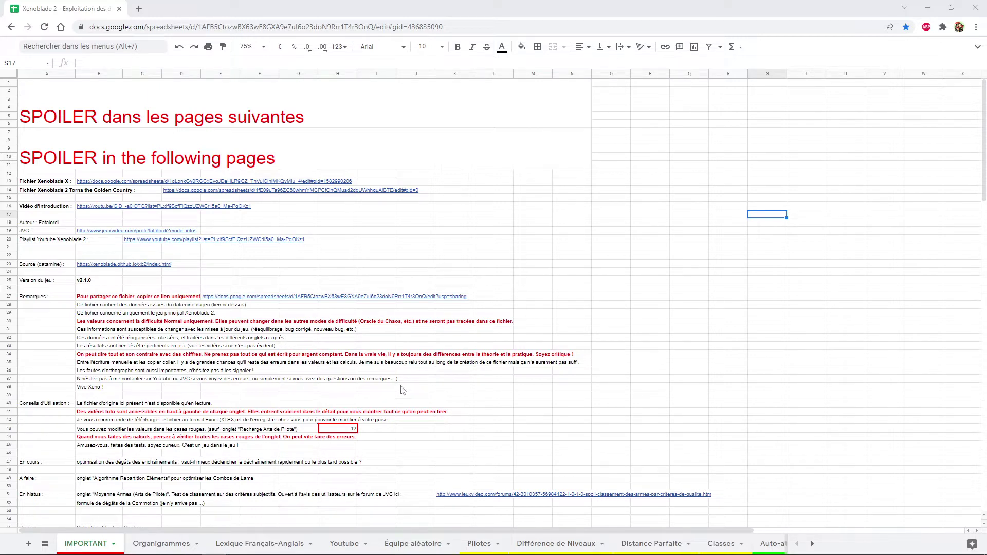
Scroll the sheet tab bar to reach the [MODIF EN COURS]Déchaînement sheet
left_click(545, 354)
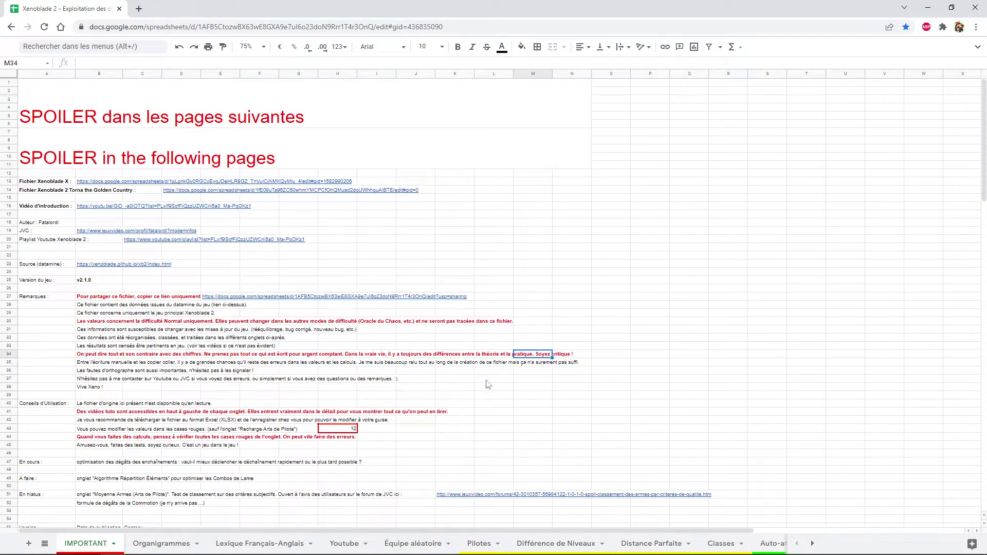
left_click(812, 544)
left_click(812, 543)
left_click(812, 543)
left_click(812, 544)
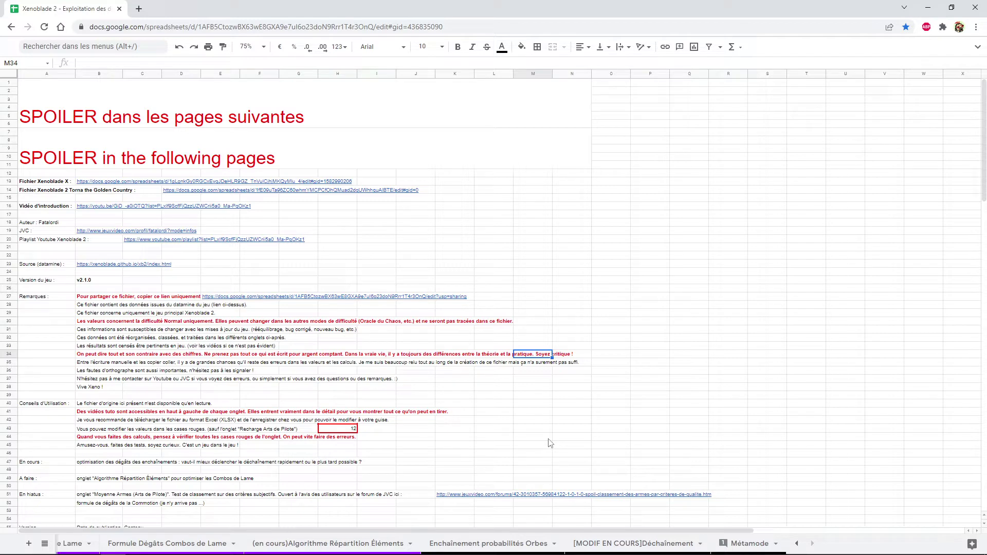
Rename the sheet '[MODIF EN COURS]Déchaînement' to 'Déchaînement'
left_click(642, 544)
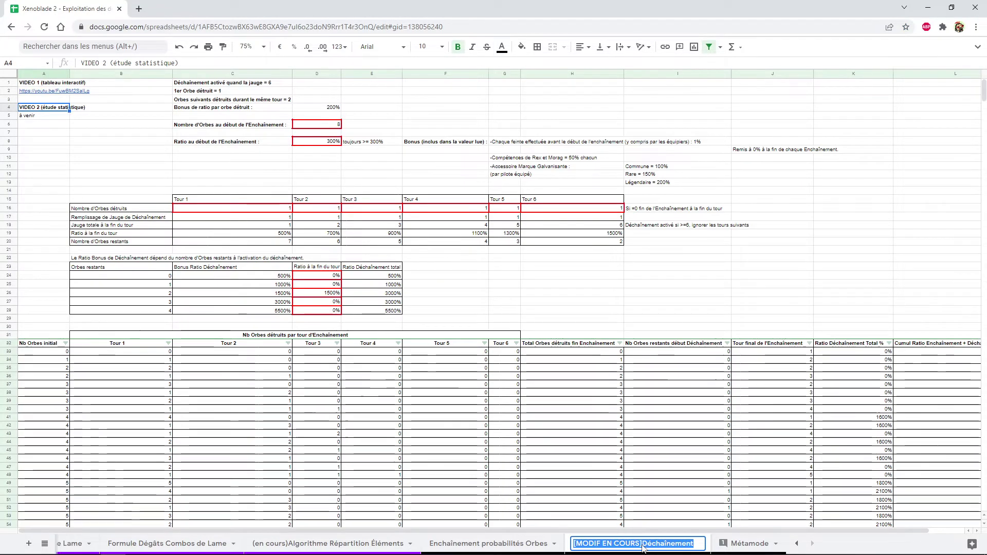
double_click(642, 543)
key("BackSpace")
key("BackSpace")
key("BackSpace")
key("BackSpace")
key("BackSpace")
key("BackSpace")
key("BackSpace")
key("BackSpace")
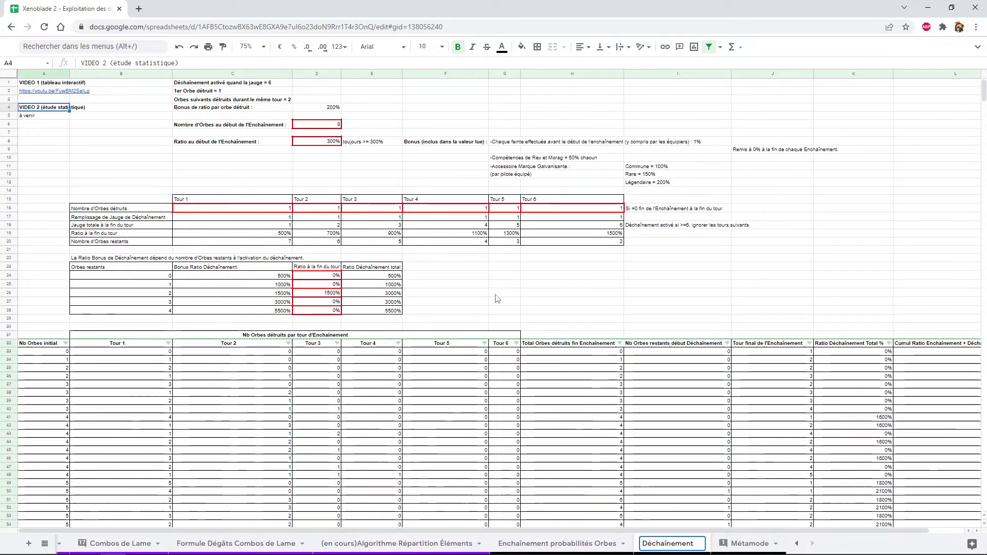
left_click(496, 294)
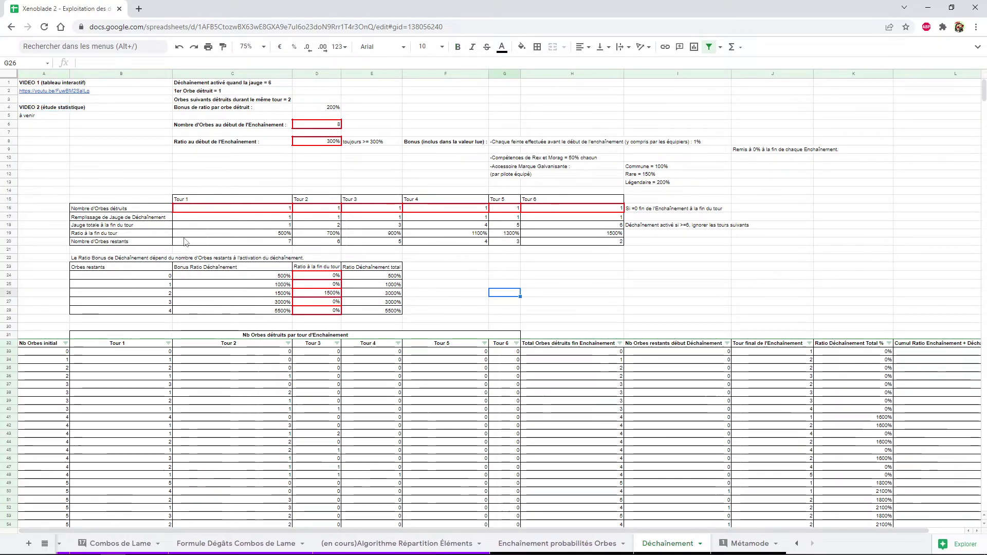
Look over the VIDEO 1 title and the summary tables in B3:K29
left_click(39, 84)
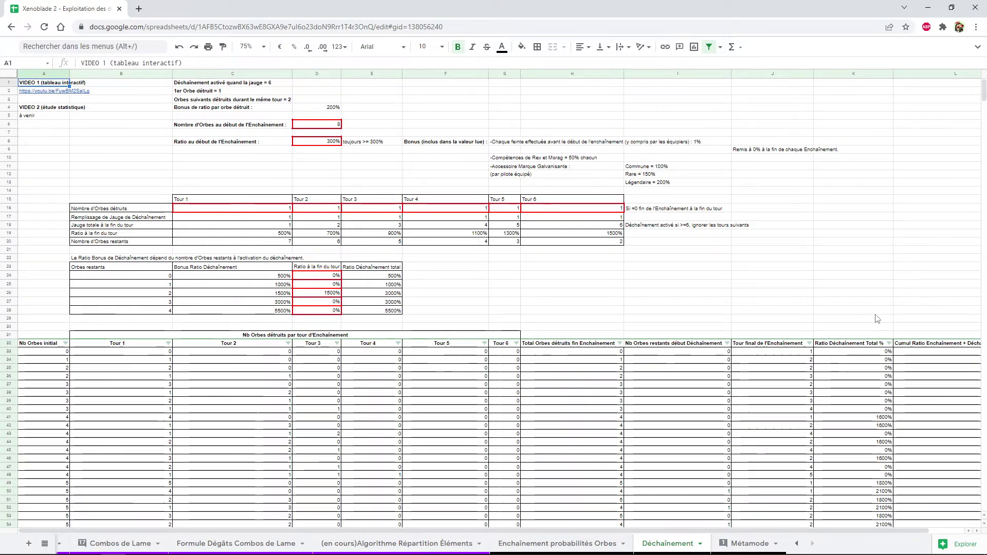
left_click_drag(882, 319, 116, 95)
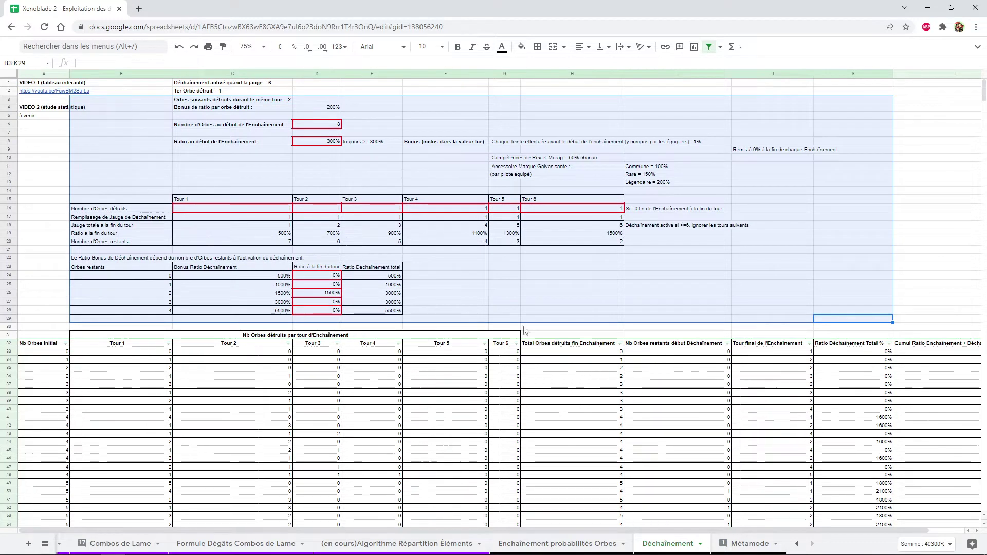
left_click(465, 284)
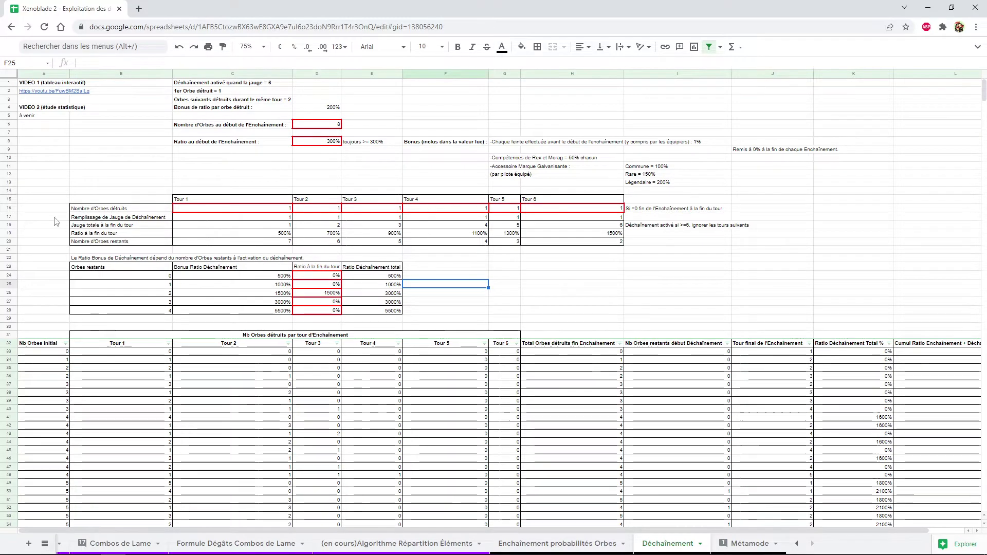
scroll(40, 198, "down", 2)
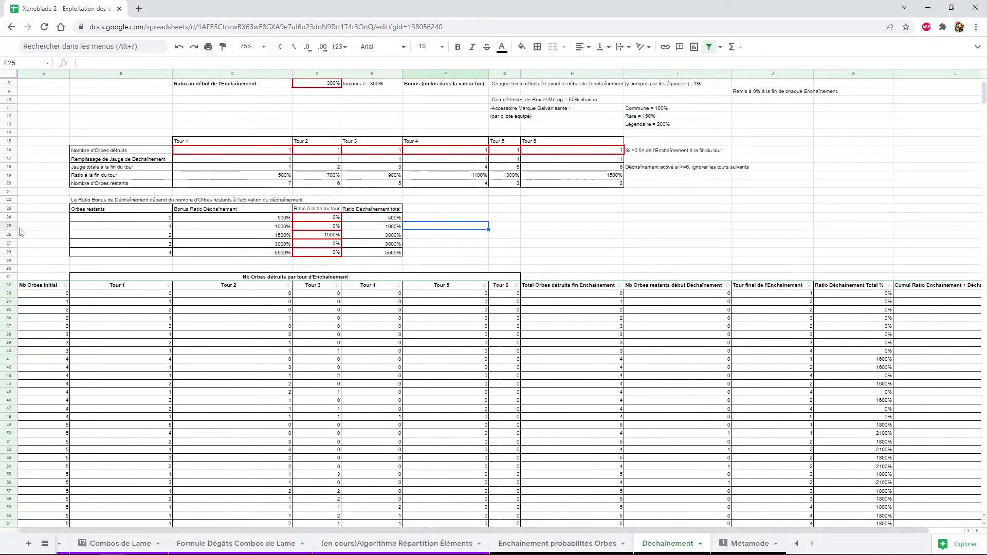
scroll(32, 232, "down", 1)
scroll(32, 232, "down", 7)
scroll(32, 232, "down", 7)
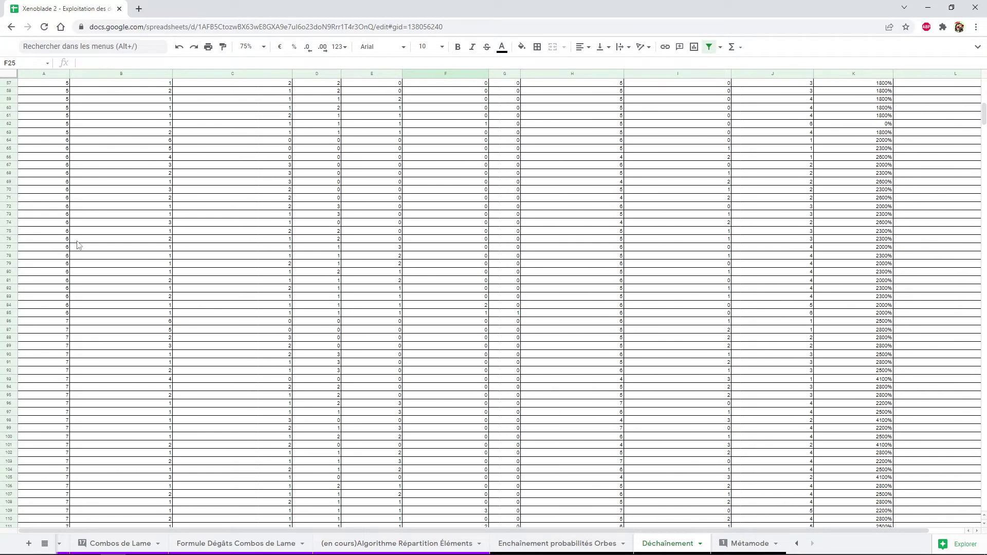
scroll(113, 264, "down", 5)
scroll(124, 282, "up", 6)
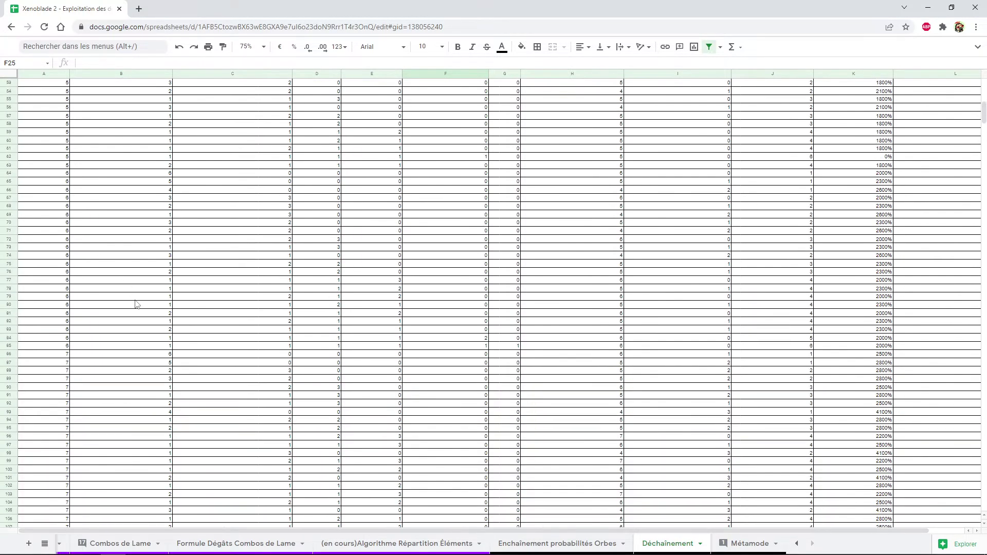
scroll(136, 304, "up", 5)
scroll(137, 304, "up", 6)
scroll(87, 262, "down", 2)
left_click(52, 238)
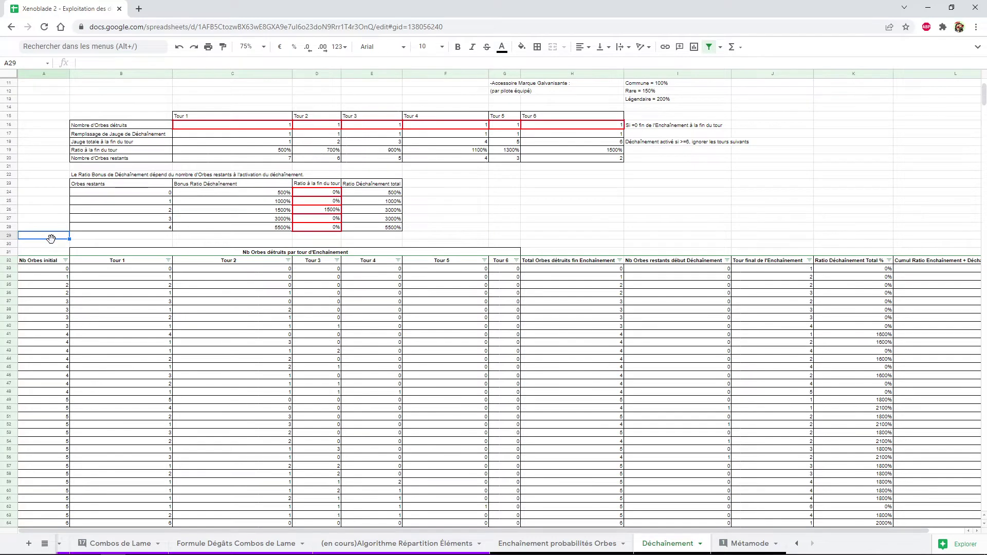
key("Down")
key("Down")
key("Down")
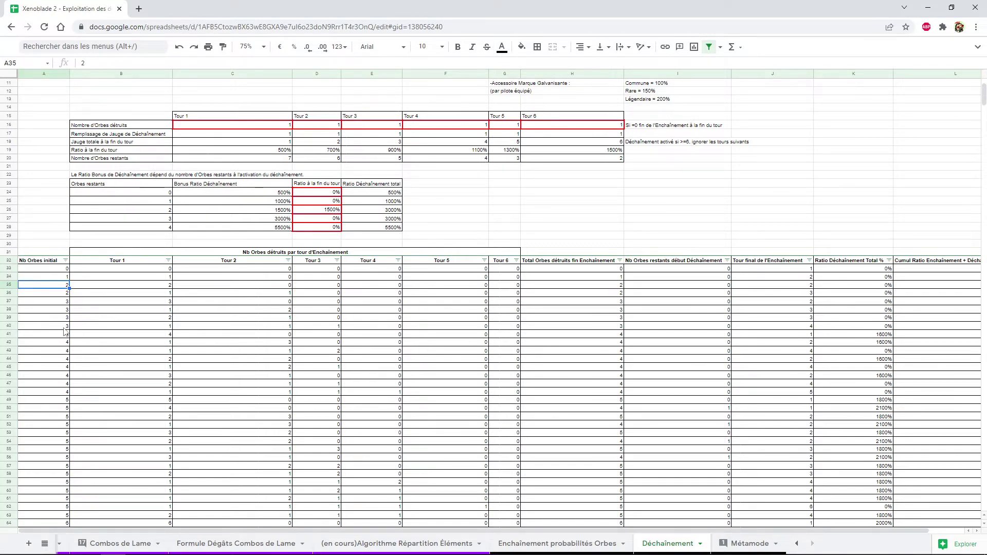
scroll(61, 367, "down", 5)
scroll(57, 374, "down", 10)
scroll(48, 419, "down", 7)
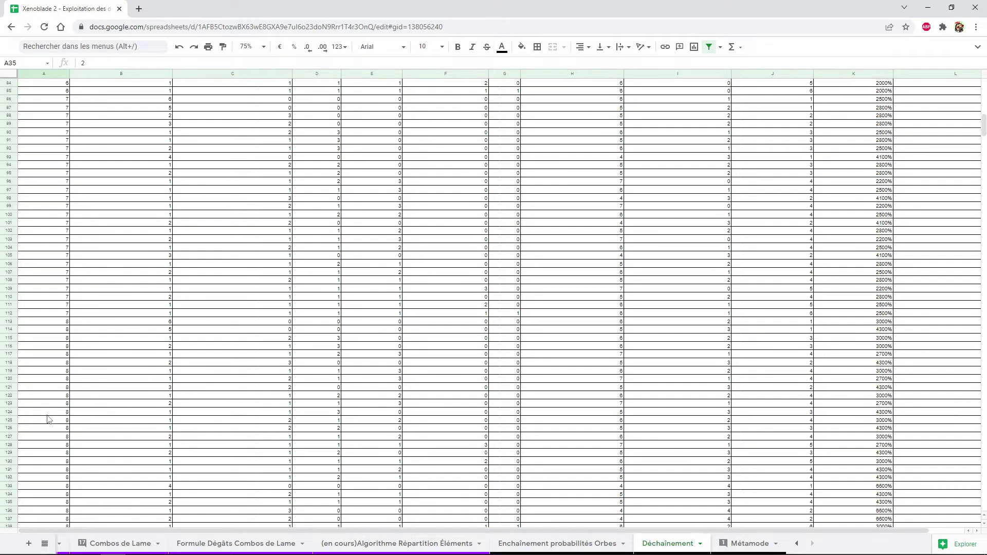
scroll(48, 419, "up", 17)
scroll(47, 419, "up", 9)
scroll(48, 419, "up", 2)
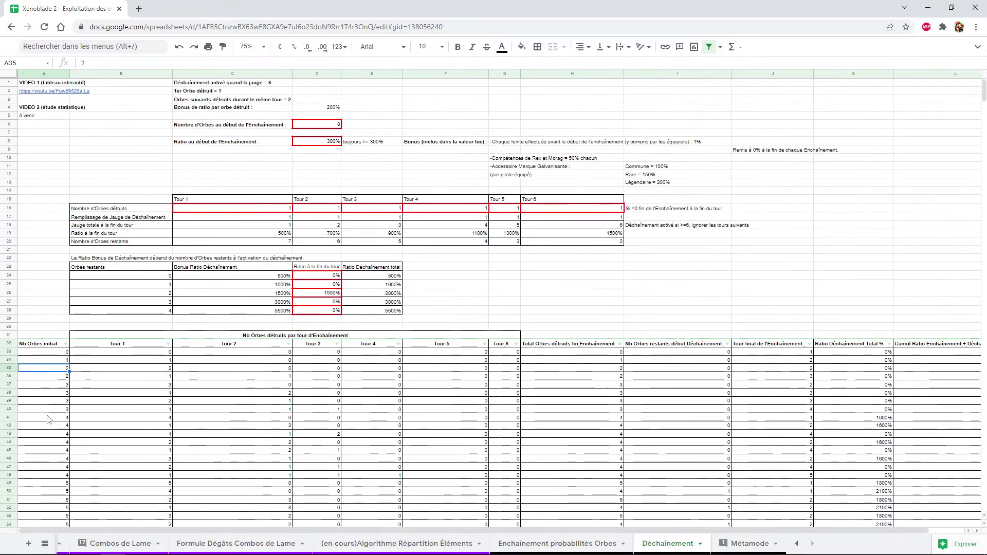
left_click(316, 124)
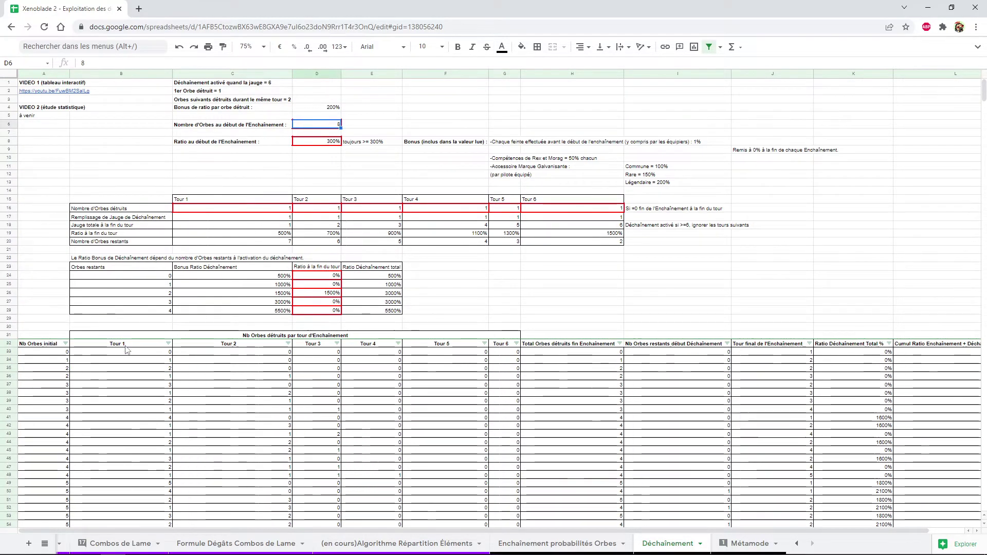
scroll(127, 350, "down", 10)
scroll(127, 350, "down", 7)
scroll(127, 350, "down", 5)
scroll(127, 349, "down", 4)
scroll(81, 380, "down", 4)
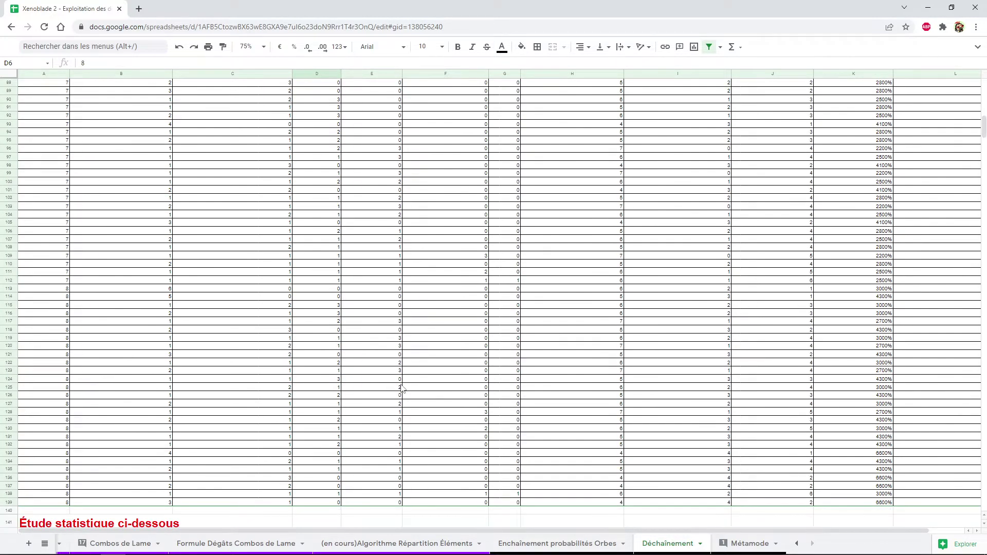
scroll(86, 196, "up", 20)
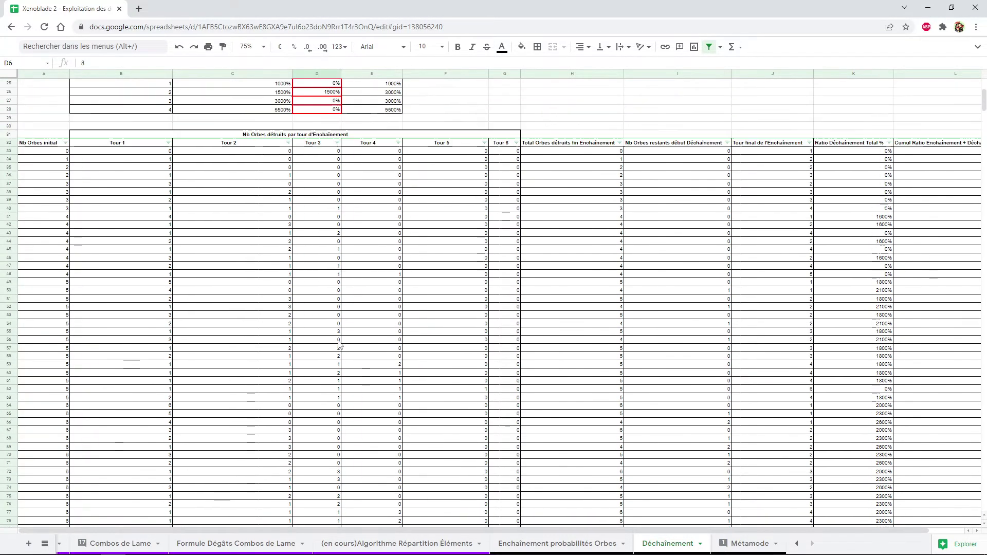
scroll(85, 195, "up", 4)
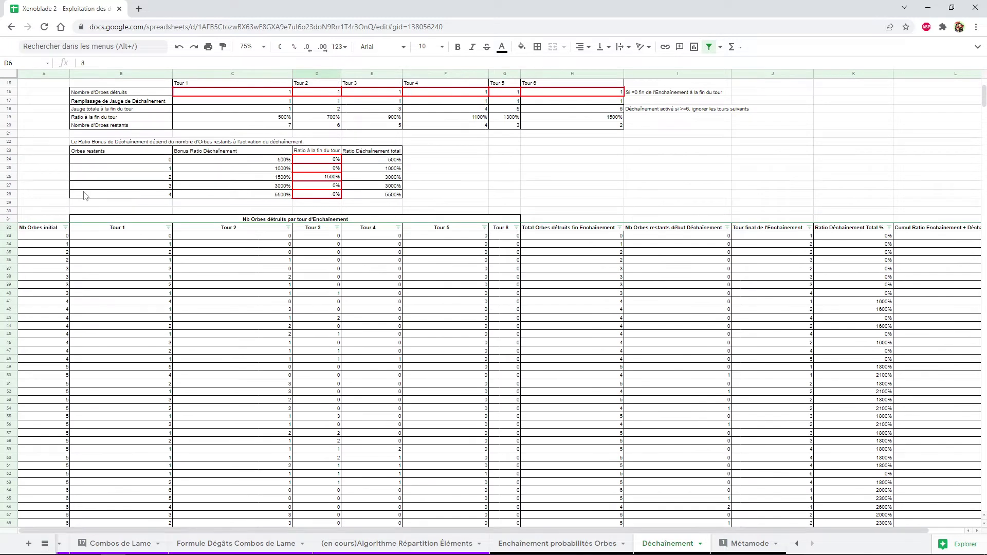
Filter the Nb Orbes initial column to show only the value 3
left_click(66, 228)
left_click(140, 354)
left_click(123, 446)
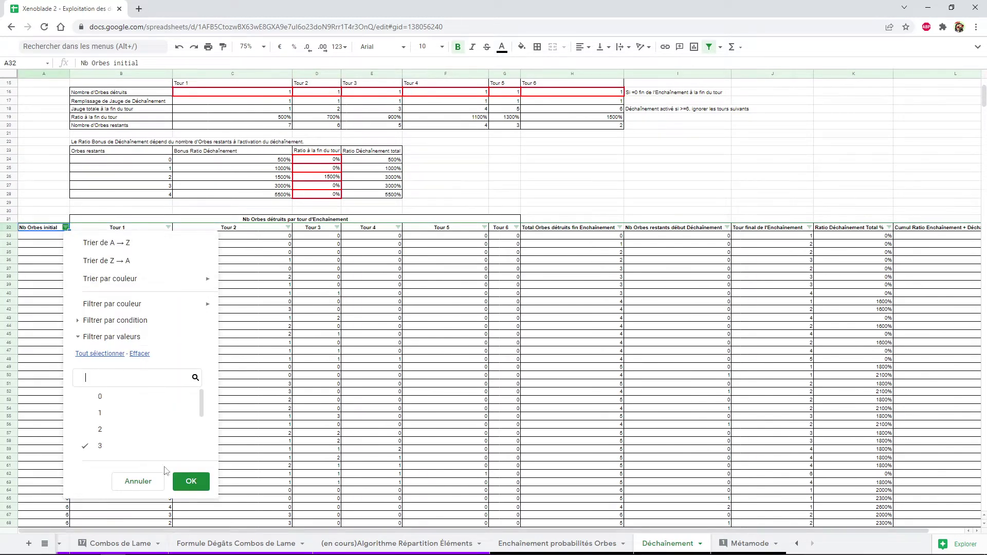
left_click(191, 485)
scroll(114, 289, "up", 3)
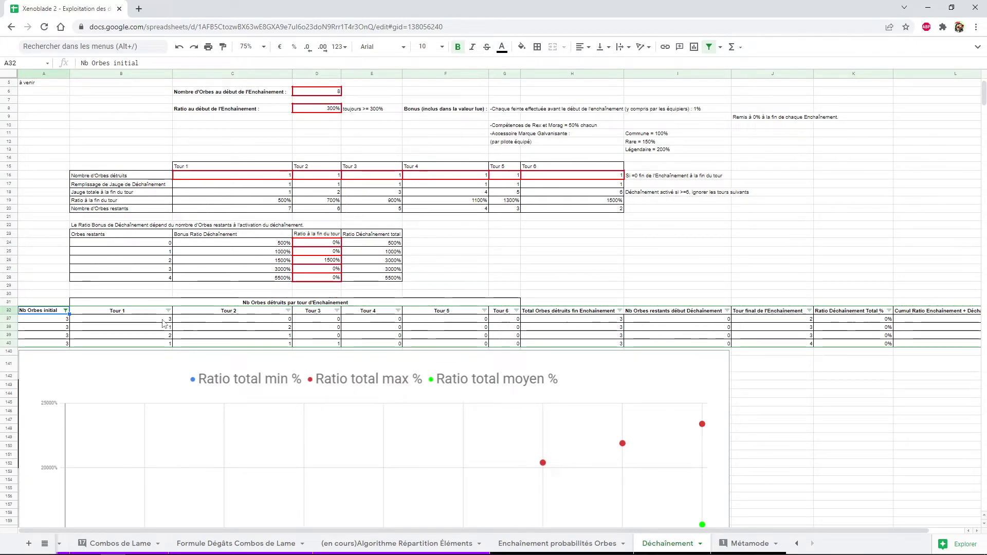
Inspect the Tour 1–5 orb counts in rows 37–40 and the total orbs formula in H37
left_click_drag(165, 320, 364, 325)
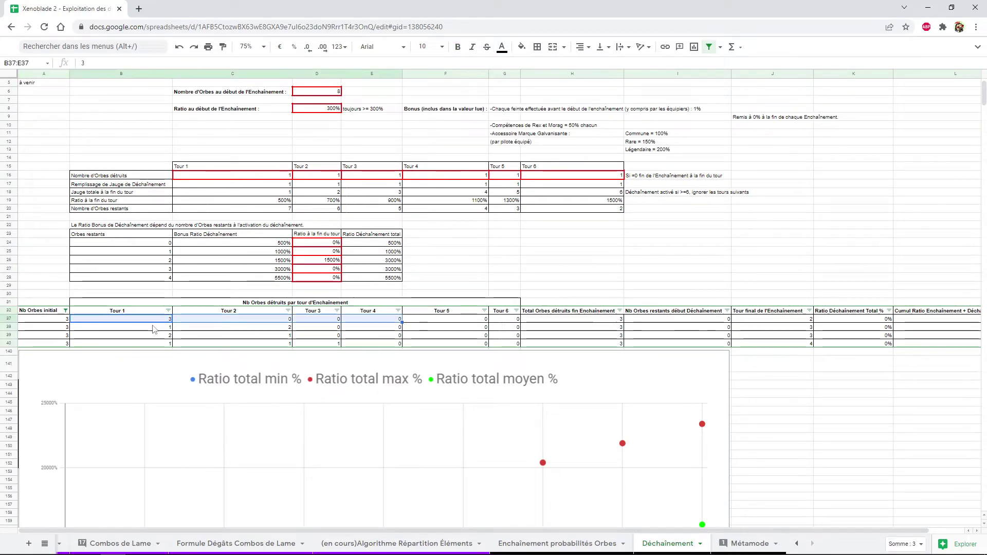
left_click(164, 343)
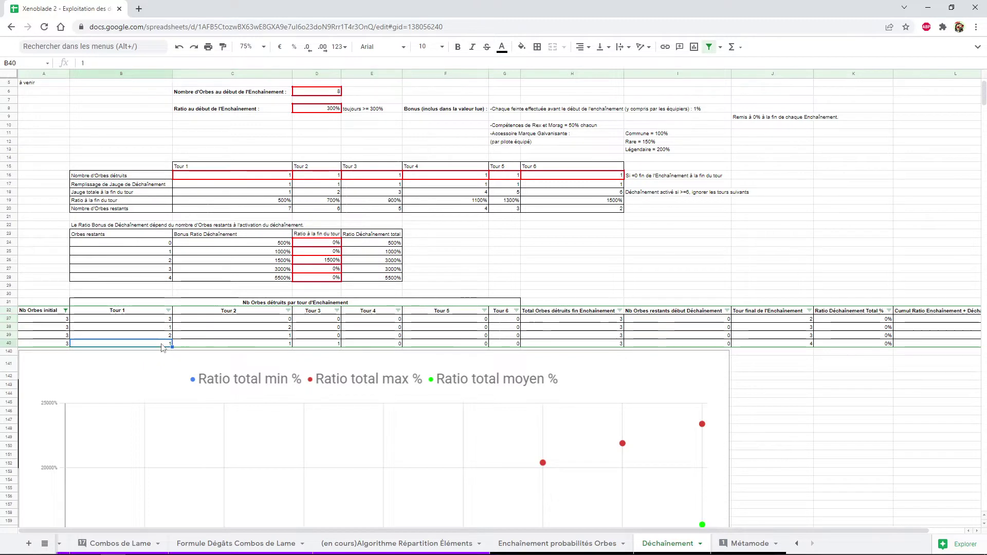
key("Right")
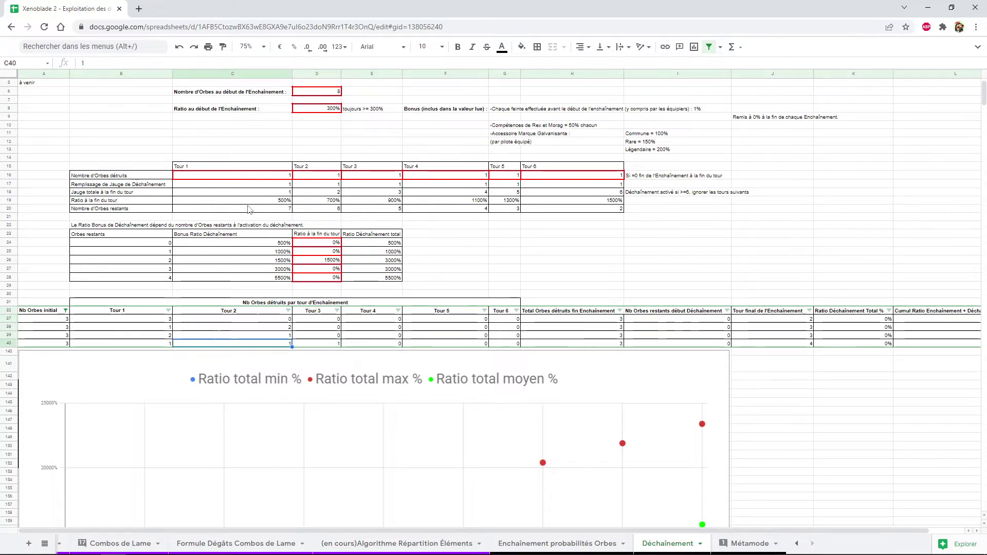
key("Right")
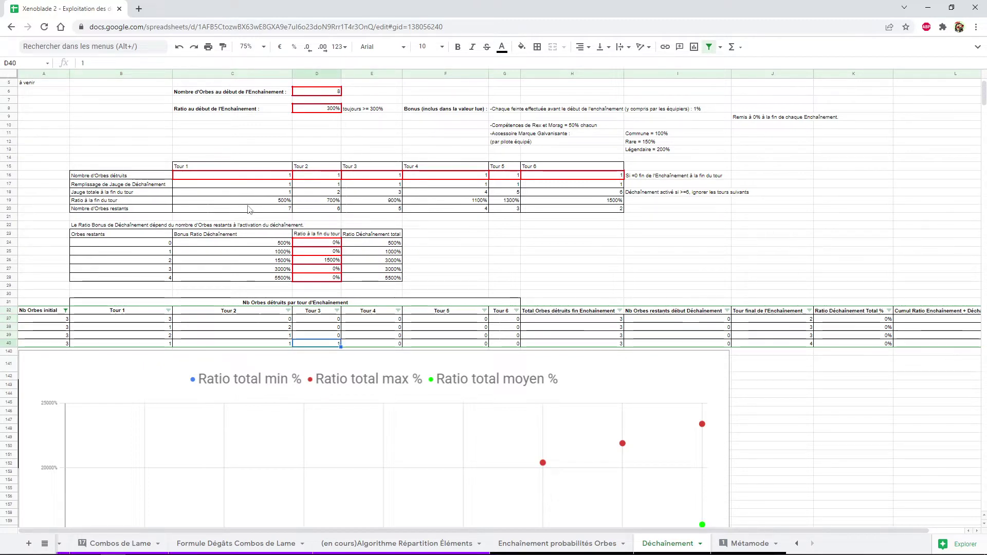
key("Left")
key("Left")
key("Up")
key("Up")
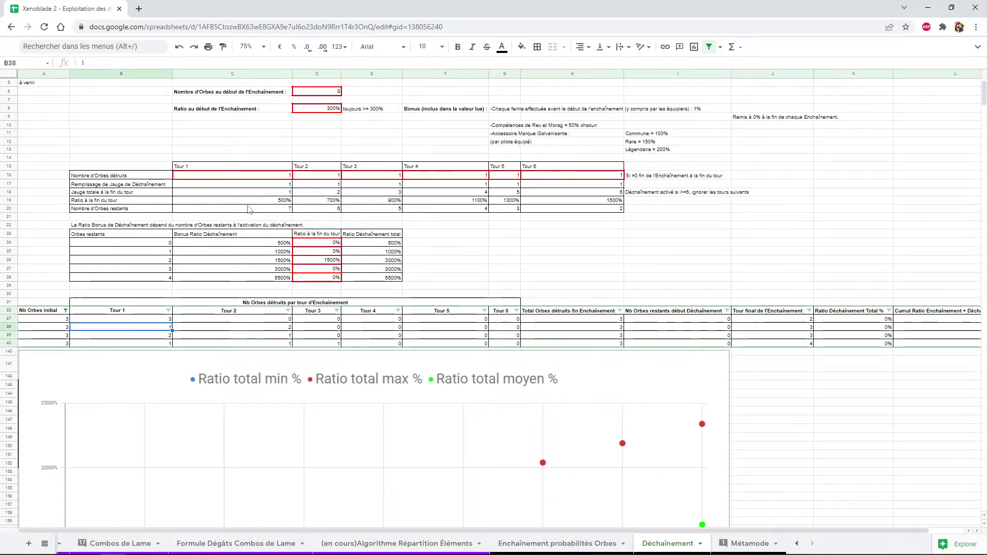
key("Right")
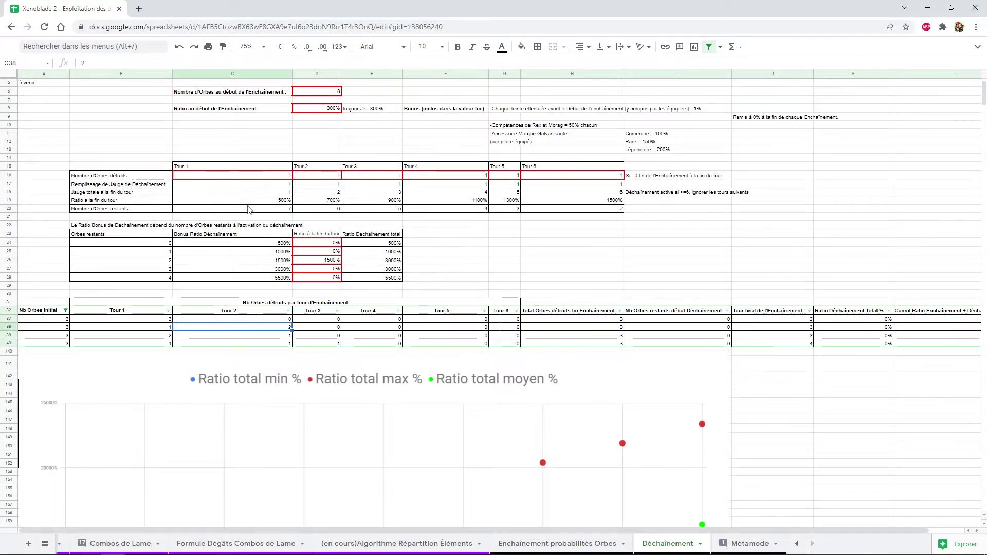
key("Left")
key("Right")
key("Left")
key("Left")
key("Right")
key("Right")
key("Right")
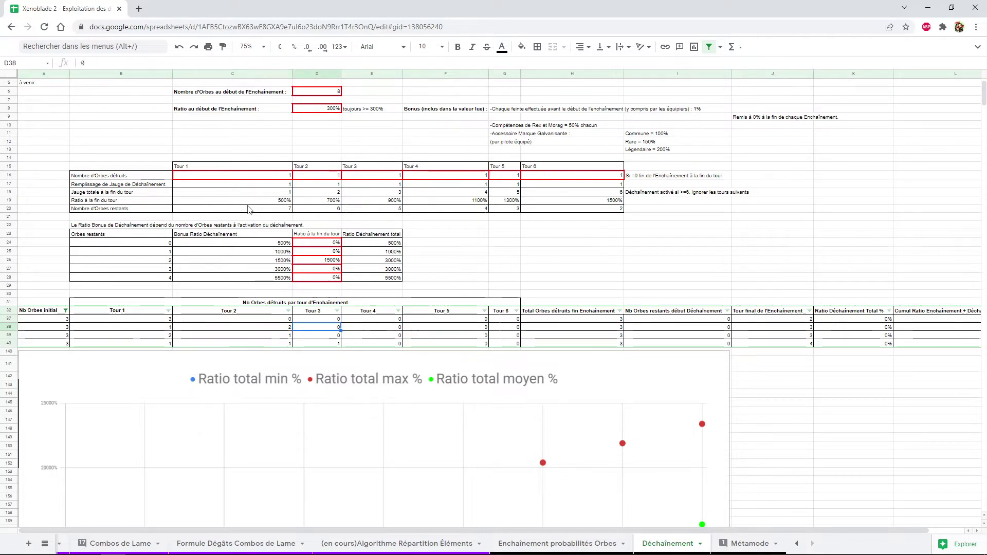
key("Right")
key("Right")
key("Right")
key("Left")
key("Up")
key("Right")
key("Left")
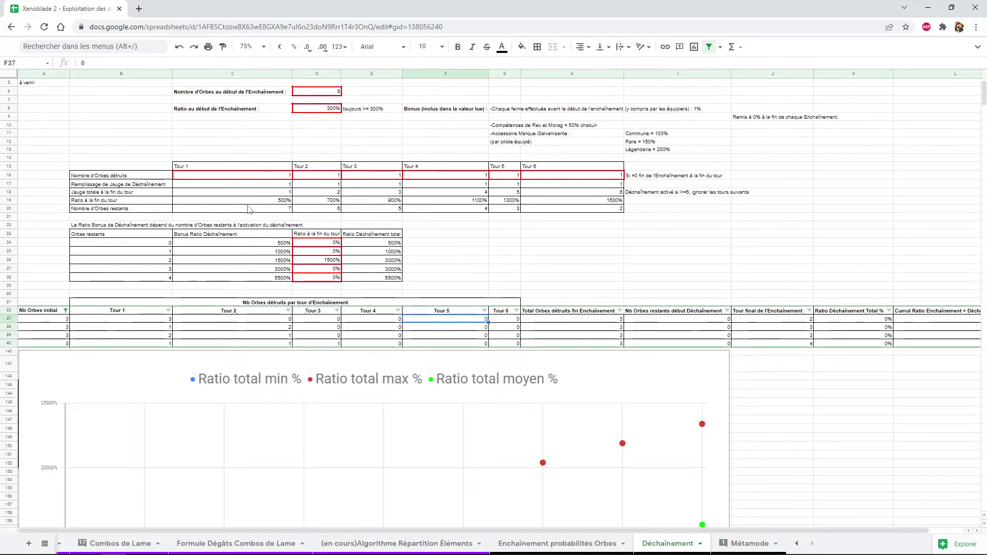
key("Right")
key("Right")
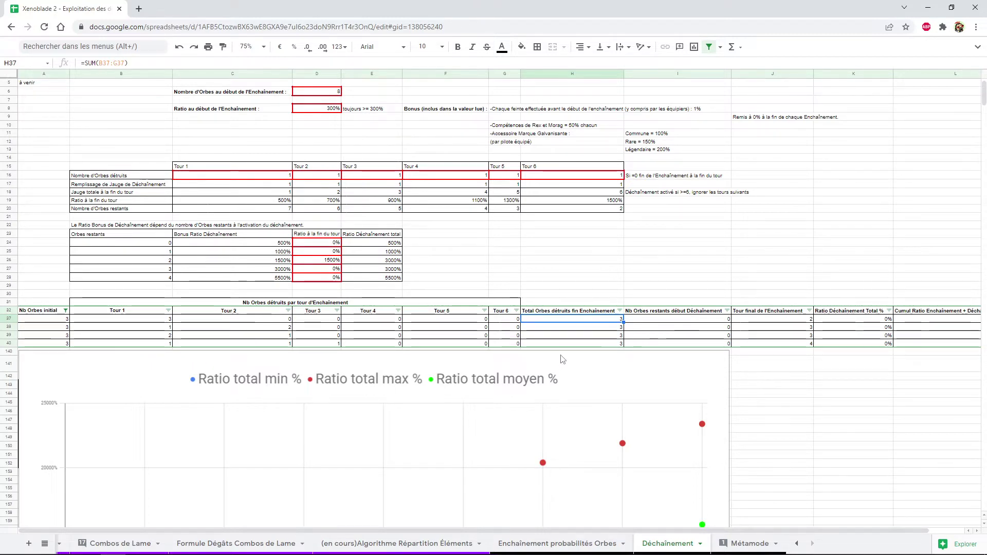
key("Right")
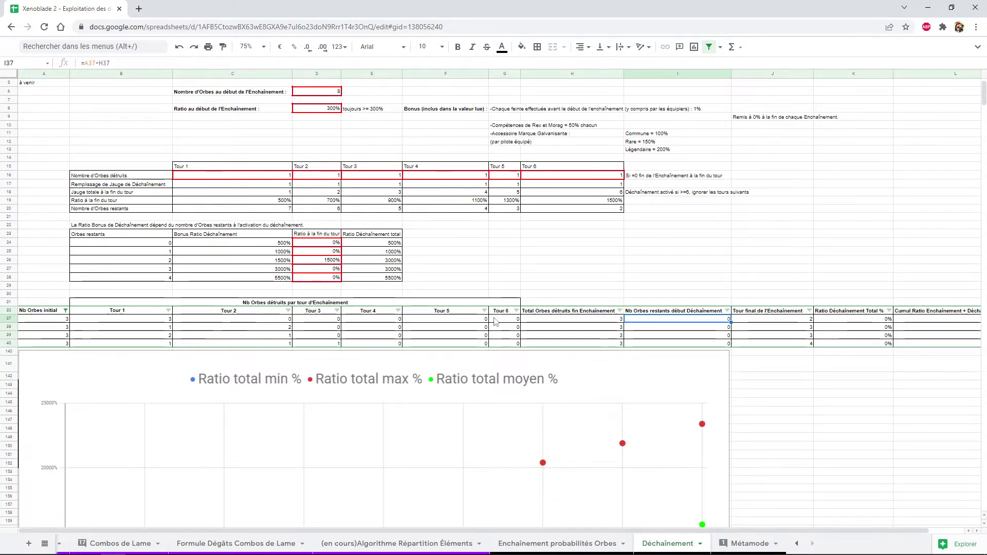
left_click(334, 261)
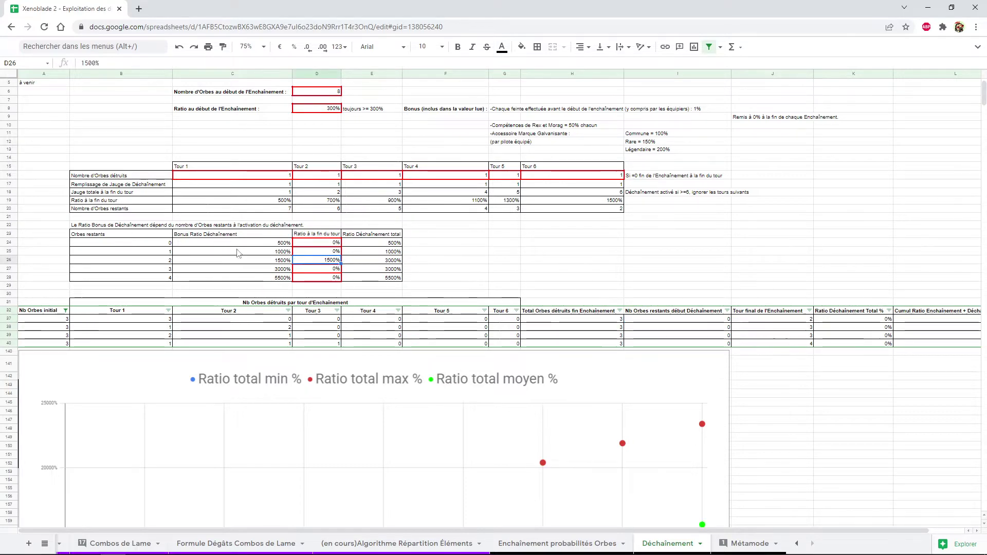
left_click(722, 334)
key("Right")
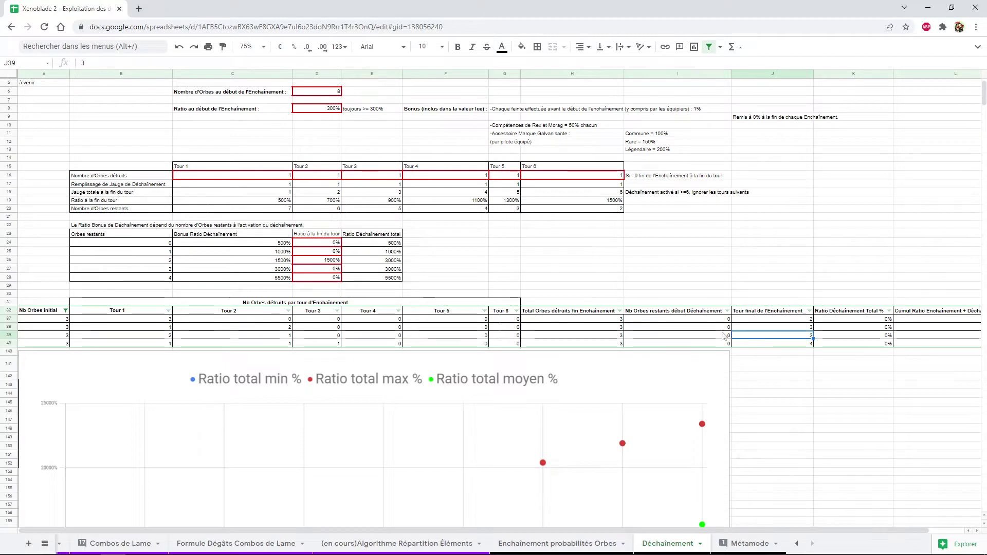
key("Right")
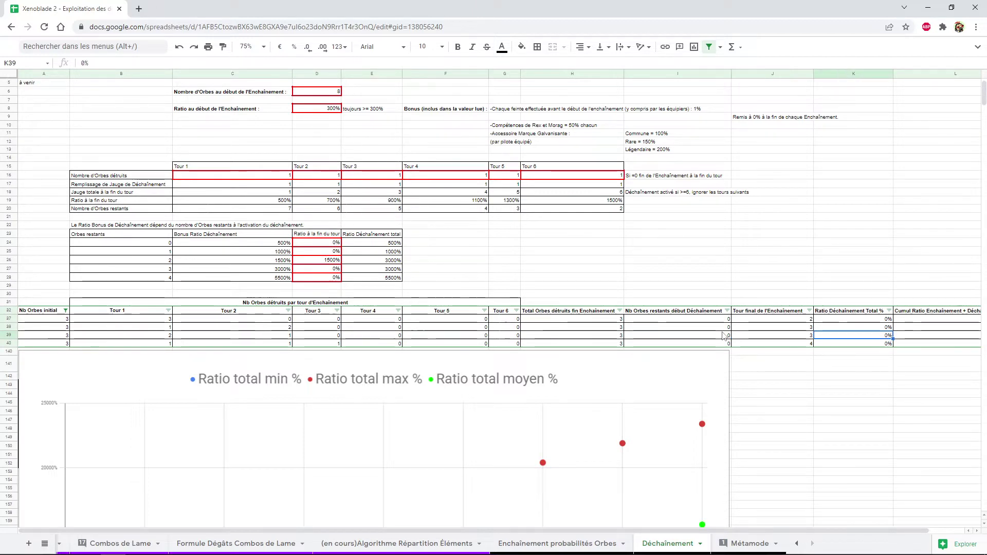
key("Left")
key("Left")
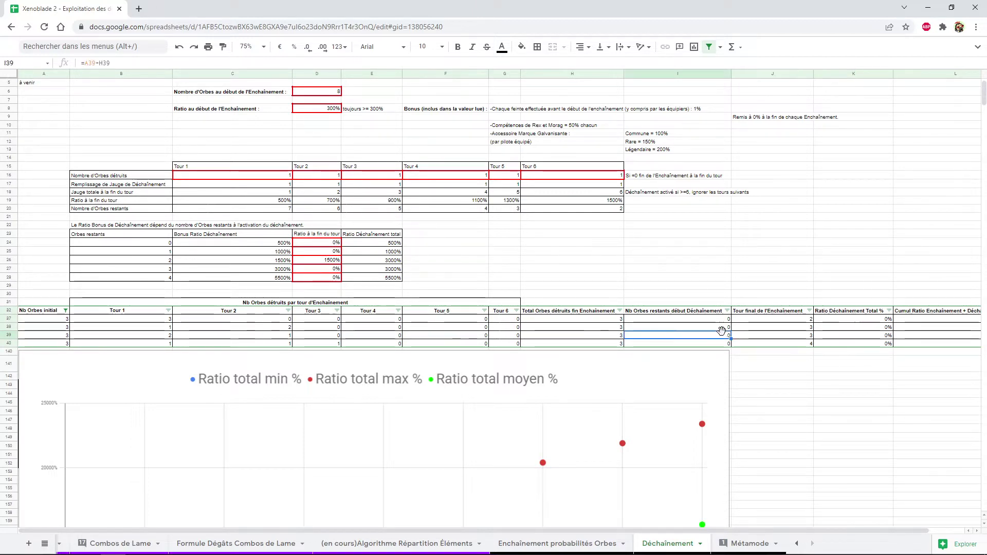
key("Left")
key("Right")
key("Right")
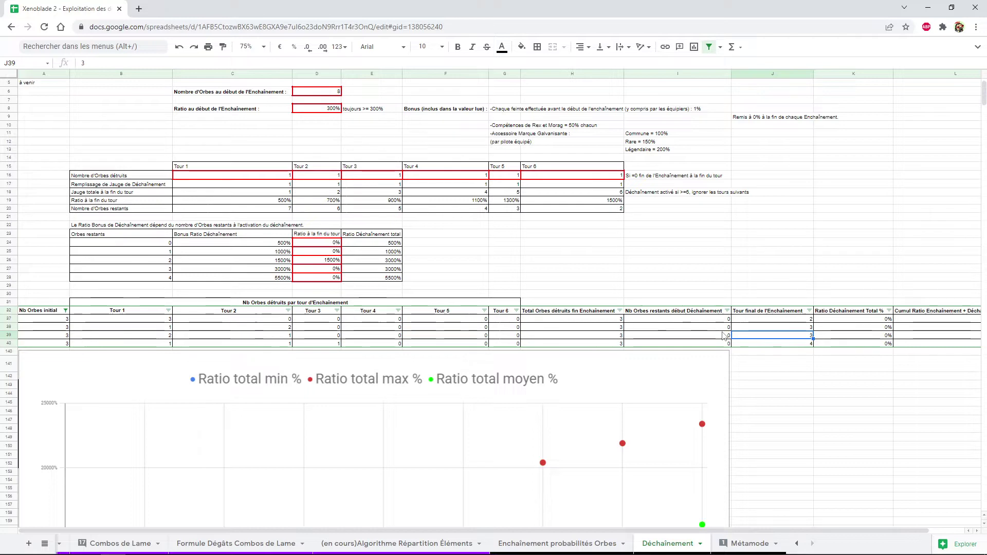
key("Right")
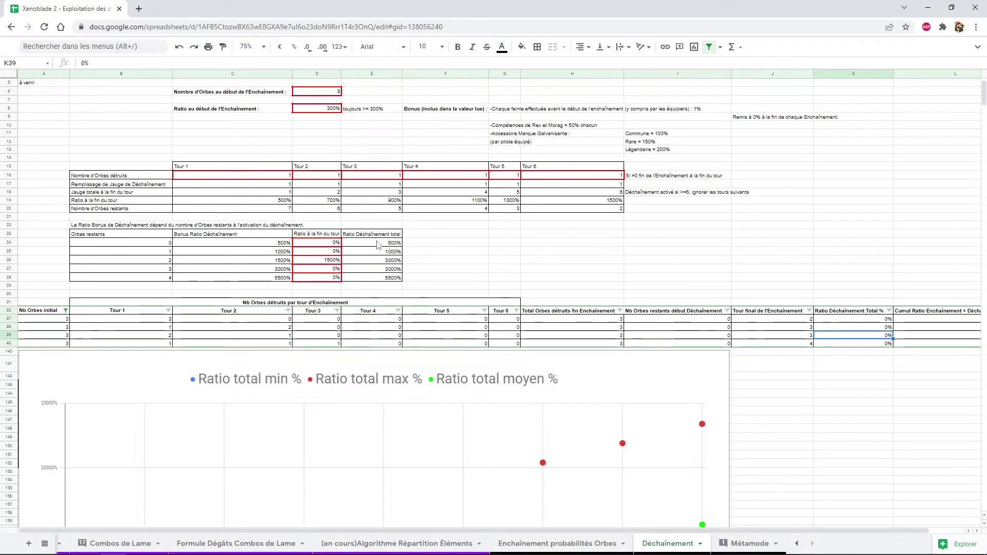
left_click_drag(378, 242, 381, 280)
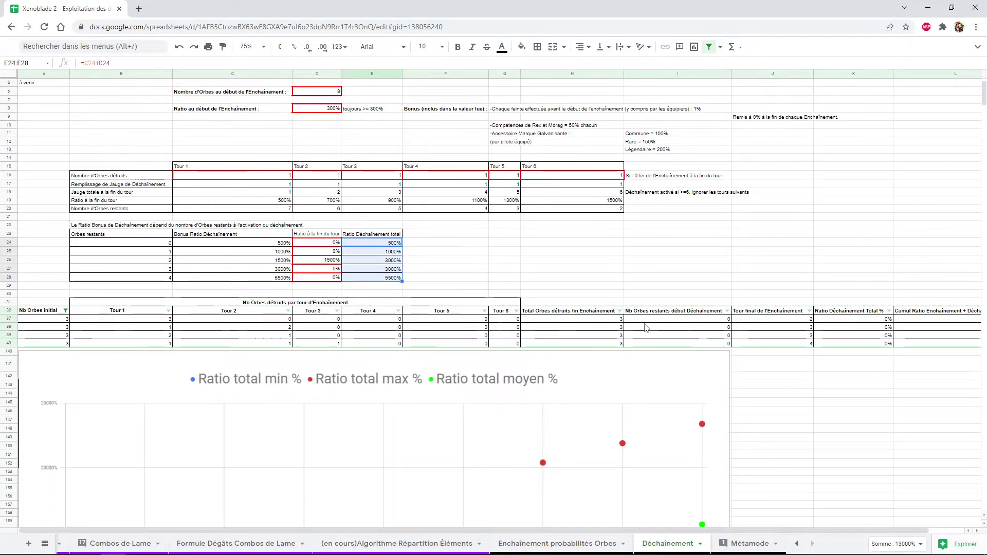
left_click(678, 328)
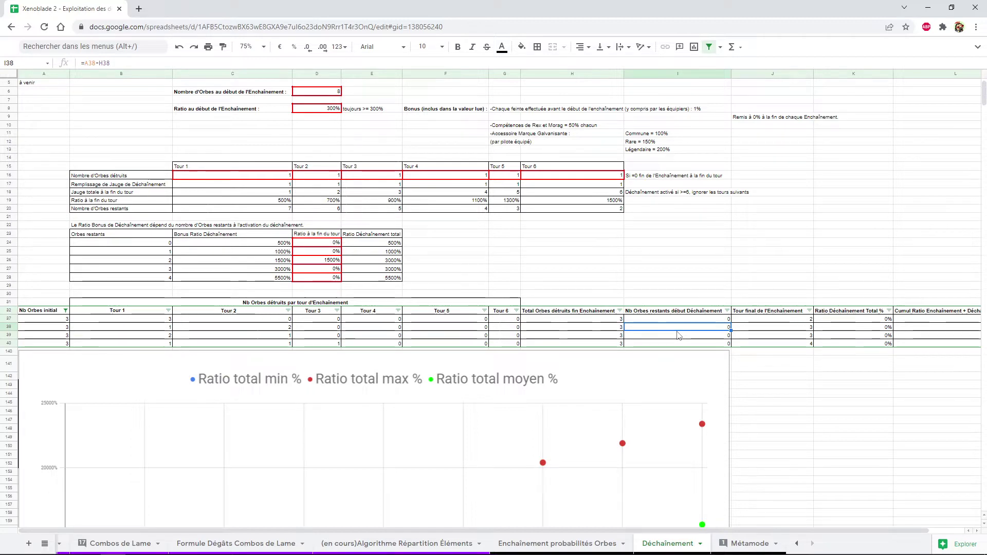
key("Right")
key("Right")
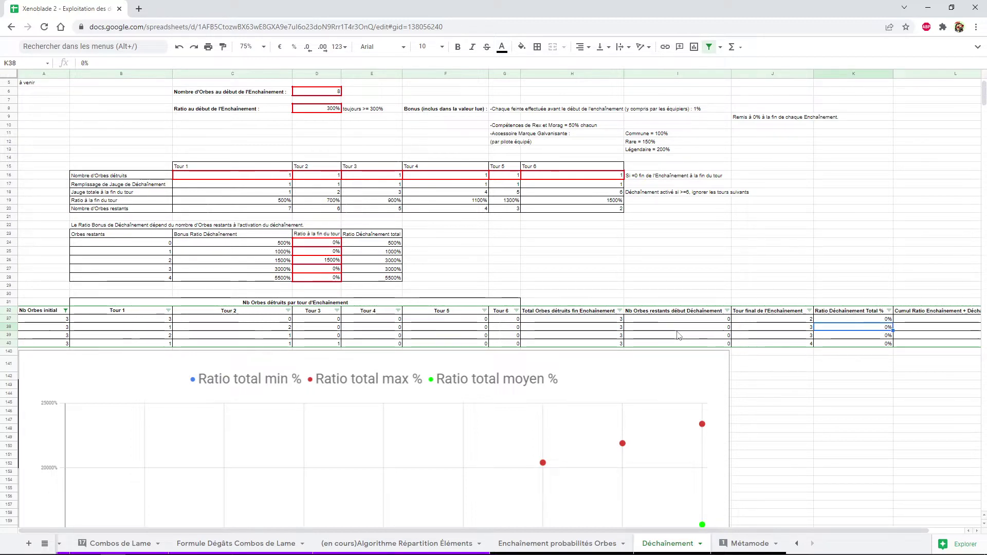
key("Right")
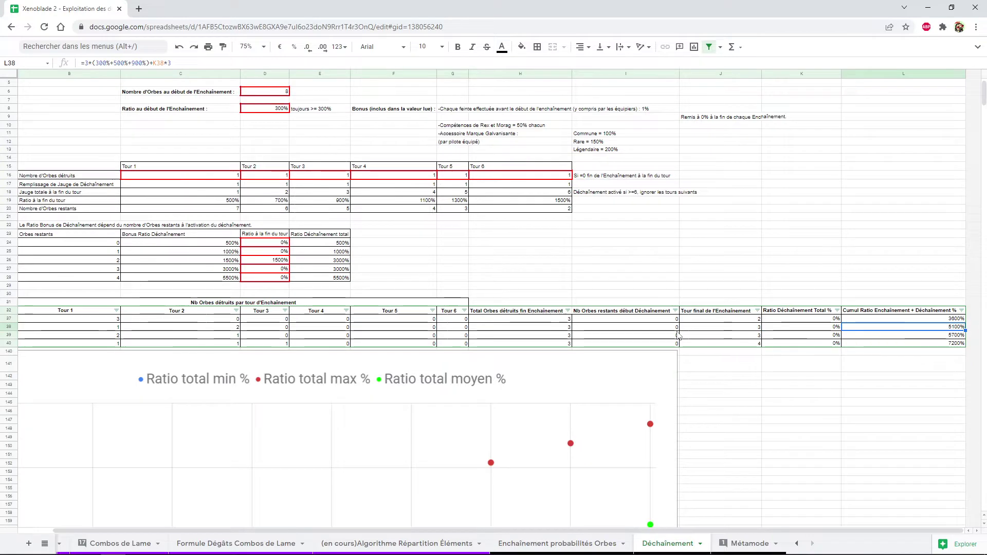
key("Up")
key("Down")
key("Down")
key("Down")
key("Up")
key("Up")
key("Up")
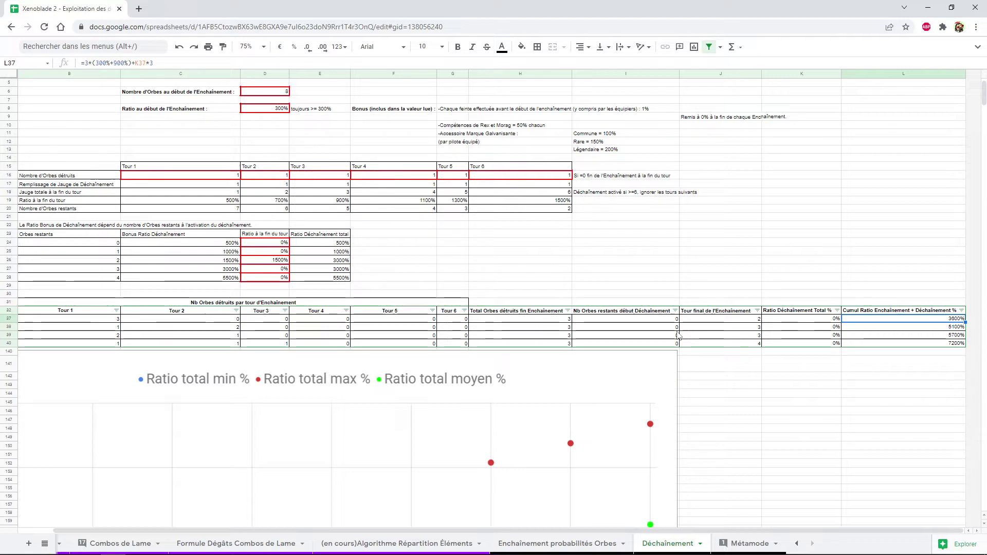
key("Down")
key("Down")
key("Down")
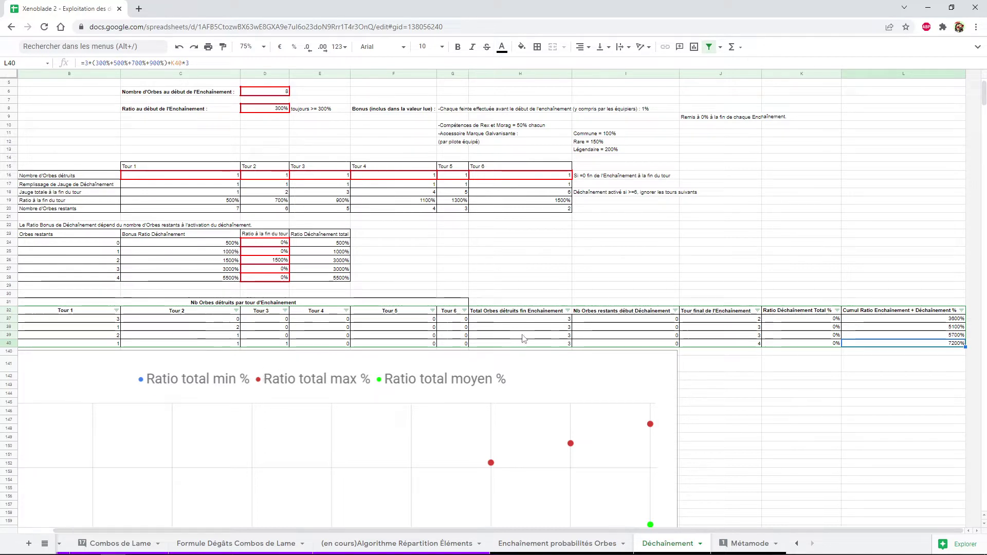
key("Left")
key("Left")
key("Left")
key("Left")
key("Left")
key("Left")
key("Left")
key("Left")
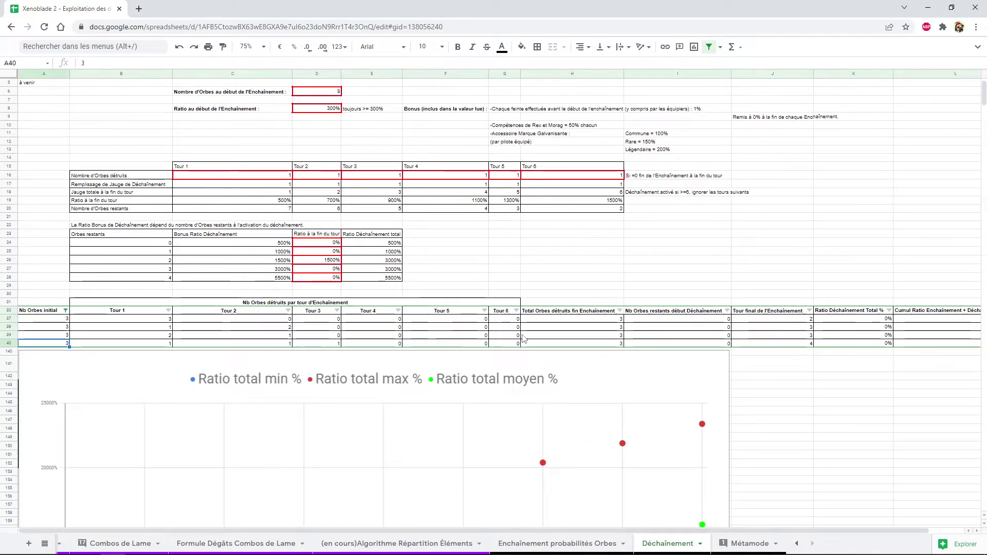
key("Right")
key("Up")
key("Up")
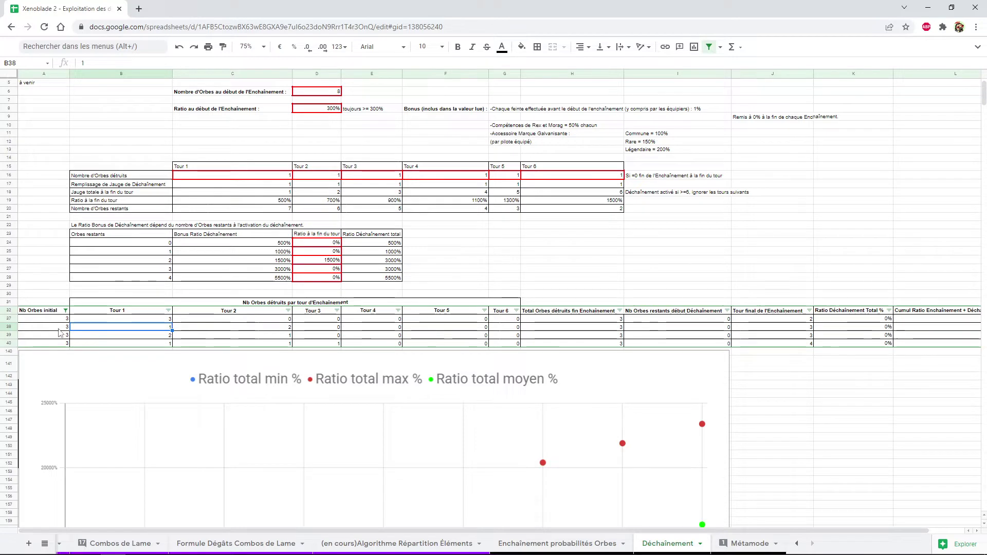
left_click(325, 92)
Enter 3 as the starting orb count, then check turn 1 and row 38's values
type("3")
key("Return")
key("Up")
key("Down")
key("Down")
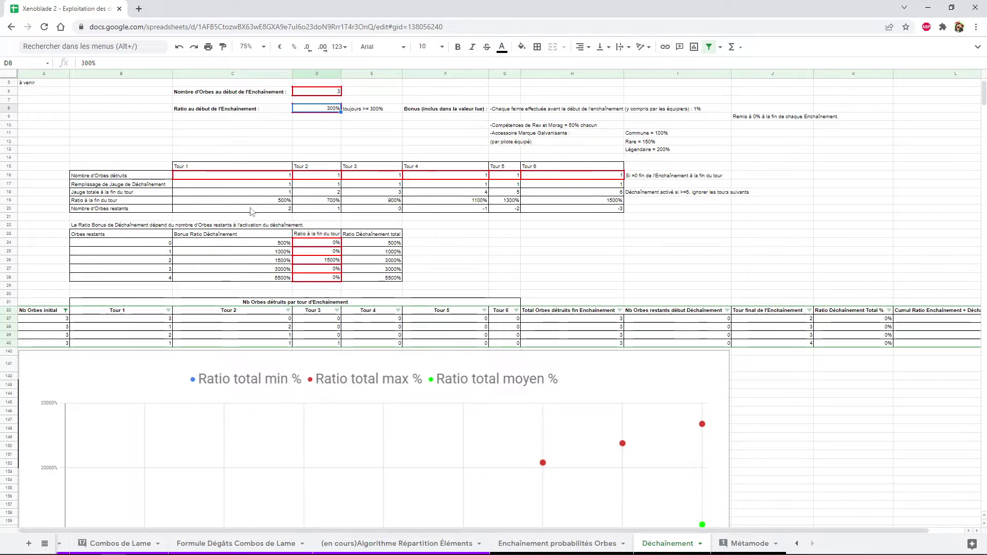
left_click(243, 179)
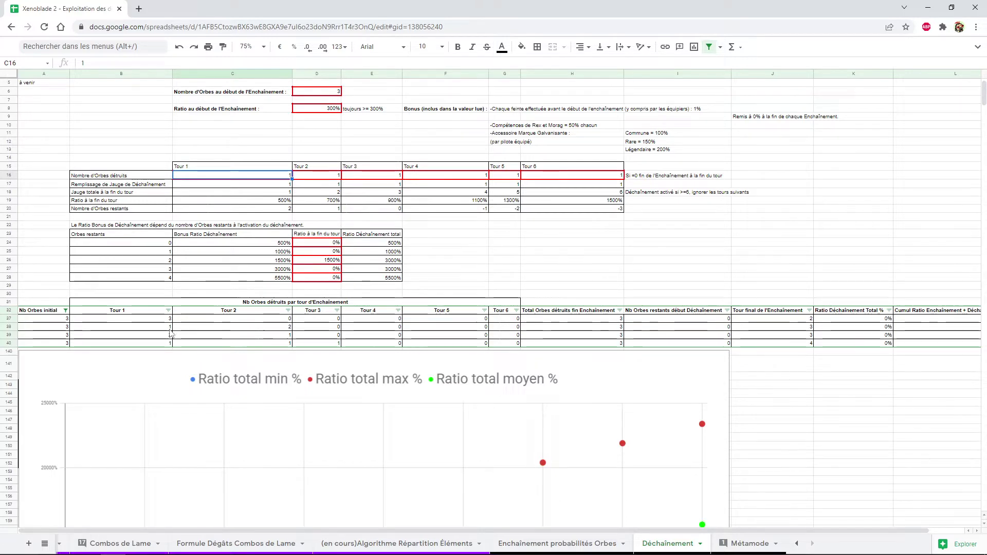
left_click_drag(61, 327, 75, 329)
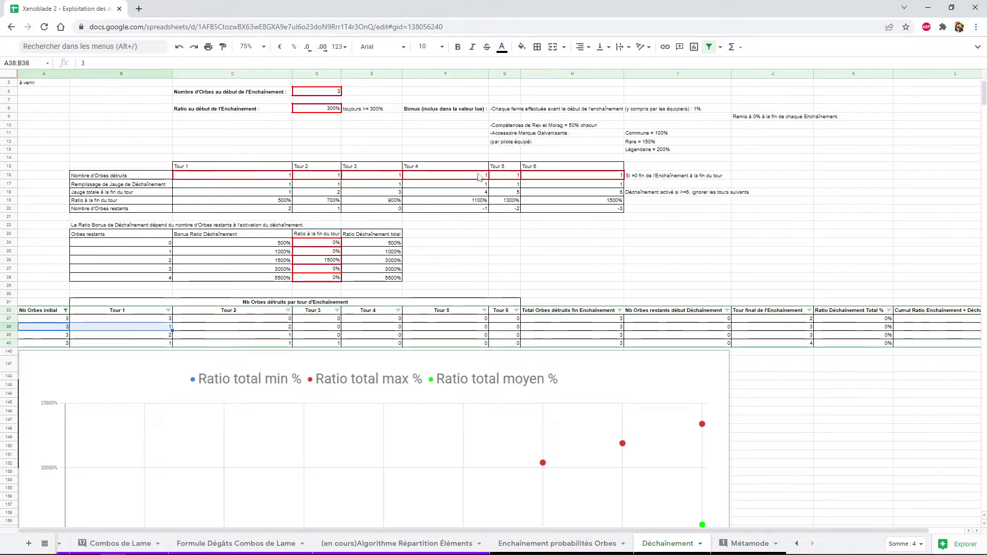
Set orbs destroyed to 0 for every turn from turn 5 back to turn 1
left_click(497, 179)
type("0")
key("Tab")
type("0")
key("shift+Tab")
key("shift+Tab")
type("0")
key("shift+Tab")
type("0")
key("shift+Tab")
type("0")
key("shift+Tab")
type("0")
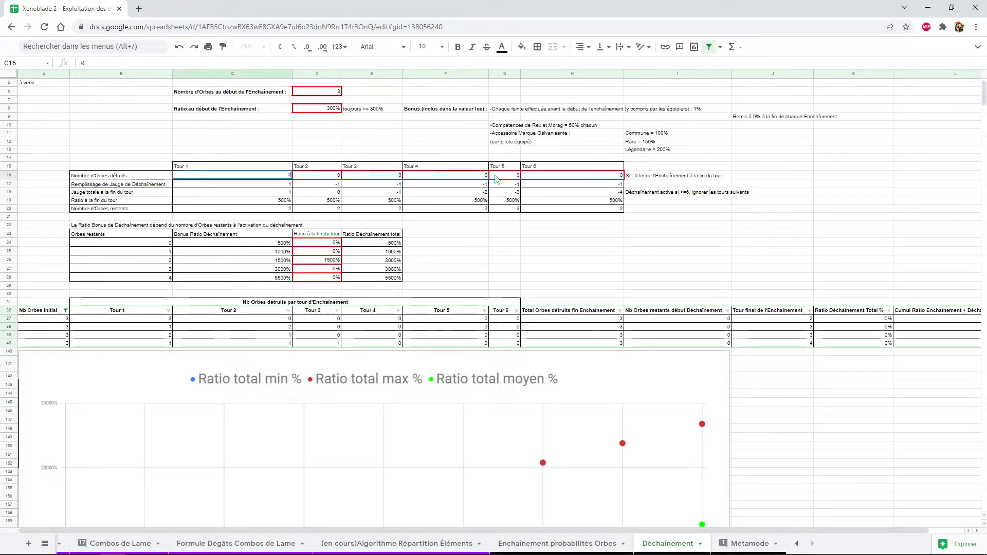
key("Return")
key("Down")
key("Down")
key("Down")
key("Down")
key("Down")
key("Down")
key("Down")
key("Down")
Replace the 1500% end ratio for 2 remaining orbs with 0
key("Right")
type("0")
key("Up")
key("Up")
key("Up")
key("Up")
key("Up")
key("Up")
key("Left")
key("Up")
key("Up")
key("Up")
key("Up")
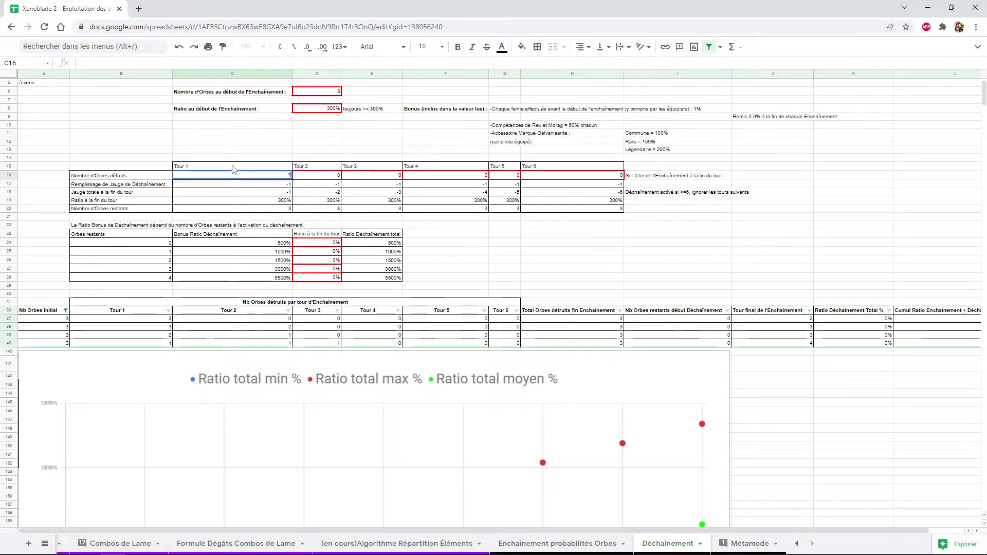
Enter 1 orb destroyed for turn 1 and check its gauge formulas
type("1")
key("Return")
key("Up")
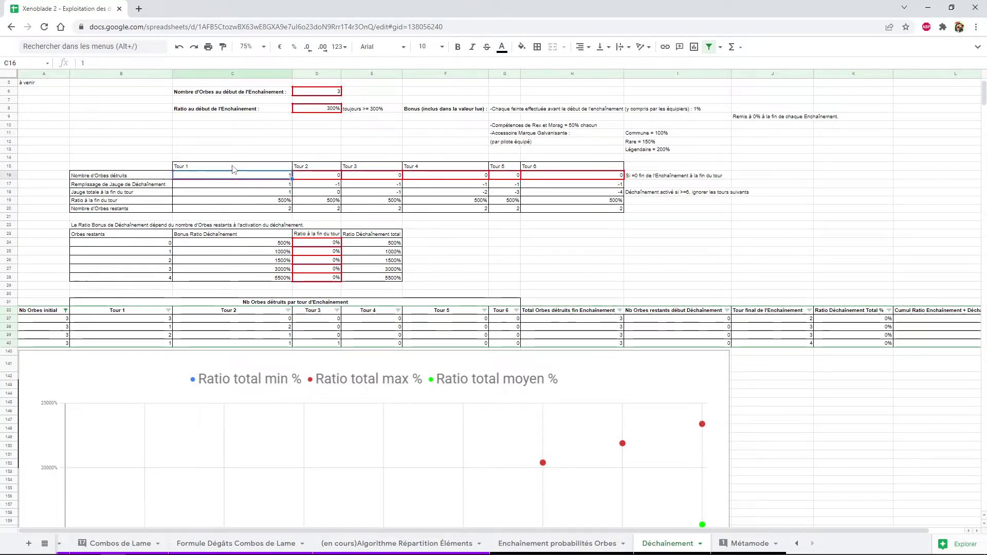
key("Down")
key("Down")
key("Up")
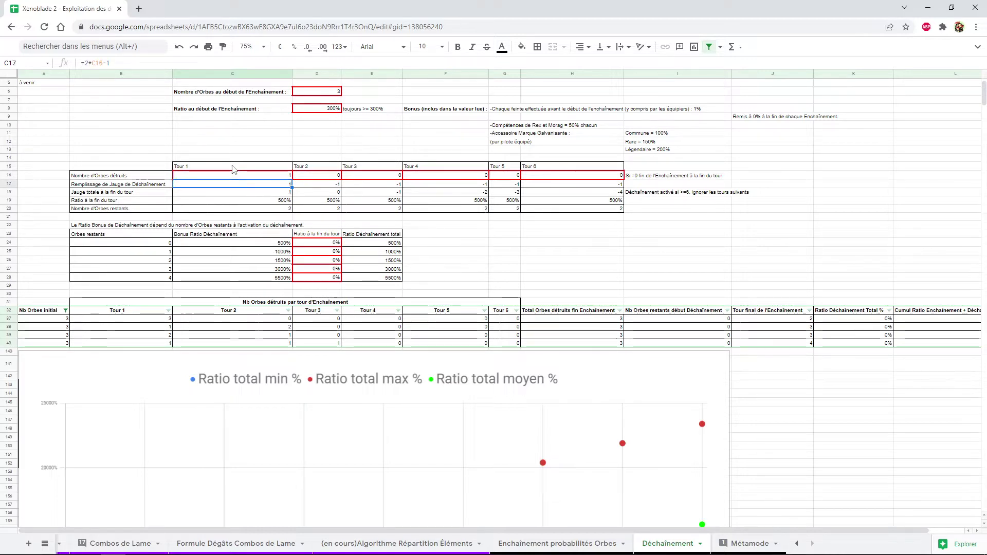
Review turn 1's total gauge, end ratio and remaining orbs formulas
key("Down")
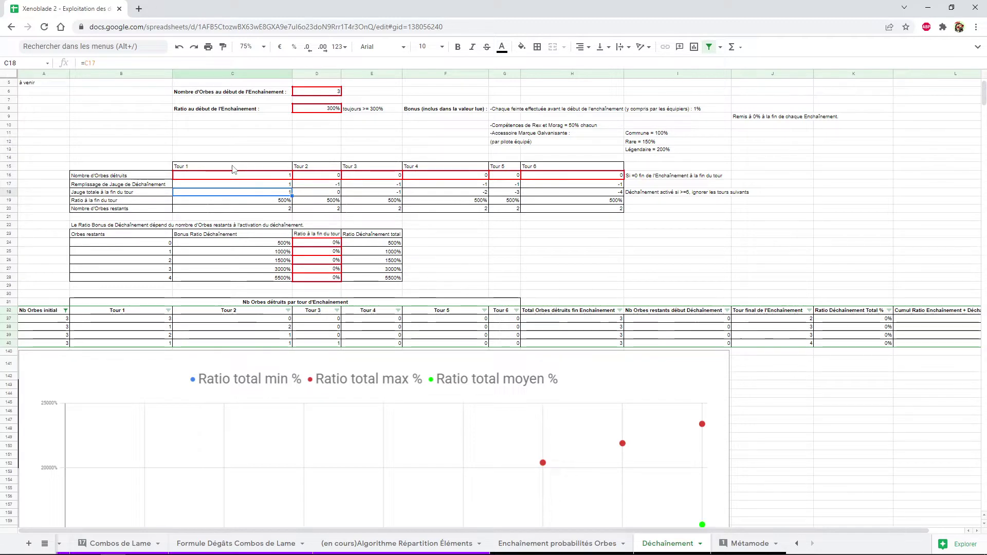
key("Down")
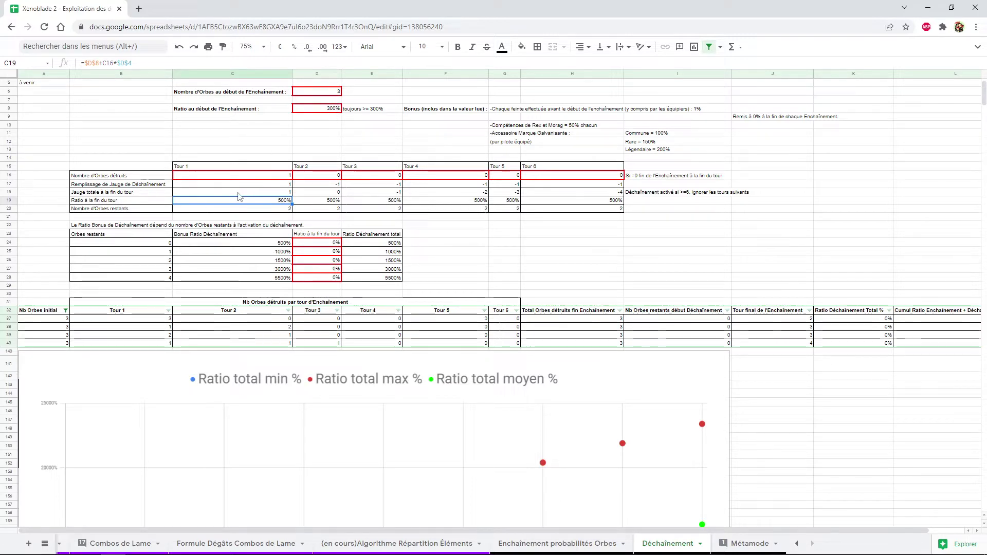
key("Down")
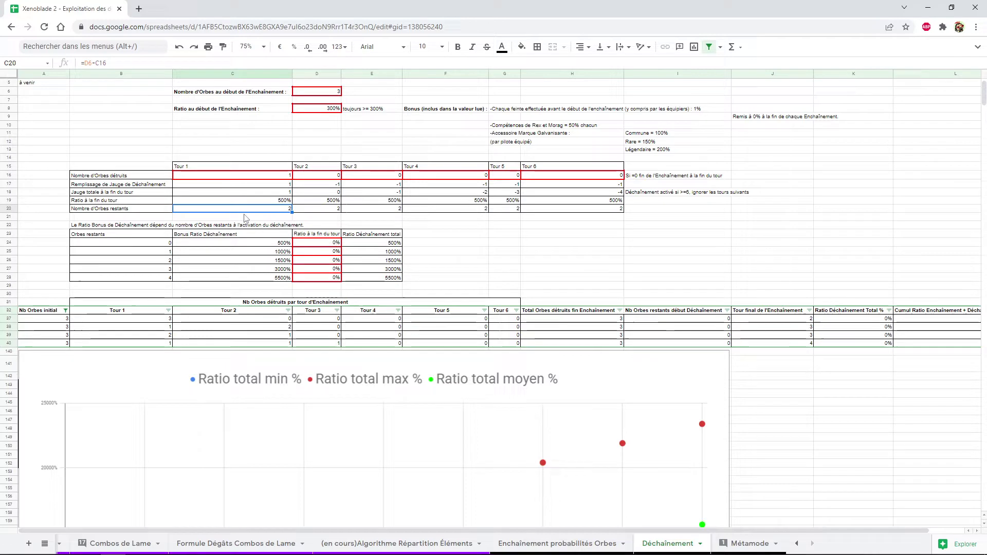
Enter 2 orbs destroyed for turn 2 in D16
key("Right")
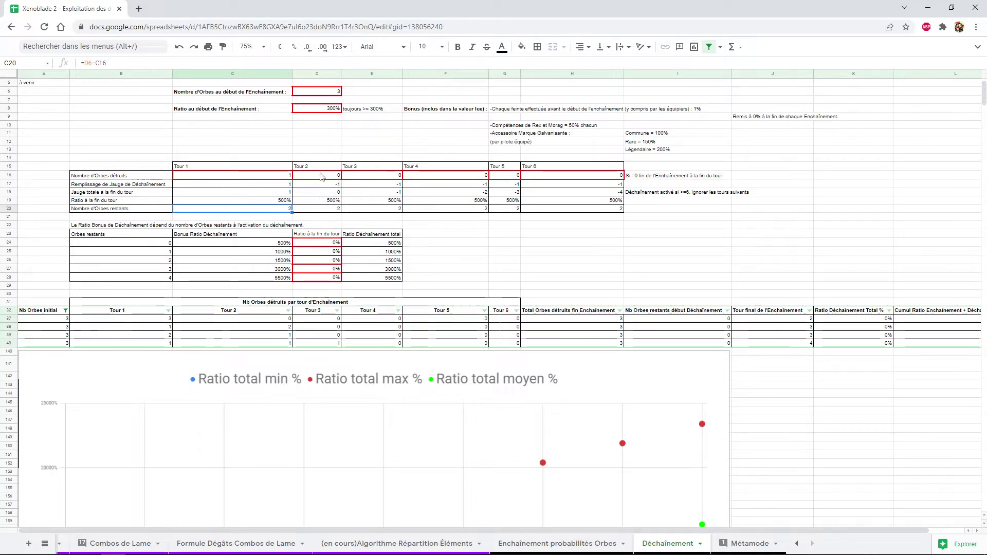
key("Up")
key("Up")
key("Up")
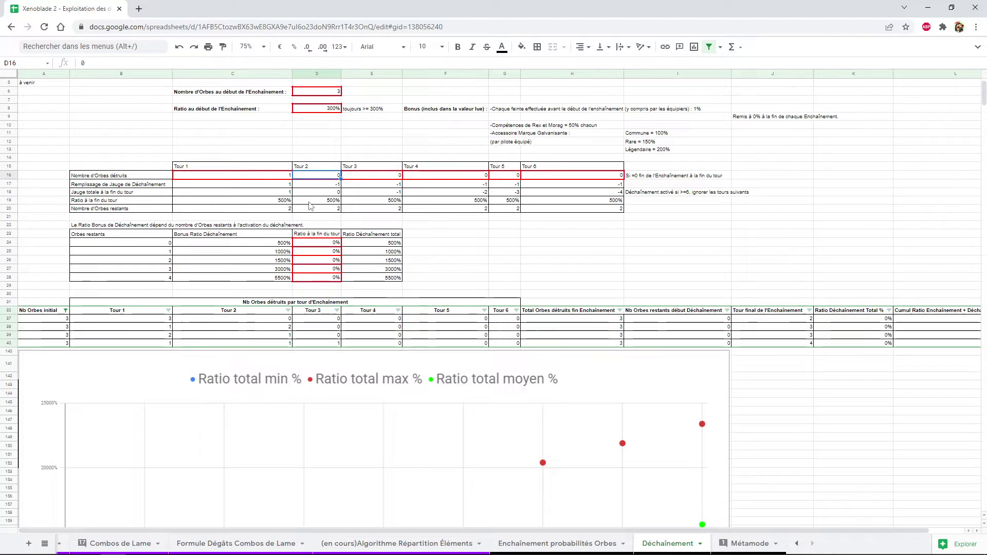
type("2")
key("Return")
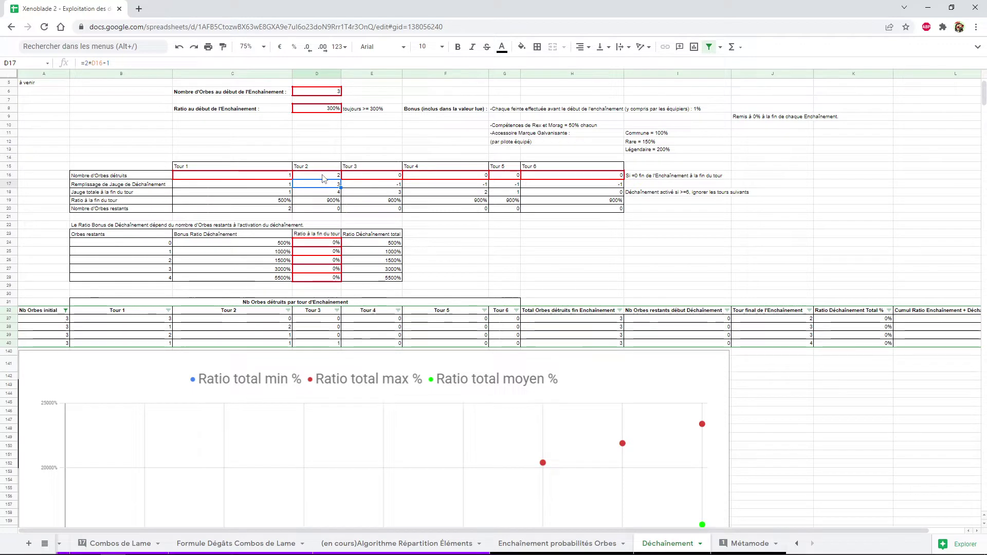
Verify turn 2's total gauge, end ratio and remaining orbs formulas against turn 1
key("Down")
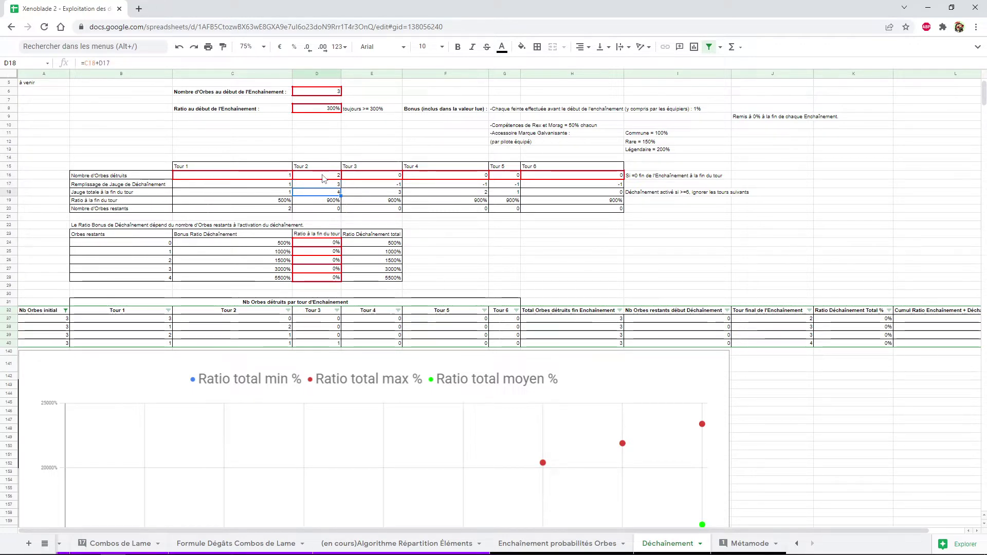
key("Left")
key("Right")
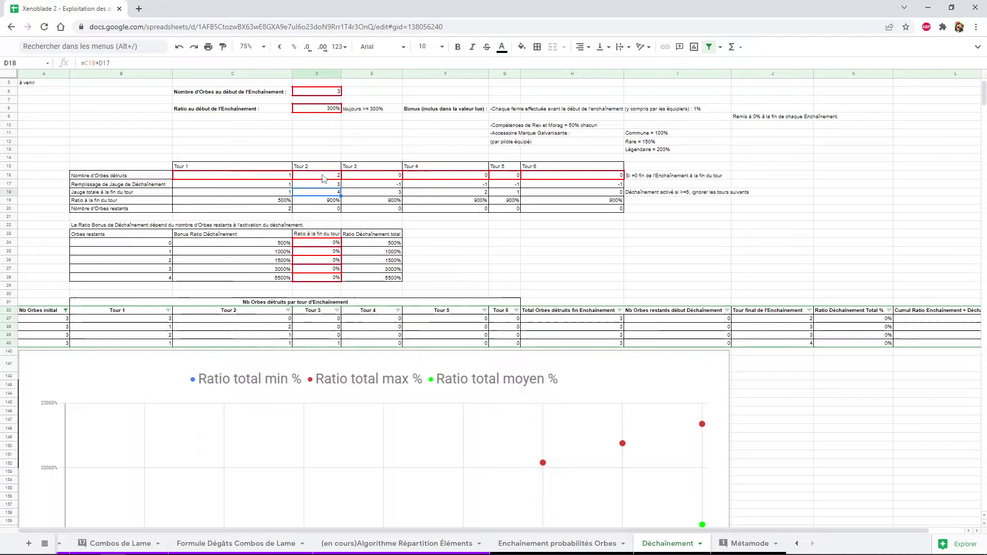
key("Down")
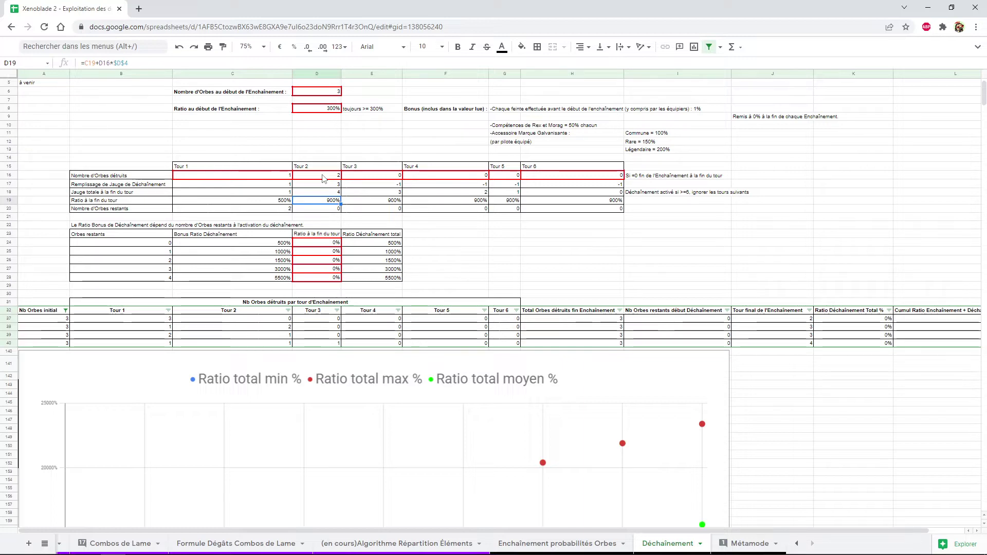
key("Down")
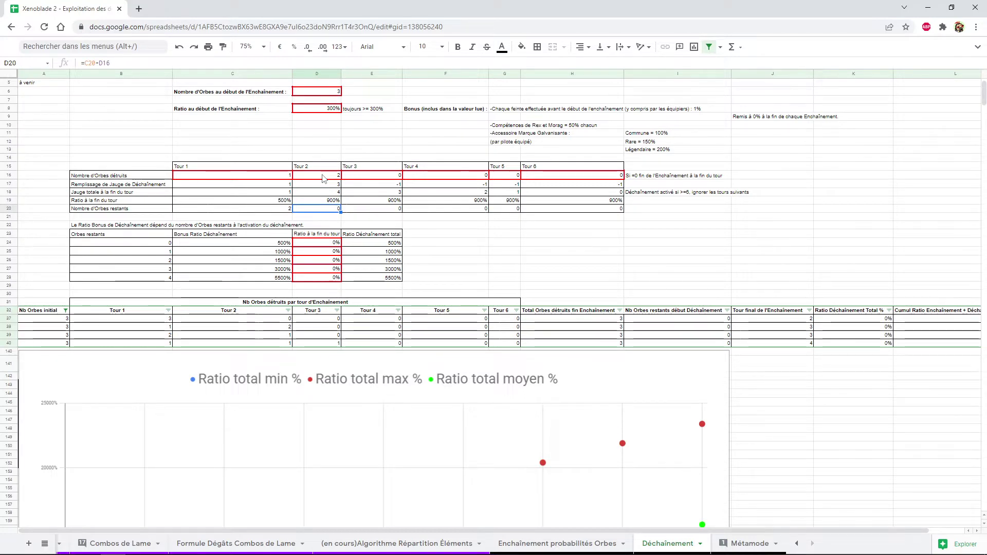
key("Right")
key("Up")
key("Up")
key("Up")
key("Up")
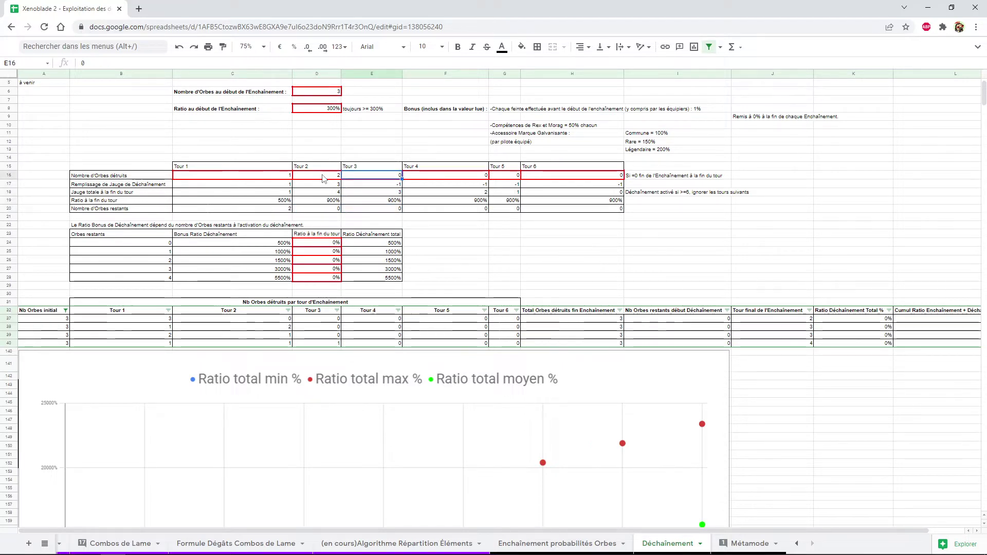
key("Down")
key("Down")
key("Up")
key("Up")
key("Down")
key("Down")
key("Up")
key("Up")
key("Down")
key("Down")
key("Left")
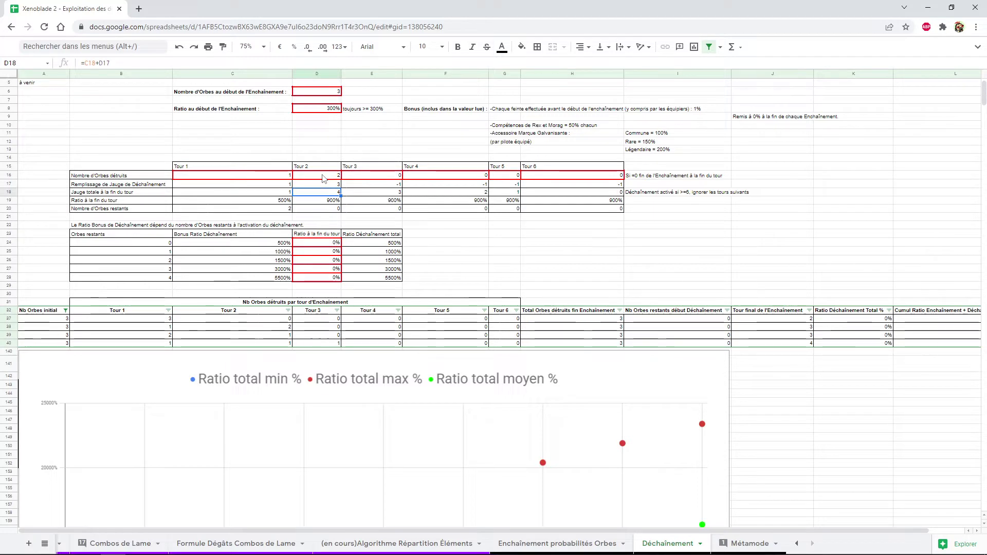
key("Right")
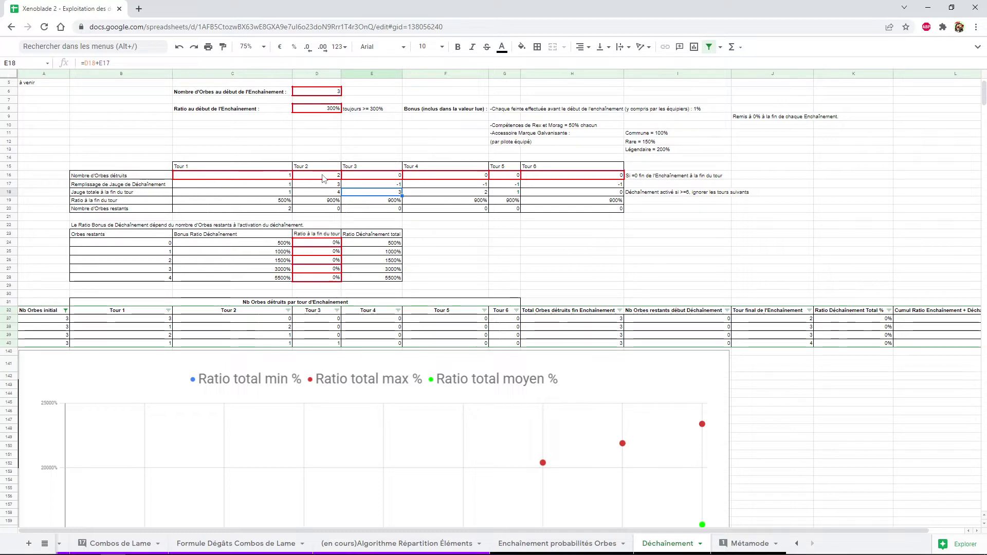
key("Down")
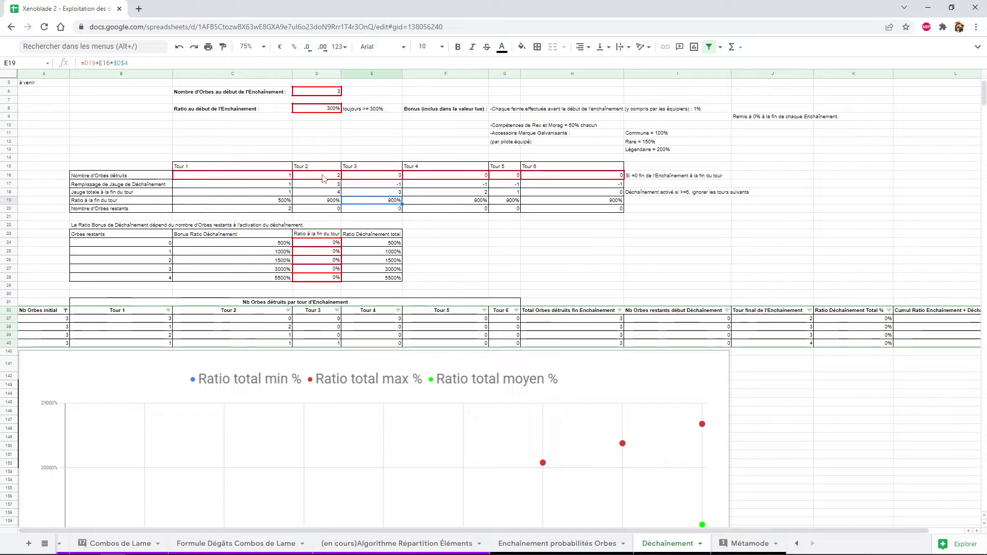
key("Down")
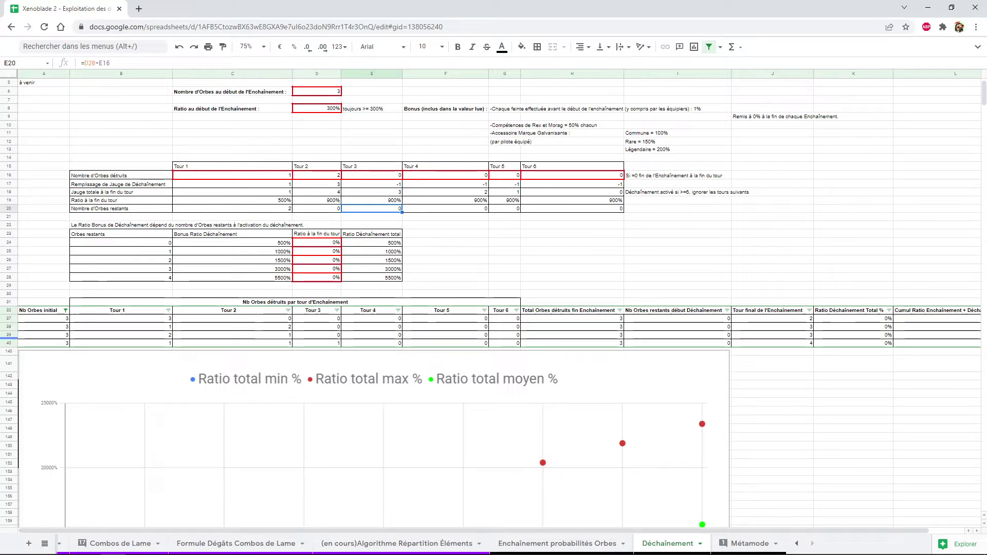
left_click(11, 327)
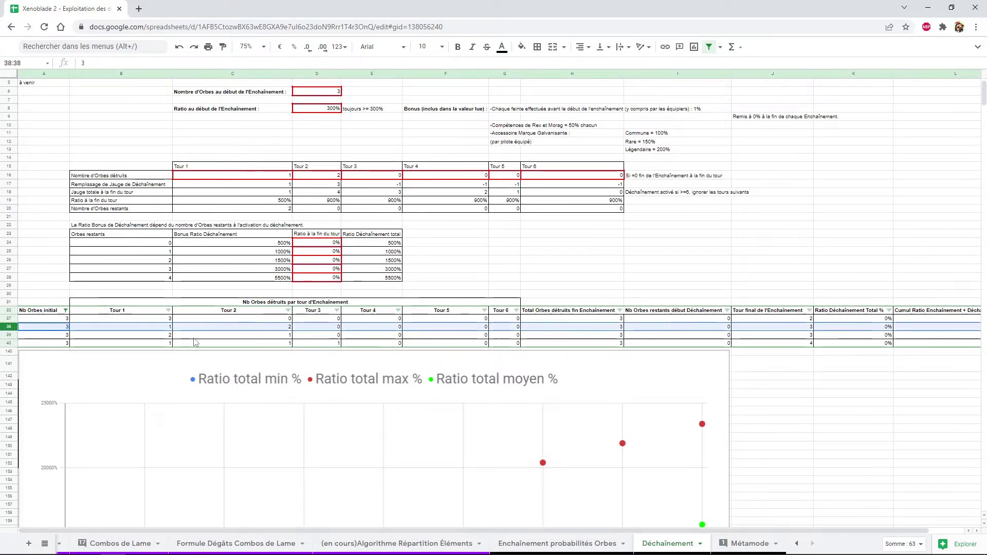
left_click(162, 328)
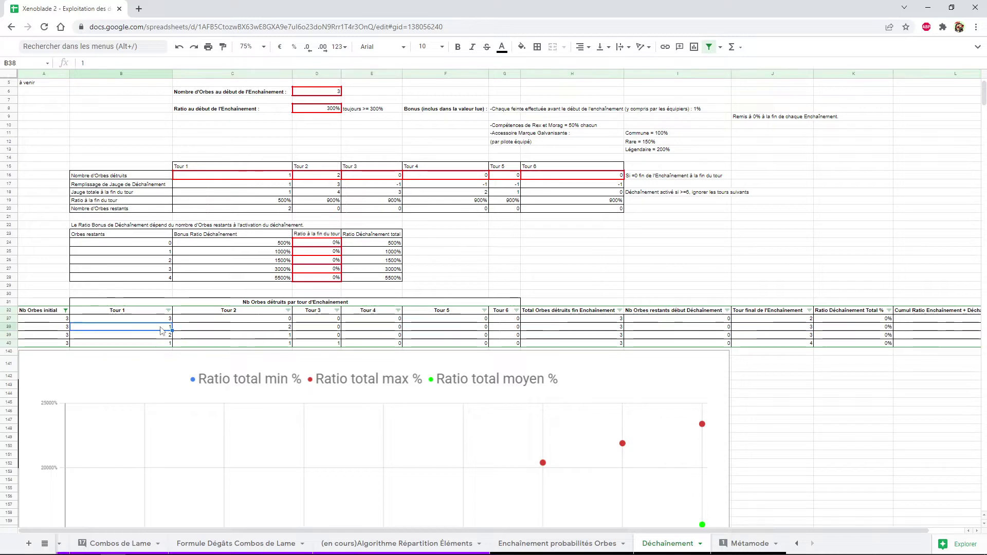
key("Tab")
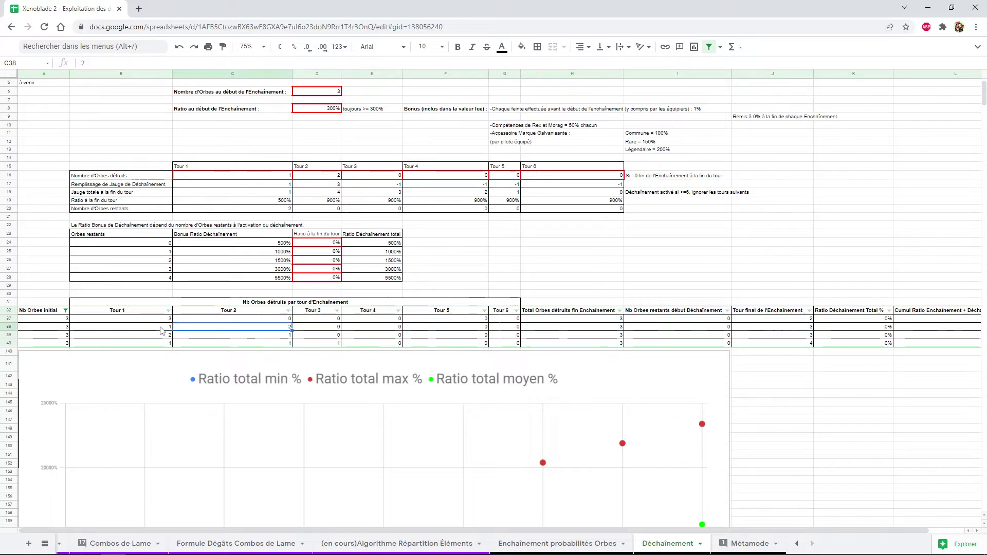
key("Tab")
key("Tab")
key("Tab")
key("Tab")
key("Left")
key("Left")
key("Left")
key("Right")
key("Right")
key("Right")
key("Right")
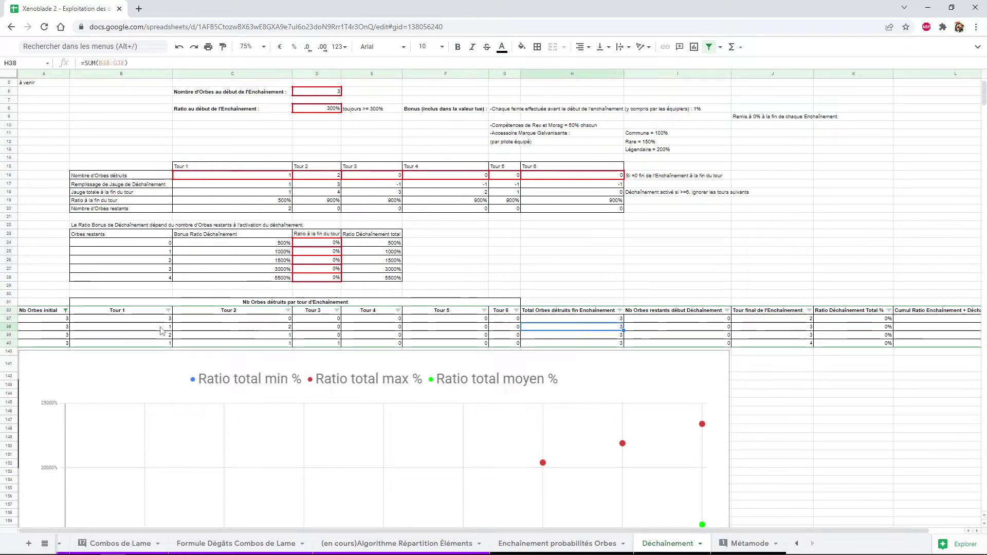
key("Left")
key("Left")
key("Left")
key("Left")
key("Left")
key("Right")
key("Right")
key("Right")
key("Right")
key("Right")
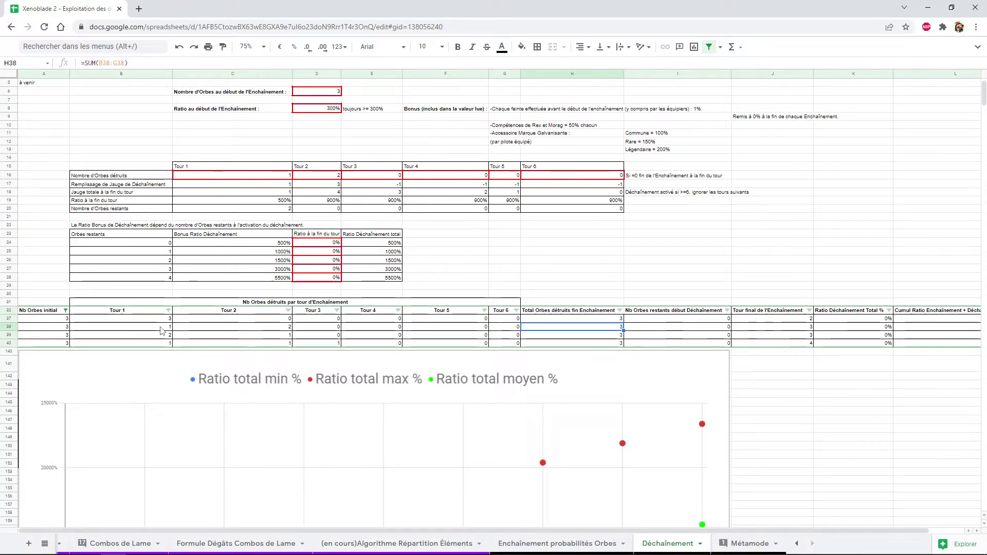
key("Right")
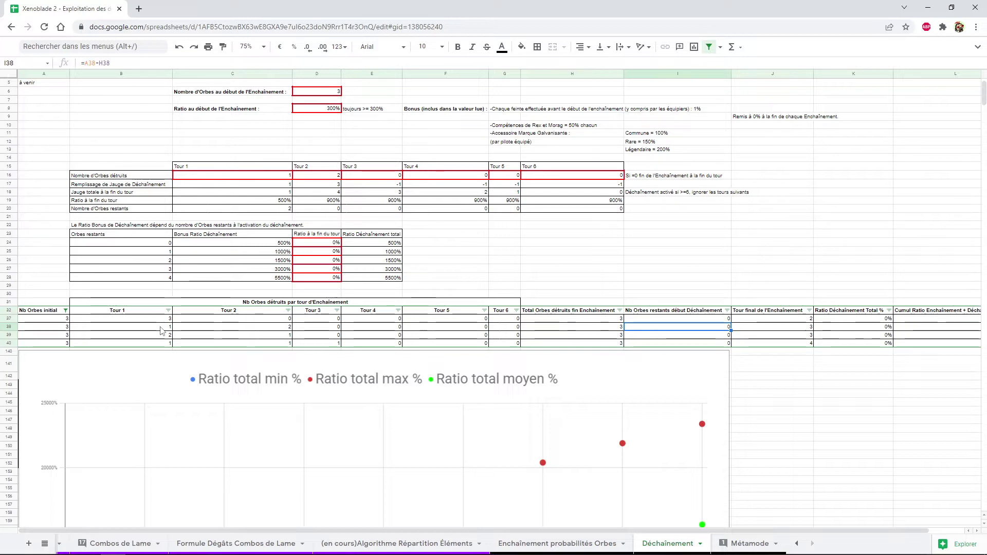
key("Right")
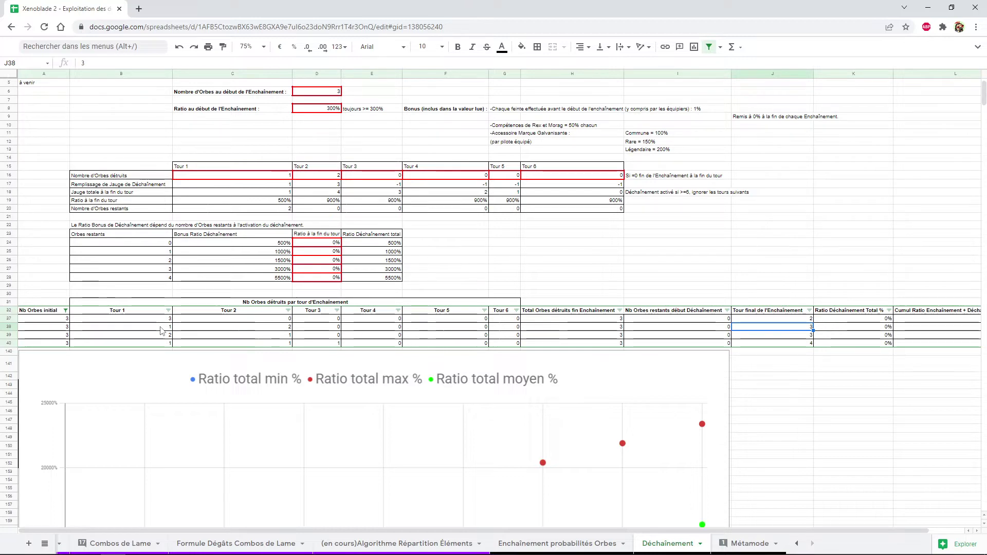
key("Right")
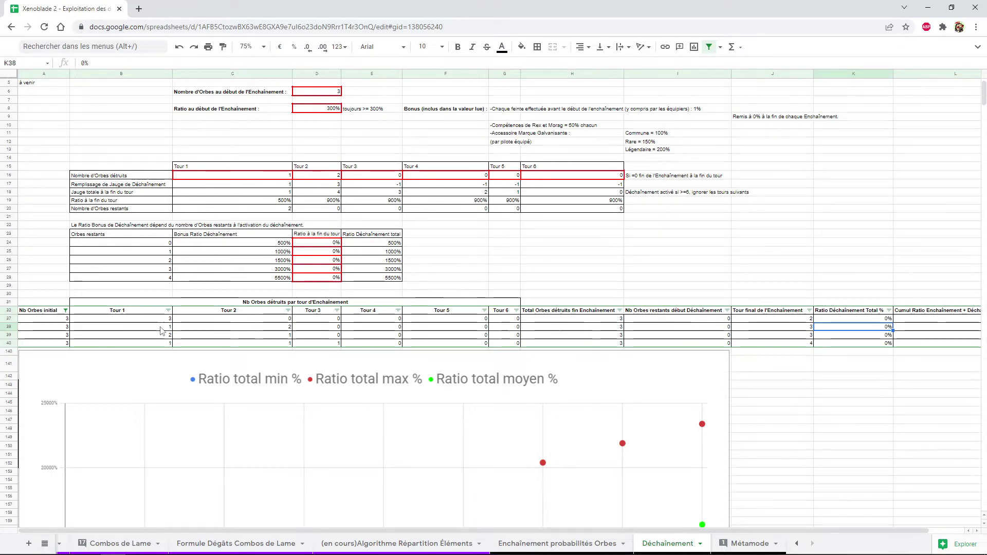
key("Right")
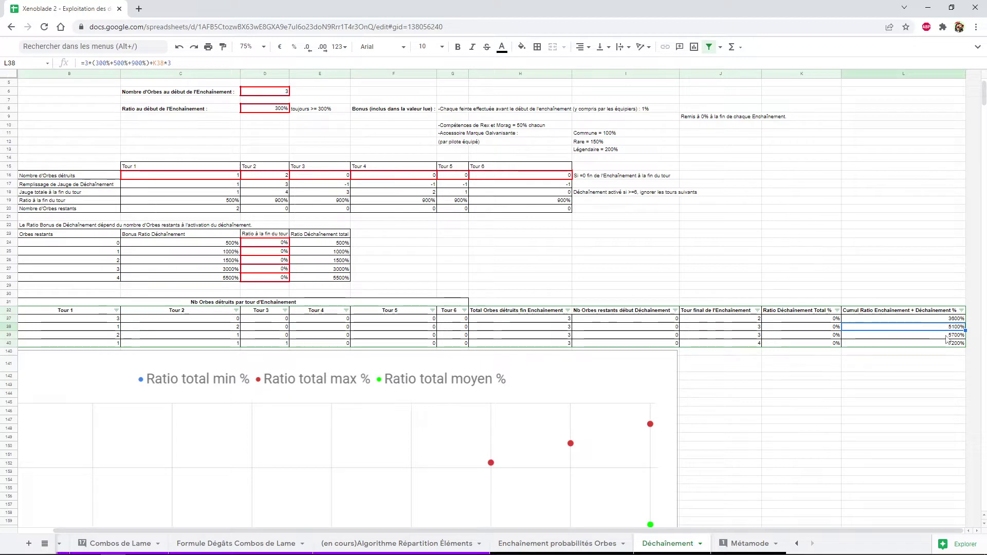
key("Left")
key("Left")
key("Left")
key("Left")
key("Left")
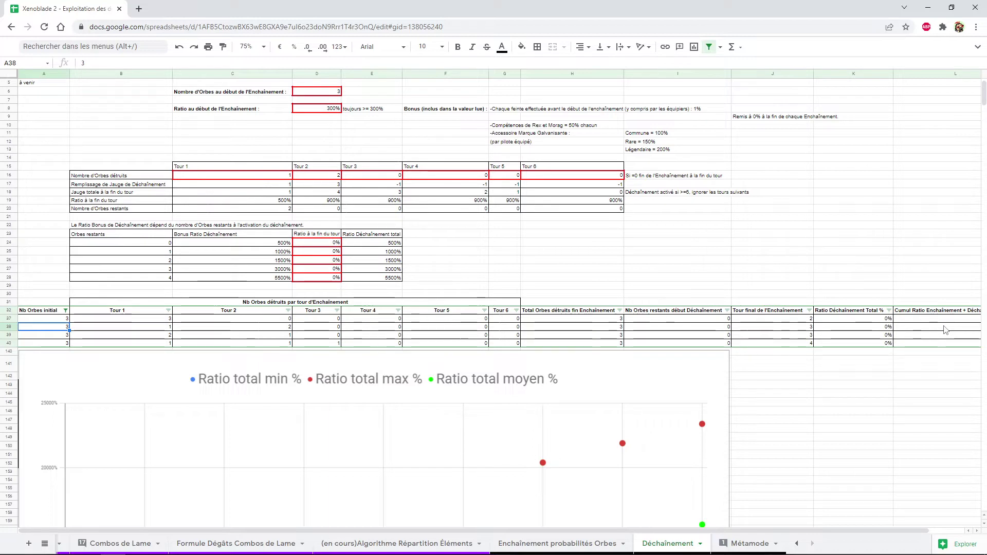
key("Right")
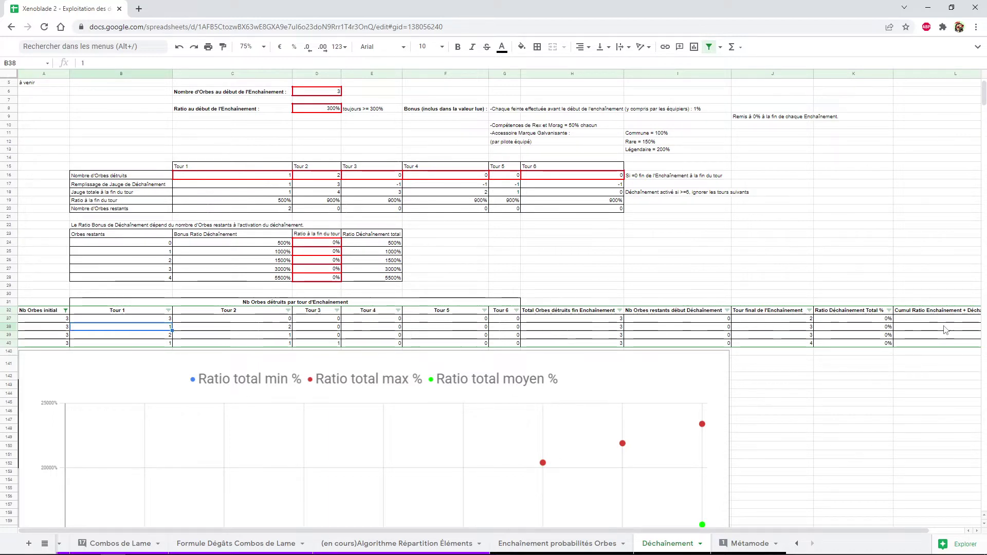
key("Right")
key("Right")
left_click(944, 329)
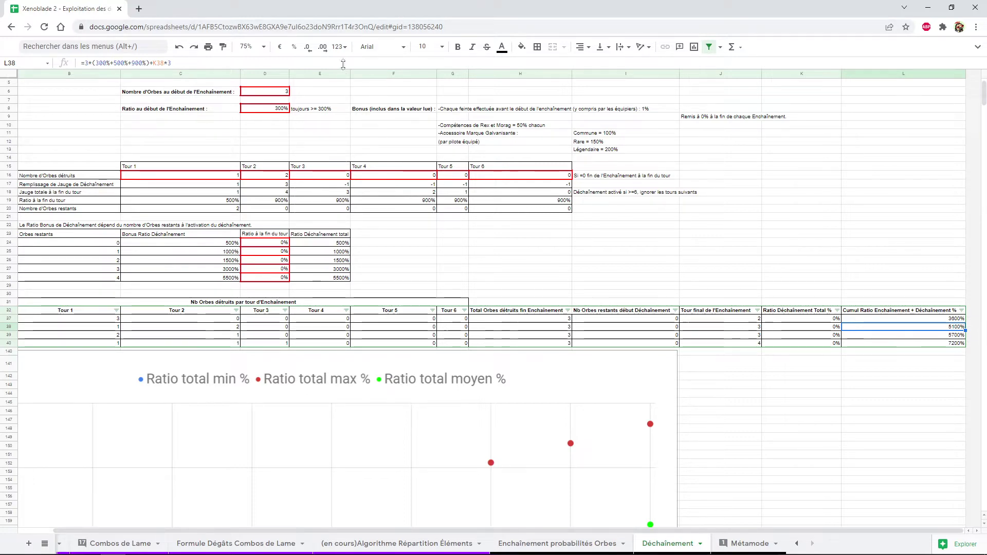
Set the sheet zoom to 100% and select D38
left_click(250, 46)
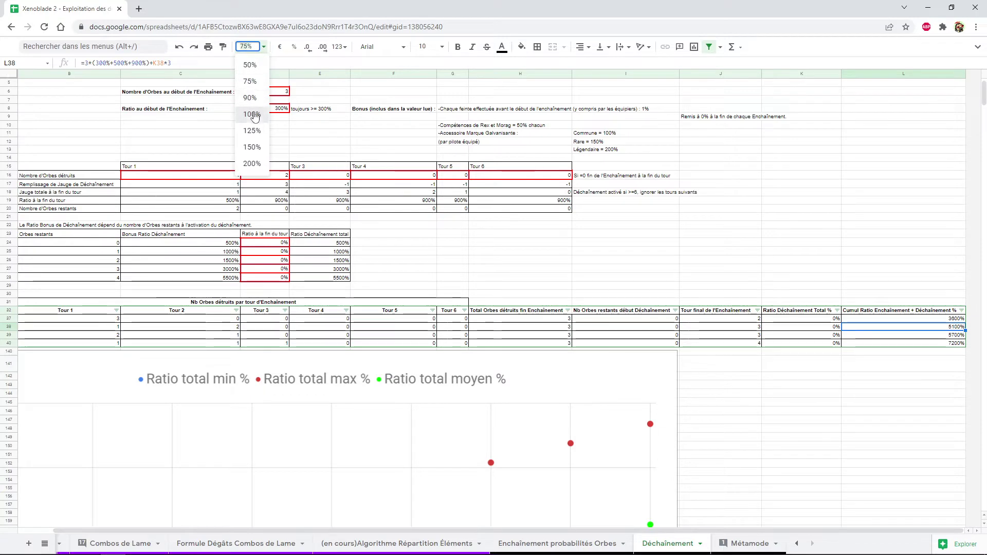
left_click(252, 114)
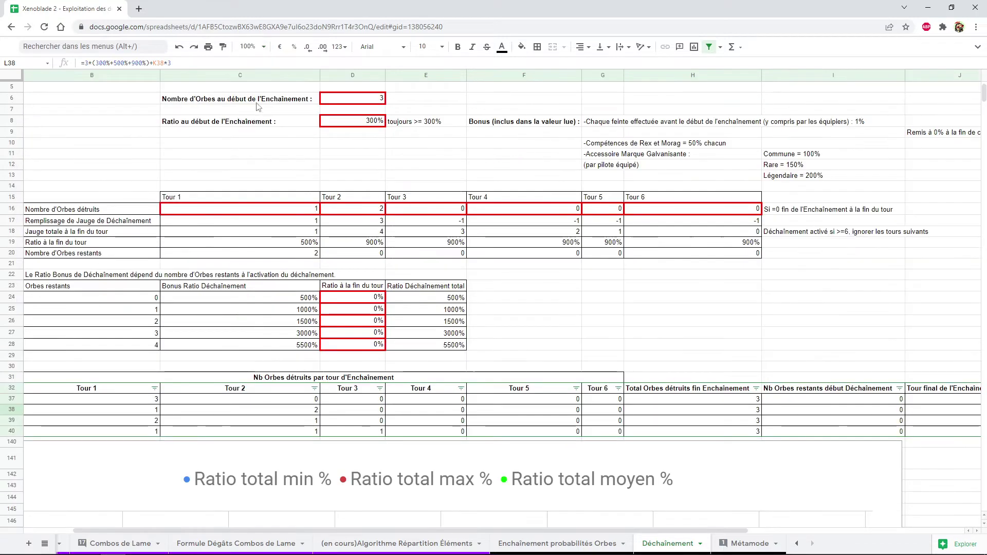
left_click(259, 414)
Move along row 38 from the initial orb count A38 to the cumulative ratio L38
key("Right")
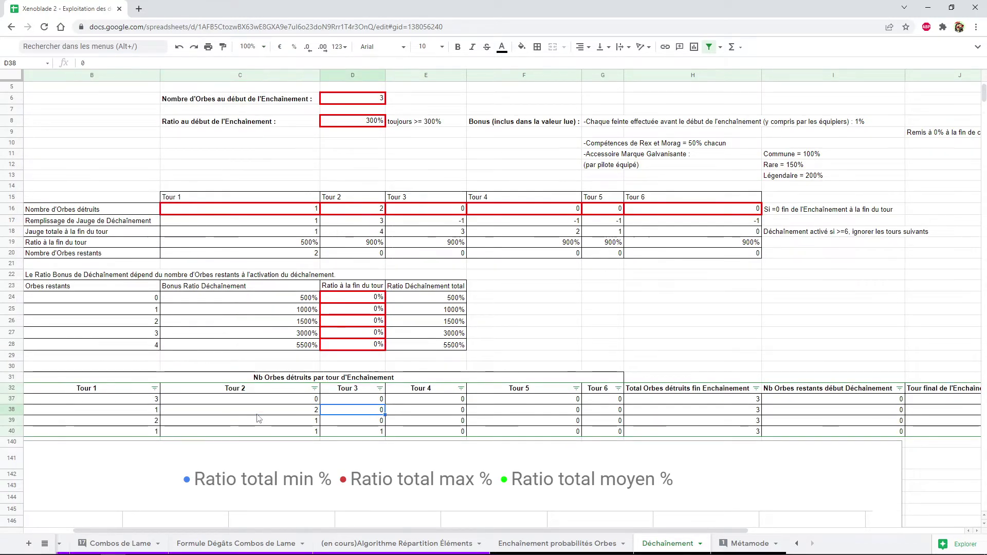
key("ctrl+Right")
key("ctrl+Left")
key("Right")
key("ctrl+Right")
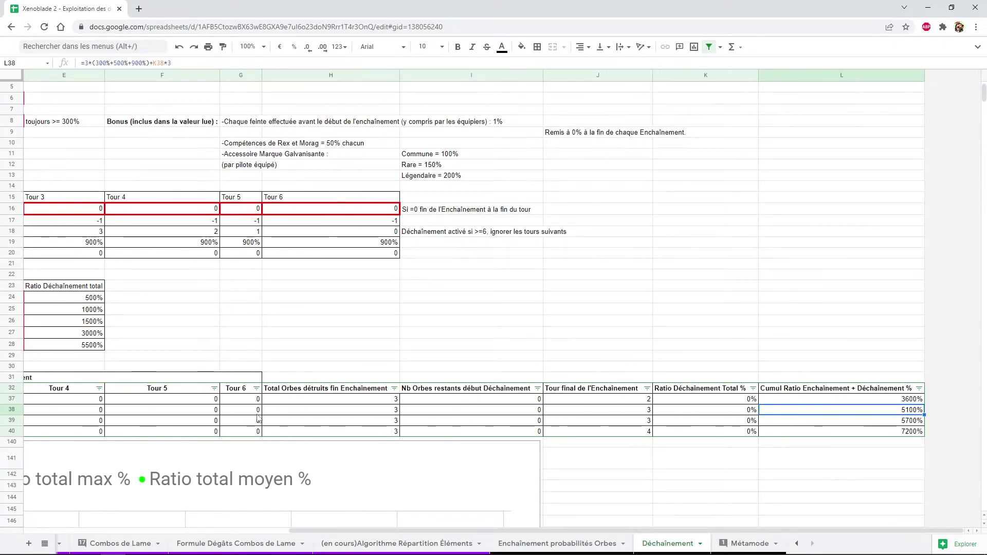
key("Left")
key("Left")
key("Left")
key("Left")
key("Left")
key("Left")
key("Left")
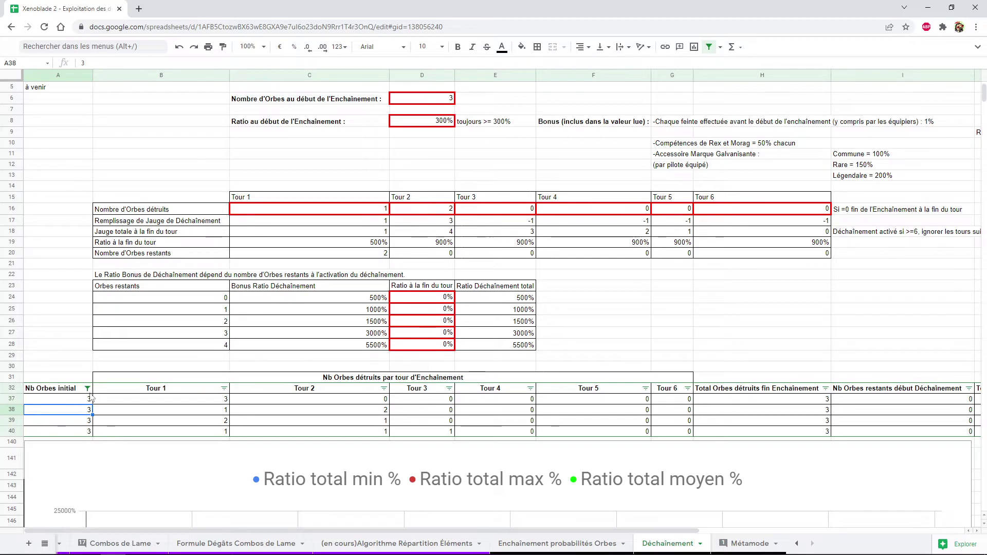
left_click(186, 411)
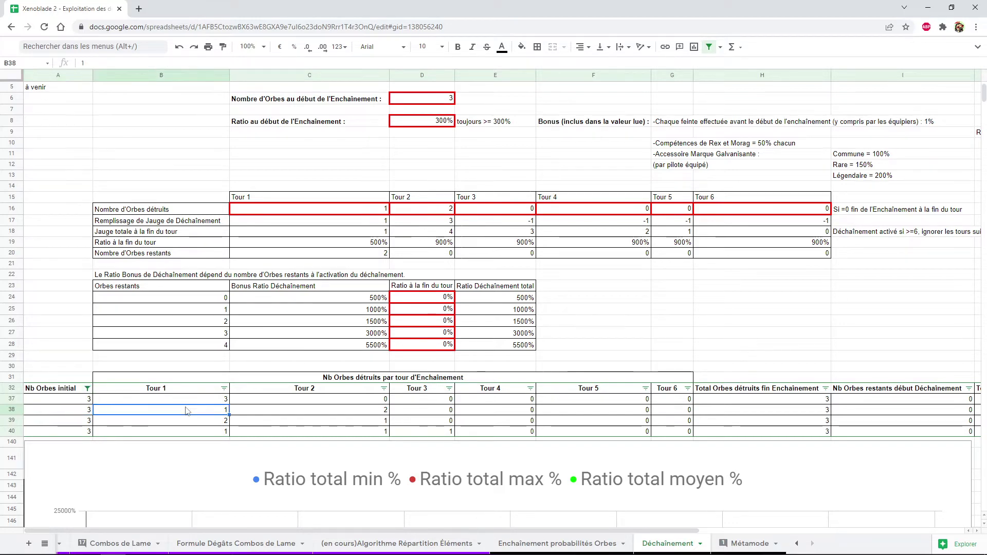
key("Right")
key("Right")
key("Right")
key("Right")
key("Right")
key("Home")
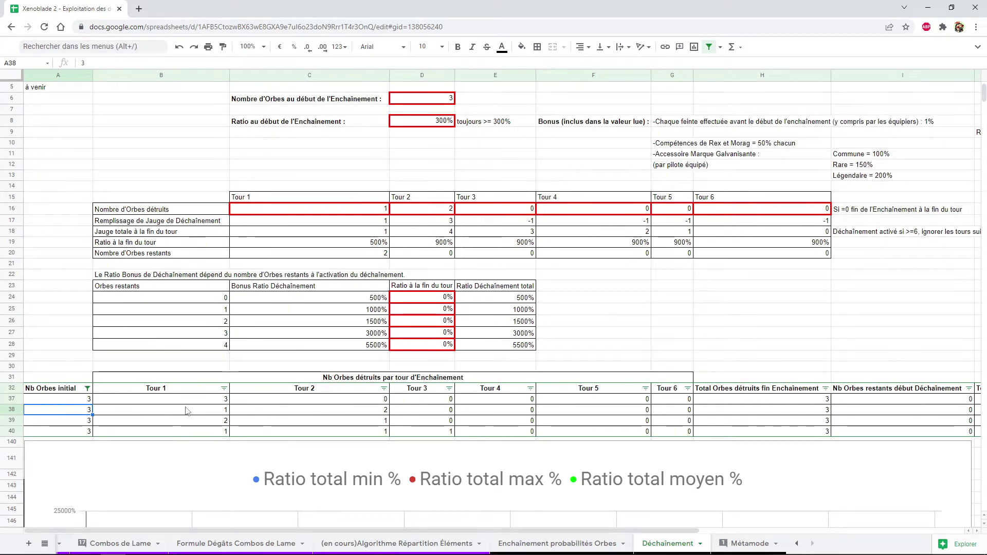
Clear the Nb Orbes initial filter so all initial orb counts are shown
left_click(87, 388)
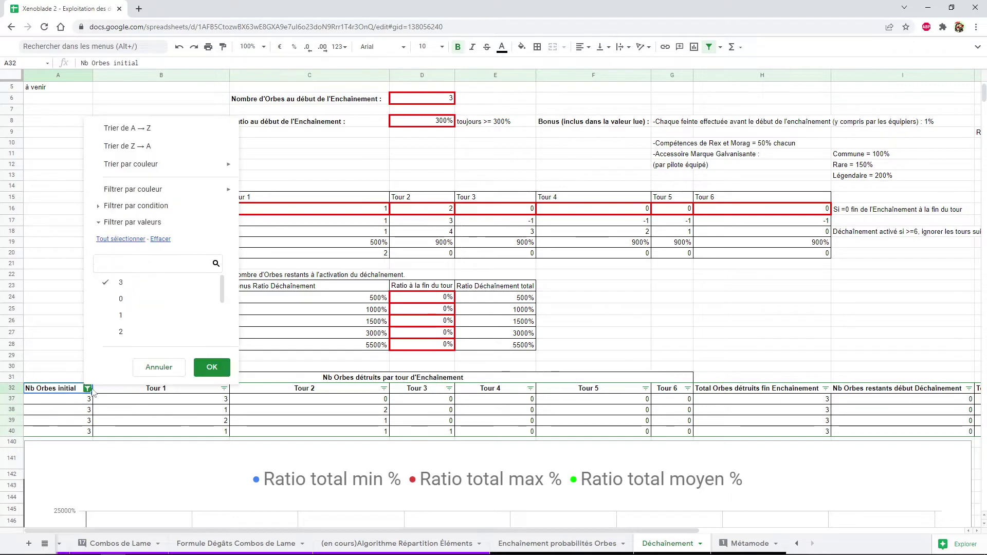
left_click(213, 368)
left_click(205, 415)
key("Down")
key("Down")
key("Down")
key("Up")
key("Up")
key("Up")
key("Up")
key("Up")
key("Up")
key("Up")
key("Up")
key("Up")
key("Up")
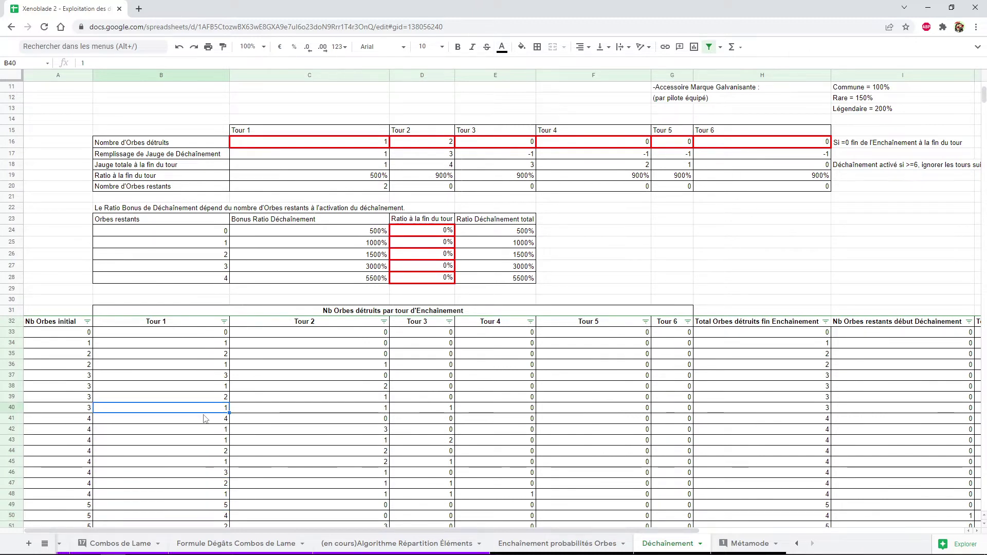
Review row 40's Déchaînement ratio in K40 and cumulative ratio formula in L40
left_click(13, 404)
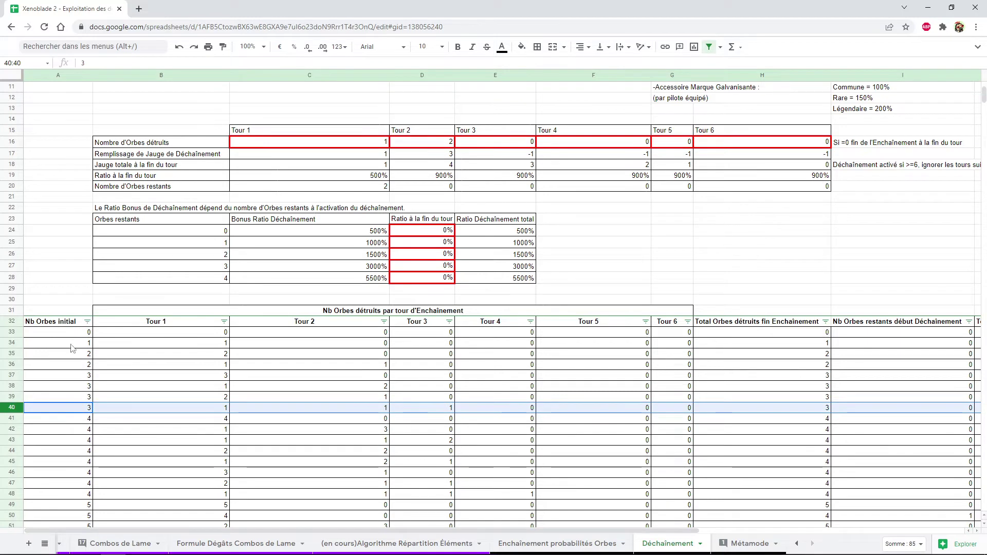
key("ctrl+Right")
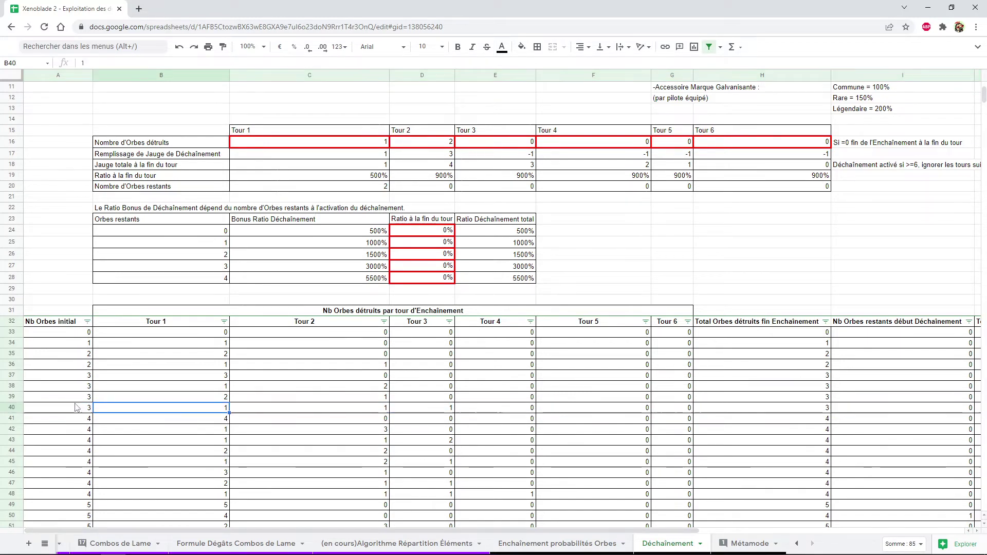
key("Left")
key("Up")
key("Up")
key("Up")
key("Up")
key("Up")
key("Up")
key("Up")
key("Down")
key("Down")
key("Down")
key("Down")
key("Down")
key("Down")
key("Down")
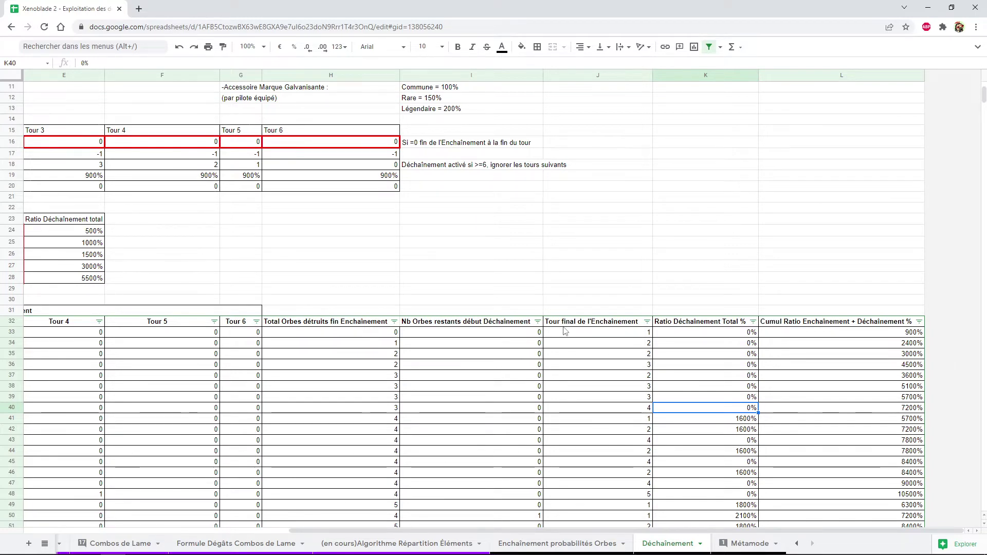
key("Left")
key("Left")
key("Left")
key("Left")
key("Left")
key("Left")
key("Left")
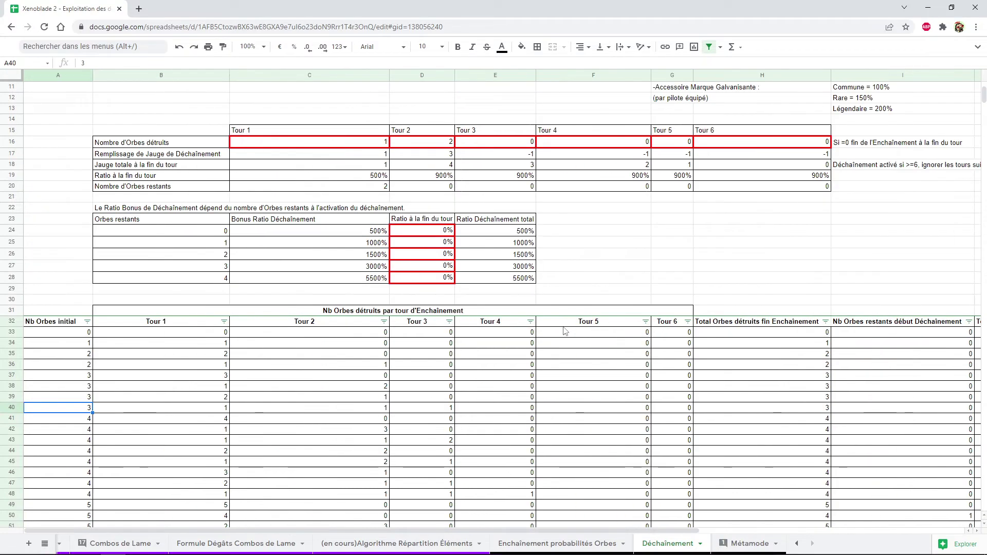
key("Right")
key("Right")
key("Right")
key("Right")
key("Right")
key("Right")
key("Right")
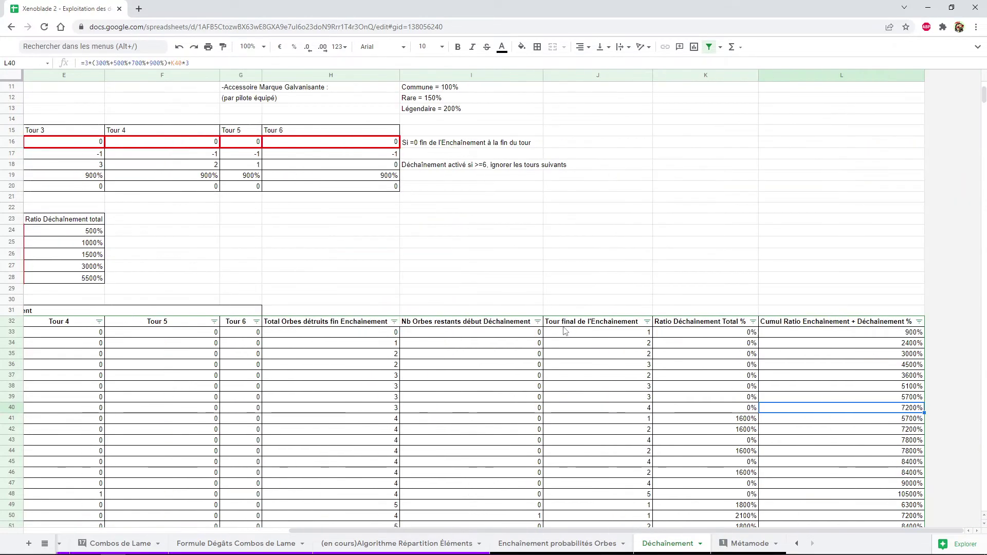
key("Left")
key("Up")
key("Up")
key("Up")
key("Up")
key("Up")
key("Up")
key("Down")
key("Down")
key("Down")
key("Down")
key("Down")
key("Down")
key("Down")
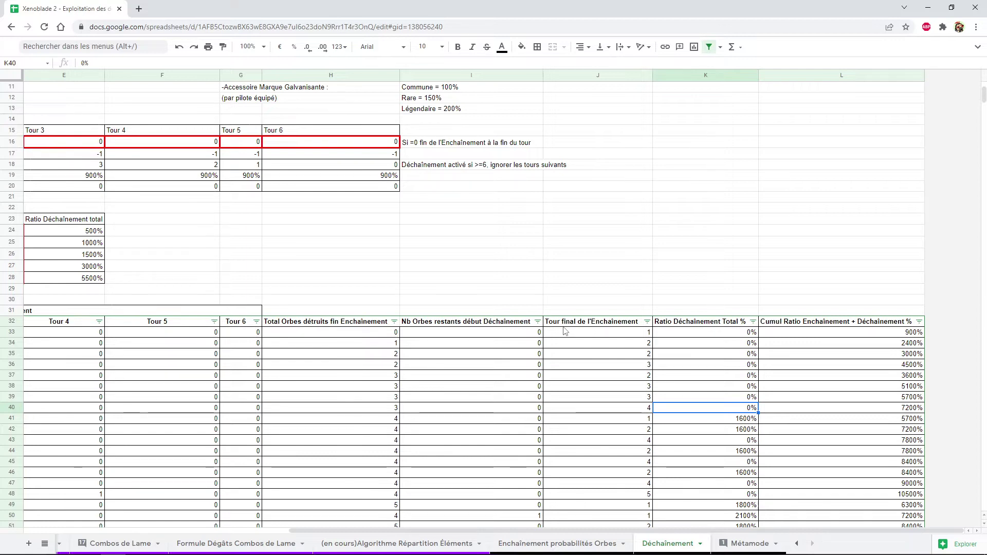
key("Right")
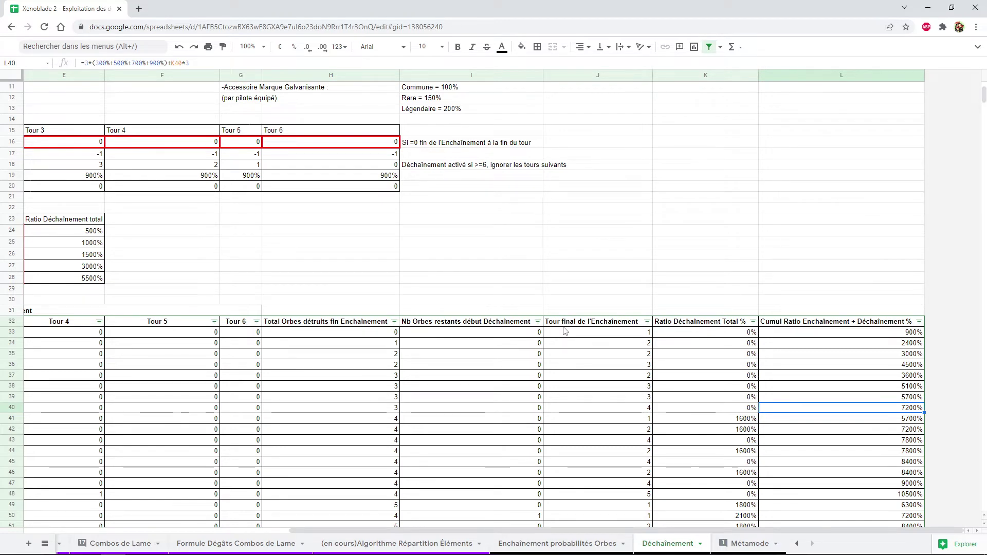
key("Home")
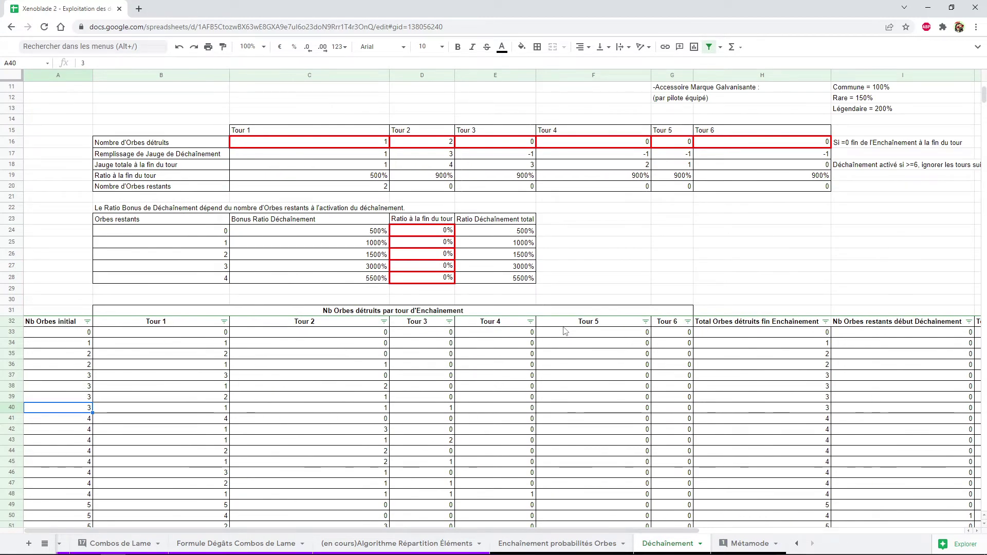
key("Right")
key("Right")
key("Right")
key("Right")
key("Right")
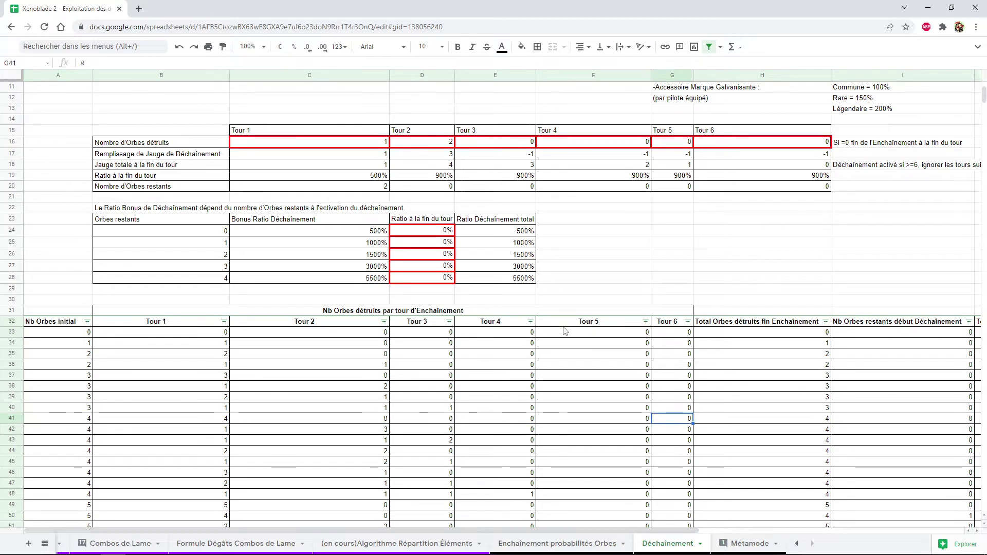
key("Right")
key("Right")
key("Right")
key("Down")
key("Right")
key("Down")
key("Down")
key("Down")
key("Down")
key("Down")
key("Down")
key("Down")
key("Down")
key("Down")
key("Down")
key("Down")
key("Down")
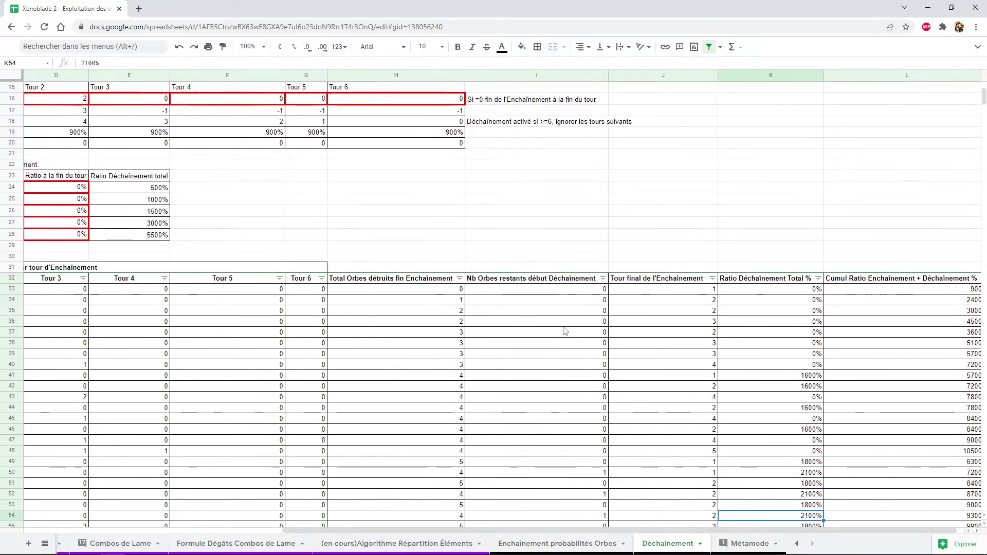
key("Down")
key("Down")
key("Down")
key("Down")
key("Down")
key("Up")
key("Up")
key("Up")
key("Up")
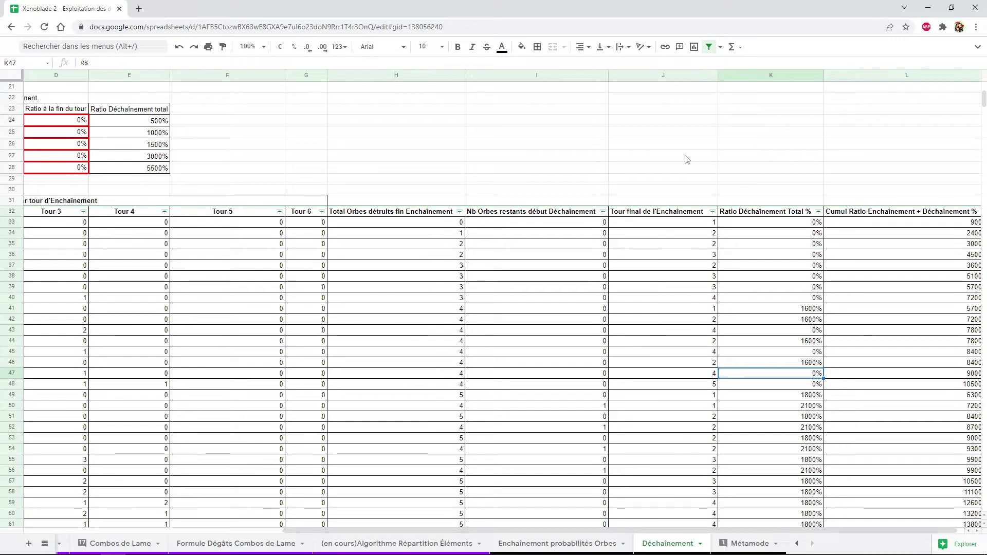
key("Down")
key("Left")
key("Left")
key("Left")
key("Home")
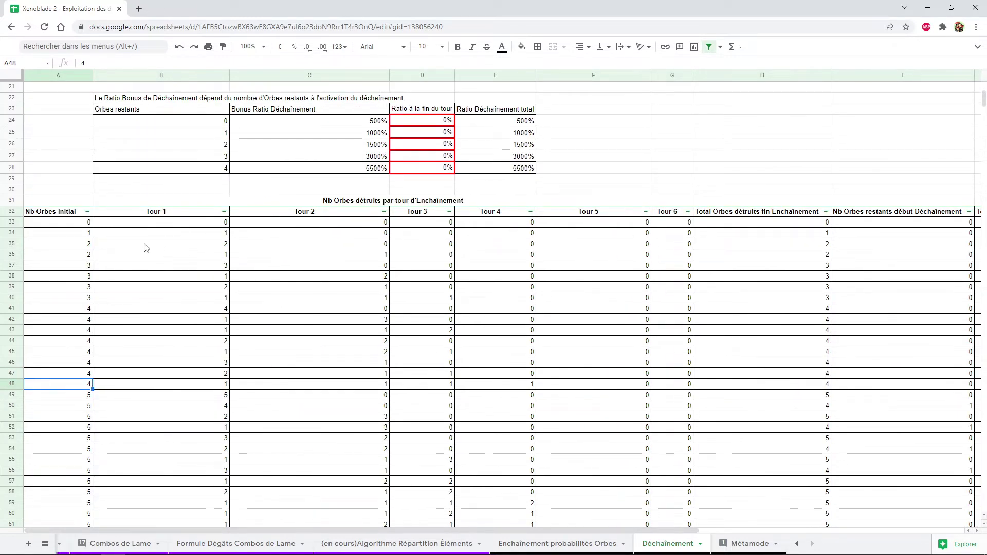
left_click(87, 212)
Filter Nb Orbes initial to only 4 and check row 45's ratio in column K
left_click(160, 339)
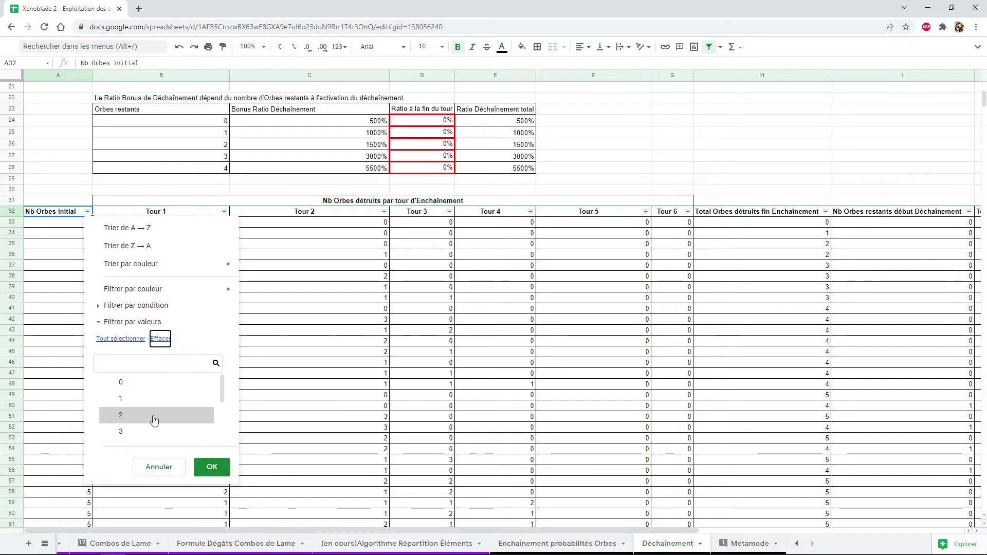
scroll(144, 411, "down", 2)
left_click(132, 397)
left_click(215, 467)
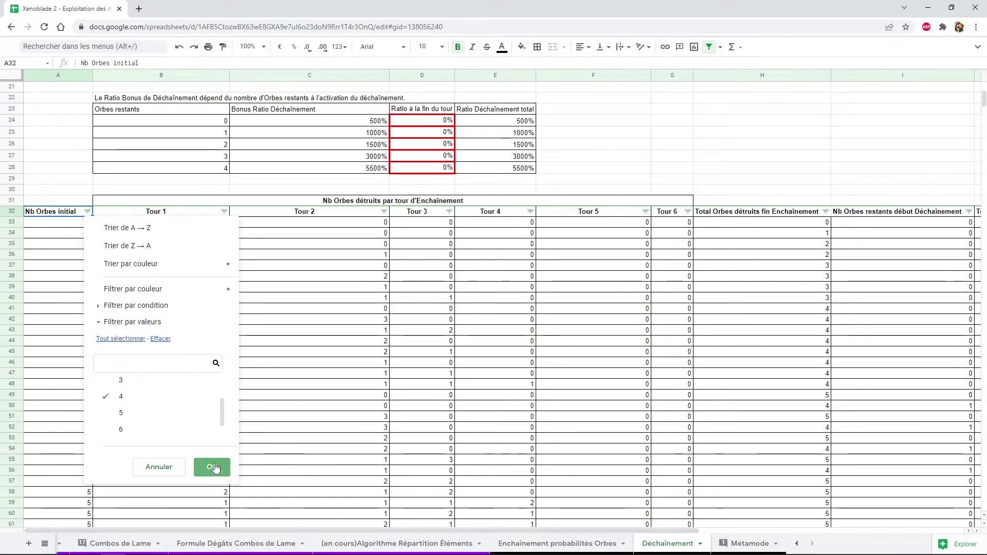
left_click(278, 267)
key("Right")
key("Right")
key("Right")
key("Right")
key("Right")
key("Right")
key("Left")
key("Left")
key("Left")
key("Left")
key("Left")
key("Left")
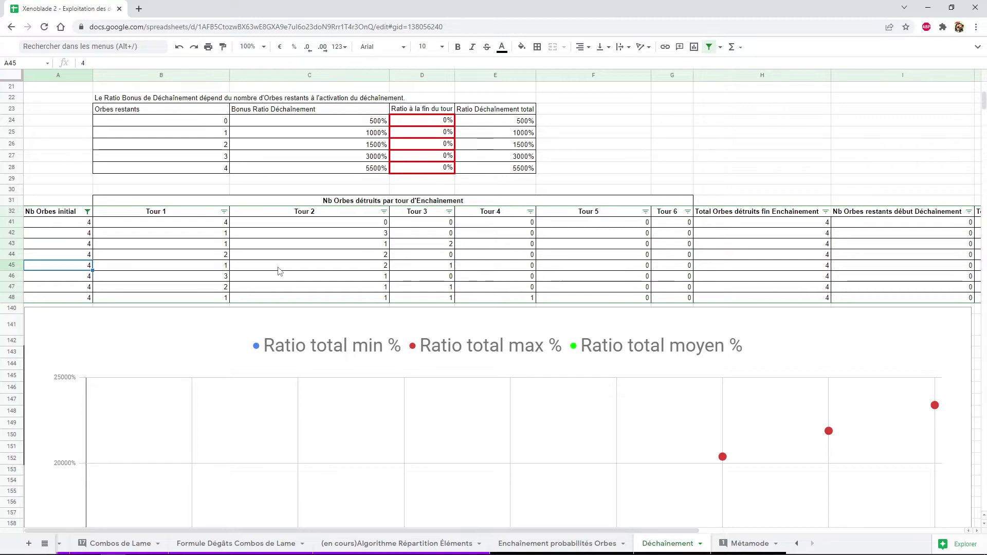
key("Right")
key("Right")
key("Right")
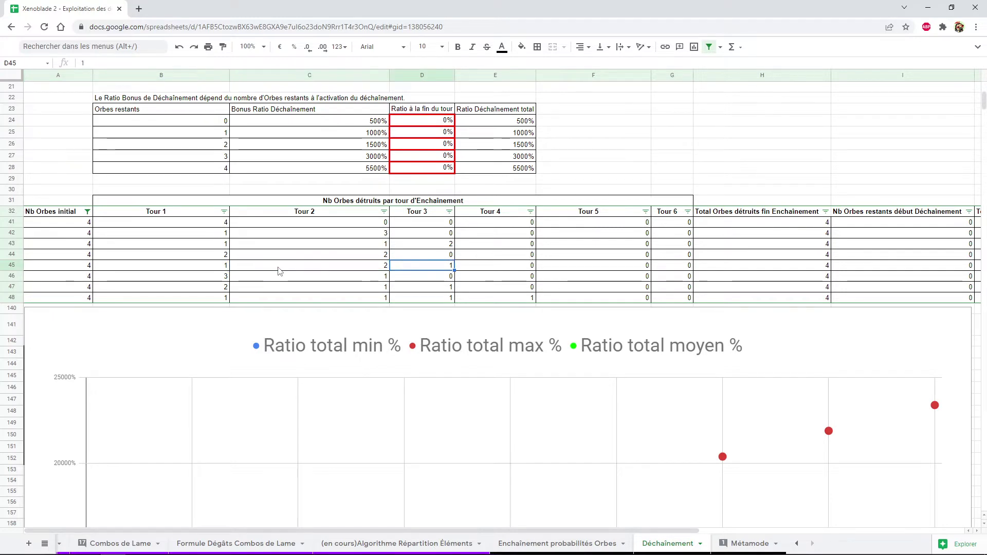
key("Right")
key("Right")
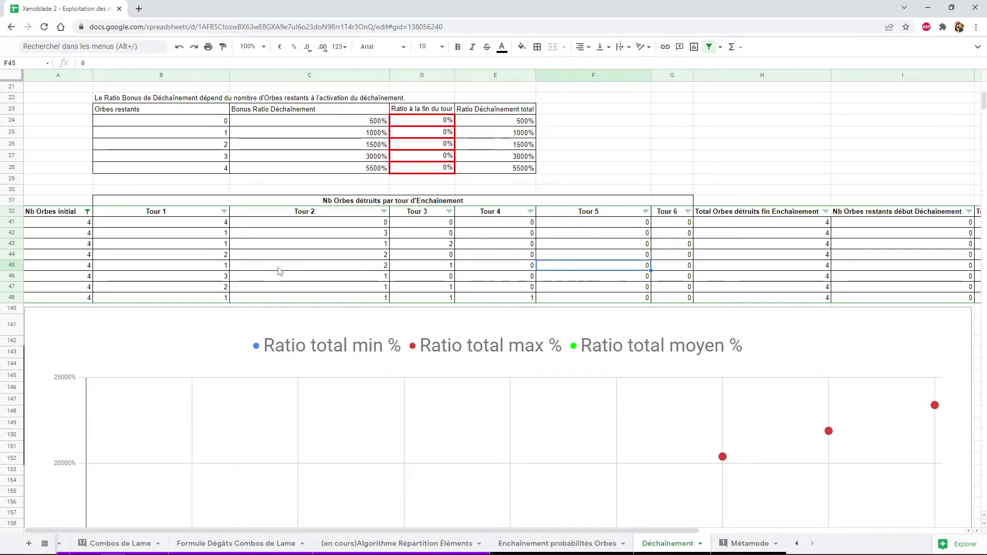
key("Right")
key("Right")
key("Right")
key("Right")
key("Right")
key("Left")
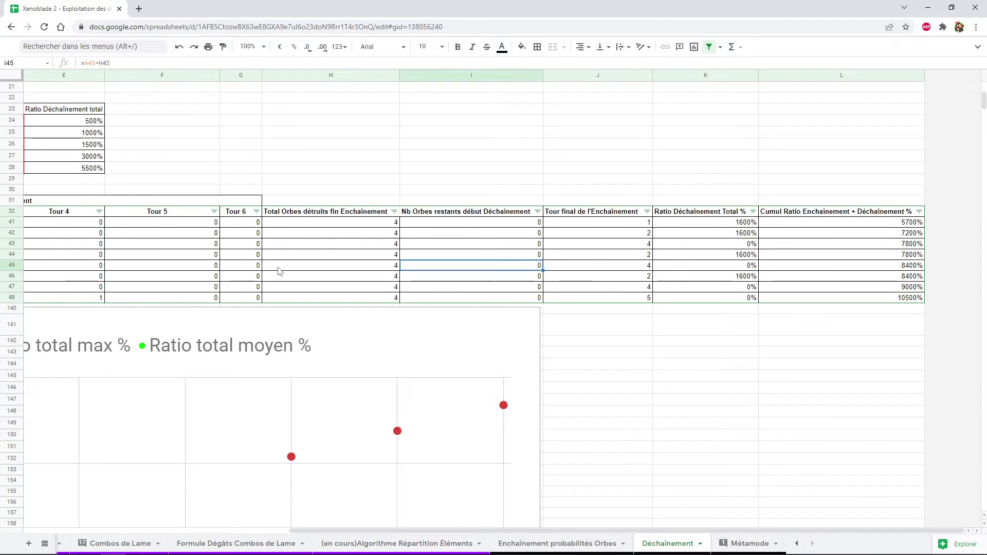
key("Home")
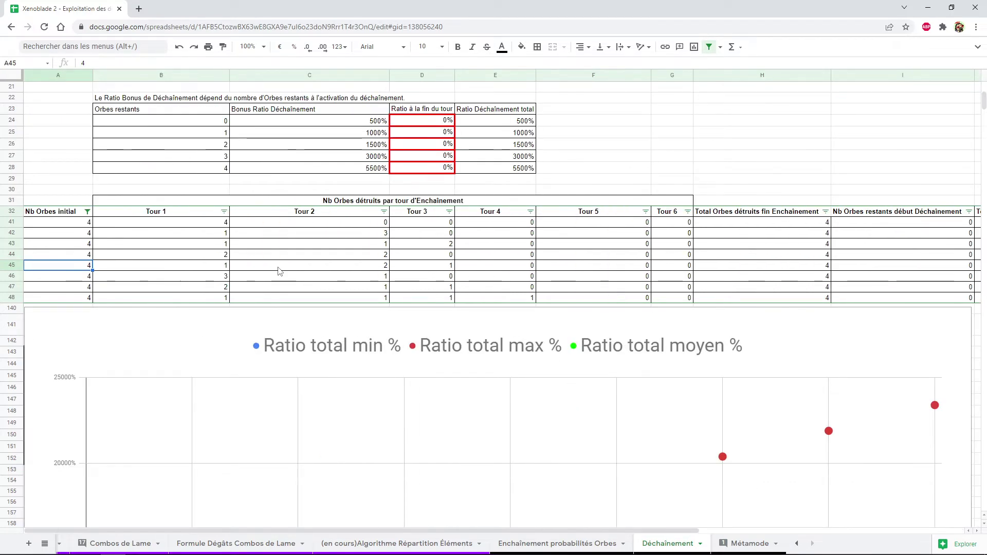
key("Right")
key("End")
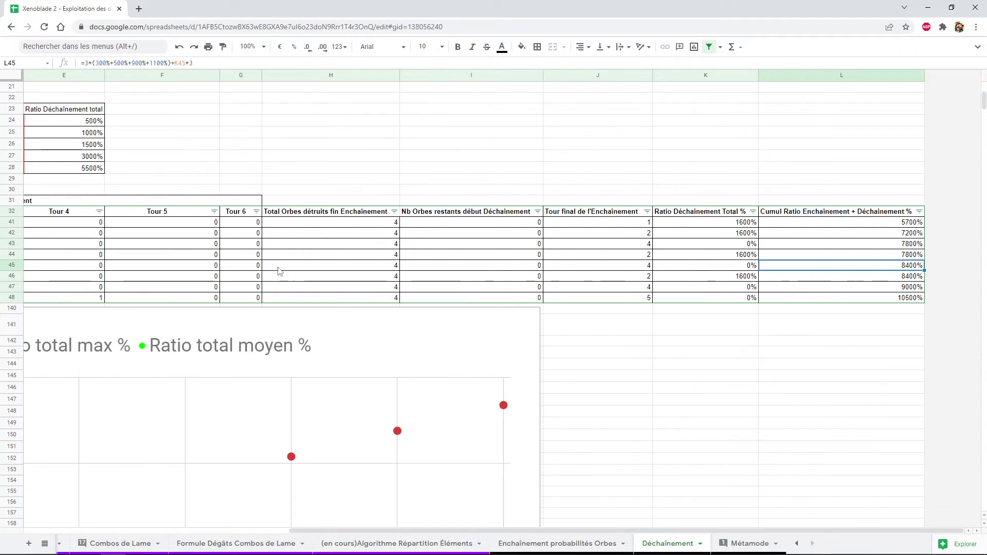
key("Left")
key("Left")
key("Left")
key("Left")
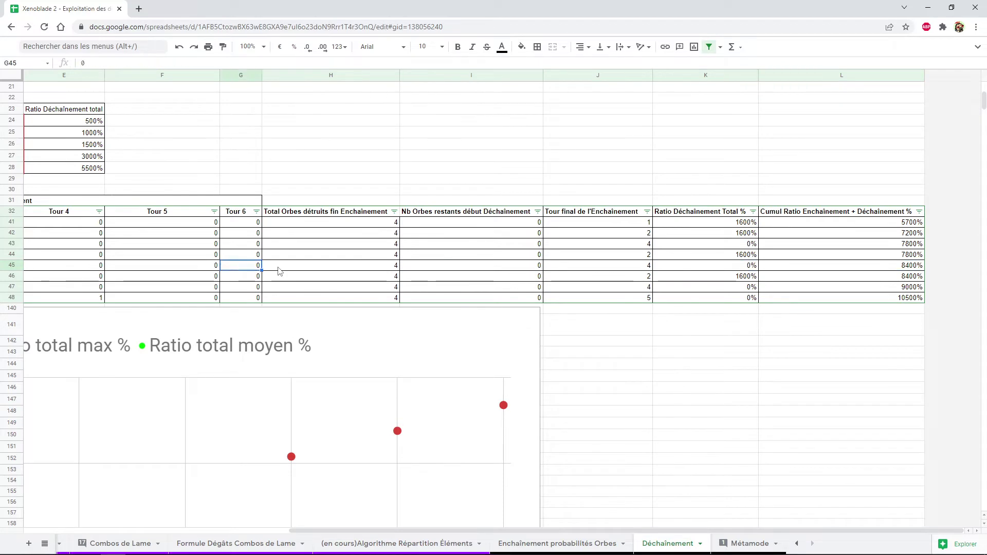
key("Left")
key("Left")
key("Left")
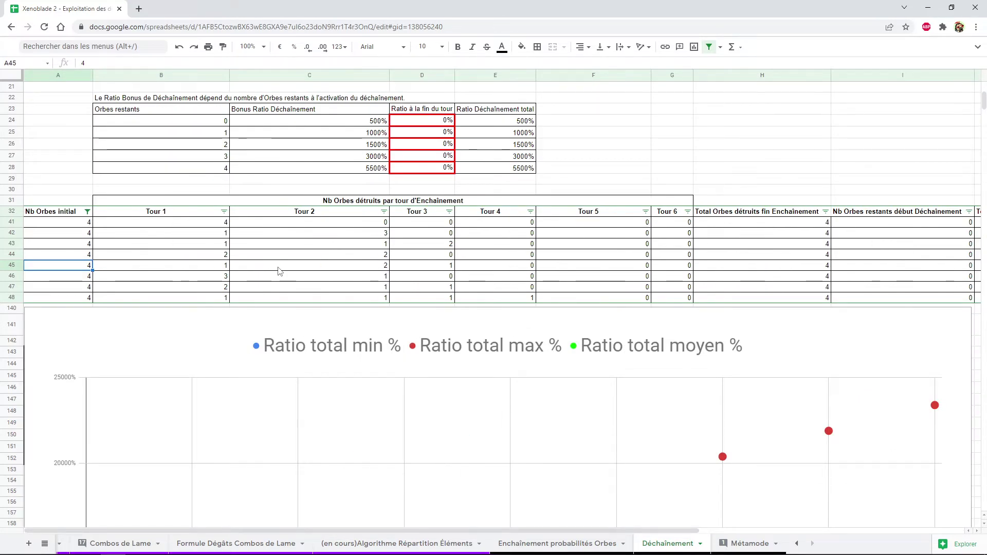
key("Right")
key("Right")
key("Right")
key("Right")
key("Right")
key("Right")
key("Right")
key("Left")
key("Left")
key("Left")
key("Left")
key("Up")
key("Up")
key("Up")
key("Down")
key("Down")
key("Down")
key("Down")
key("Down")
key("Down")
key("Down")
key("Left")
key("Left")
key("Left")
key("Left")
key("Left")
key("Up")
key("Up")
key("Up")
key("Up")
key("Up")
key("Up")
key("Up")
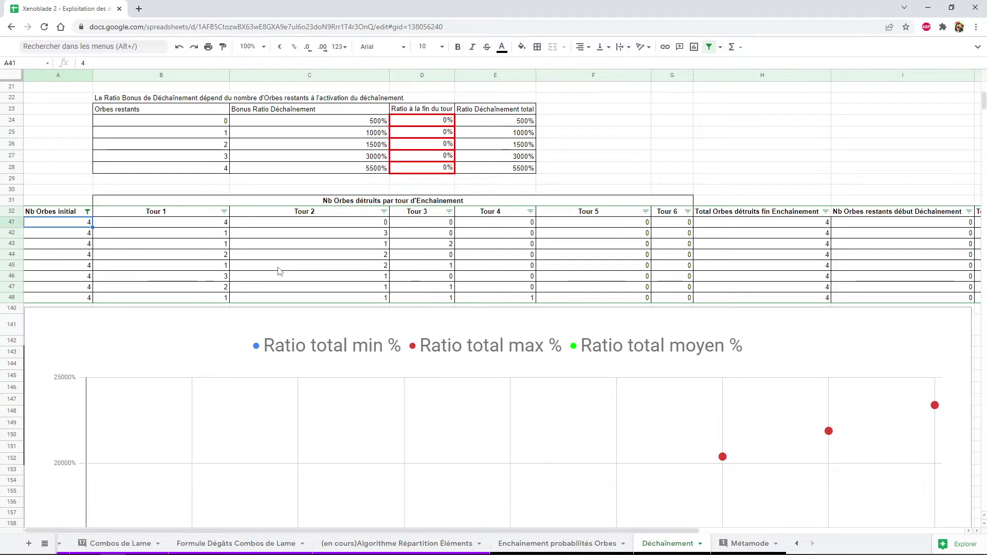
key("Right")
key("Right")
key("Right")
key("Right")
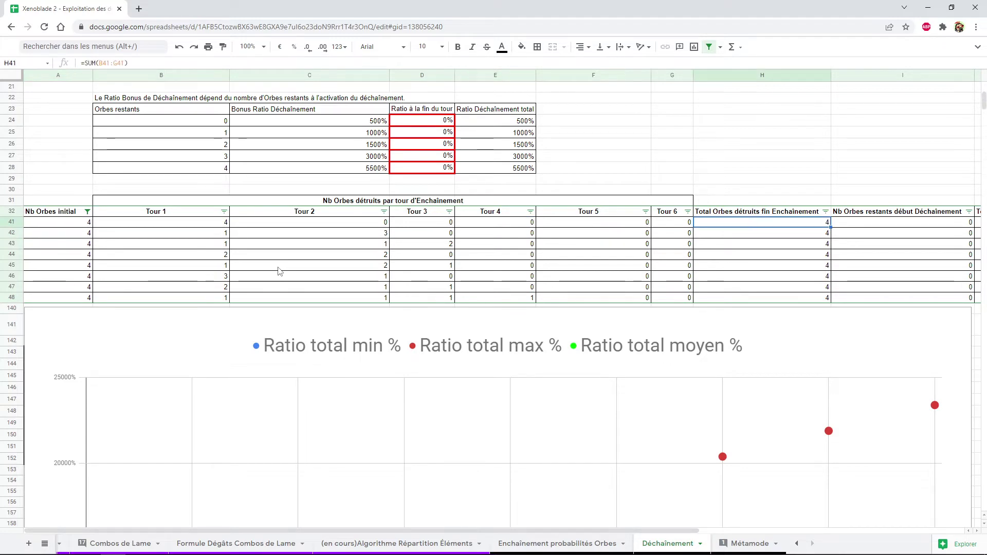
key("Right")
key("Right")
key("Right")
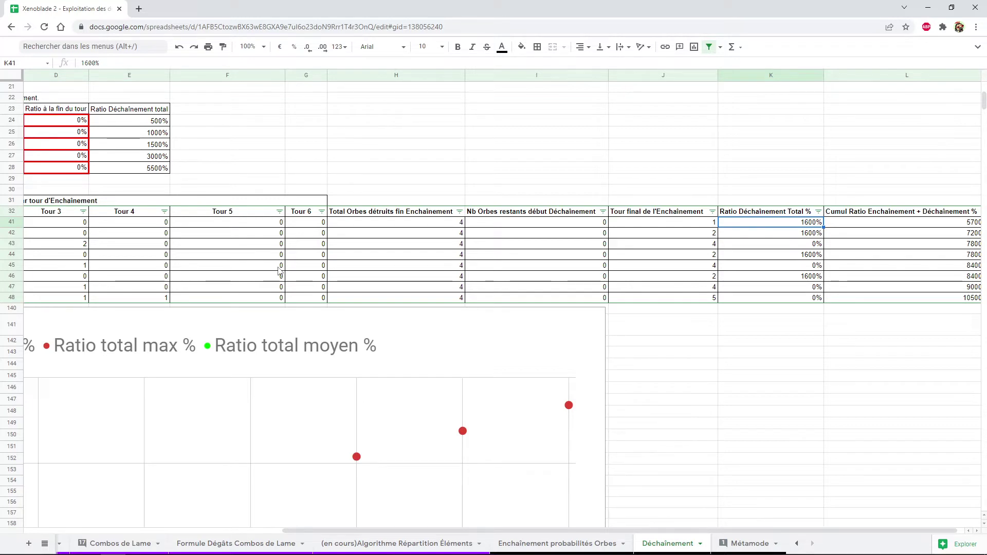
key("Left")
key("Left")
key("Left")
key("Left")
key("Right")
key("Right")
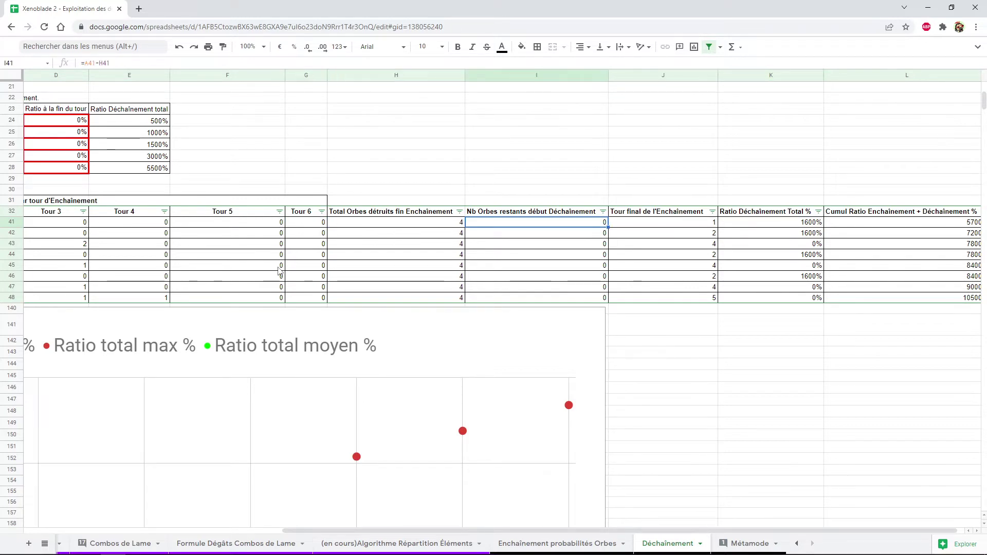
key("Right")
key("Right")
key("Right")
key("Left")
key("Left")
key("Left")
key("Left")
key("Left")
key("Down")
key("Down")
key("Down")
key("Down")
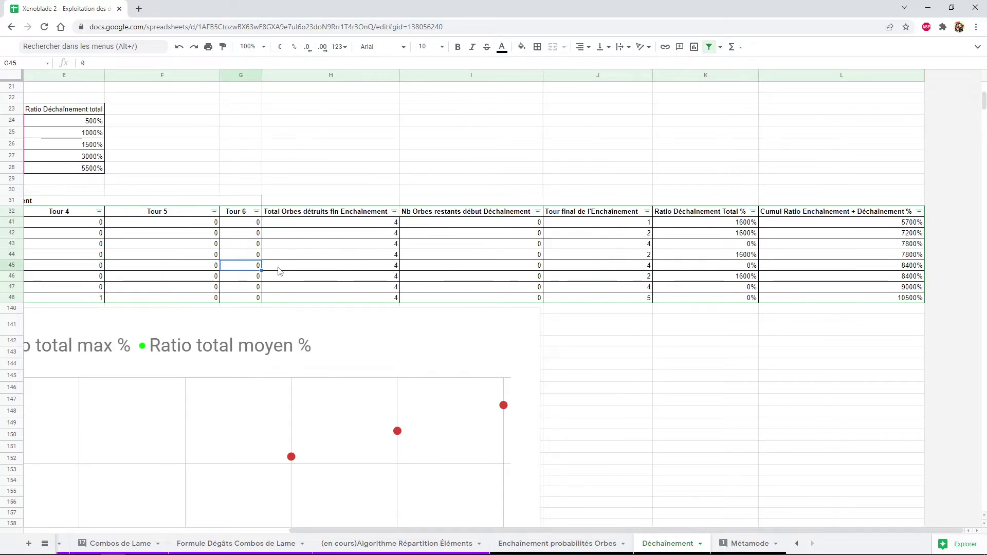
key("Left")
key("Left")
key("Left")
key("Right")
key("Right")
key("Left")
key("Left")
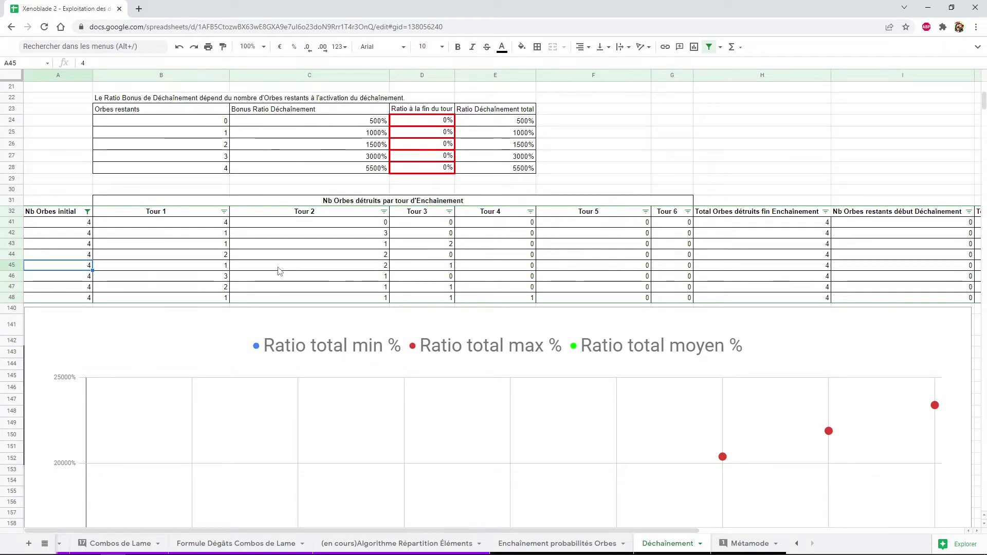
key("Up")
key("Up")
key("Up")
key("Right")
key("Right")
key("Up")
key("Left")
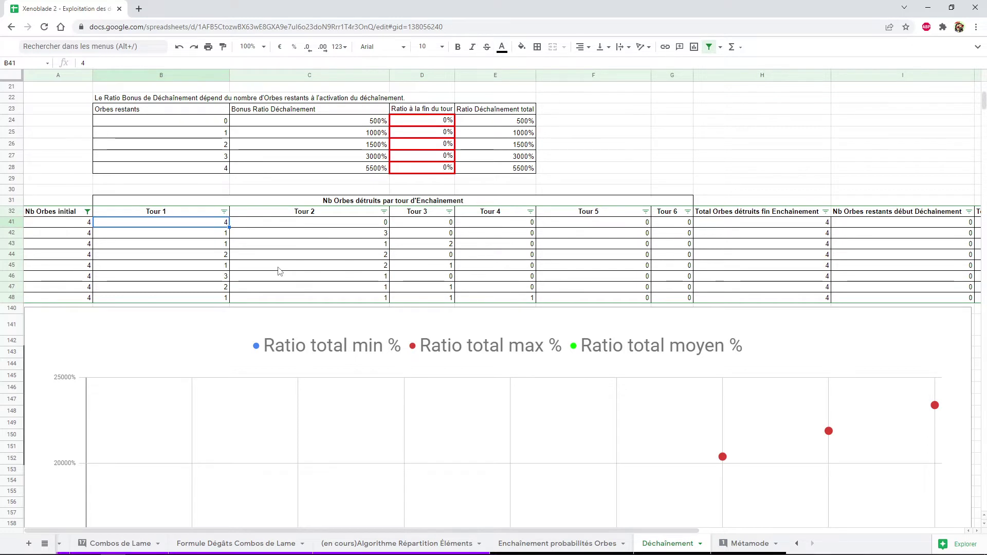
key("Right")
key("Right")
key("Right")
key("Right")
key("Right")
key("Right")
key("Right")
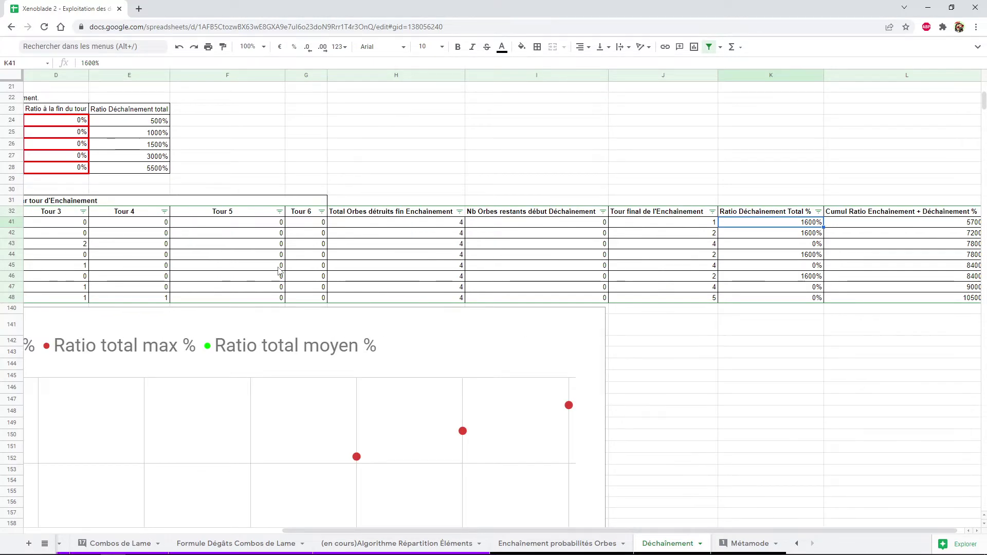
key("Left")
key("Left")
key("Left")
key("Left")
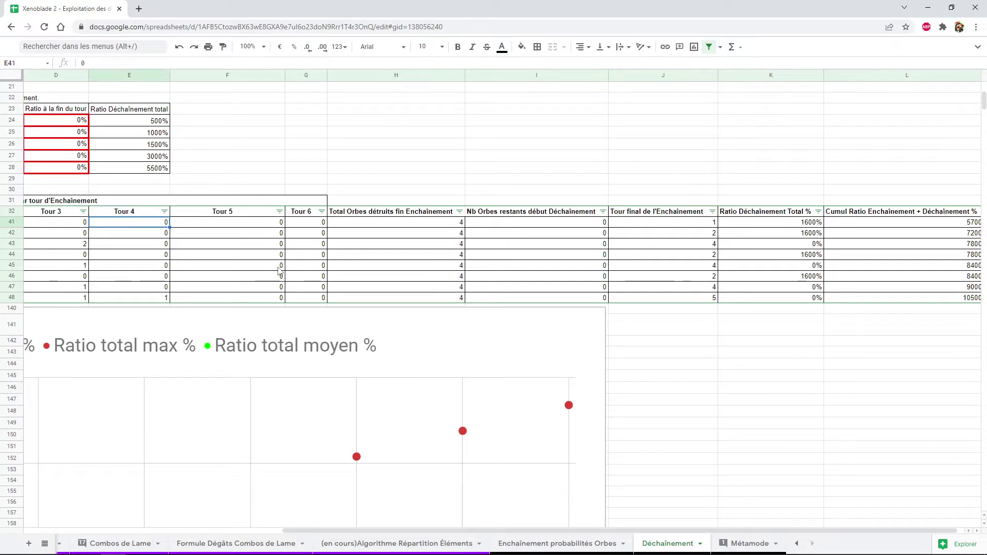
key("Left")
key("Left")
key("Left")
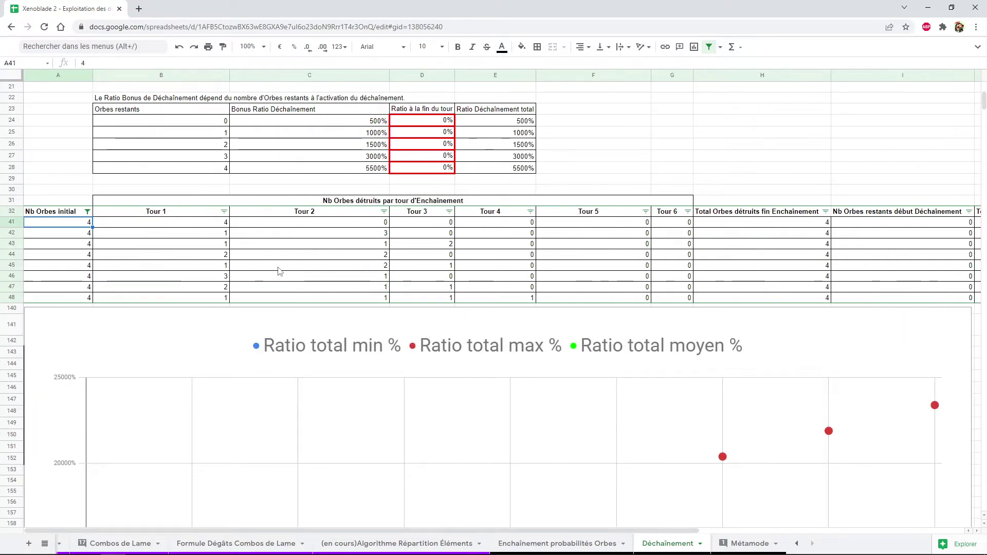
Enter 4 as the starting orb count in D6
scroll(279, 271, "up", 5)
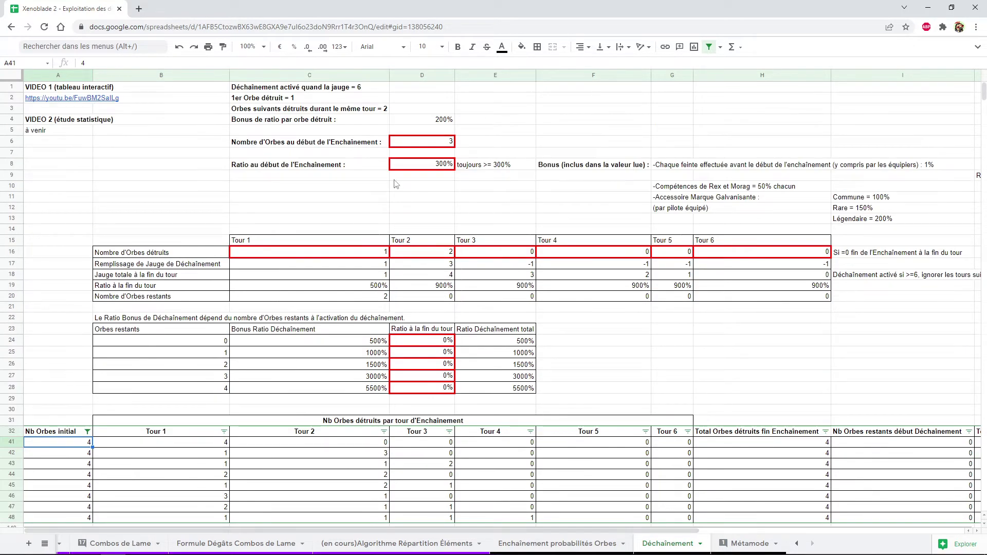
left_click(426, 146)
type("4")
key("Return")
Check the Tour 1 and Tour 2 orbs destroyed values in row 16
scroll(344, 242, "down", 2)
scroll(344, 242, "down", 3)
scroll(344, 241, "up", 3)
left_click(348, 198)
key("Right")
key("Right")
key("Right")
key("Right")
key("Right")
key("Left")
key("Left")
key("Left")
key("Left")
key("Left")
key("Left")
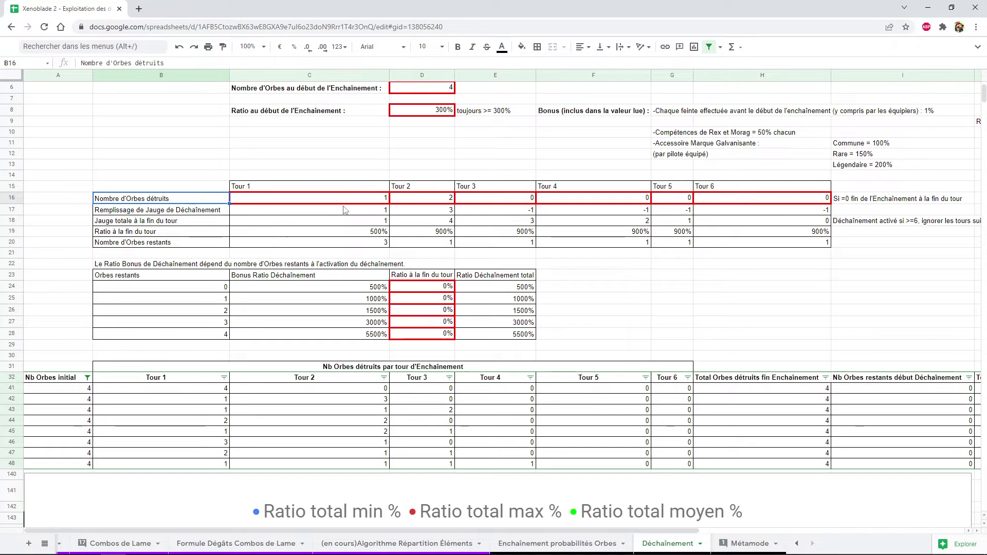
Select part of the combination table and open the Ratio Déchaînement Total % column options
scroll(420, 315, "down", 2)
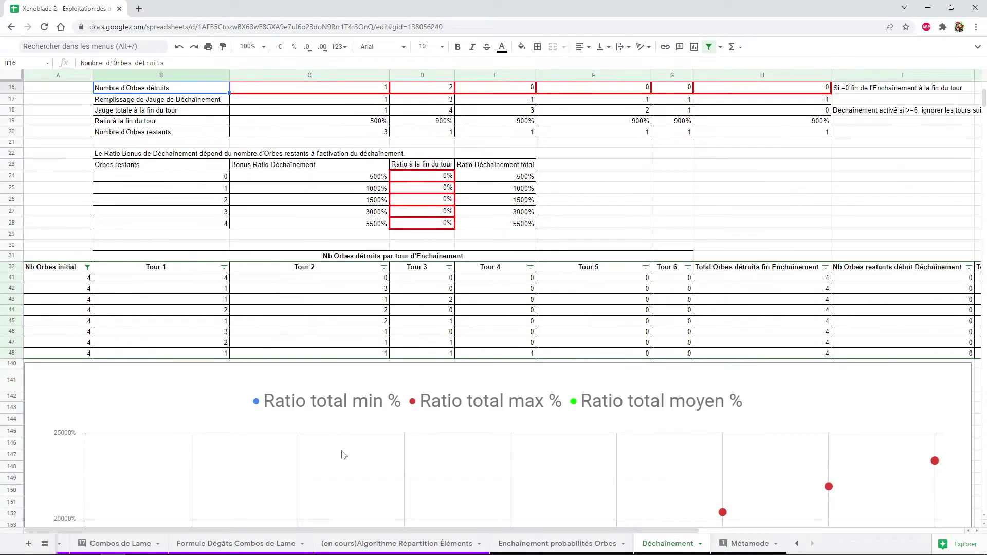
left_click_drag(353, 529, 612, 503)
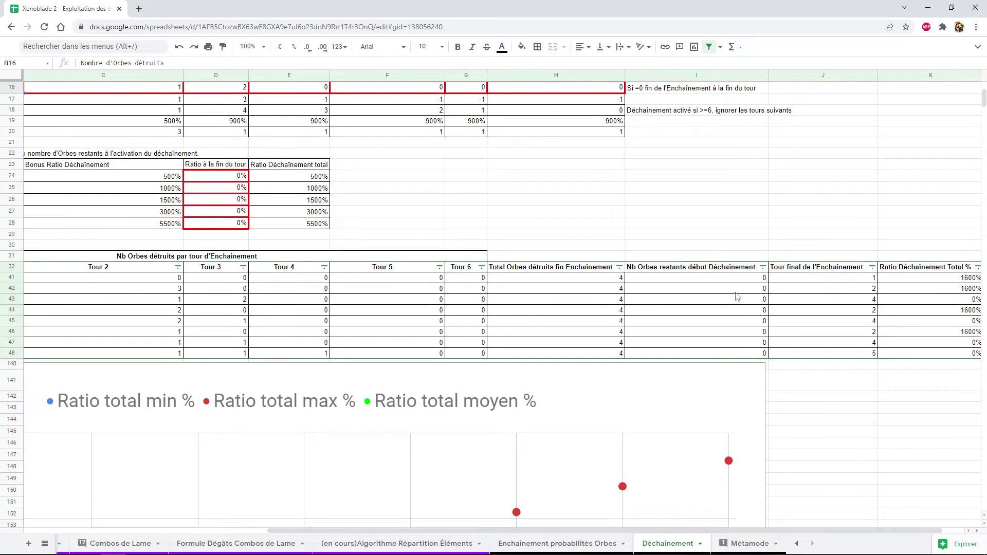
left_click(977, 267)
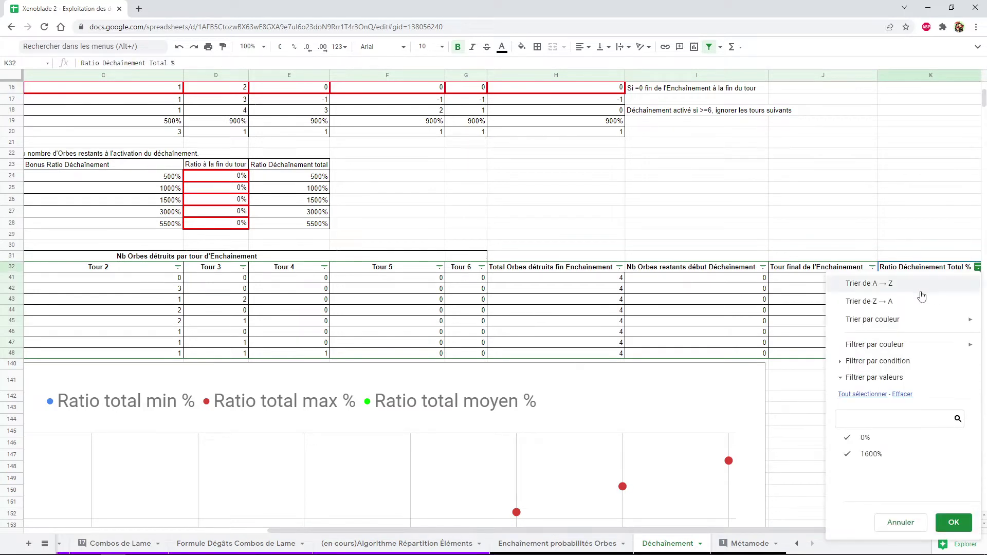
left_click(896, 288)
scroll(913, 306, "up", 2)
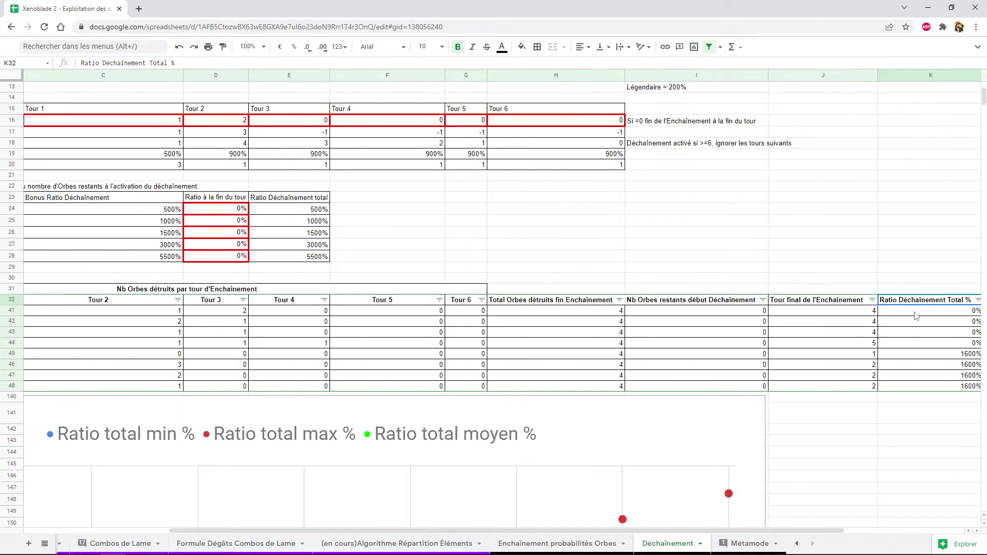
left_click(926, 317)
left_click_drag(926, 316, 922, 346)
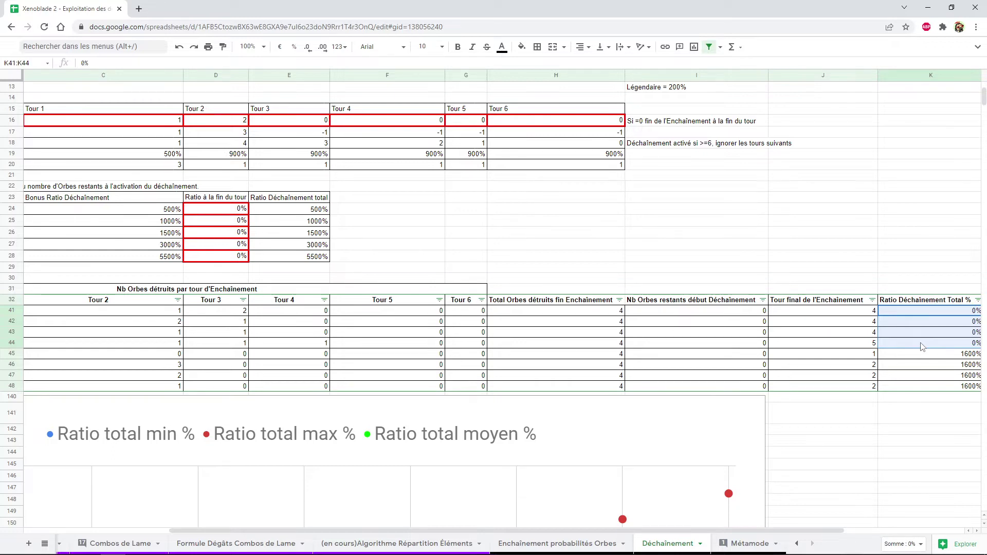
scroll(921, 347, "right", 5)
left_click(923, 346)
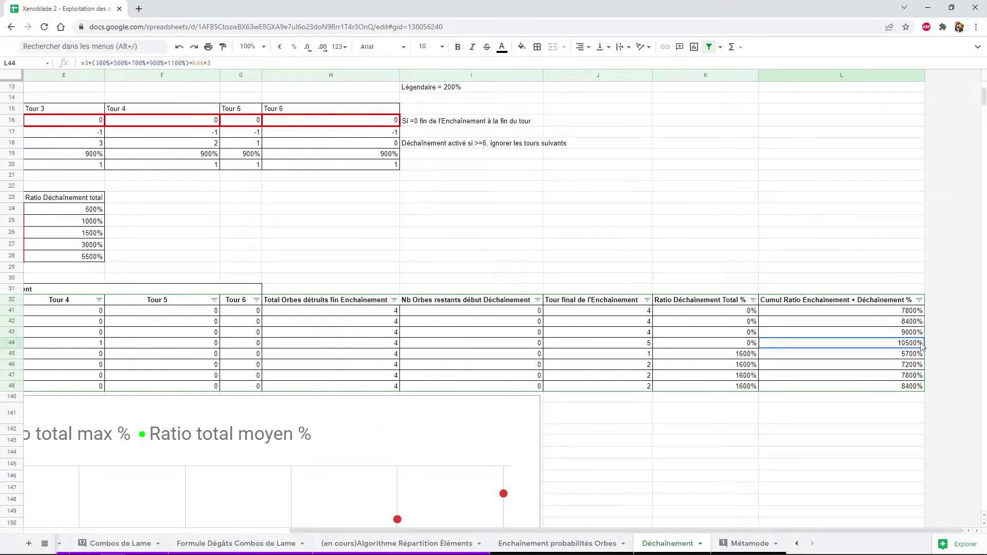
key("Left")
key("Down")
key("Down")
key("Down")
key("Down")
key("Up")
key("Up")
key("Up")
key("Down")
key("Down")
key("Down")
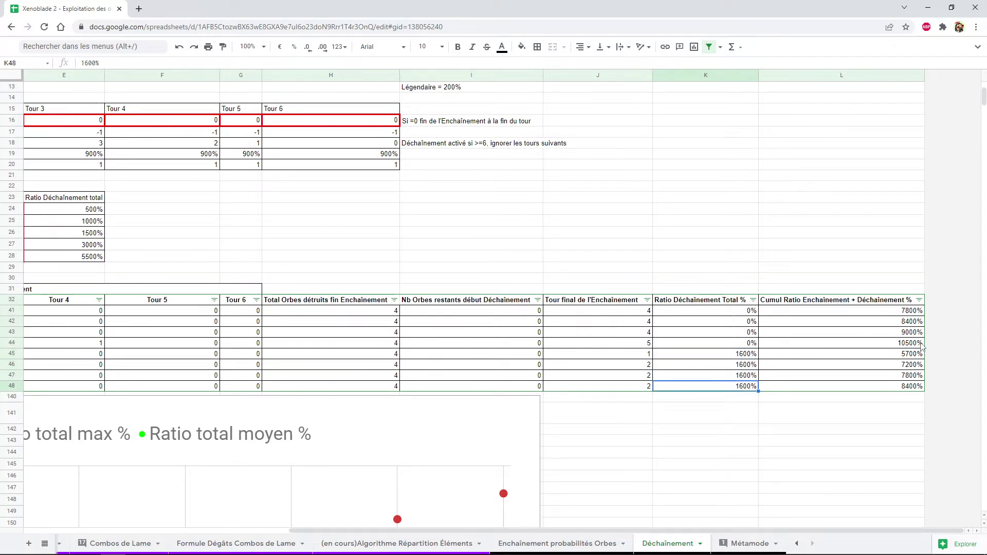
key("Up")
key("Up")
key("Up")
key("Left")
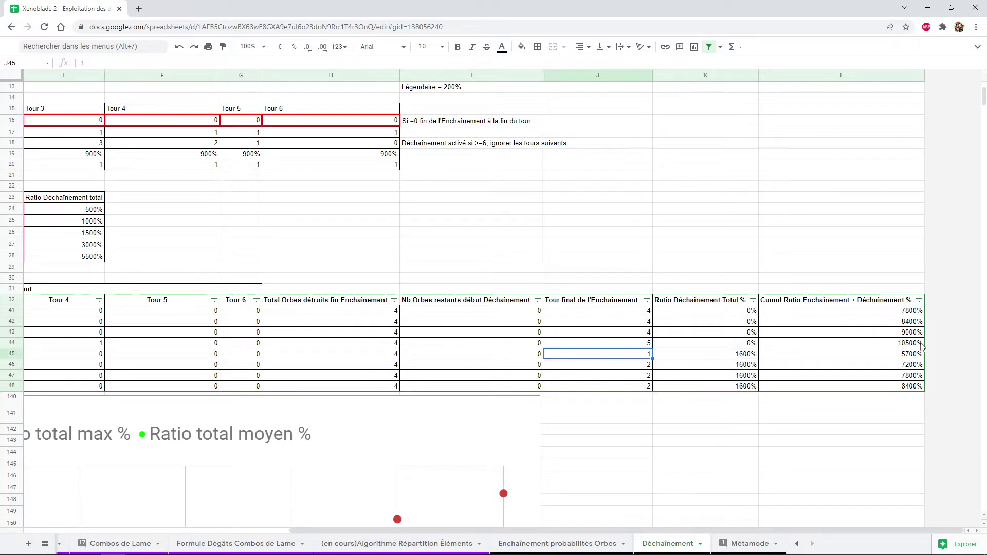
key("Down")
key("Down")
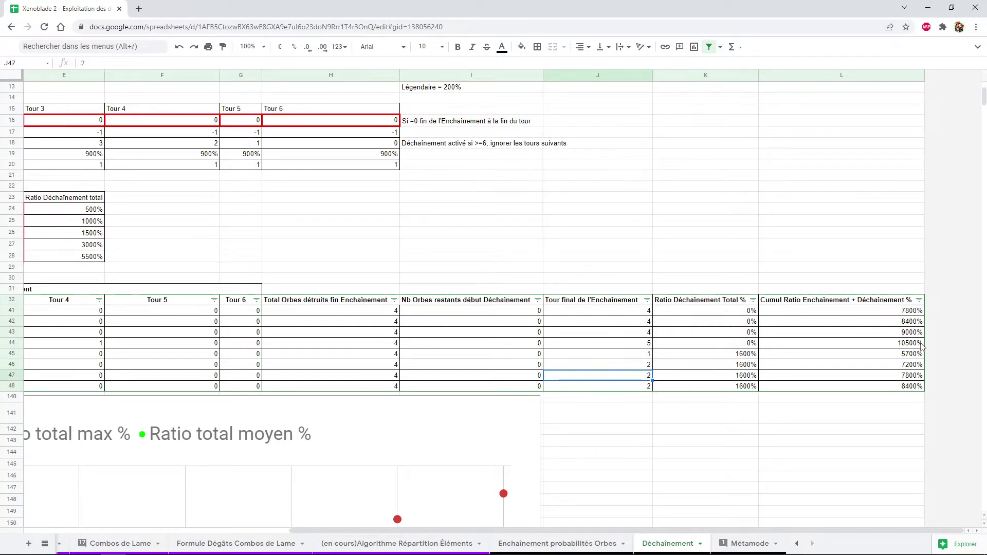
key("Down")
key("Up")
key("Up")
key("Up")
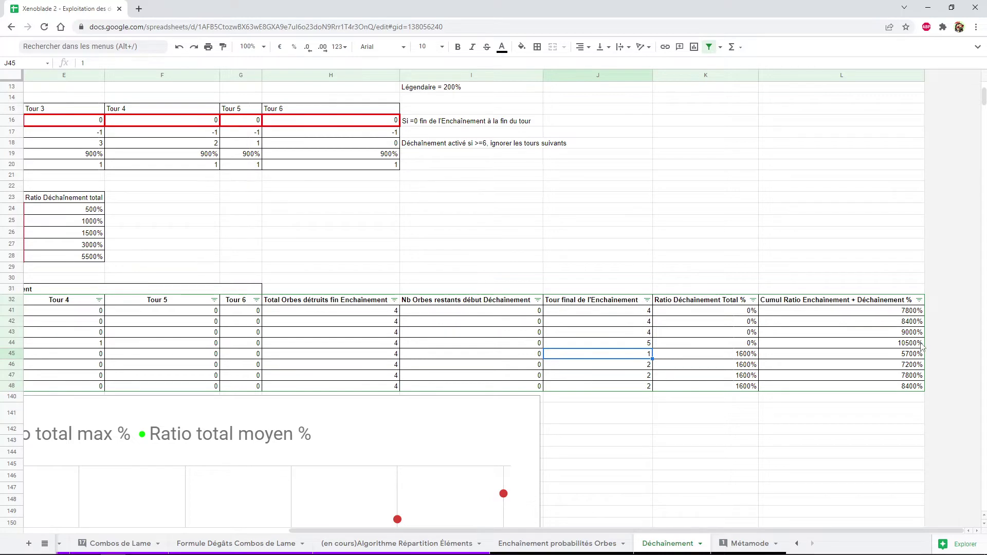
key("Down")
key("Up")
key("Up")
key("Right")
key("Up")
key("Up")
key("Up")
key("Left")
key("Home")
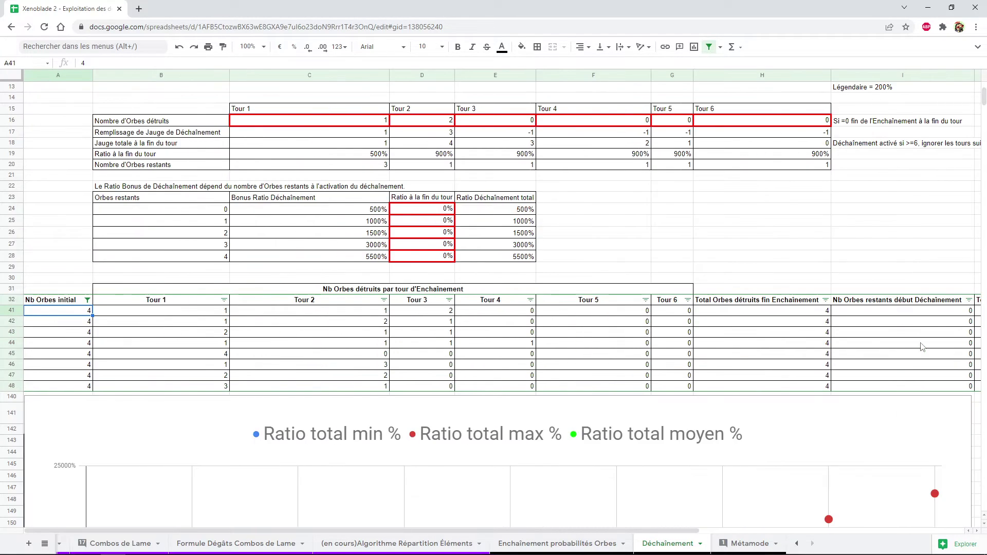
key("Down")
key("Down")
key("Down")
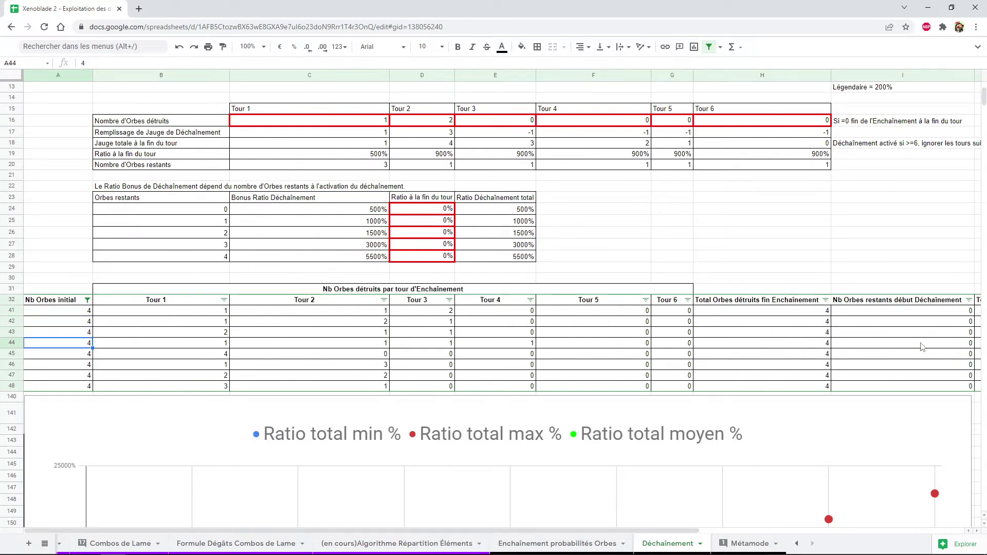
key("Right")
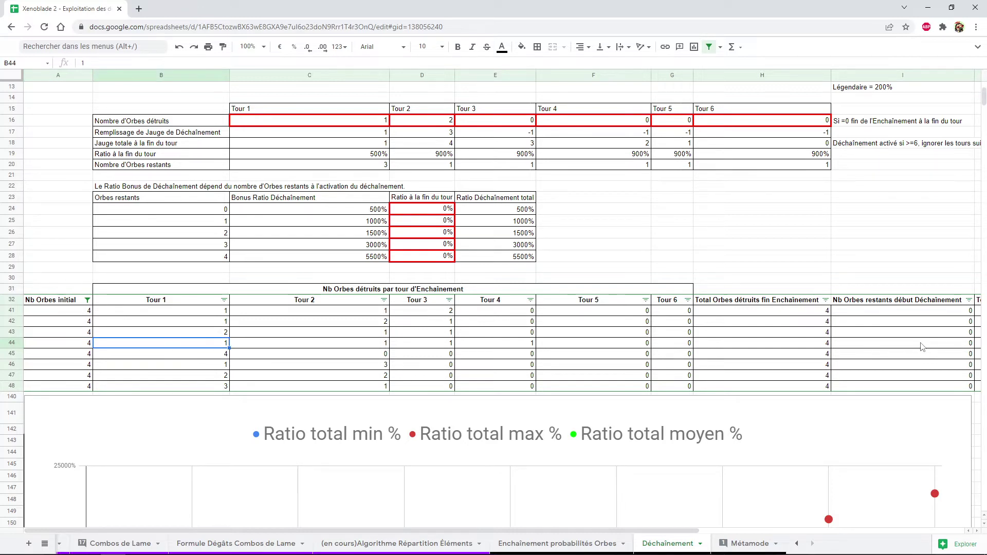
key("Right")
key("Right")
key("Left")
key("Left")
key("Right")
key("Right")
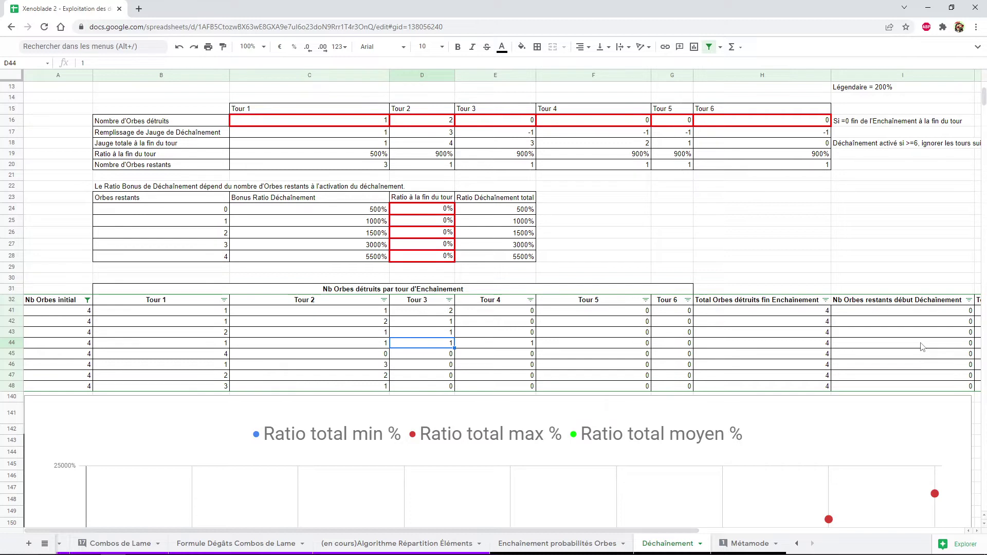
key("Right")
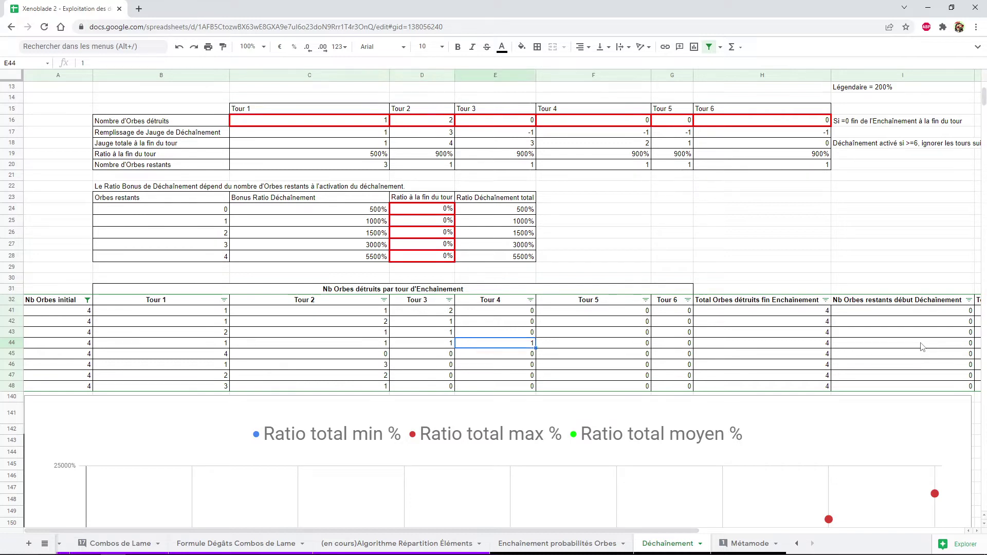
key("Right")
key("Left")
key("Left")
key("Left")
key("Left")
key("Left")
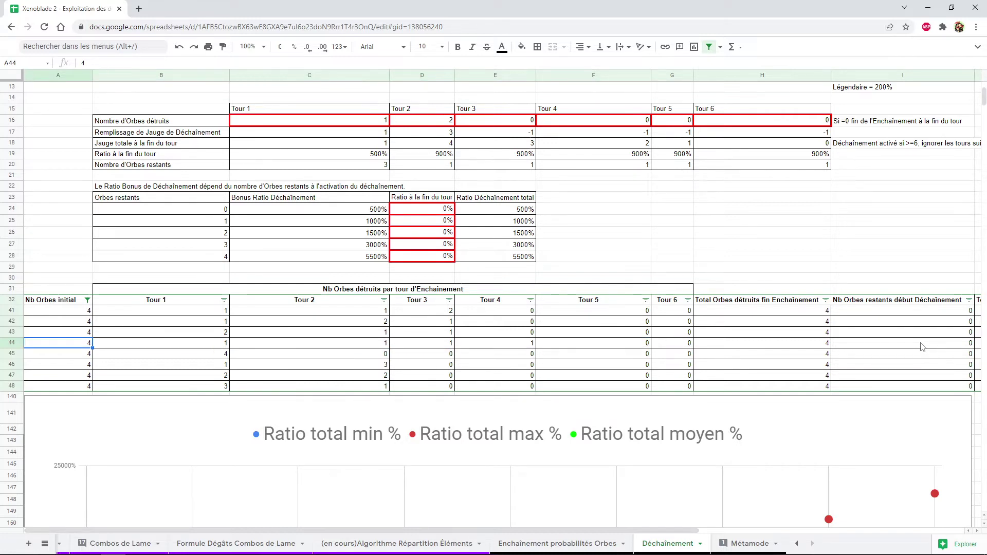
key("Right")
key("Right")
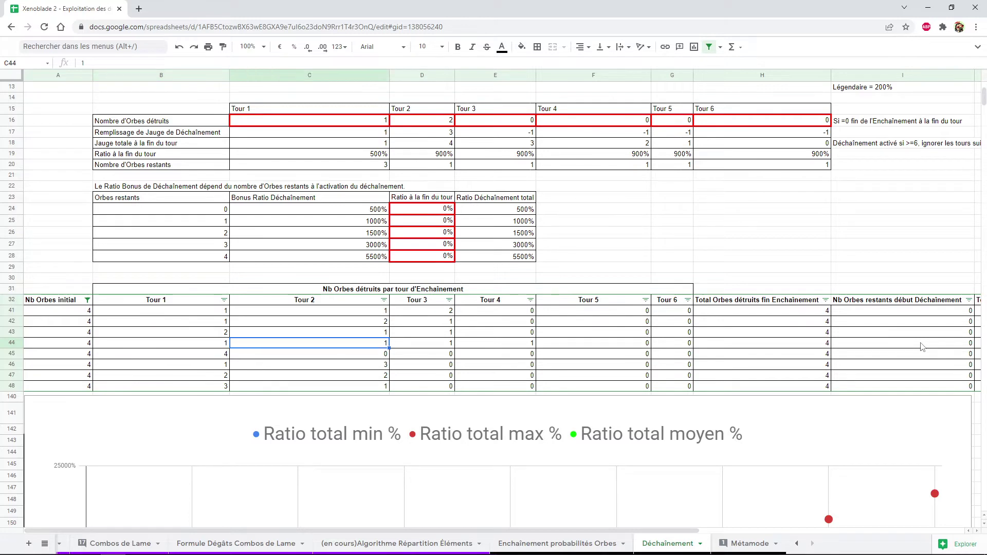
key("Left")
key("Right")
key("Right")
key("Right")
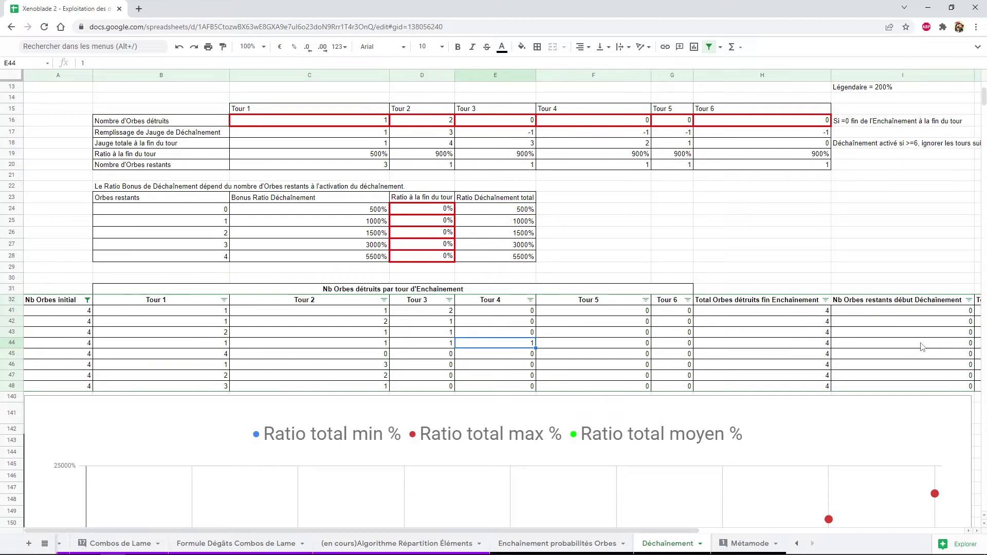
key("Left")
key("Home")
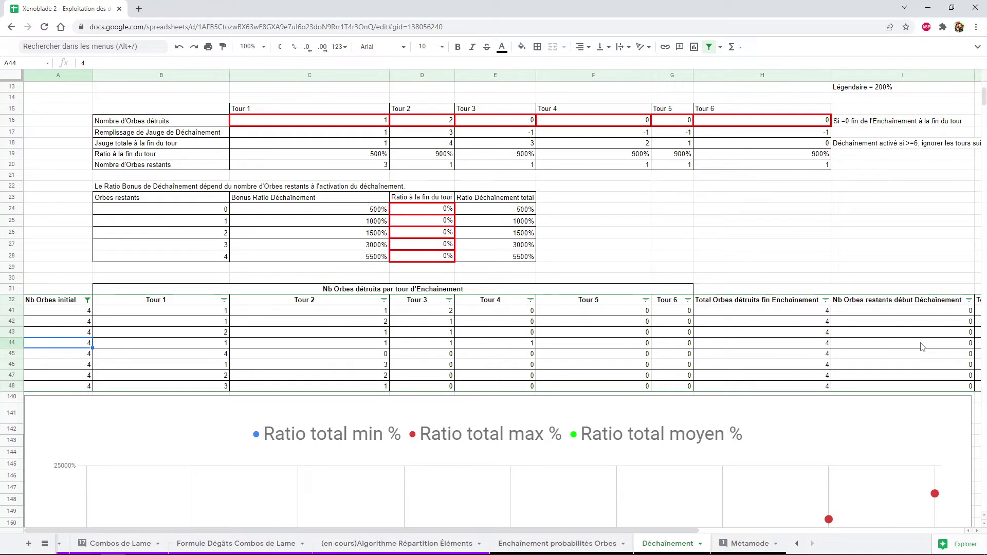
key("Right")
key("Right")
key("Right")
key("Right")
key("Right")
key("Right")
key("Right")
key("Right")
key("Right")
key("Right")
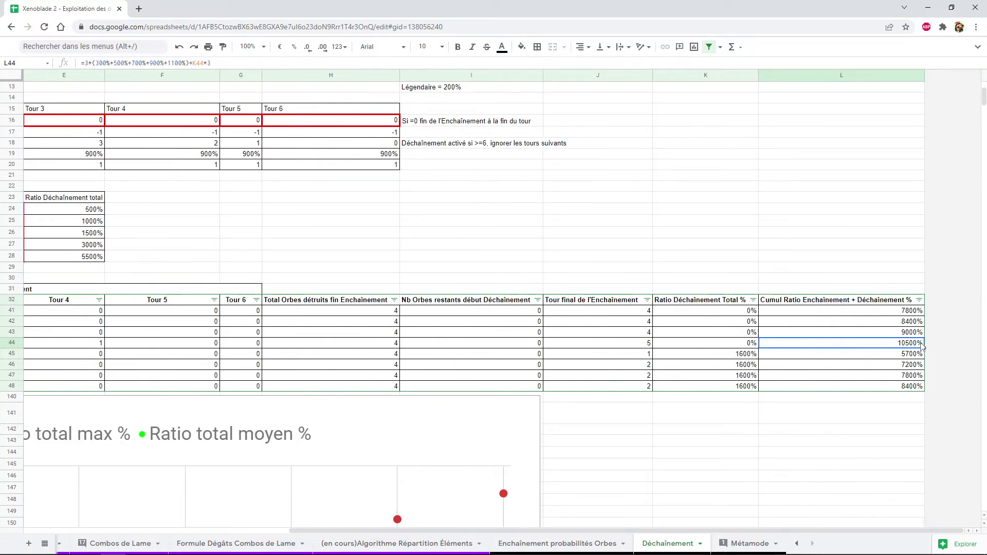
key("Left")
key("Up")
key("Up")
key("Up")
key("Down")
key("Down")
key("Down")
key("Up")
key("Up")
key("Down")
key("Down")
key("Up")
key("Up")
key("Up")
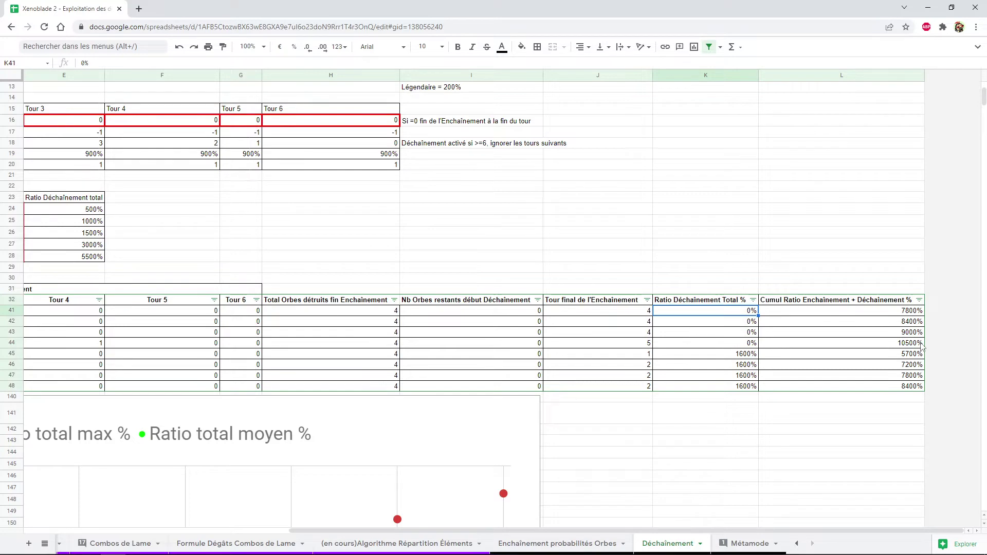
key("Down")
key("Down")
key("Down")
key("Down")
key("Left")
key("Left")
key("Left")
key("Left")
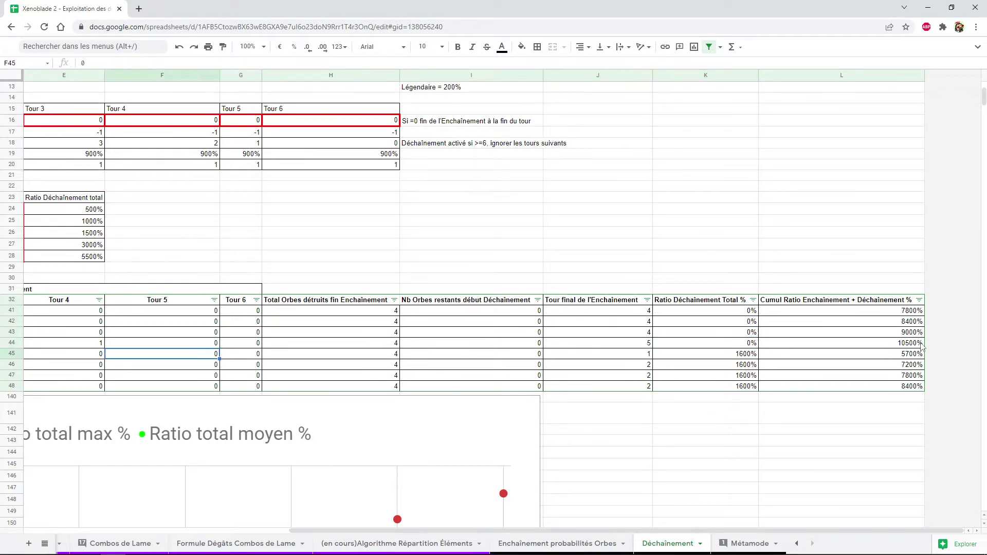
key("Left")
key("Left")
key("Left")
key("Left")
key("Down")
key("Down")
key("Down")
key("Up")
key("Up")
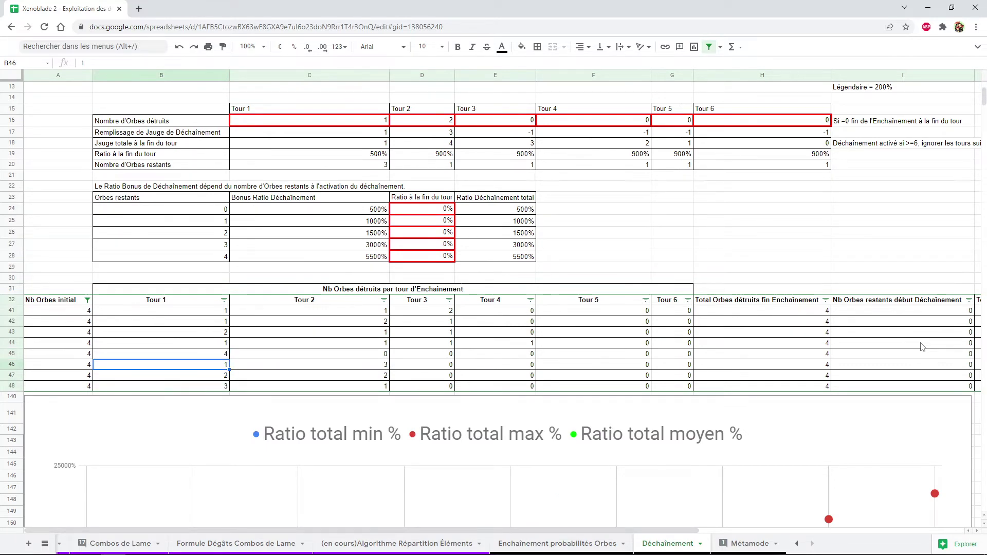
key("Down")
key("Down")
key("Up")
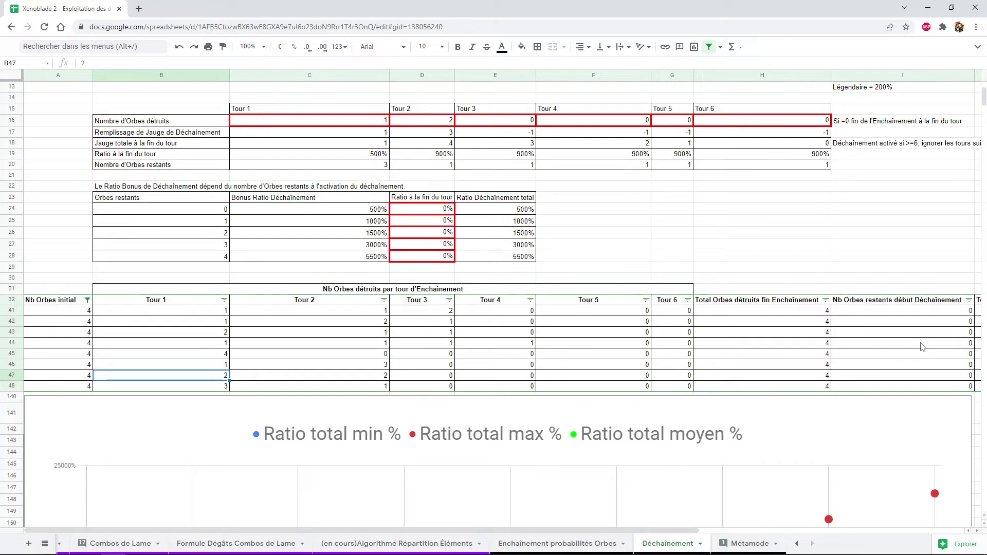
key("Up")
key("Down")
key("Right")
key("Left")
key("Right")
key("Left")
key("Right")
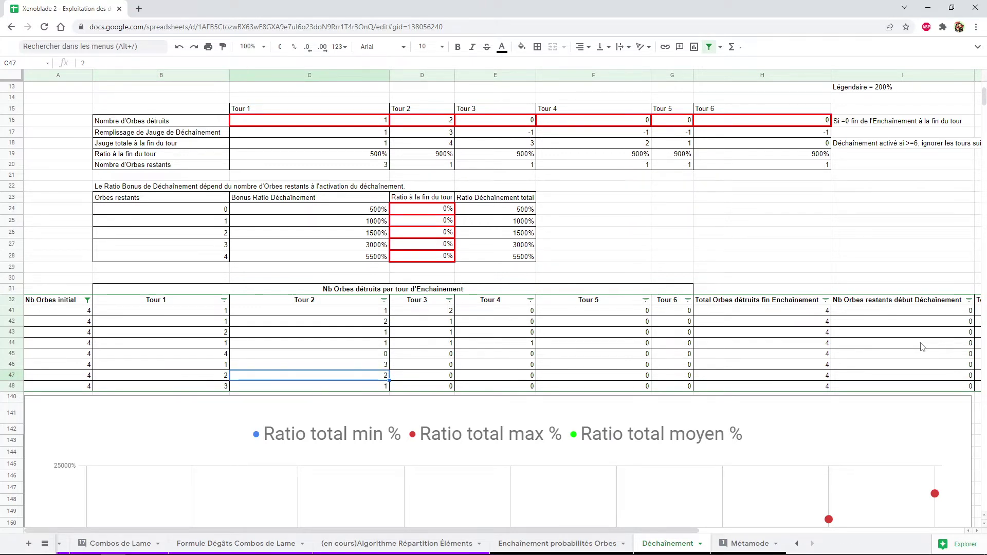
key("Left")
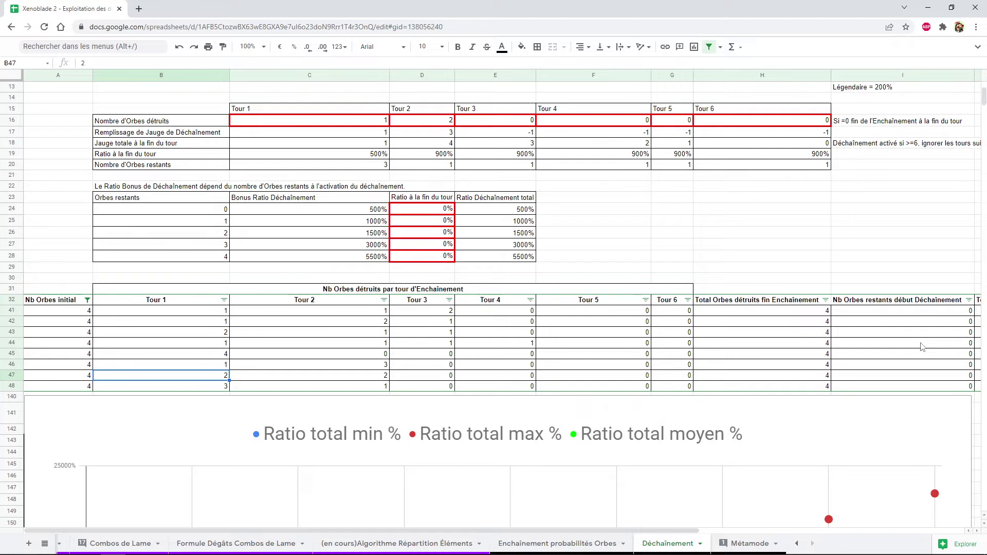
key("Right")
key("Left")
key("Right")
key("Left")
key("Right")
key("Right")
key("Right")
key("Right")
key("Right")
key("Right")
key("Right")
key("Right")
key("Right")
key("Left")
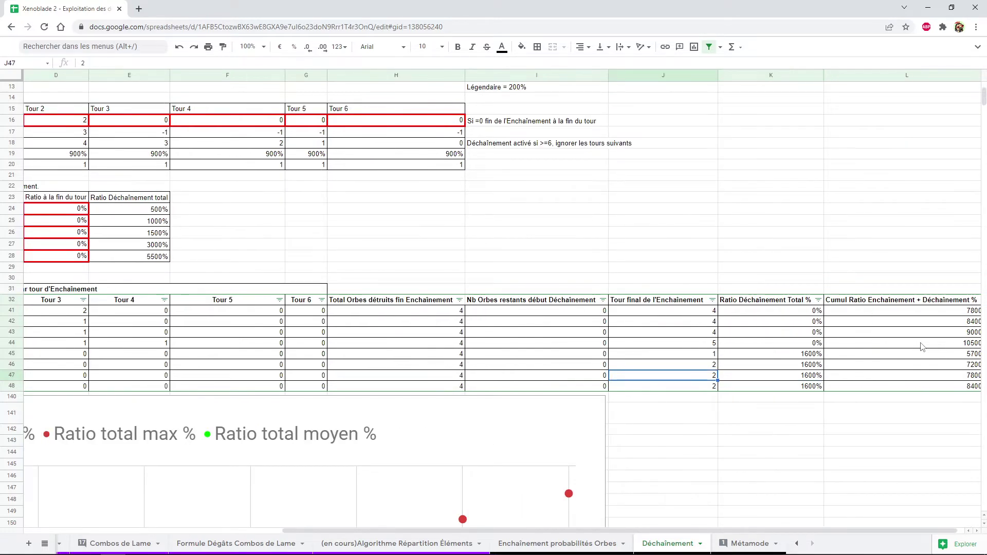
key("Right")
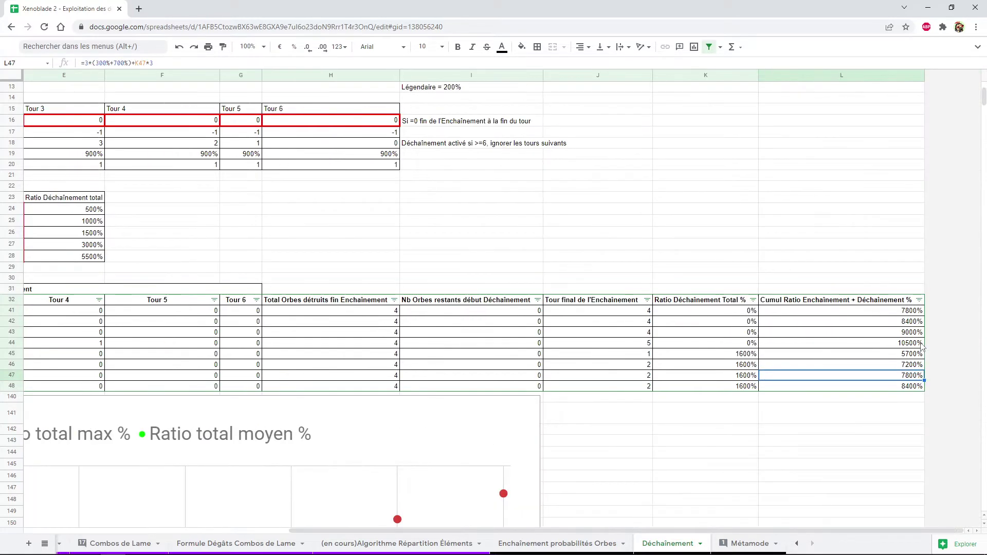
key("Left")
key("Right")
key("Left")
key("Left")
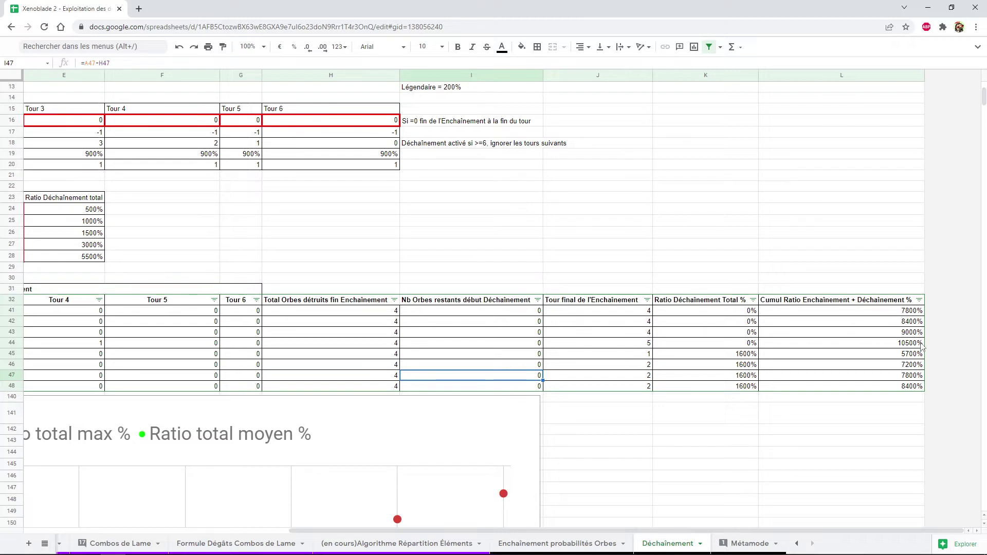
key("Right")
key("Right")
key("Left")
key("Left")
key("Left")
key("Left")
key("Left")
key("Left")
key("Left")
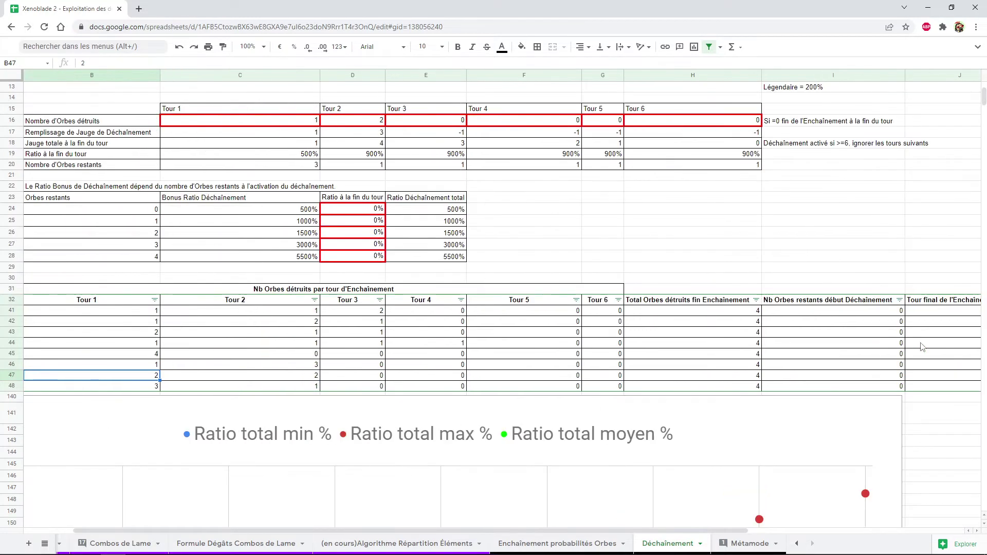
key("Left")
key("Left")
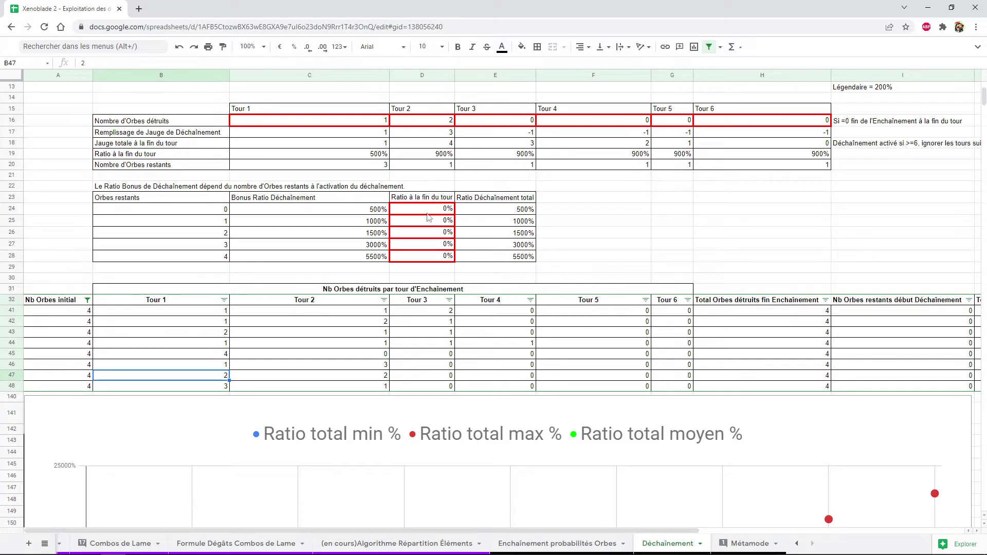
left_click(426, 211)
key("Left")
key("Left")
key("Left")
key("Right")
key("Right")
key("Right")
key("Right")
key("Down")
key("Down")
key("Down")
key("Down")
key("Down")
key("Down")
key("Down")
key("Down")
key("Down")
key("Down")
key("Right")
key("Right")
key("Right")
key("Right")
key("Right")
key("Right")
key("Right")
key("Left")
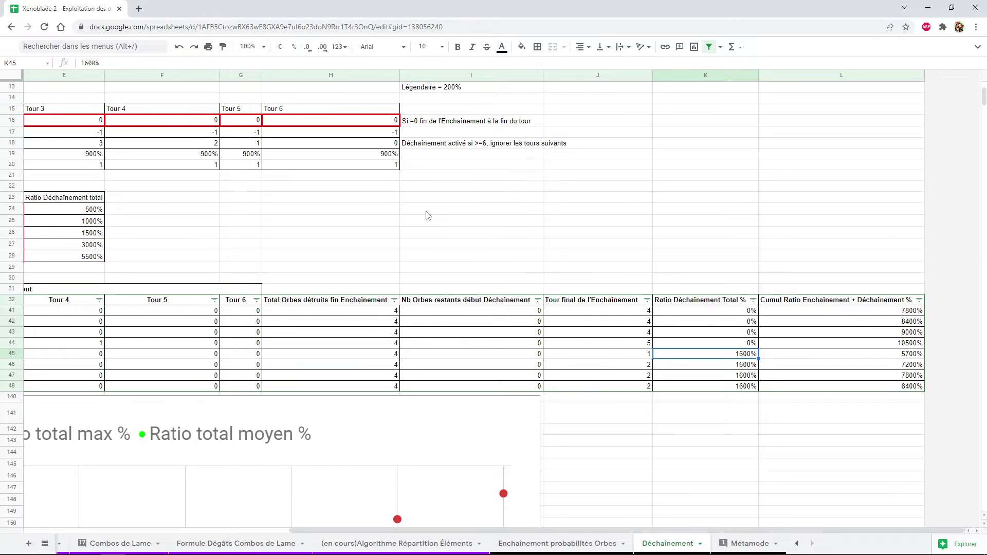
key("Left")
key("Left")
key("Left")
key("Left")
key("Right")
key("Right")
key("Right")
key("Right")
key("Right")
key("Right")
key("Right")
key("Right")
key("Right")
key("Right")
key("Right")
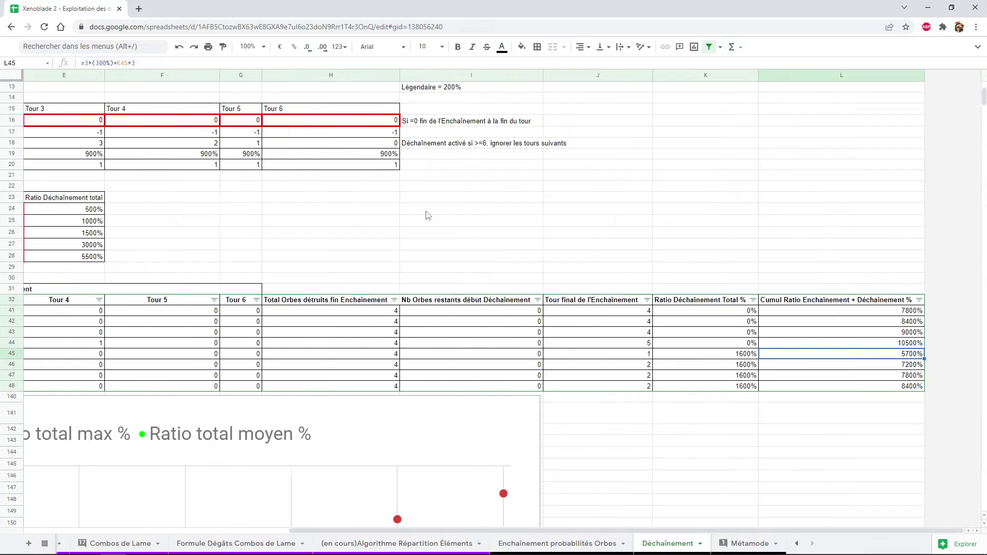
key("Left")
key("Left")
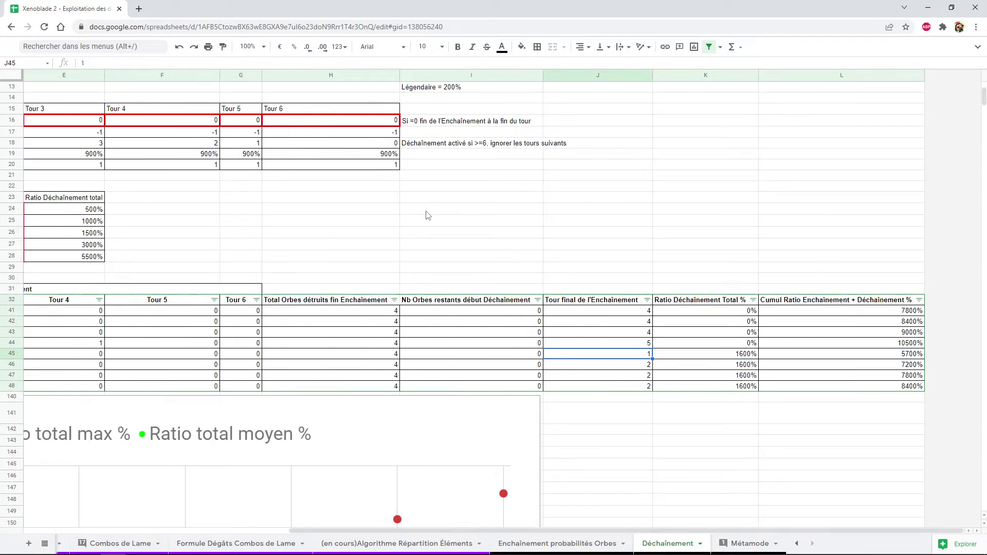
key("Right")
key("Right")
key("Left")
key("Down")
key("Down")
key("Down")
key("Up")
key("Up")
key("Up")
key("Up")
key("Up")
key("Up")
key("Up")
key("Down")
key("Down")
key("Down")
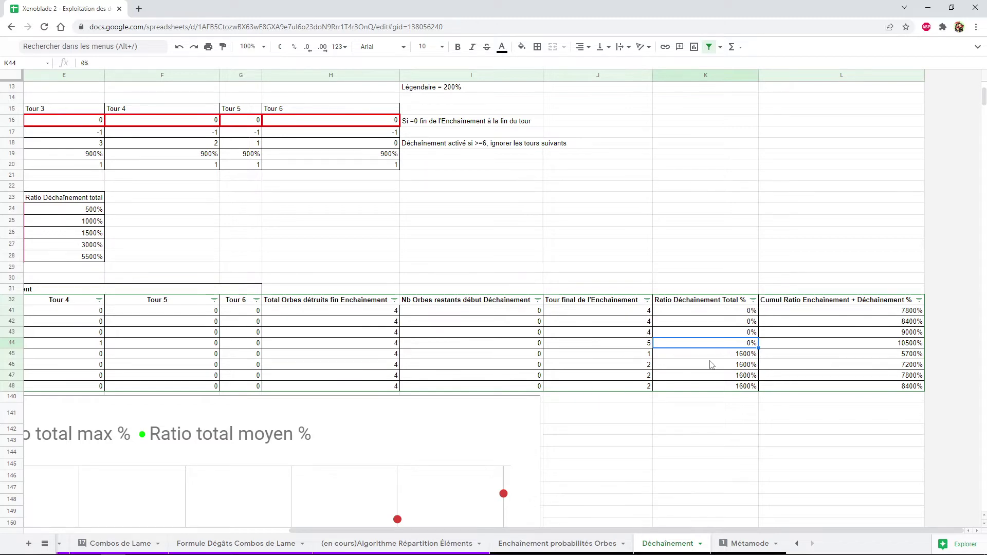
left_click(919, 300)
left_click(813, 315)
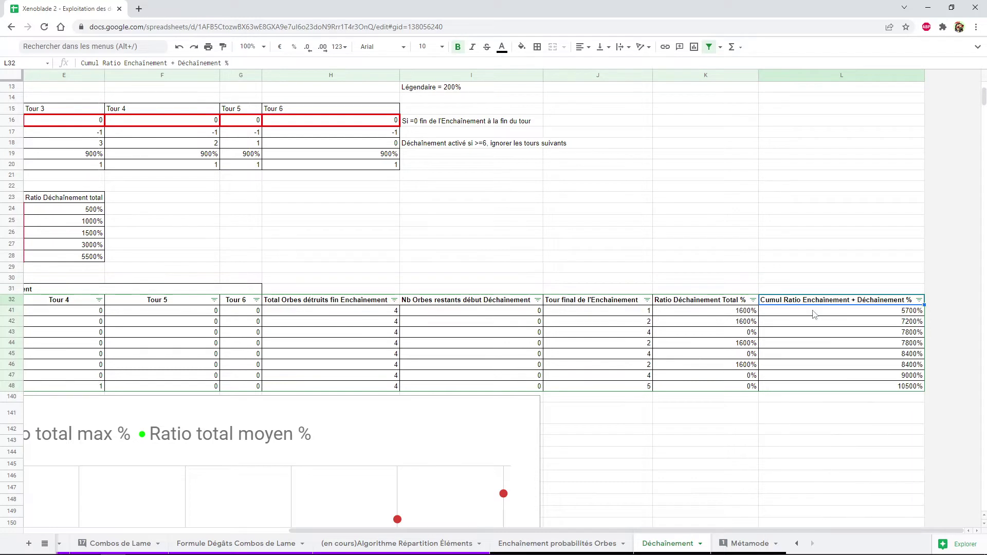
left_click(814, 315)
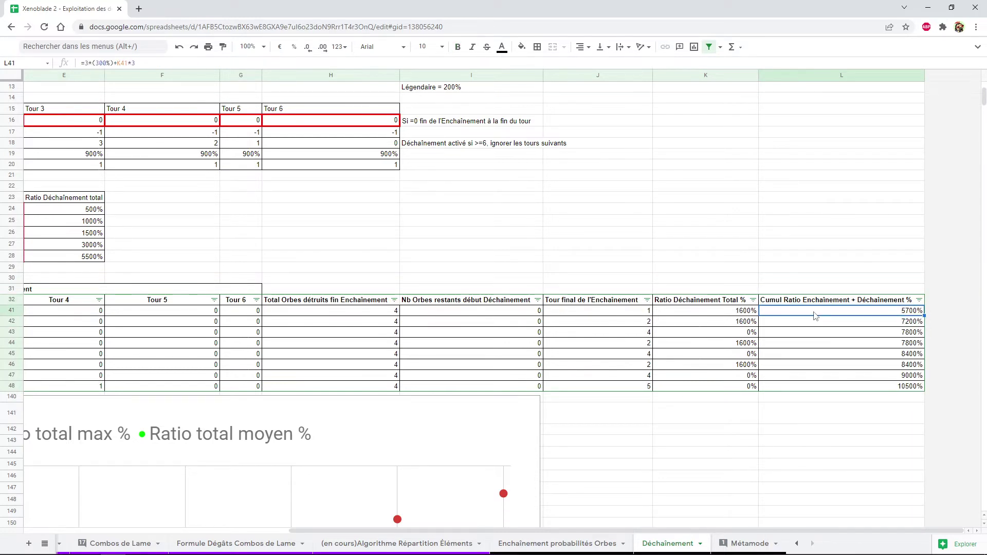
key("Down")
key("Left")
key("Up")
key("Down")
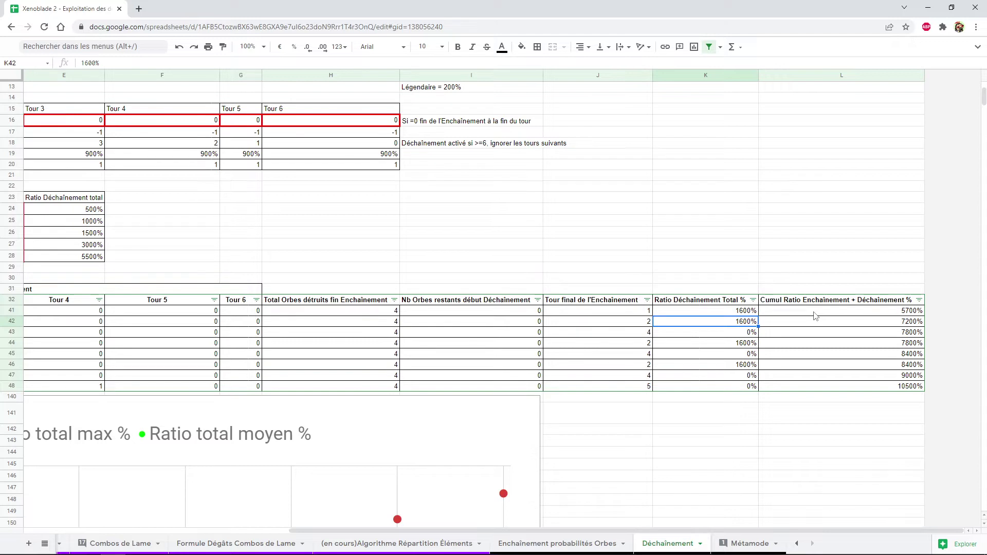
key("Right")
key("Down")
key("Down")
key("Down")
key("Down")
key("Down")
key("Down")
key("Up")
key("Down")
key("Left")
key("Right")
key("Left")
key("Up")
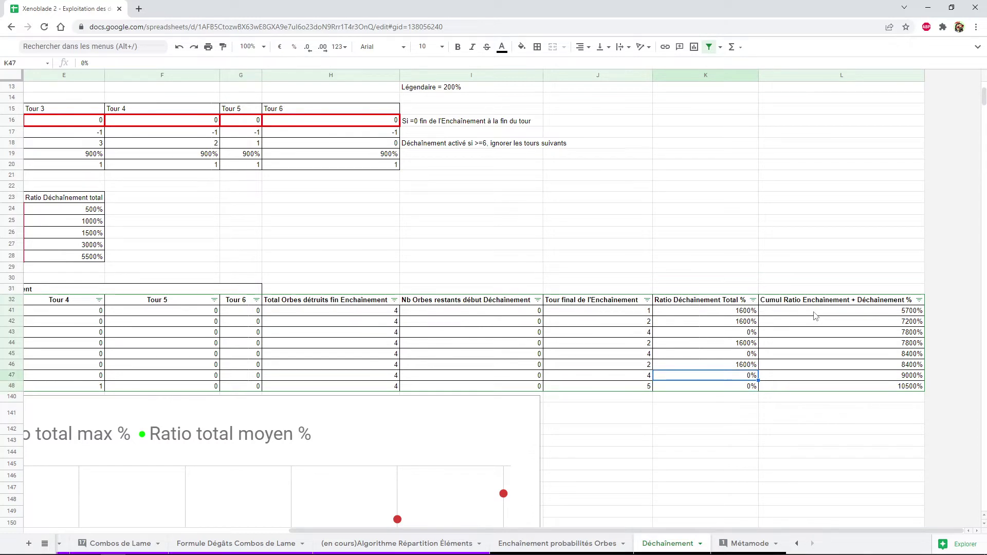
key("Down")
key("Right")
key("Left")
key("Right")
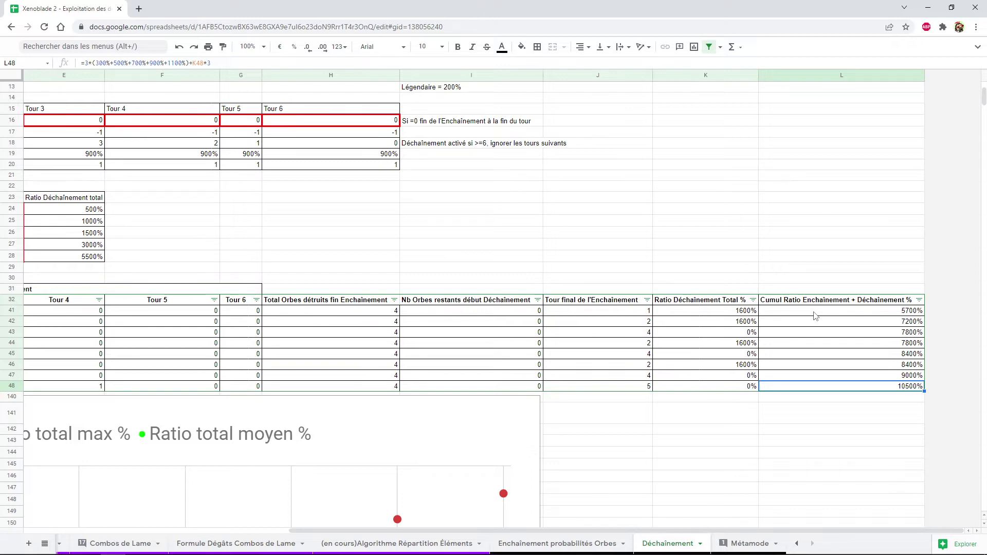
key("Left")
key("Left")
key("Left")
key("Left")
key("Left")
key("Left")
key("Right")
key("Right")
key("Right")
key("Up")
key("Up")
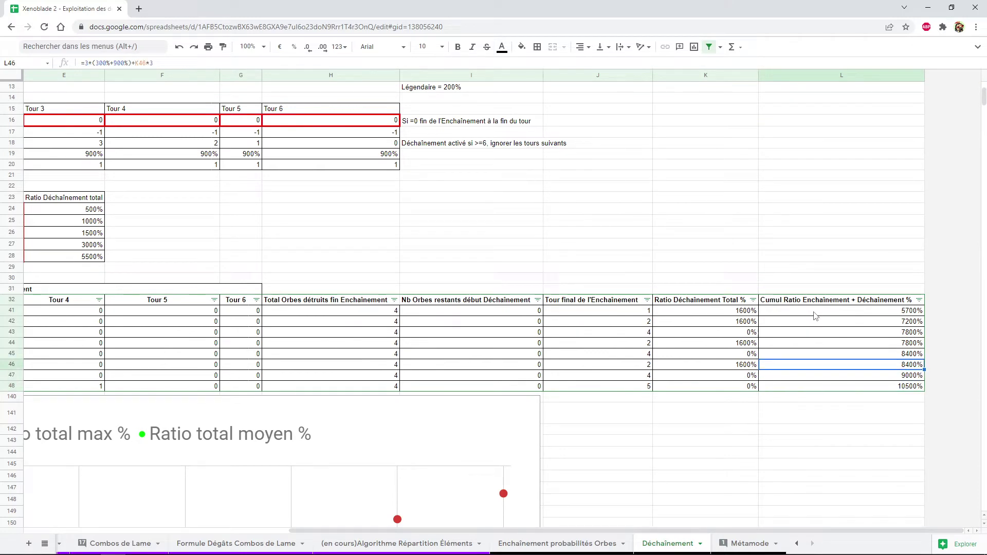
key("Left")
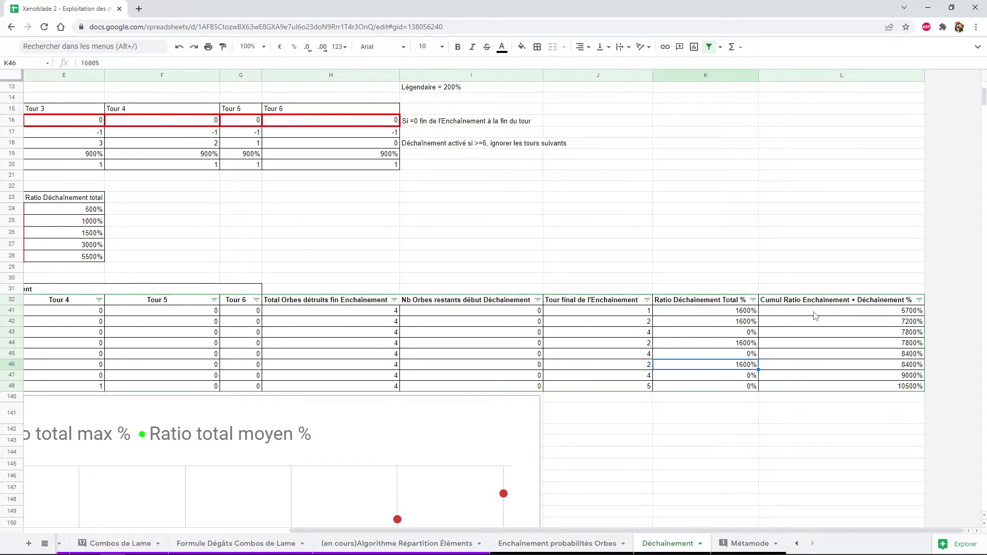
key("Left")
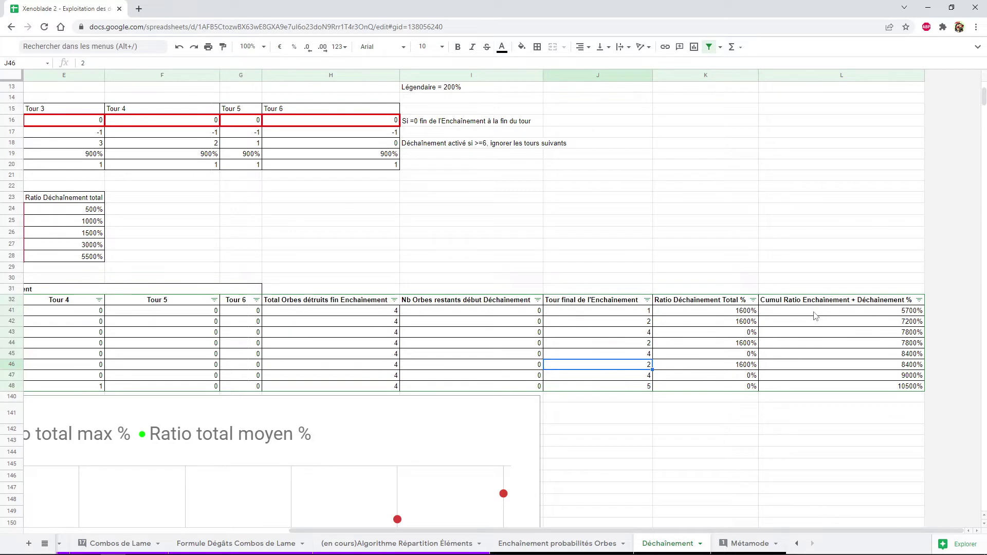
key("Left")
key("Left")
key("Left")
key("Left")
key("Right")
key("Right")
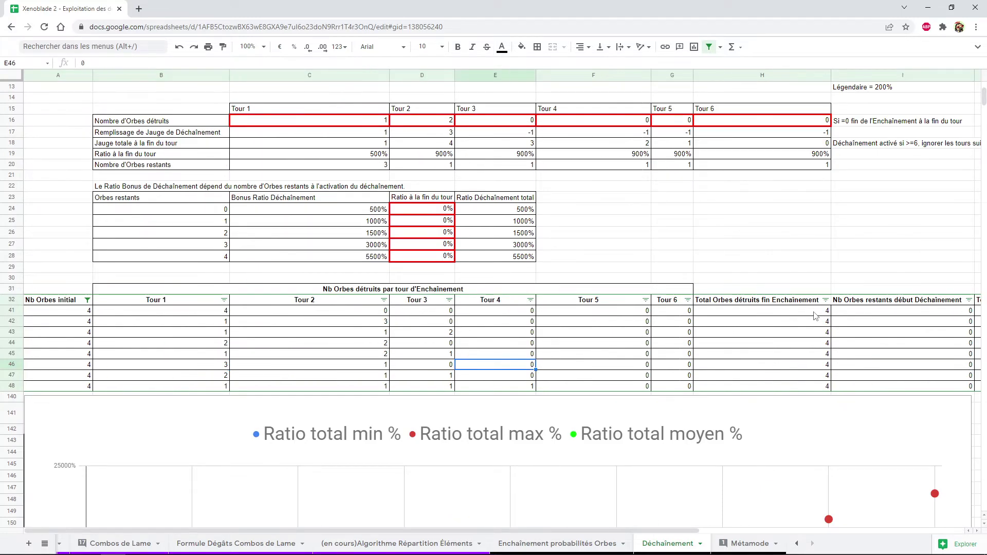
key("Right")
key("Right")
key("Right")
key("Right")
key("Right")
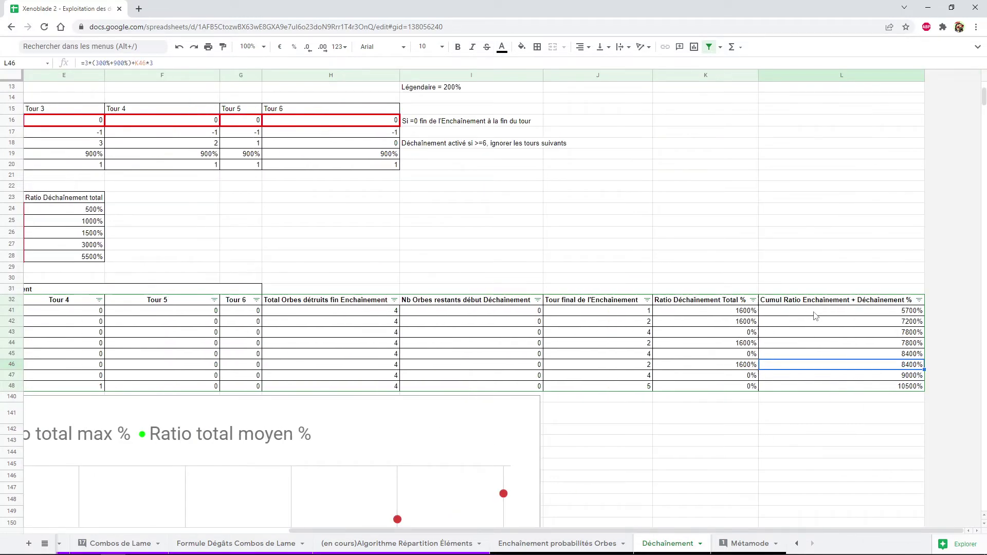
key("Right")
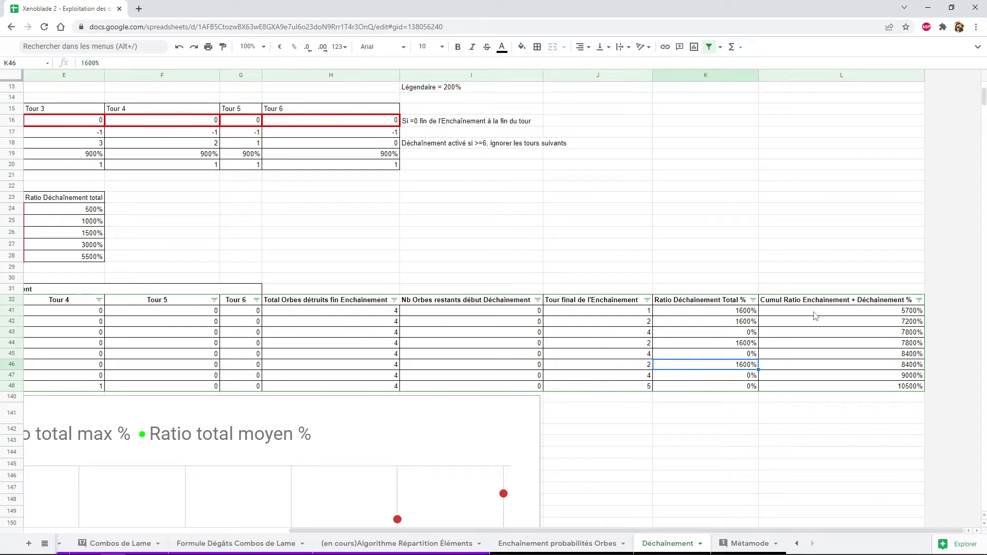
key("Up")
key("Up")
key("Up")
key("Up")
key("Up")
key("Left")
key("Home")
key("Right")
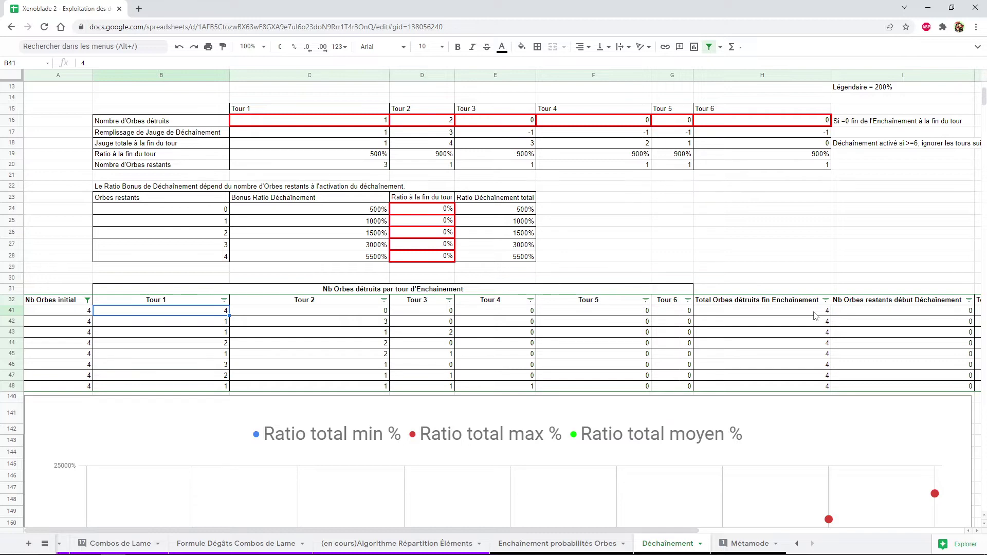
key("Right")
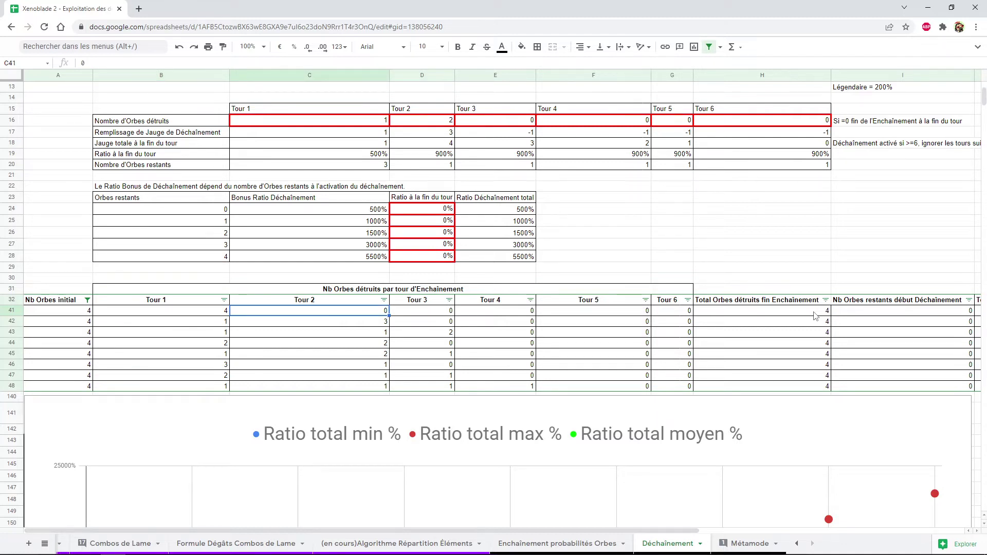
key("Right")
key("Right")
key("Right")
key("Right")
key("Right")
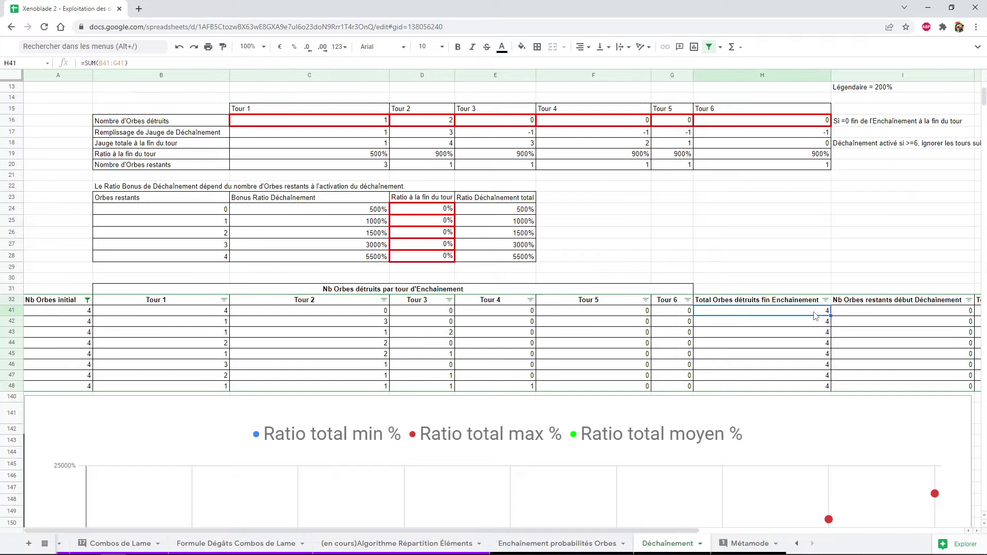
key("Right")
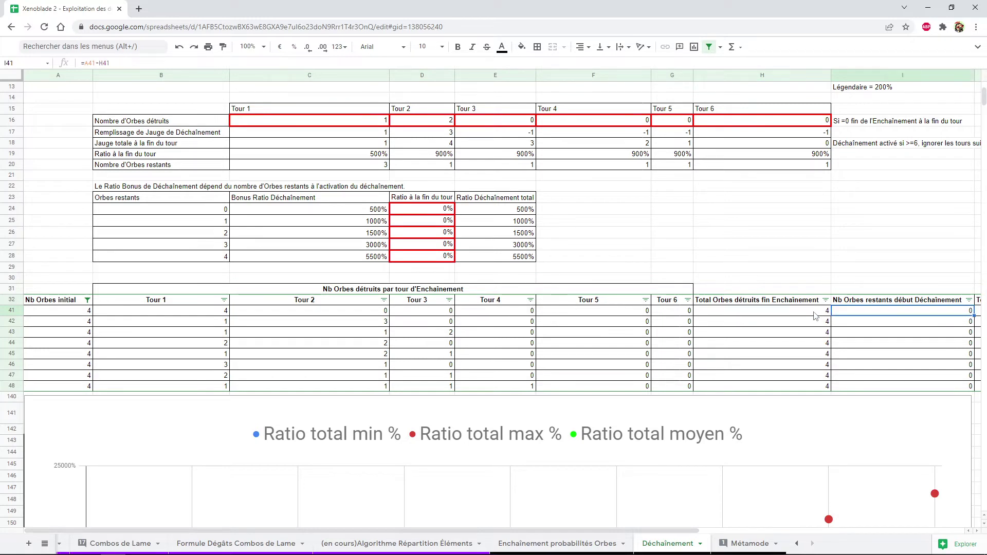
key("Right")
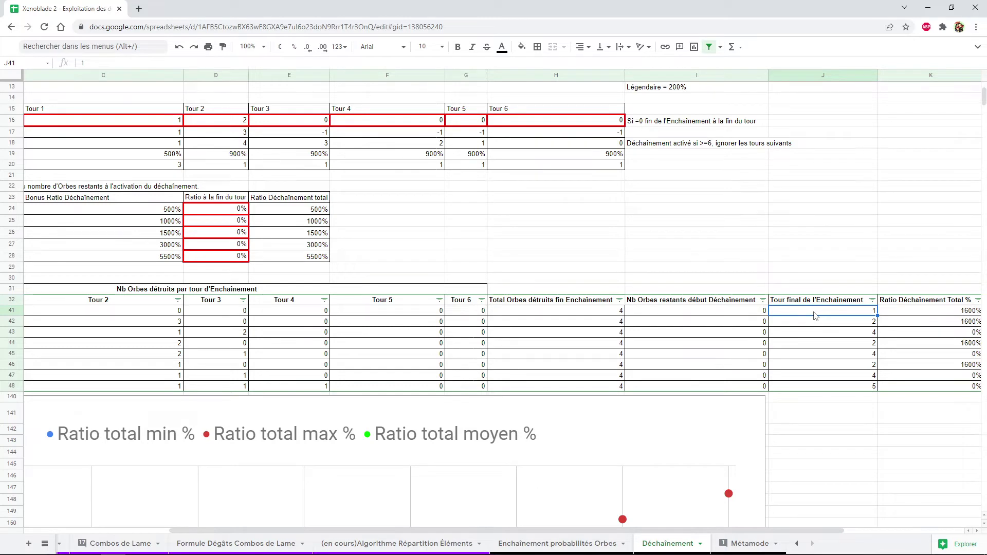
key("Left")
key("Left")
key("Left")
key("Left")
key("Left")
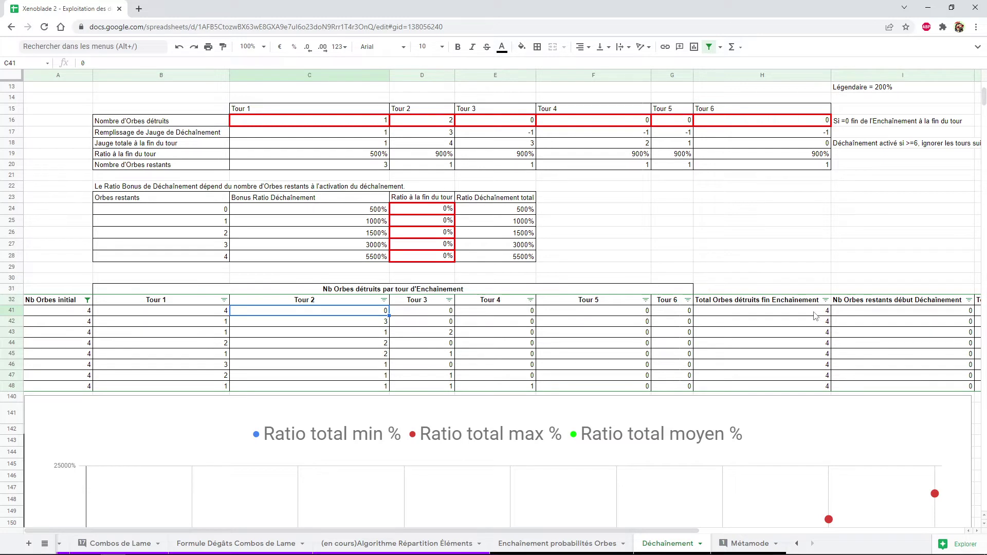
key("Left")
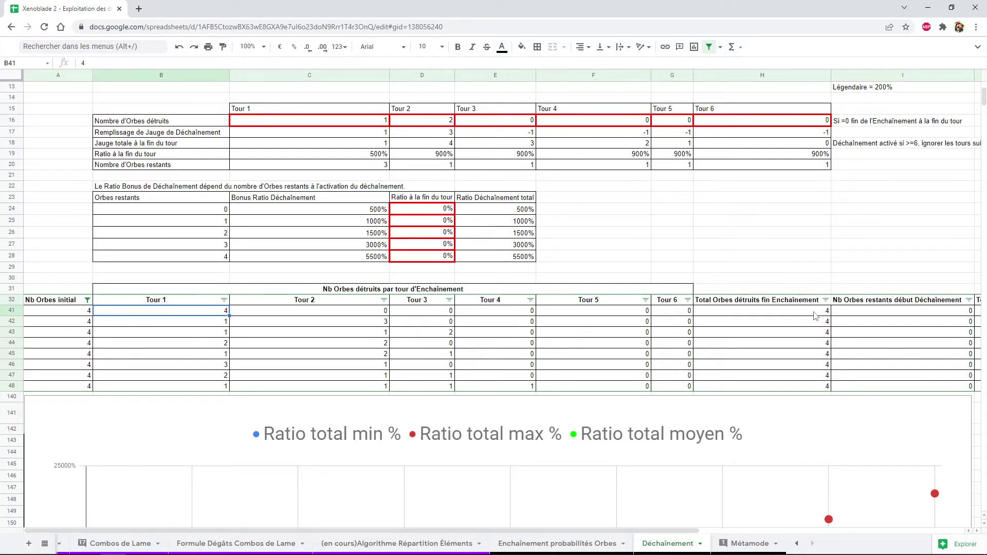
Enter 0 orbs destroyed for Tour 2 (D16) and 4 for Tour 1 (C16)
left_click(439, 124)
type("0")
key("Left")
scroll(439, 124, "up", 3)
scroll(439, 124, "up", 2)
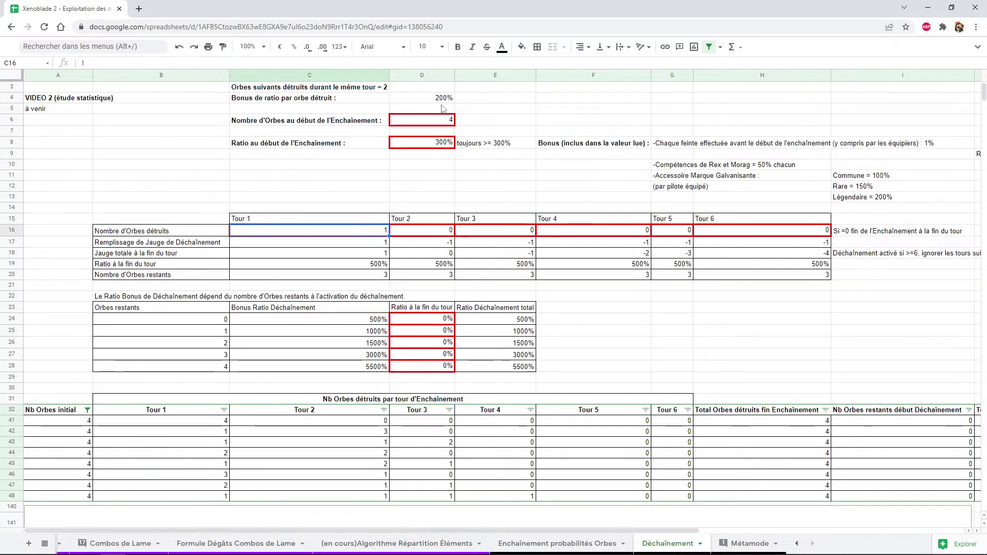
left_click(439, 121)
left_click(377, 230)
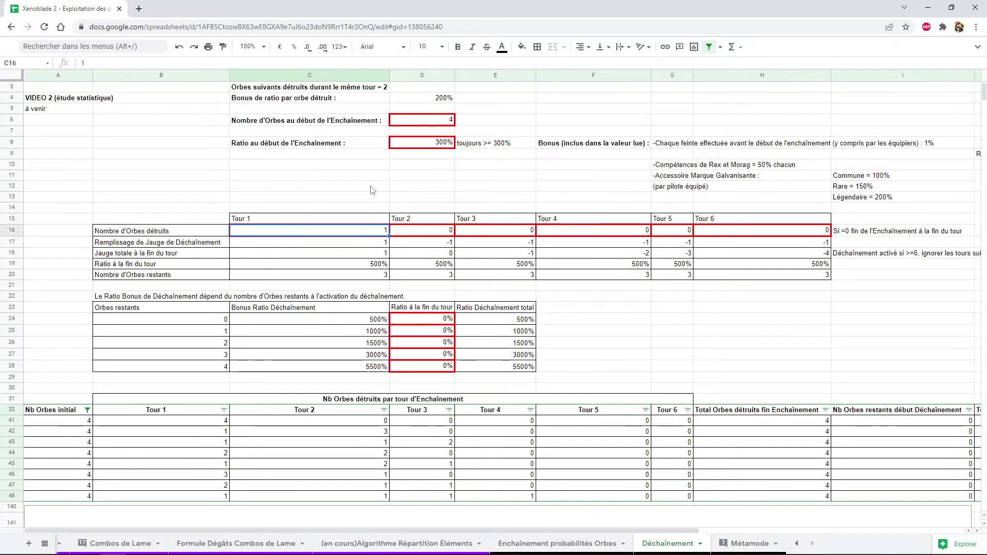
type("4")
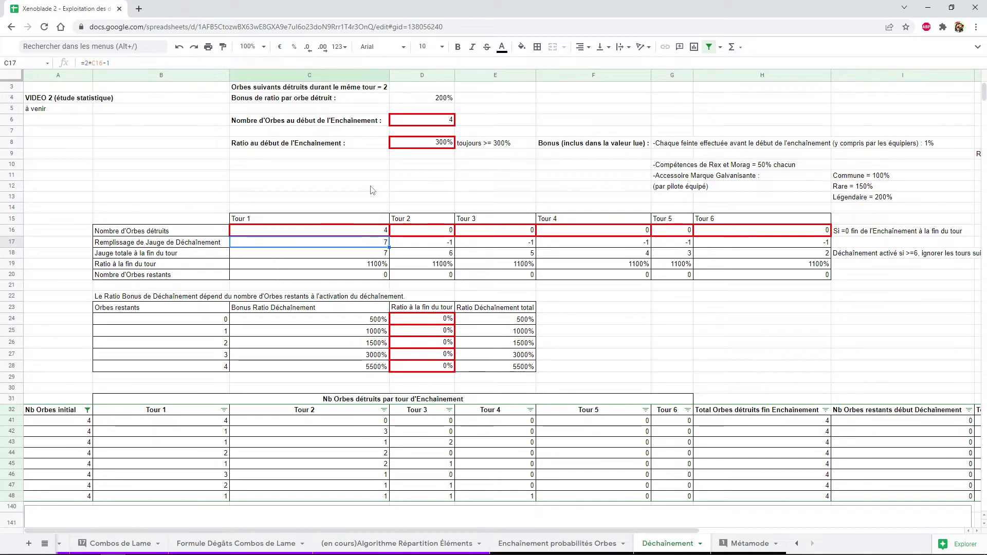
left_click(194, 421)
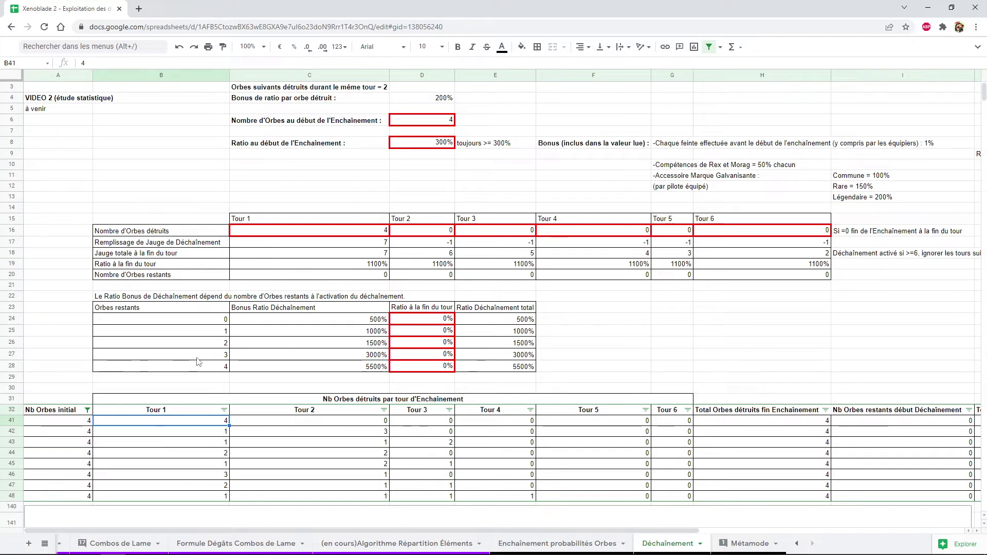
key("Right")
key("Right")
key("Right")
key("Right")
key("Right")
key("Right")
key("Right")
key("Right")
key("Right")
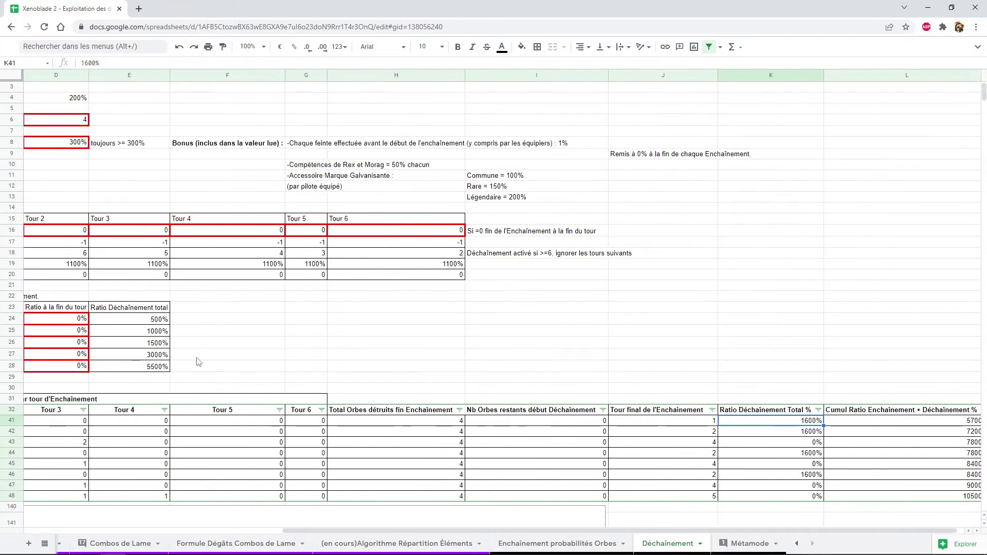
key("Right")
key("Left")
key("Left")
key("Left")
key("Left")
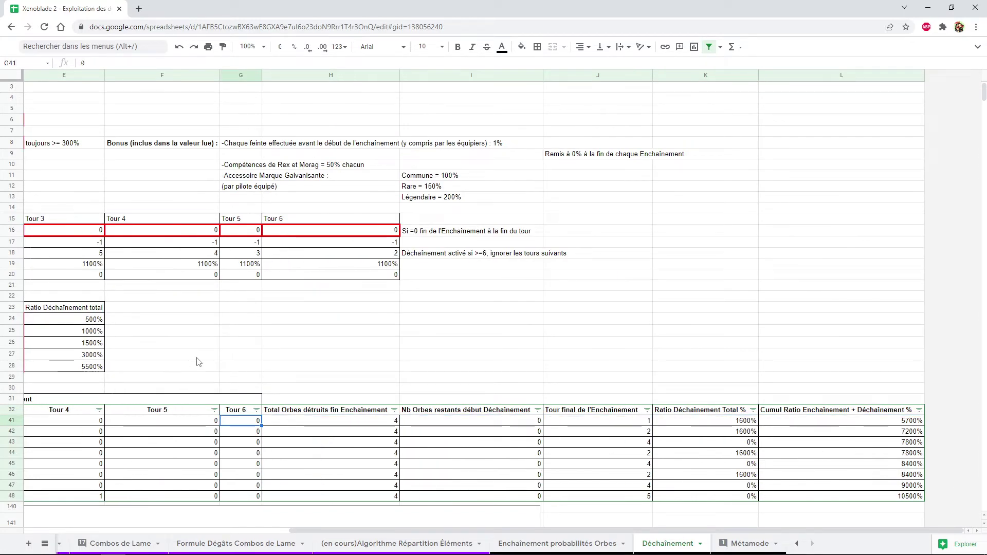
key("Right")
key("Right")
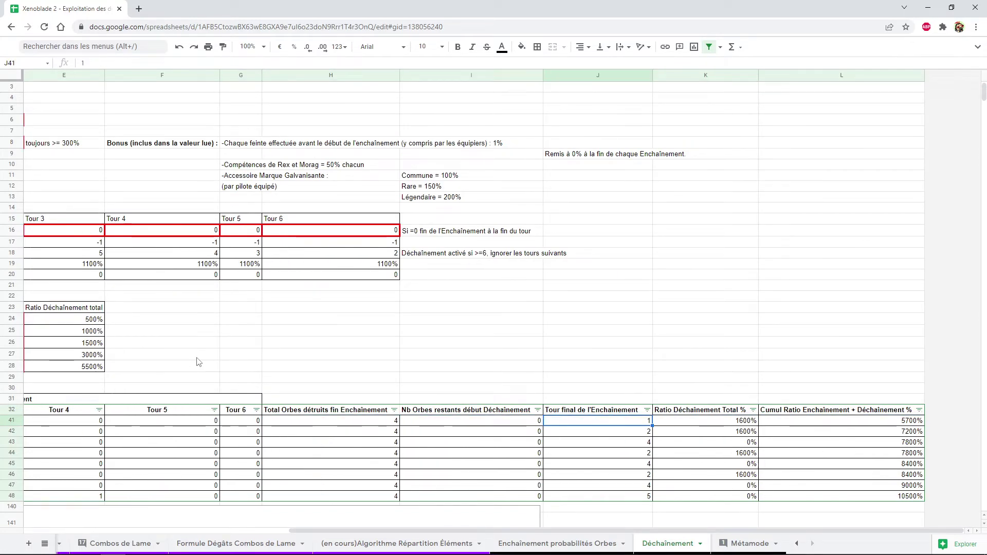
key("Right")
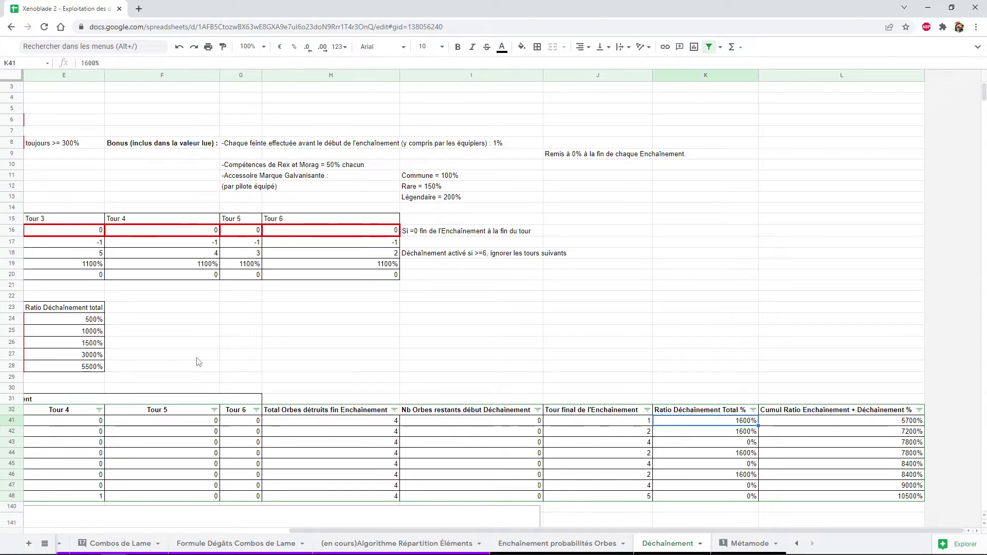
key("Left")
key("Left")
key("Left")
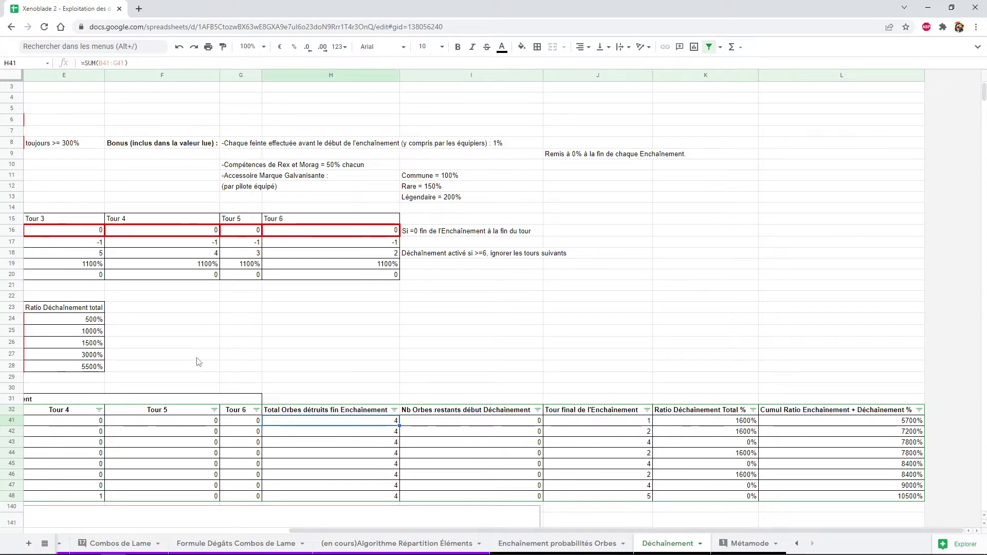
key("Left")
key("Left")
key("Left")
left_click(360, 265)
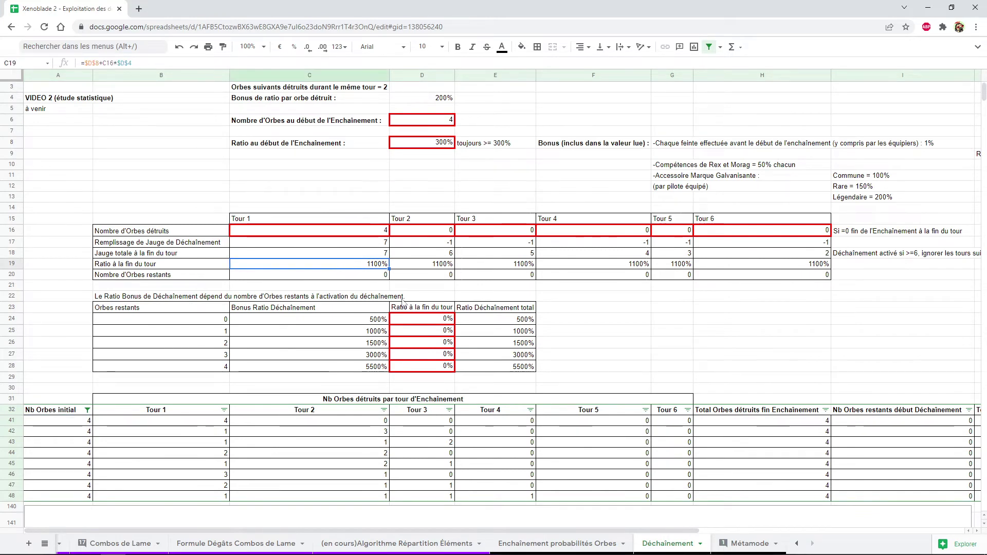
left_click(405, 319)
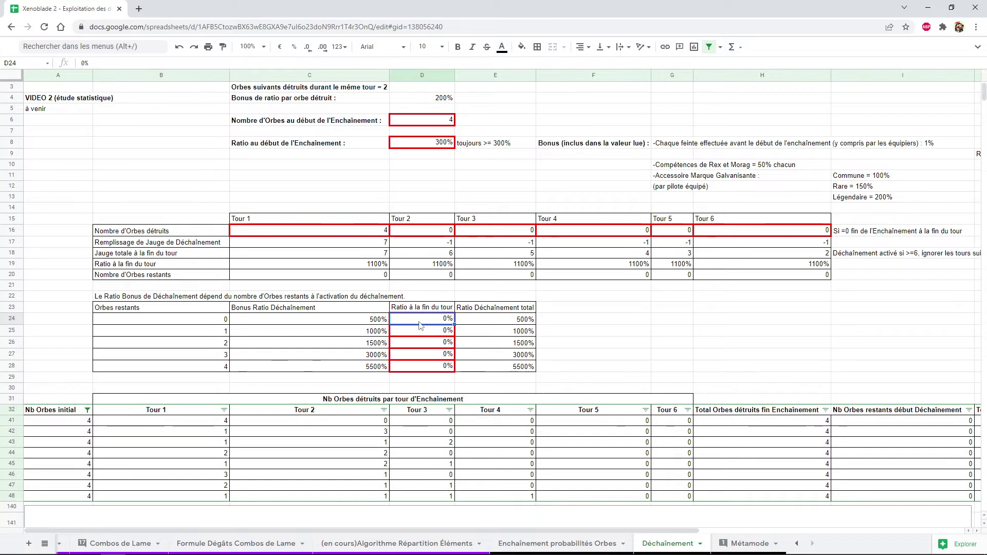
Enter 1100 as the end-of-turn ratio for 0 remaining orbs and review row 24's total
type("1100")
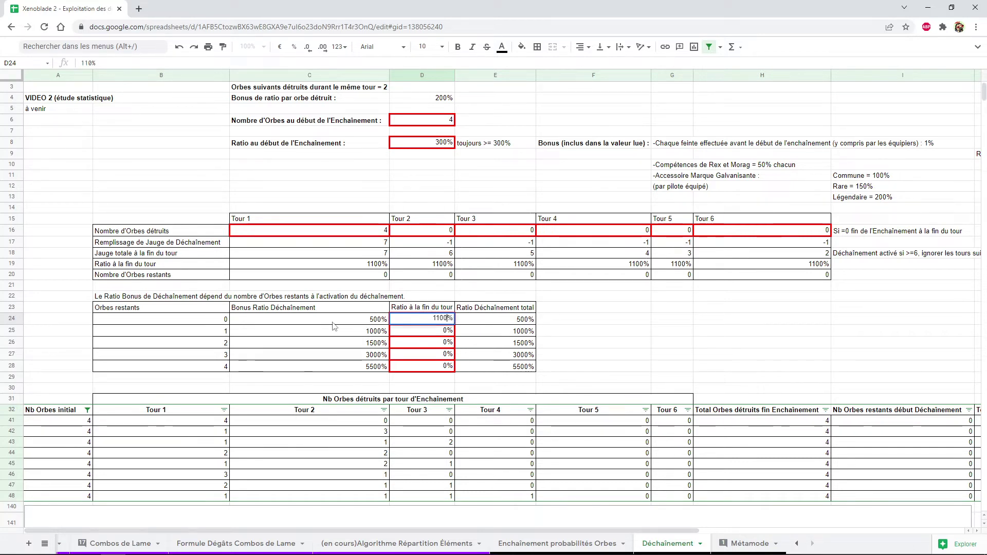
left_click(333, 321)
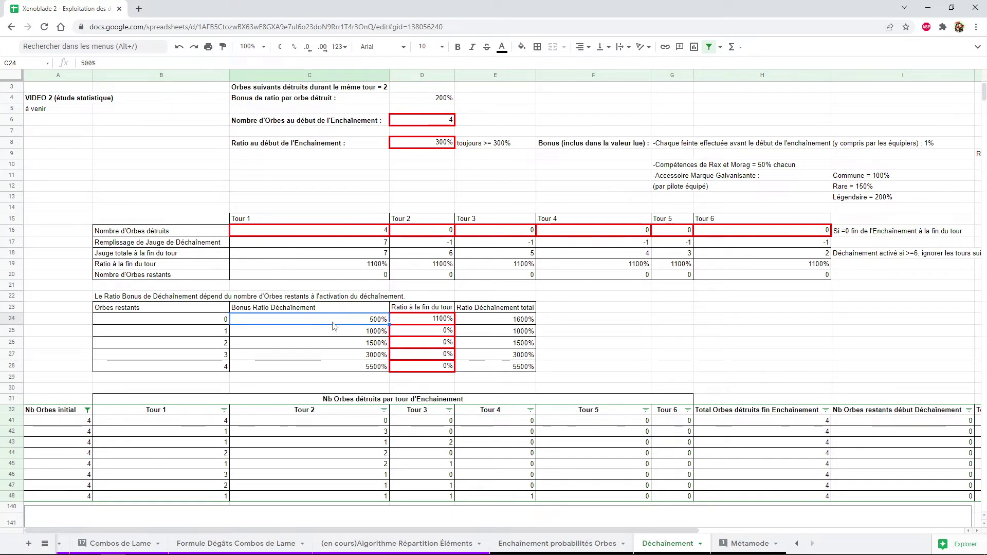
key("Right")
key("Right")
key("Right")
key("Right")
key("Right")
key("Right")
key("Right")
key("Right")
key("Right")
key("Left")
key("Left")
key("Left")
key("Left")
key("Left")
key("Left")
key("Left")
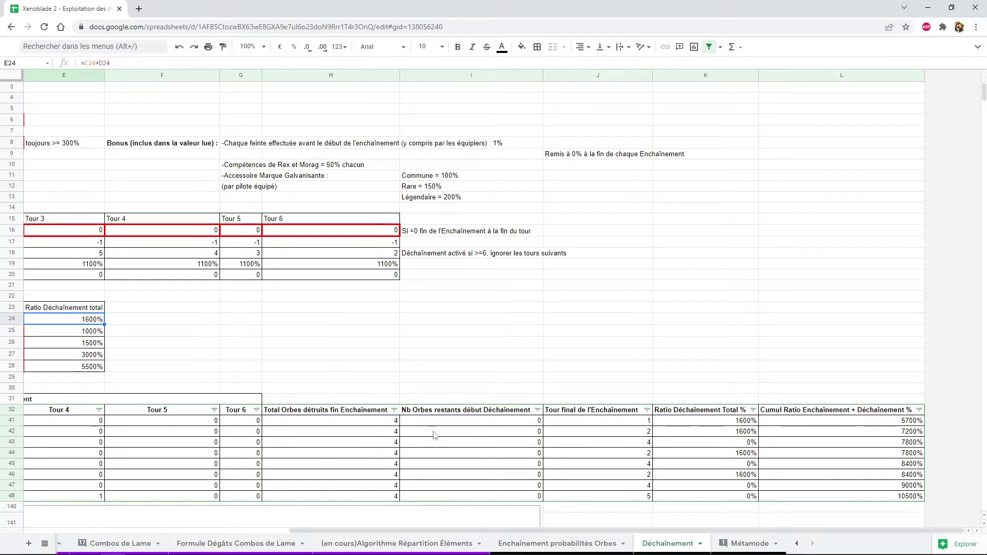
Check the first combination's Déchaînement and cumulative ratios in columns K and L
left_click(689, 425)
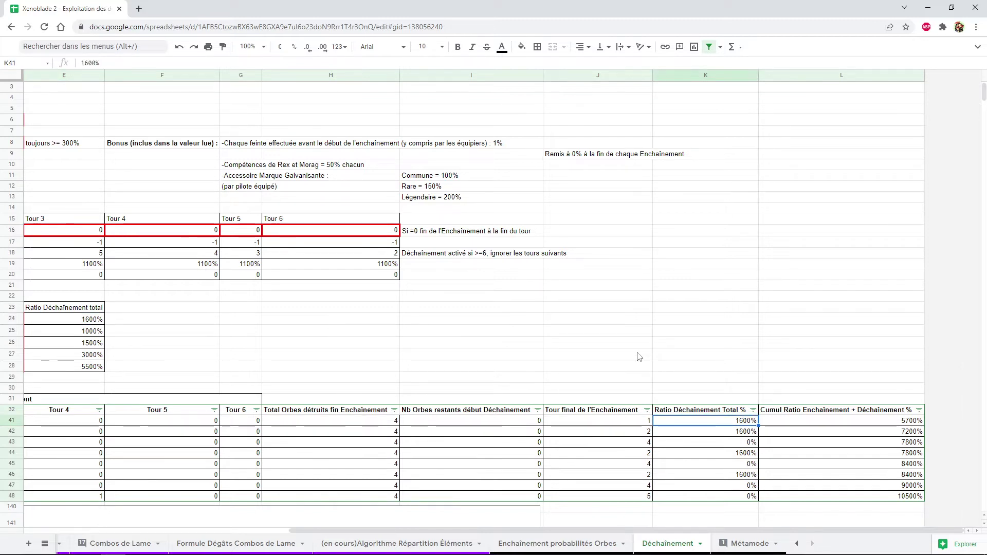
key("Right")
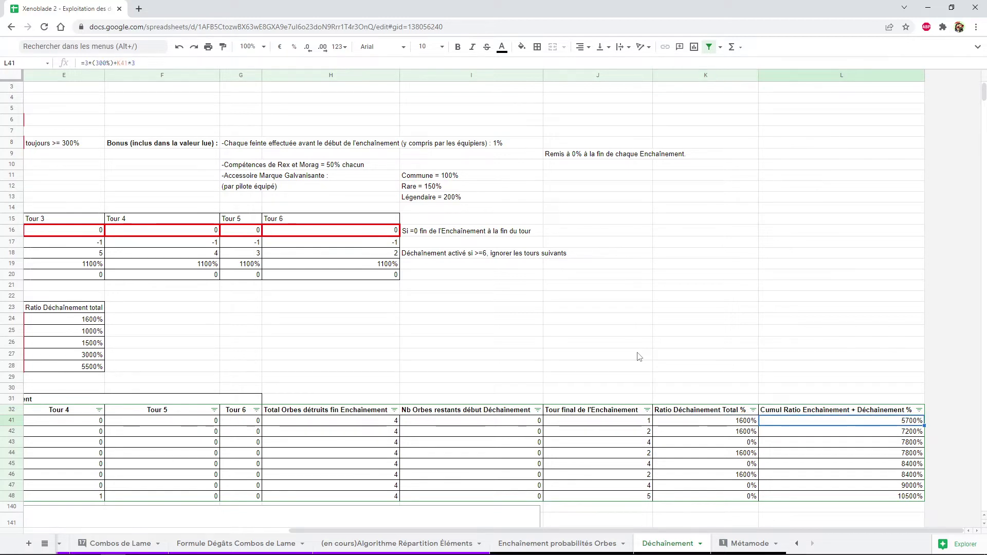
key("Left")
key("Down")
key("Down")
key("Down")
key("Down")
key("Down")
key("Down")
key("Down")
key("Left")
key("Left")
key("Left")
key("Left")
key("Left")
key("Left")
key("Left")
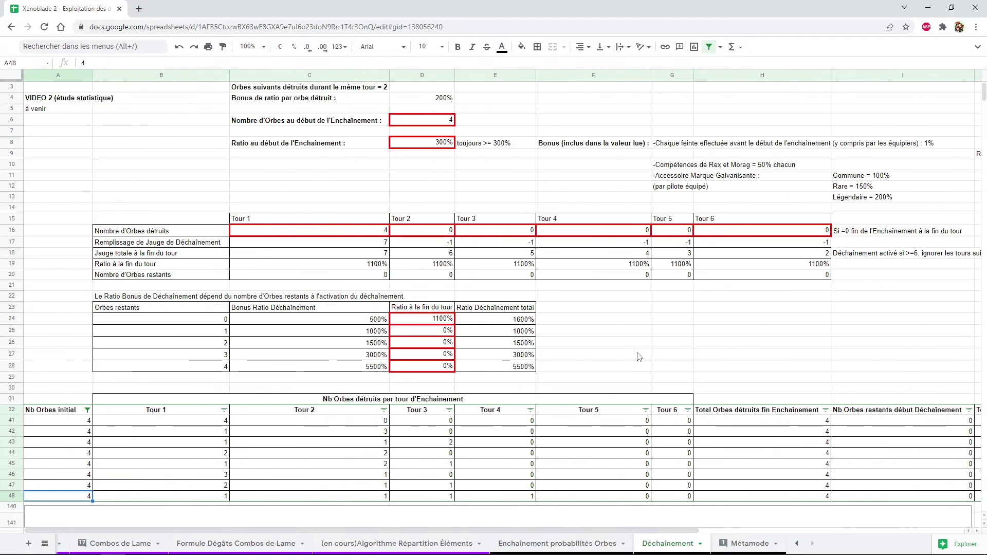
left_click(381, 231)
left_click(213, 495)
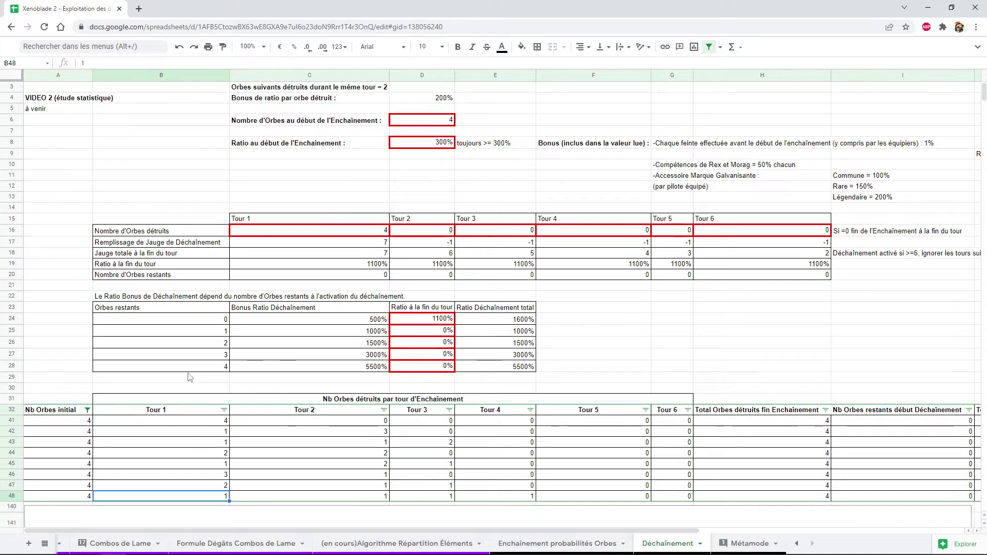
left_click(359, 233)
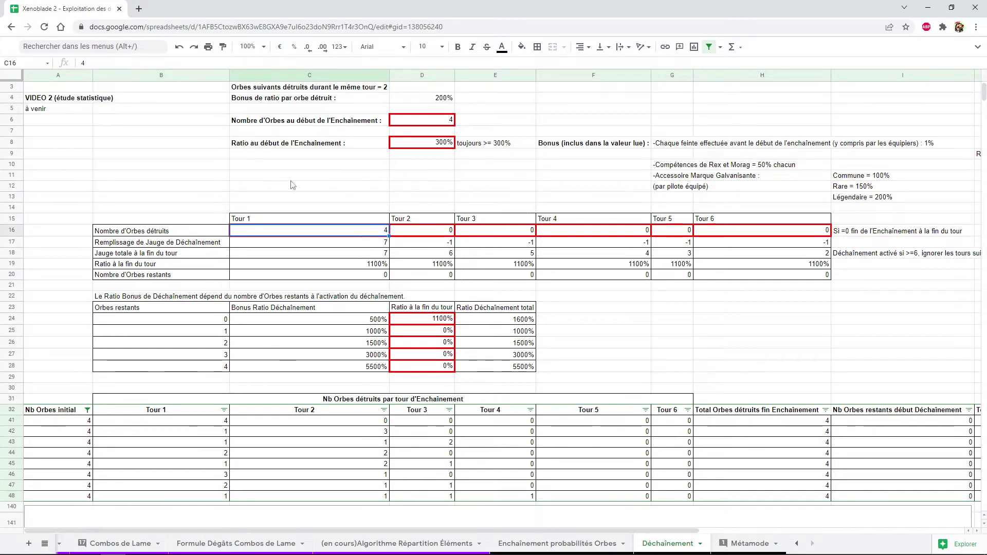
Enter 1 orb destroyed in each of Tours 1, 2, 3 and 4
type("1")
key("Tab")
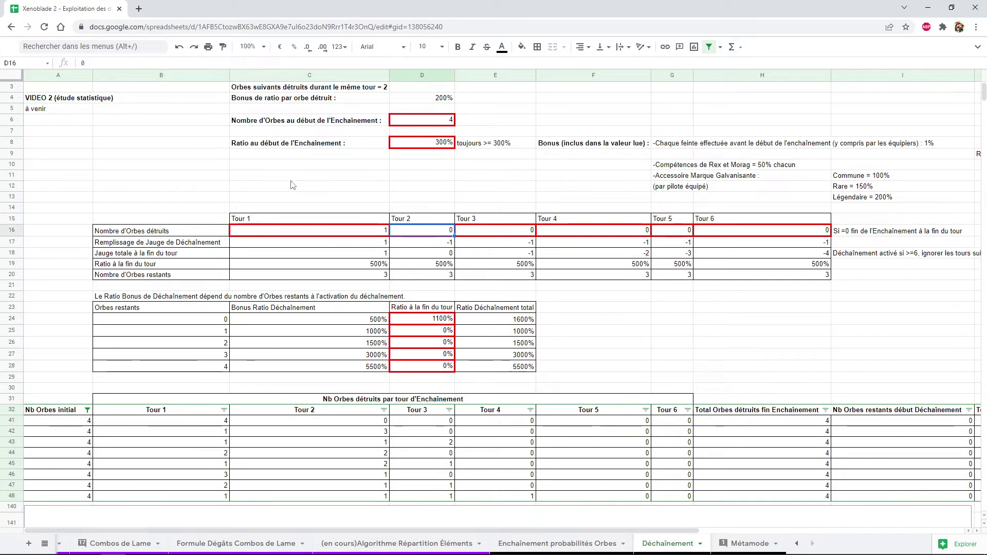
type("1")
key("Tab")
type("1")
key("Tab")
type("1")
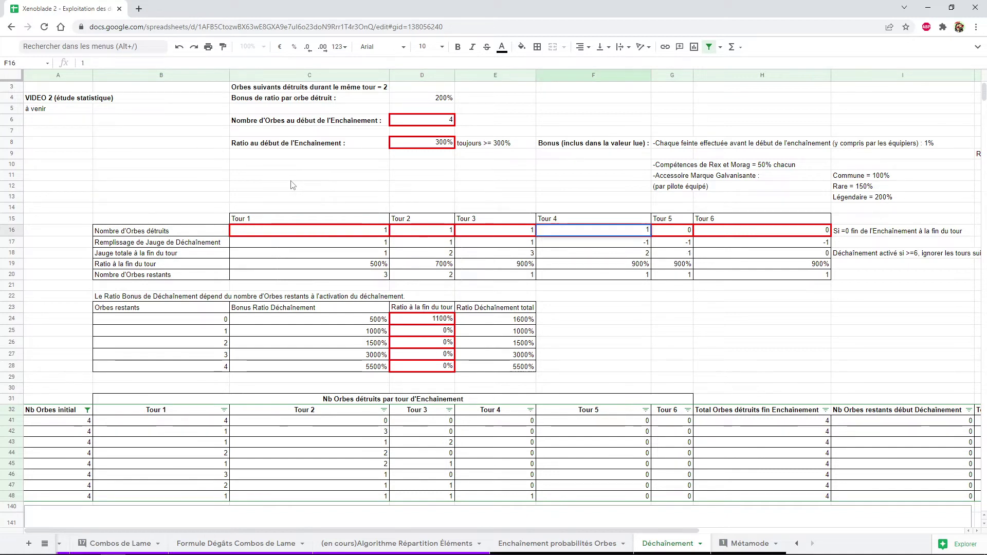
key("Tab")
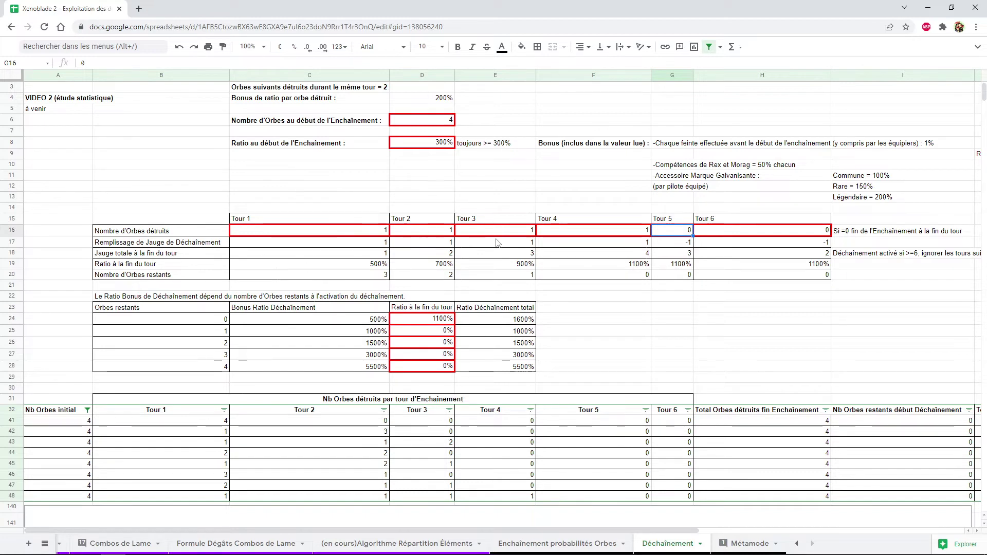
Recheck Tour 4's destroyed value and select the Tour 5 column to view its sum
left_click(617, 235)
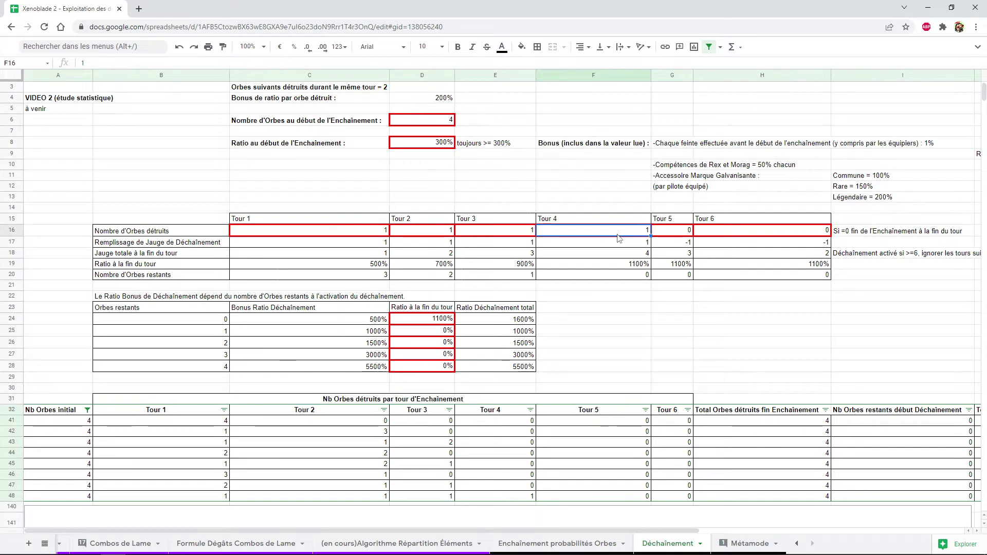
left_click(683, 224)
left_click_drag(682, 224, 671, 276)
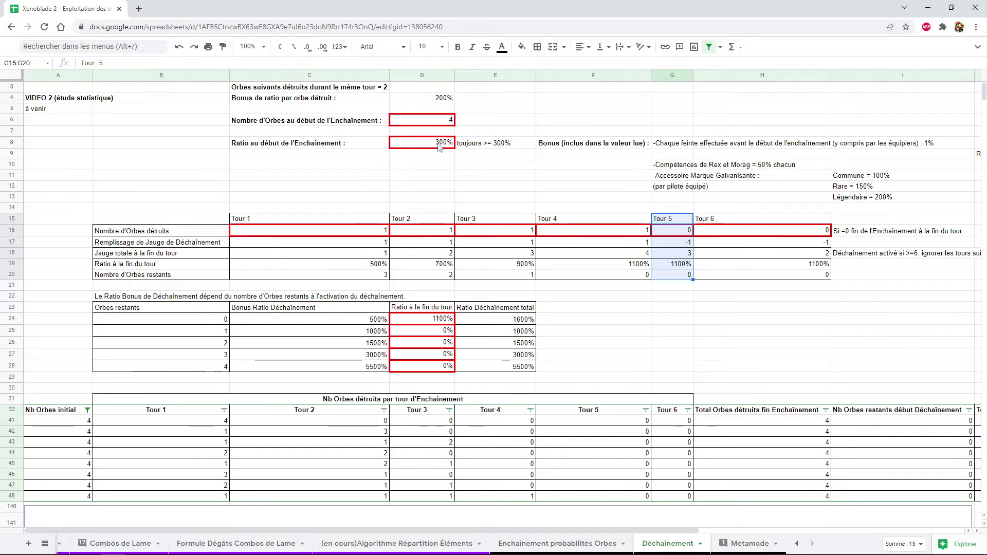
left_click(417, 150)
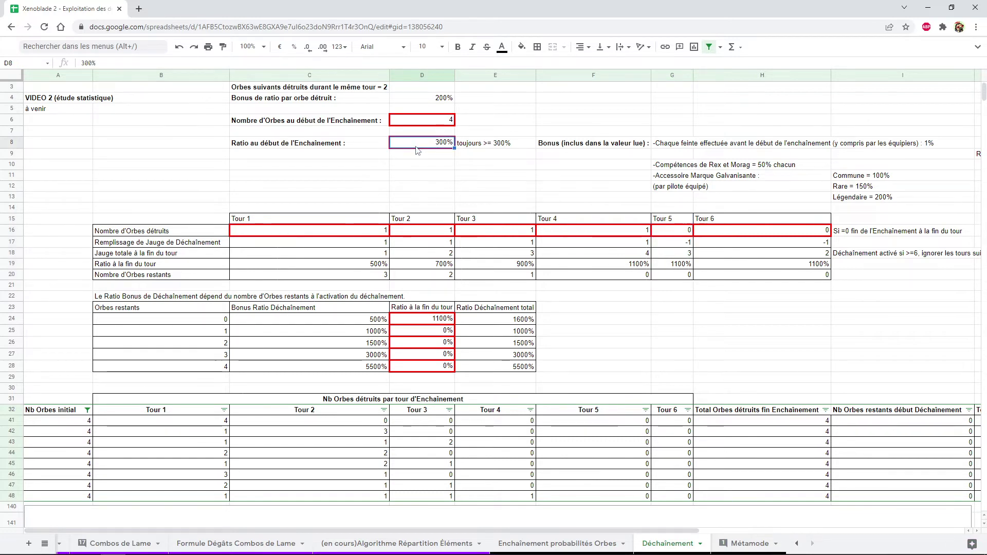
left_click(384, 263)
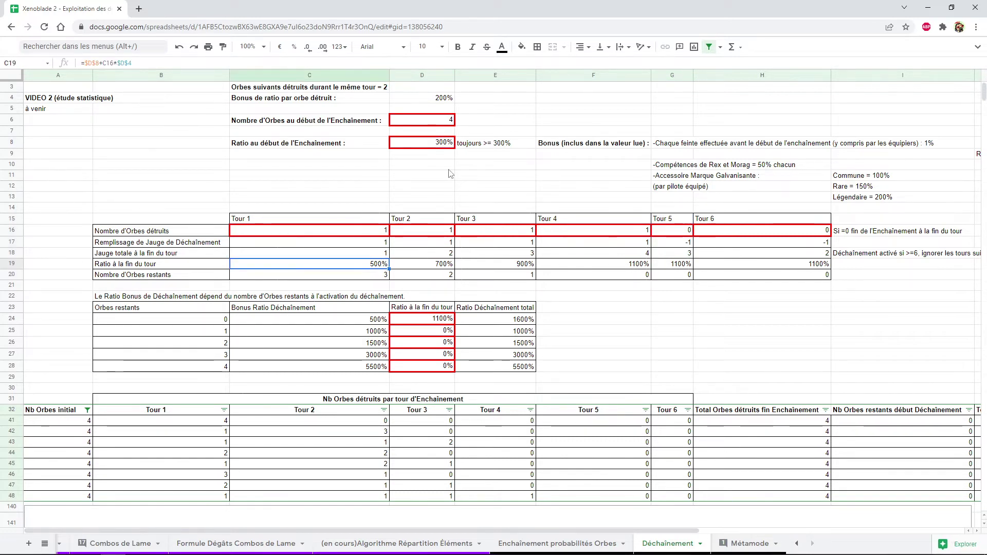
key("Right")
key("Right")
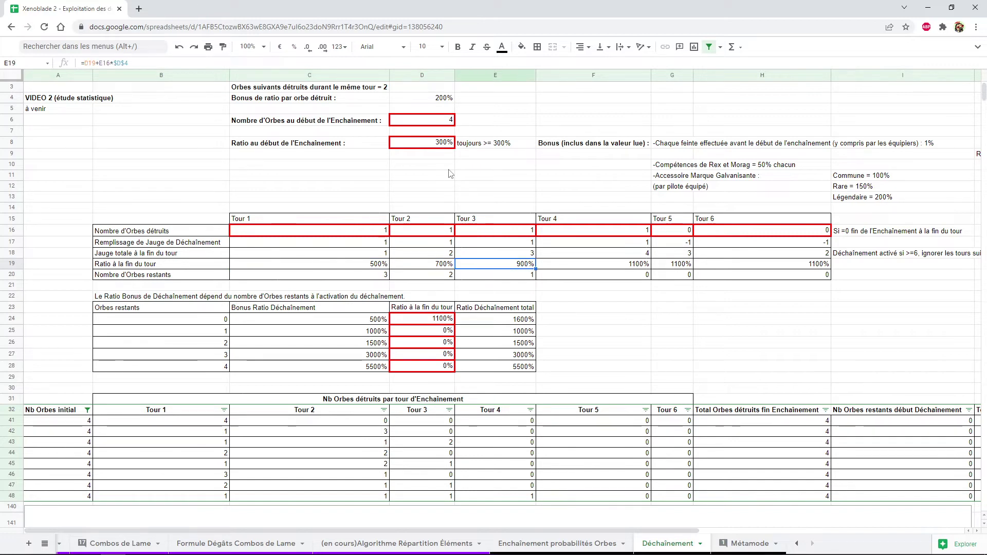
key("Right")
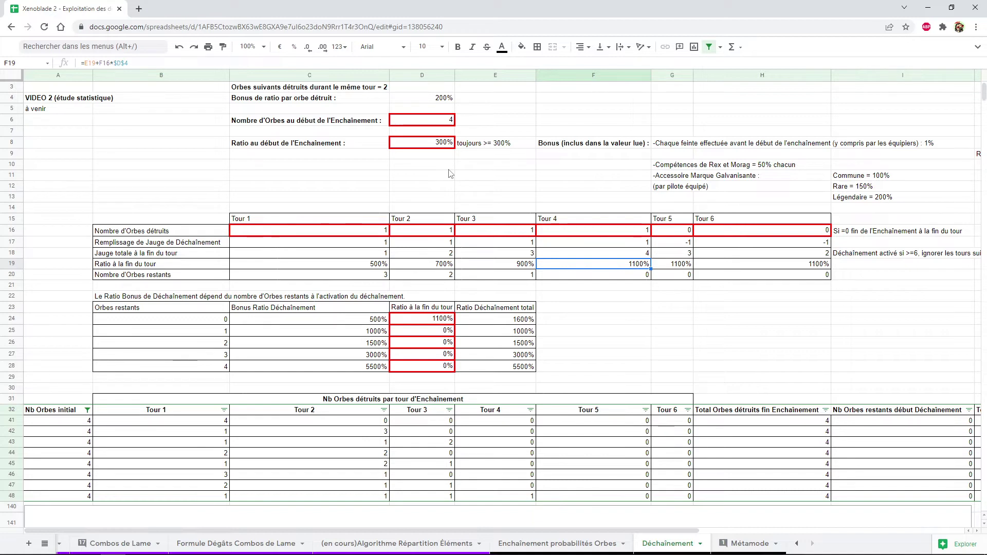
key("Down")
key("Down")
key("Down")
key("Up")
key("Up")
key("Up")
key("Up")
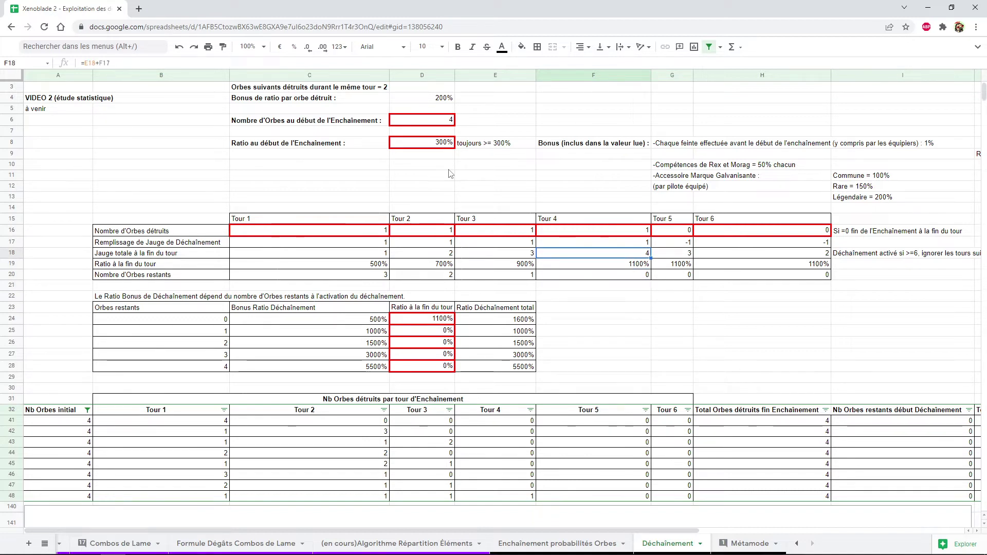
key("Right")
key("Left")
key("Right")
key("Left")
key("Right")
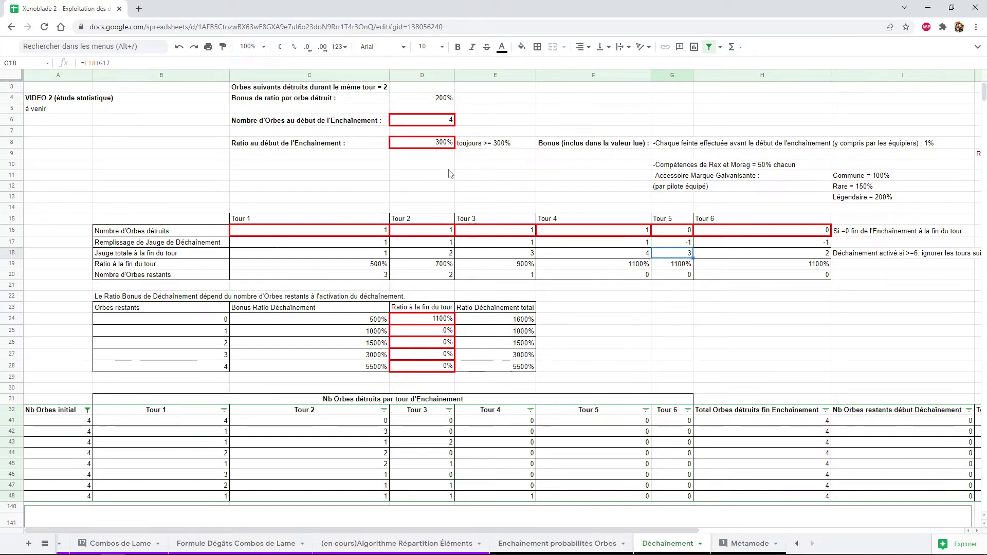
key("Down")
key("Down")
key("Down")
key("Down")
key("Down")
key("Down")
key("Down")
key("Down")
key("Down")
key("Down")
key("Down")
key("Down")
key("Down")
key("Down")
key("Down")
key("Down")
key("Down")
key("Down")
key("Down")
key("Down")
key("Down")
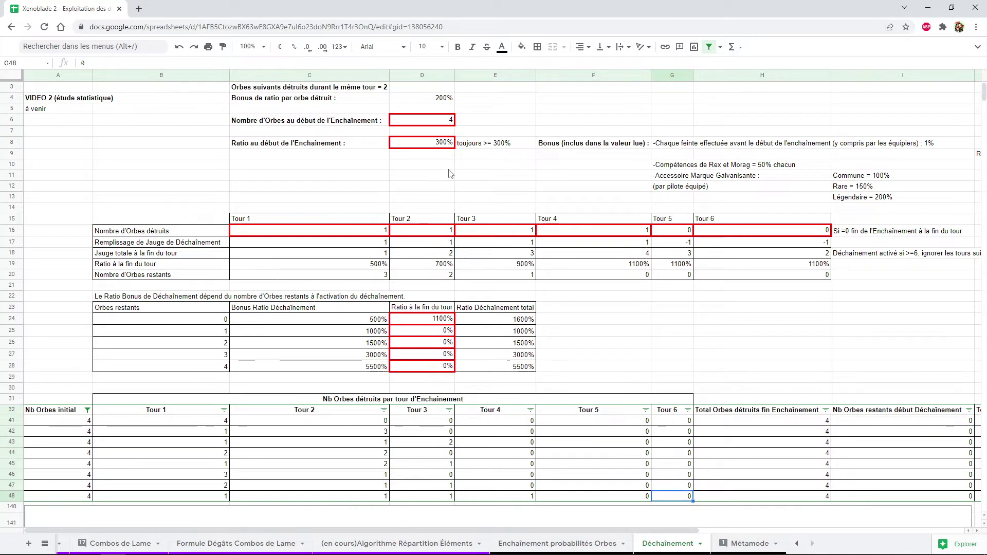
key("Right")
key("Right")
key("Right")
key("Right")
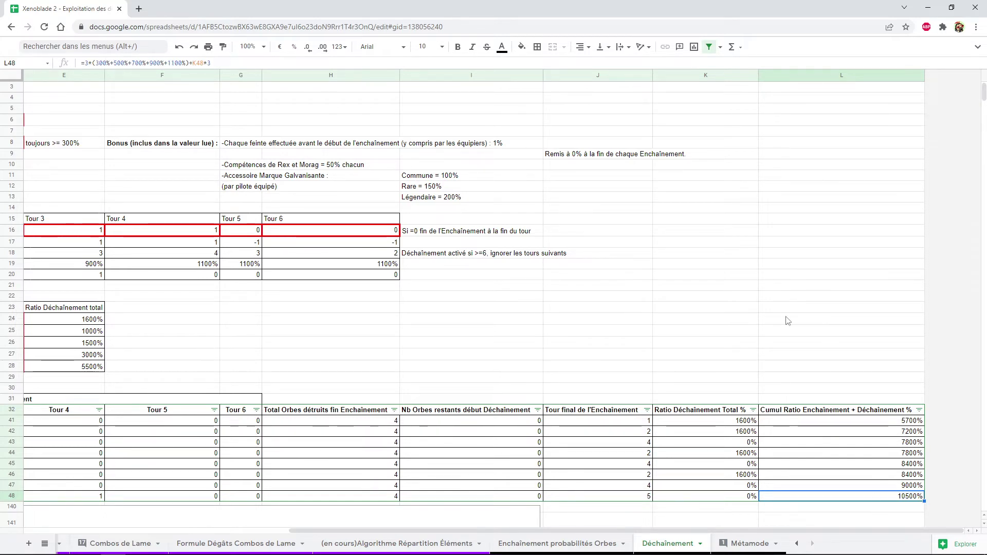
key("Up")
key("Up")
key("Up")
key("Up")
key("Up")
key("Up")
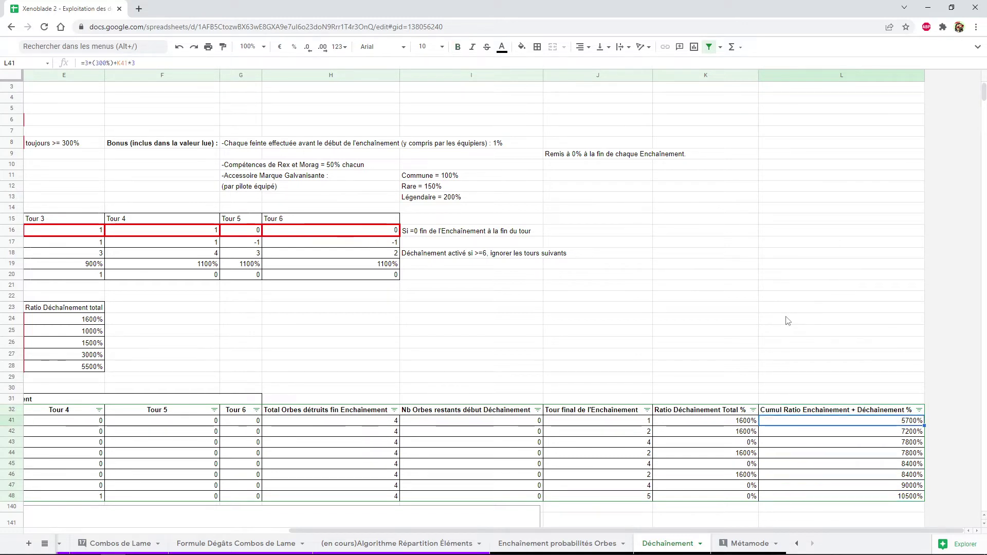
key("Left")
key("Right")
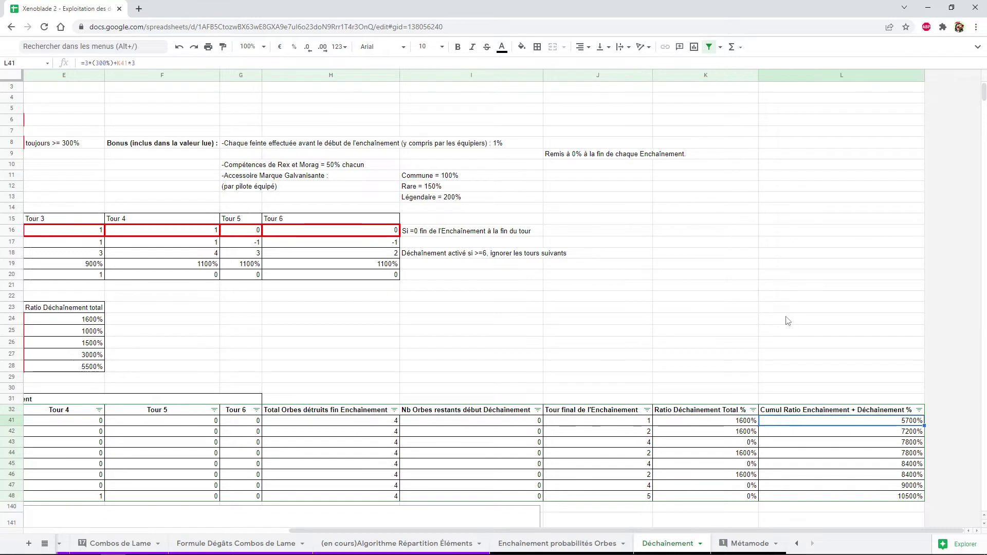
key("Down")
key("Down")
key("Down")
key("Down")
key("Down")
key("Down")
key("Down")
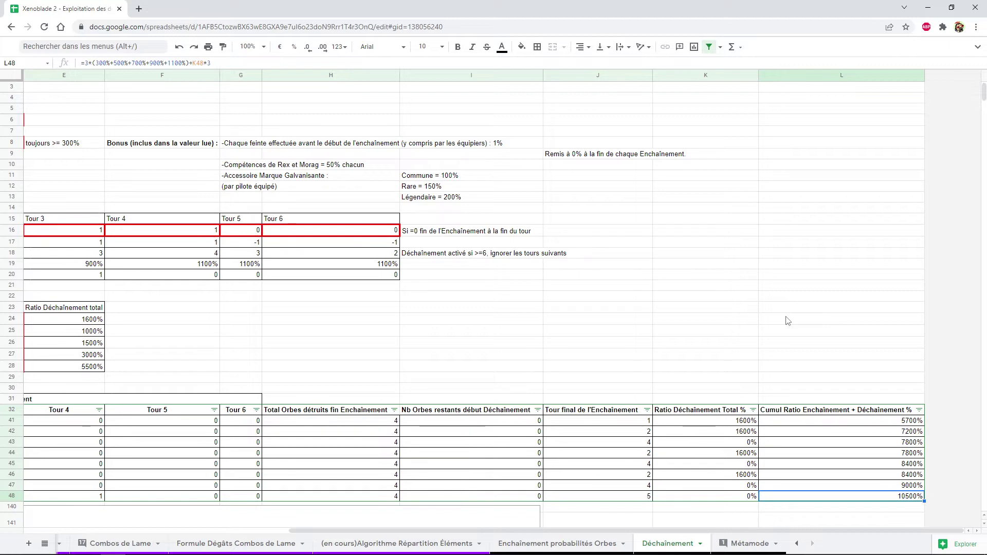
key("Left")
key("Left")
key("Left")
key("Left")
key("Left")
key("Left")
key("Left")
key("Left")
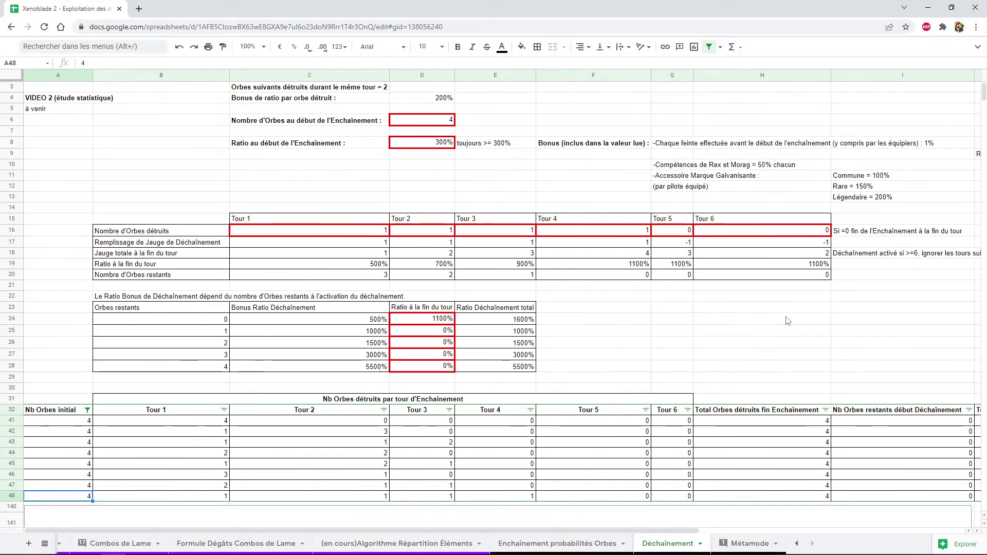
key("Right")
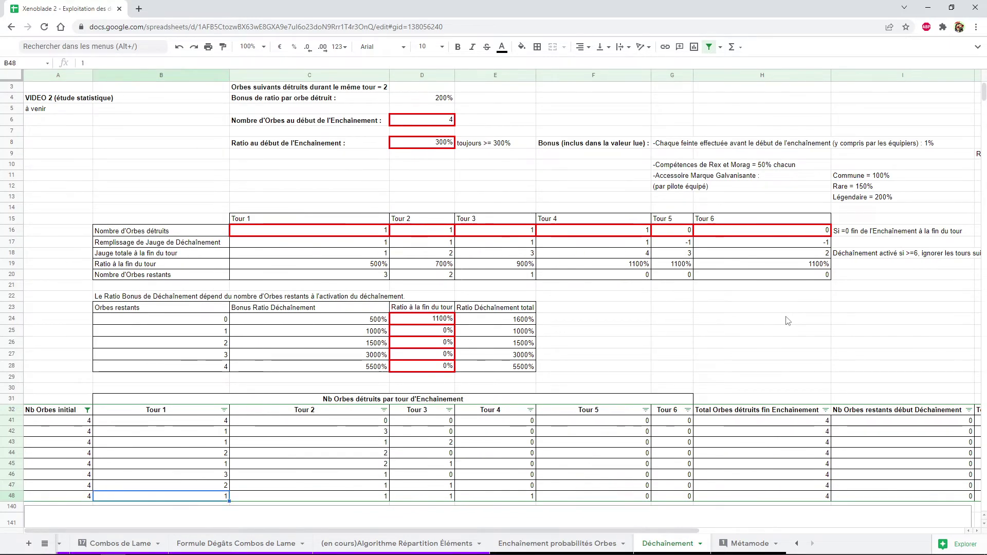
key("Up")
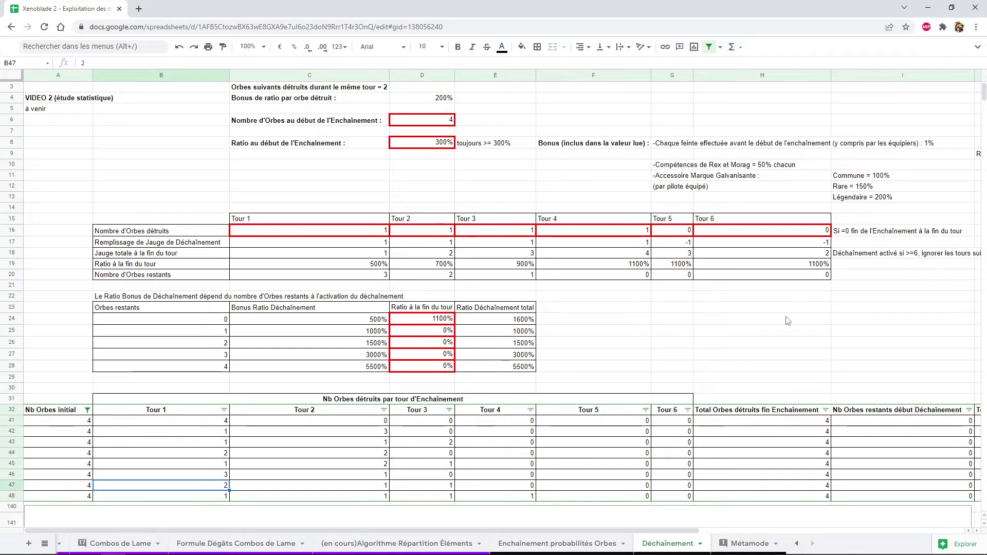
key("Right")
key("Right")
key("Right")
key("Right")
key("Left")
key("Left")
key("Left")
key("Left")
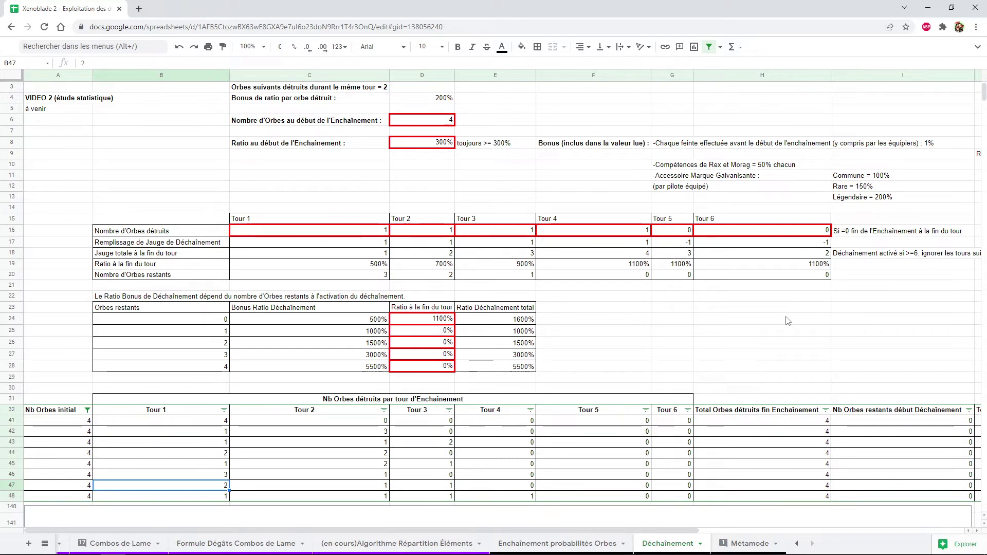
key("Right")
key("Right")
key("Right")
key("Right")
key("Right")
key("Right")
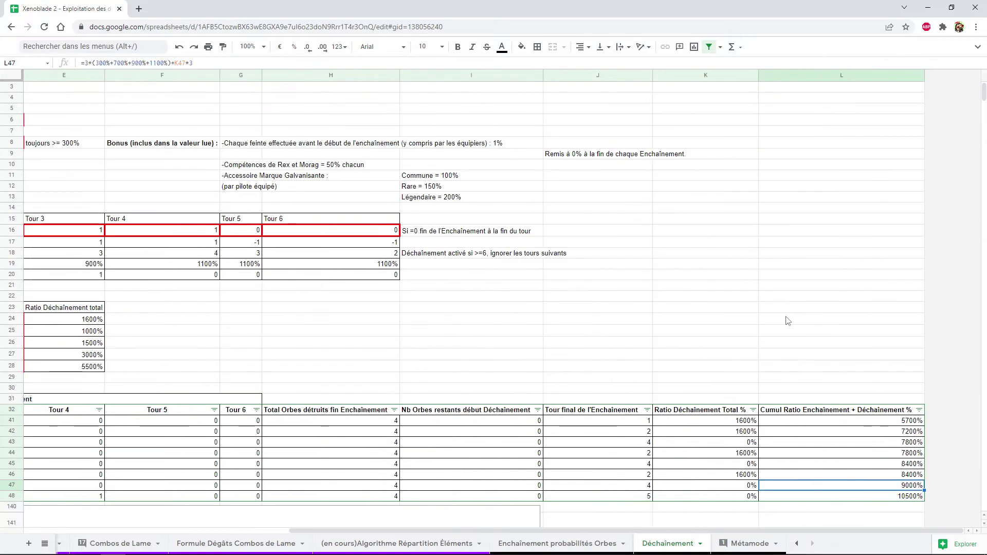
key("Home")
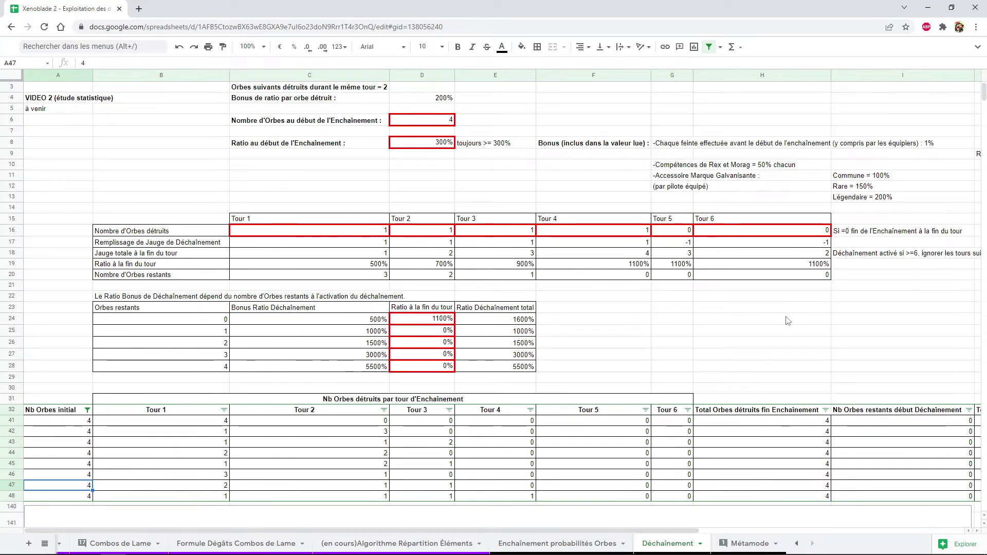
key("Right")
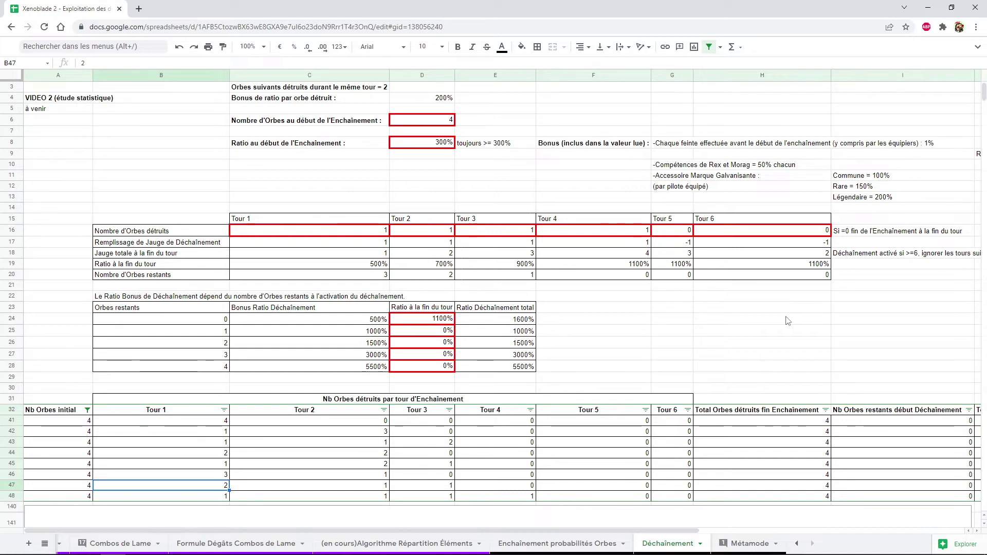
key("Right")
key("Right")
key("Up")
key("Up")
key("Up")
key("Up")
key("Down")
key("Down")
key("Down")
key("Down")
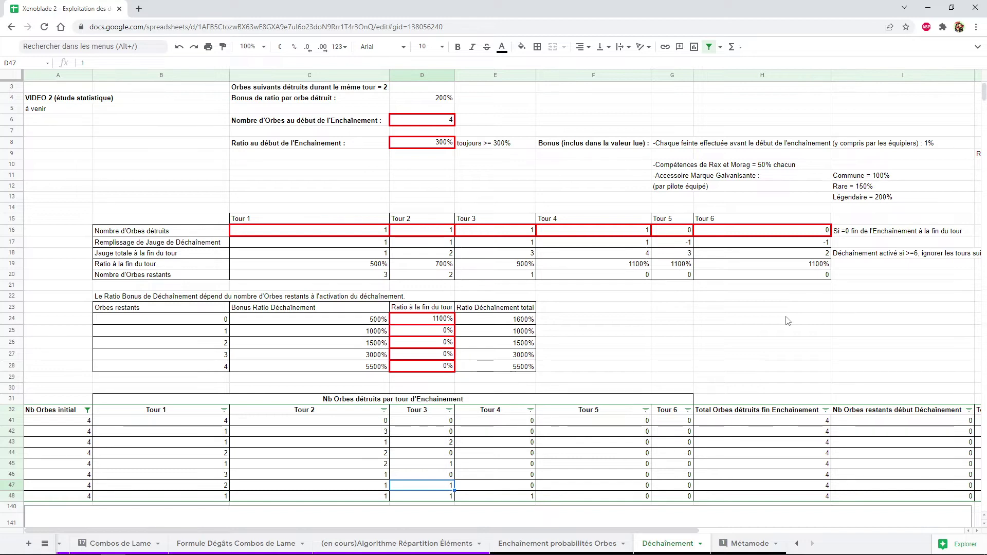
key("Left")
key("Left")
key("Left")
key("Right")
key("Right")
key("Left")
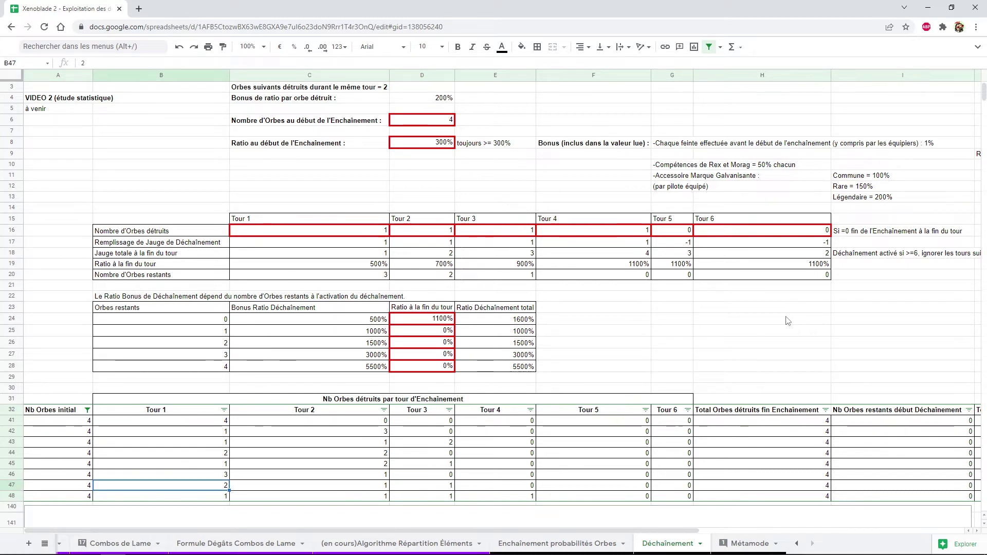
key("Left")
key("Right")
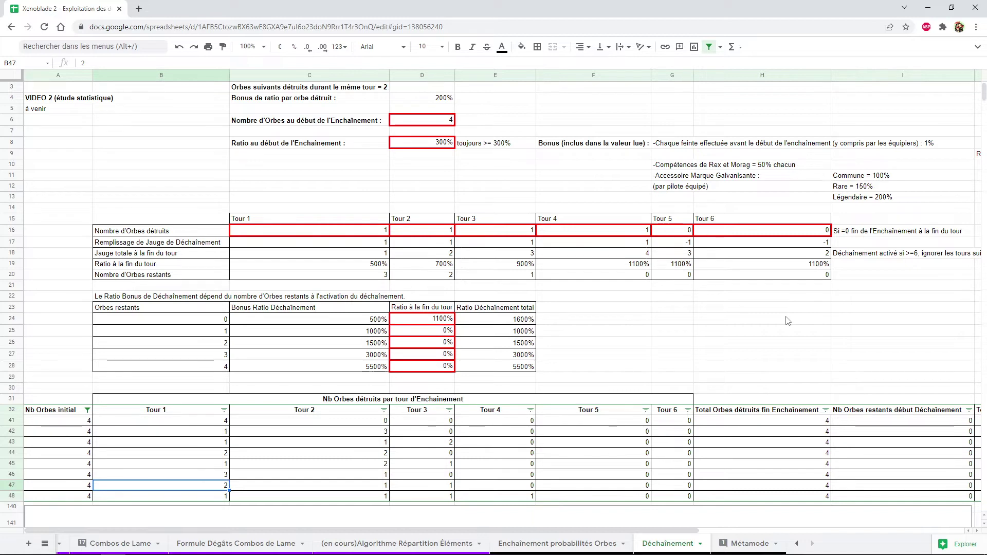
key("Up")
key("Up")
key("Up")
key("Up")
key("Up")
key("Up")
key("Down")
key("Down")
key("Down")
key("Down")
key("Down")
key("Right")
key("Right")
key("Right")
key("Right")
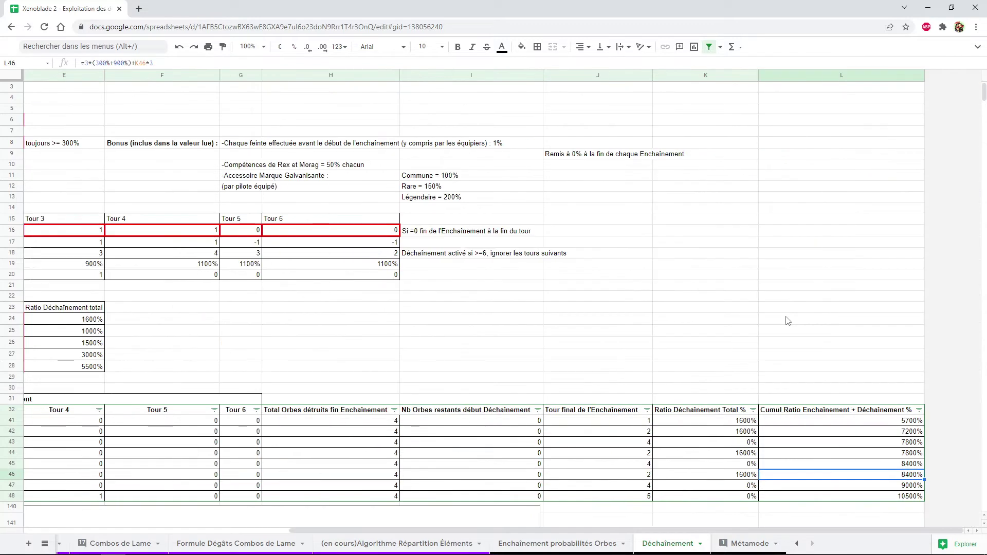
key("Down")
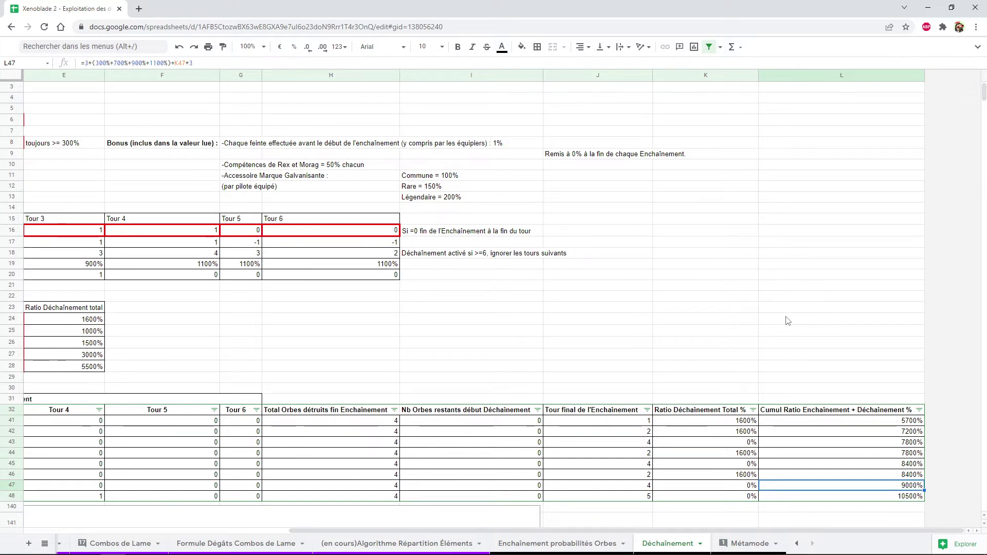
key("Up")
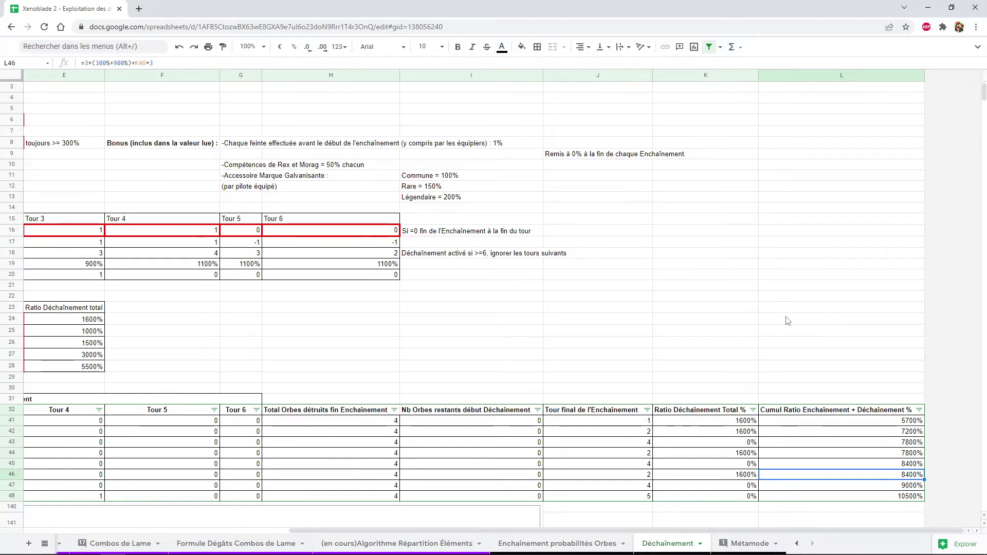
key("Down")
key("Down")
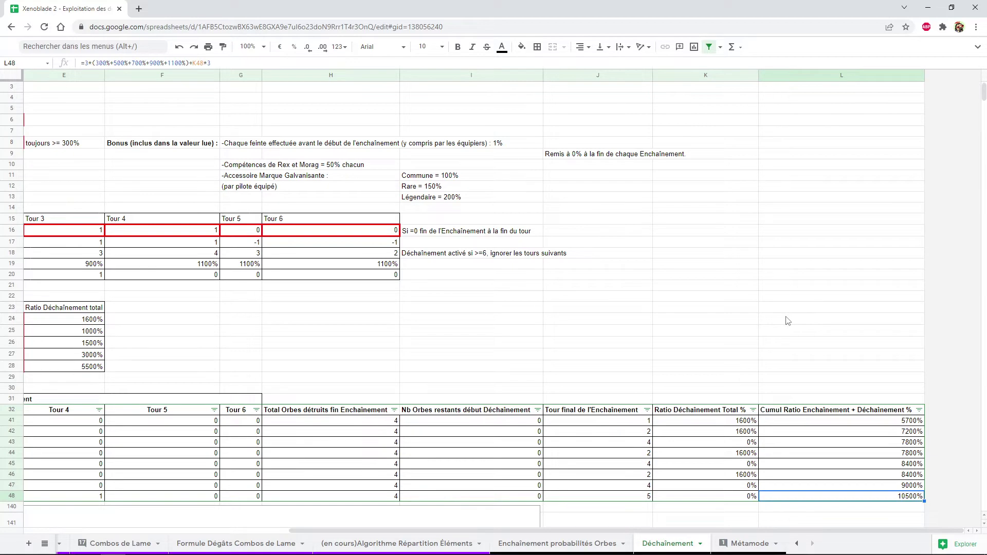
key("Left")
key("Left")
key("Left")
key("Left")
key("Left")
key("Left")
key("Left")
key("Right")
key("Right")
key("Right")
key("Right")
key("Left")
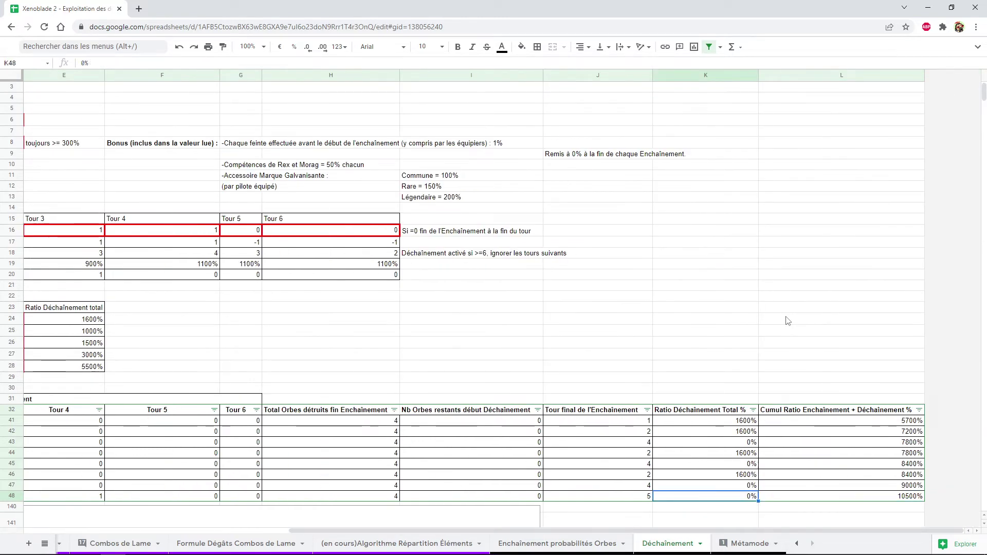
key("Home")
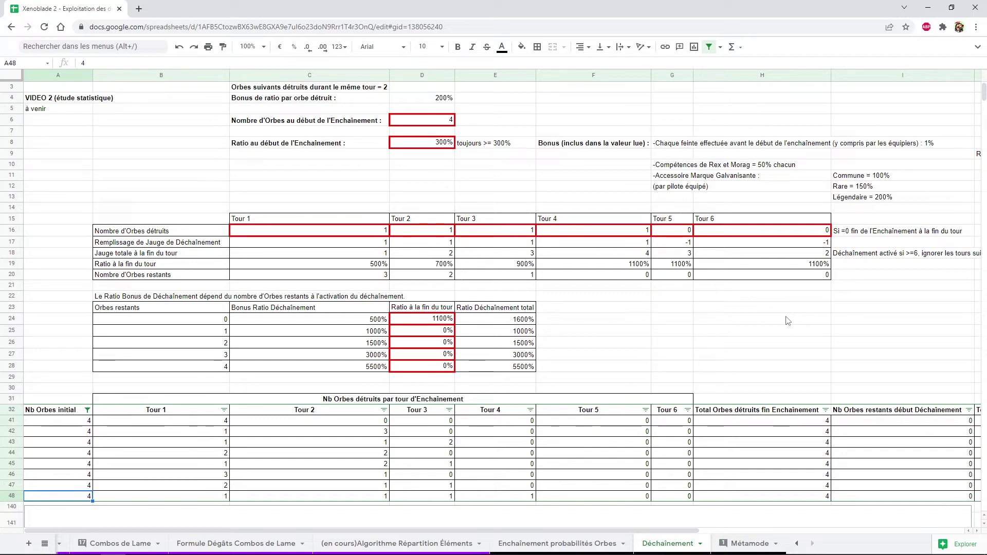
key("Right")
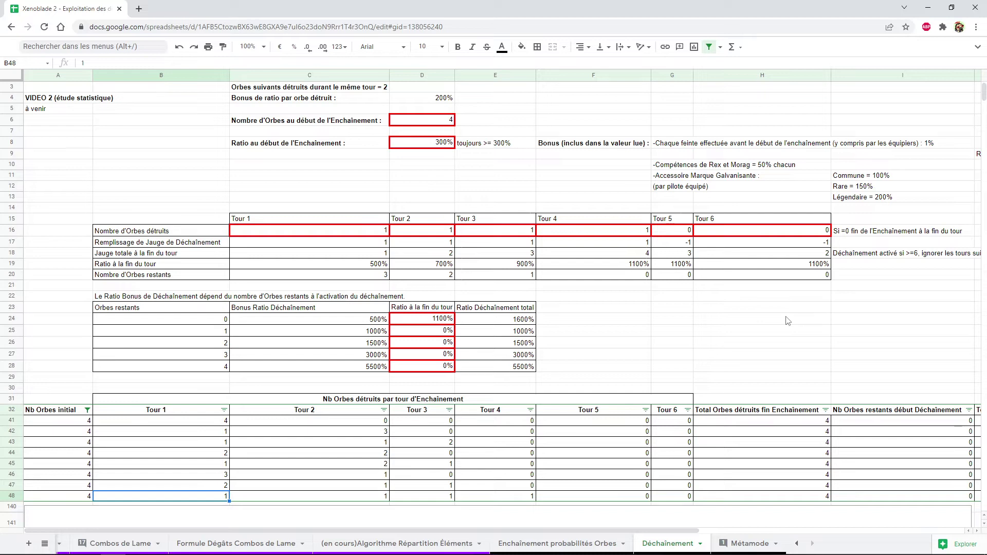
key("Right")
key("Right")
key("Right")
key("Right")
key("Left")
key("Left")
key("Left")
key("Left")
key("Right")
key("Right")
key("Right")
key("Right")
key("Right")
key("Right")
key("Right")
key("Right")
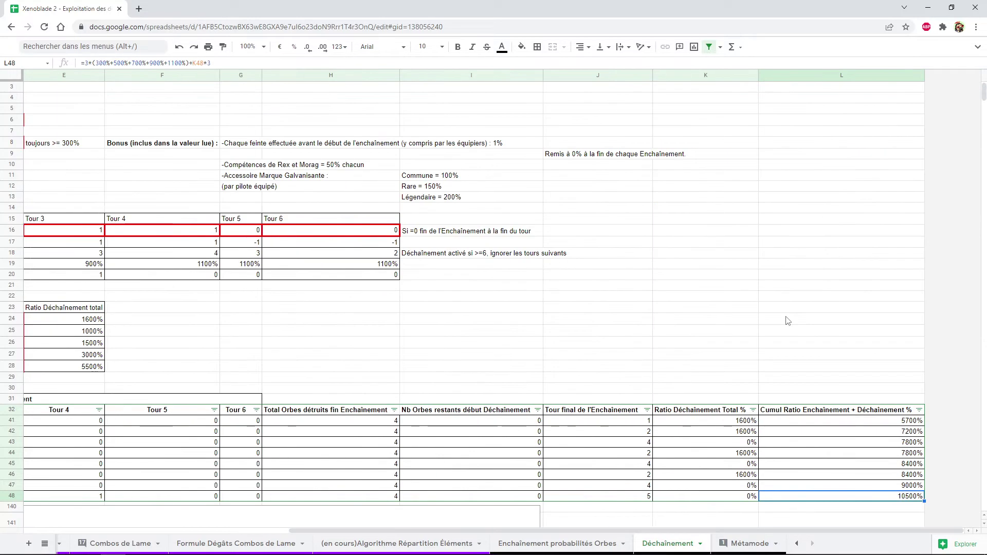
key("Right")
key("Home")
key("Right")
key("Right")
key("Right")
key("Right")
key("Right")
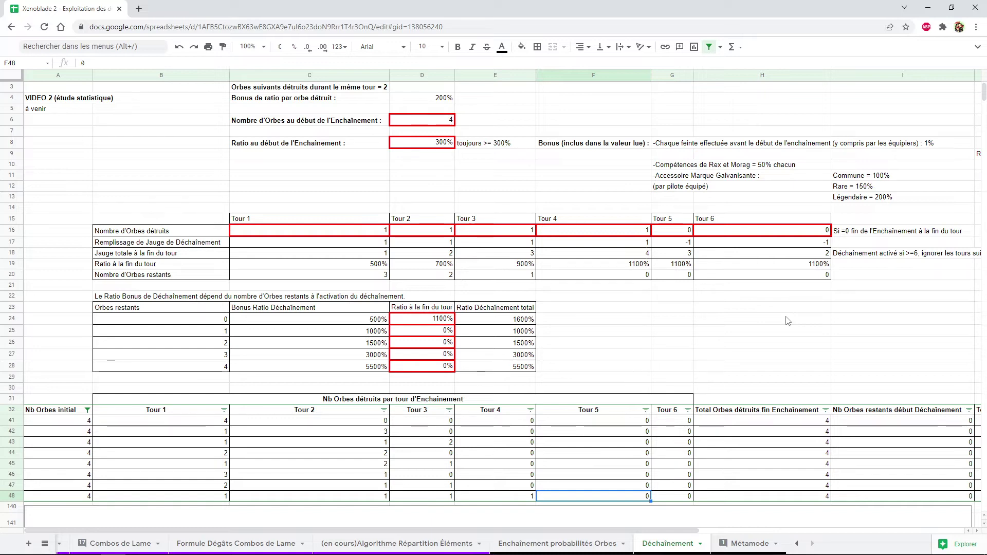
key("Up")
key("Up")
key("Up")
key("Up")
key("Up")
key("Left")
key("Left")
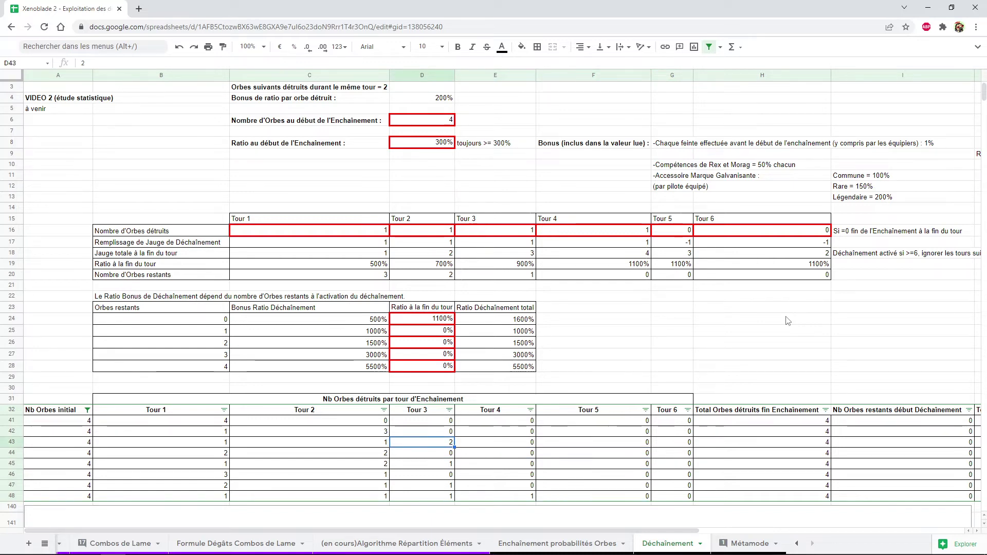
key("Right")
key("Right")
key("Right")
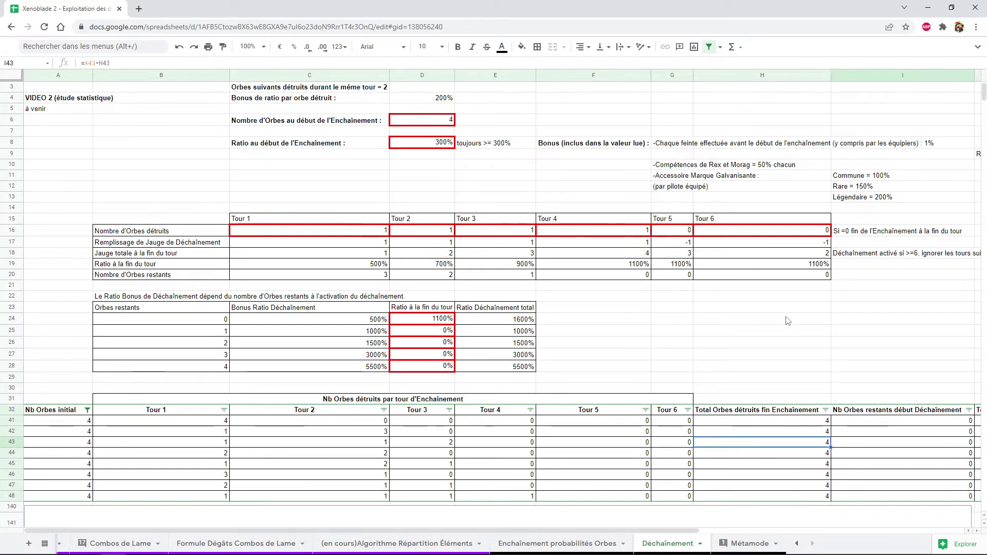
key("Right")
key("Right")
key("Right")
key("Down")
key("Down")
key("Down")
key("Down")
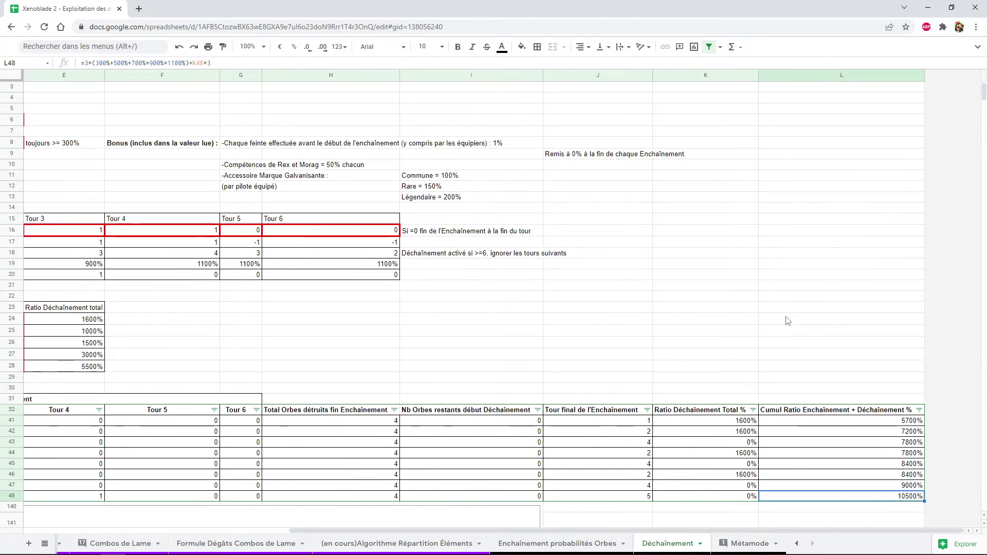
key("Left")
key("Left")
key("Left")
key("Left")
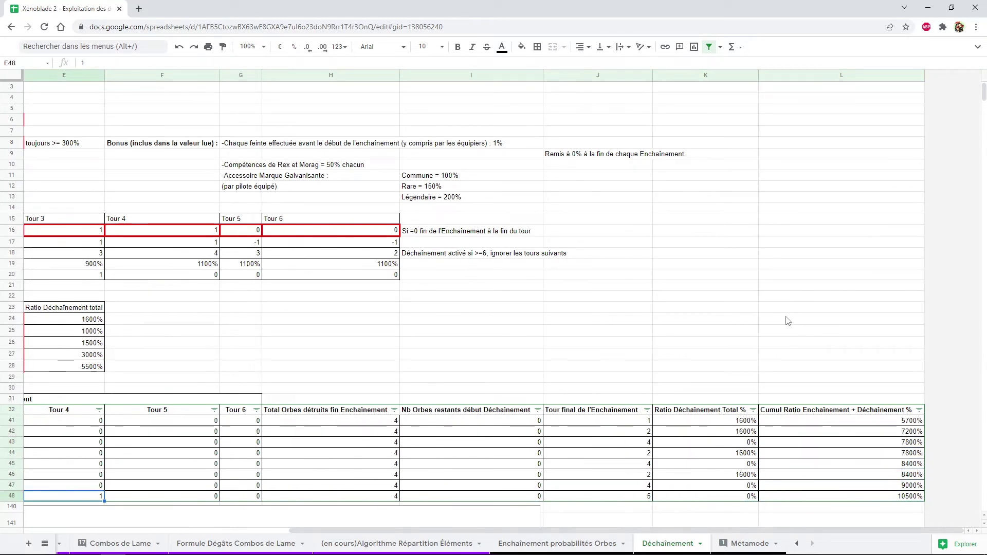
key("Left")
key("Left")
key("Left")
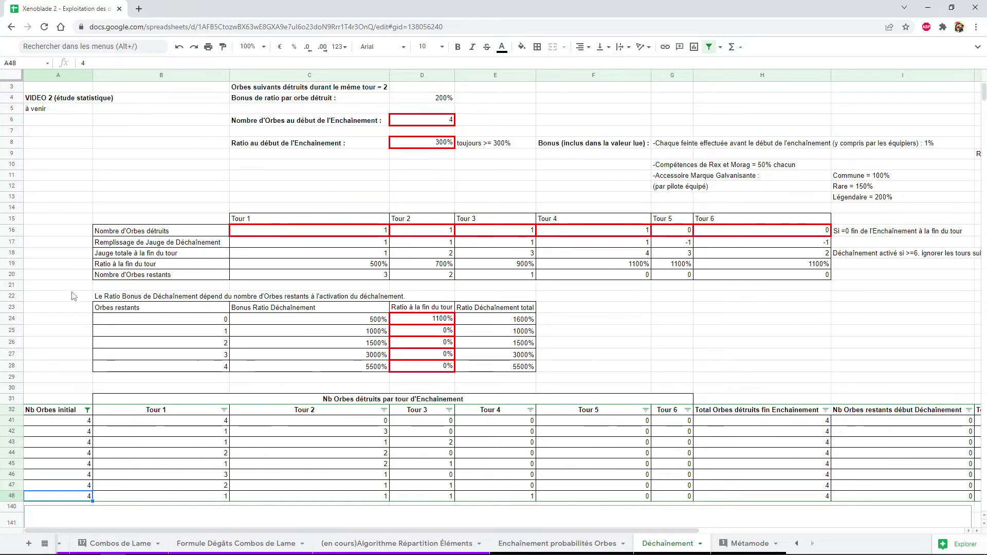
scroll(75, 297, "down", 2)
left_click(184, 346)
key("Left")
key("Right")
key("Right")
key("Right")
key("Right")
key("Right")
key("Left")
key("Left")
key("Left")
key("Left")
key("Left")
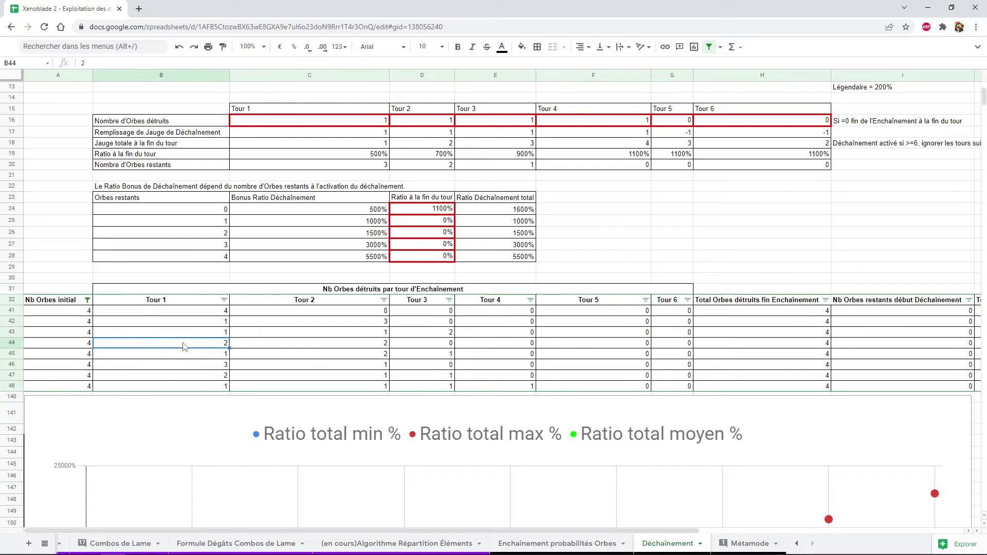
key("Down")
key("Down")
key("Down")
key("Down")
key("Left")
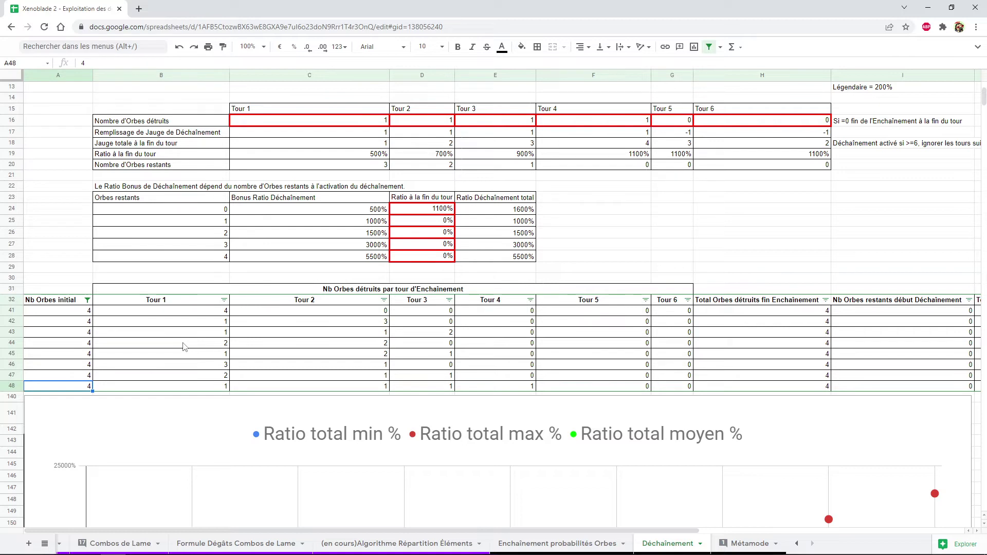
key("Right")
key("Right")
key("Right")
key("Right")
key("Right")
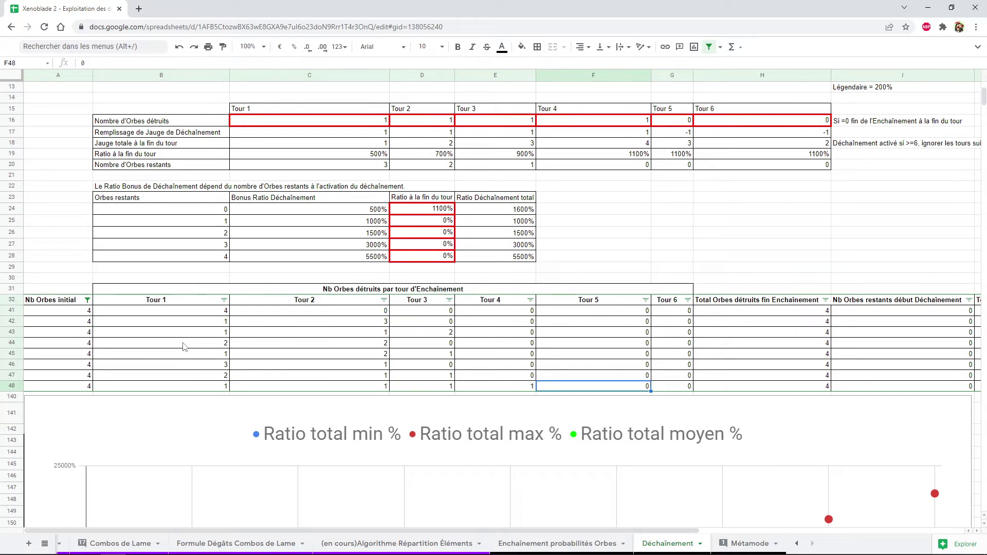
key("Left")
key("Home")
key("Right")
key("Right")
key("Right")
key("Right")
key("Right")
key("Left")
key("Left")
key("Left")
key("Left")
key("Right")
key("Up")
key("Right")
key("Right")
key("Right")
key("Left")
key("Left")
key("Left")
key("Left")
key("Left")
key("Right")
key("Down")
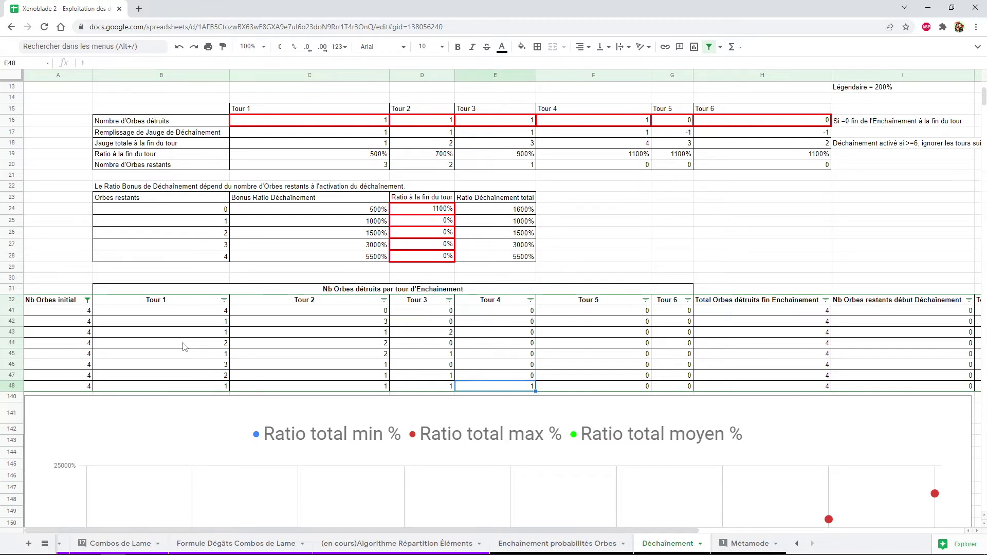
key("Right")
key("Right")
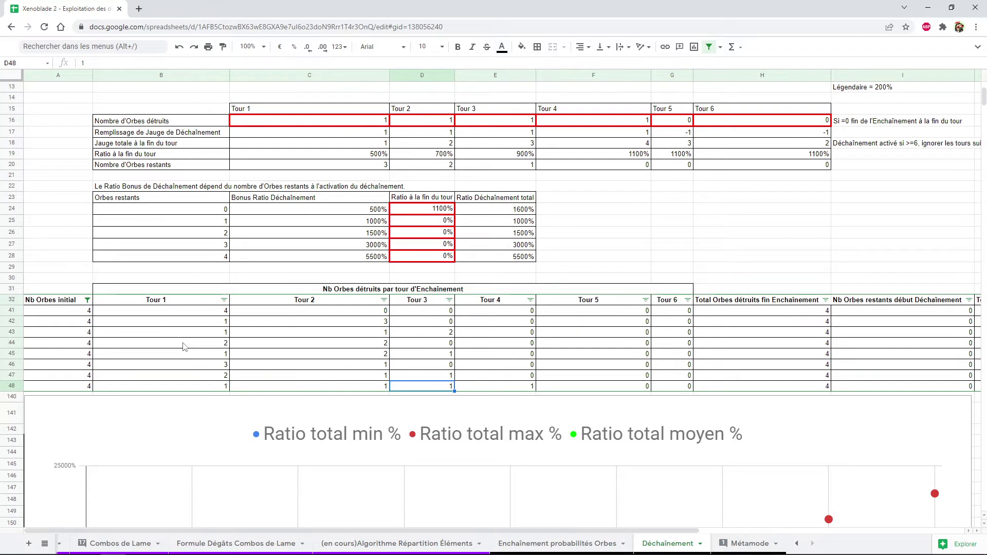
key("Left")
key("Left")
key("Up")
key("Up")
key("Up")
key("Up")
key("Down")
key("Down")
key("Down")
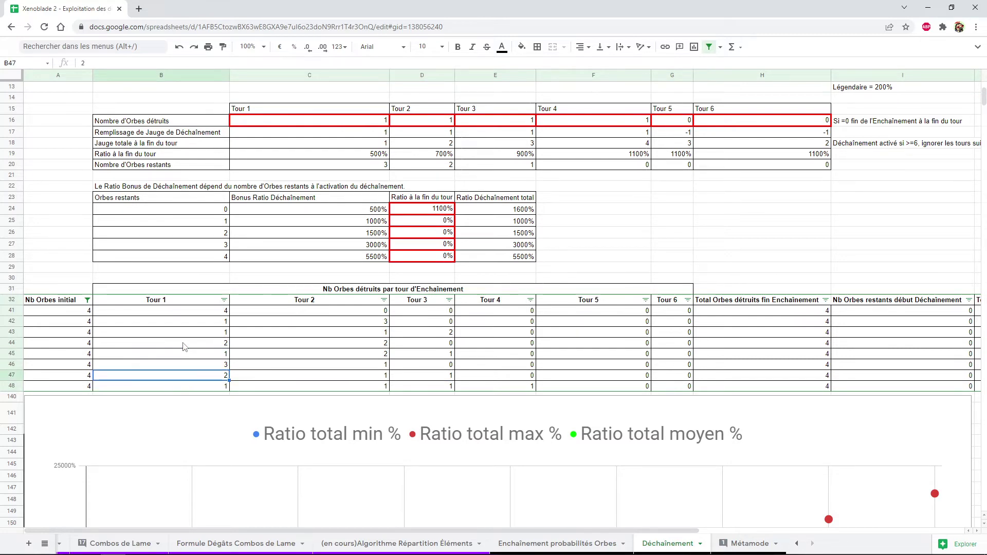
key("Right")
key("Right")
key("Right")
key("Right")
key("Right")
key("Right")
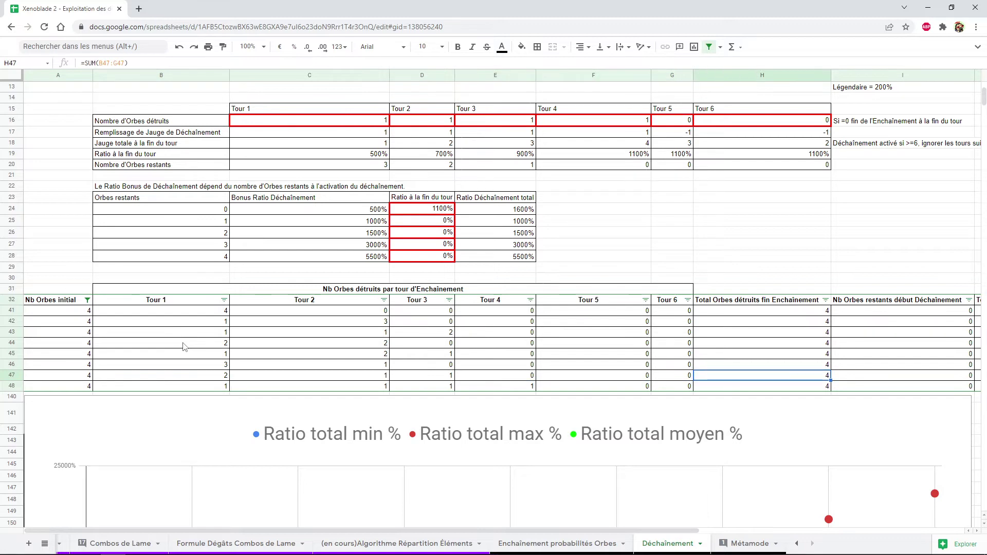
key("Left")
key("Left")
key("Left")
key("Left")
key("Left")
key("Left")
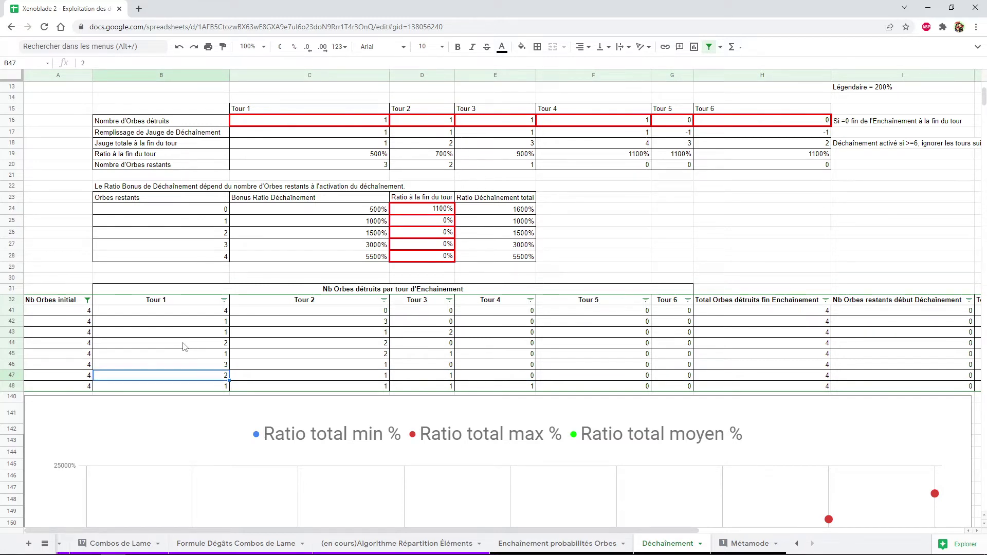
key("Right")
key("Up")
key("Up")
key("Up")
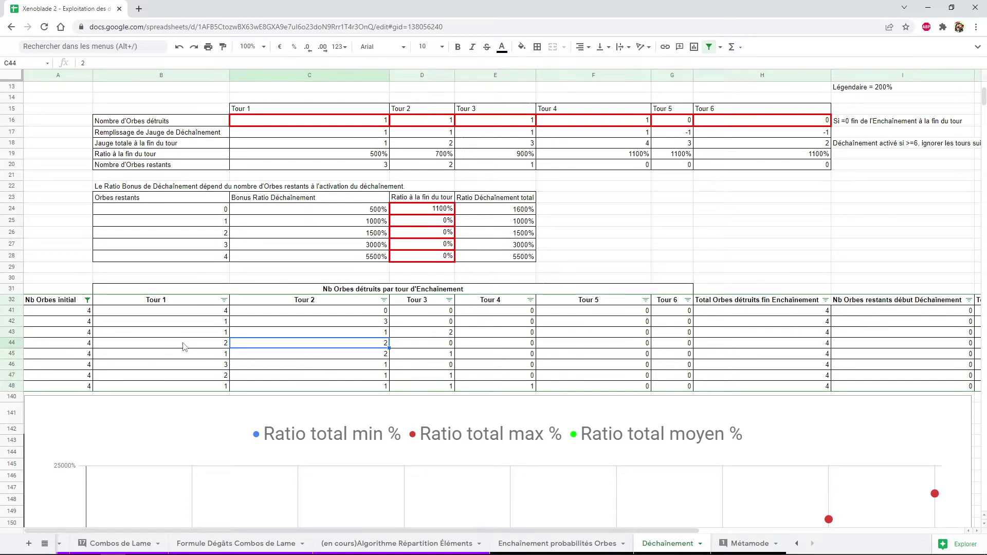
key("Right")
key("Up")
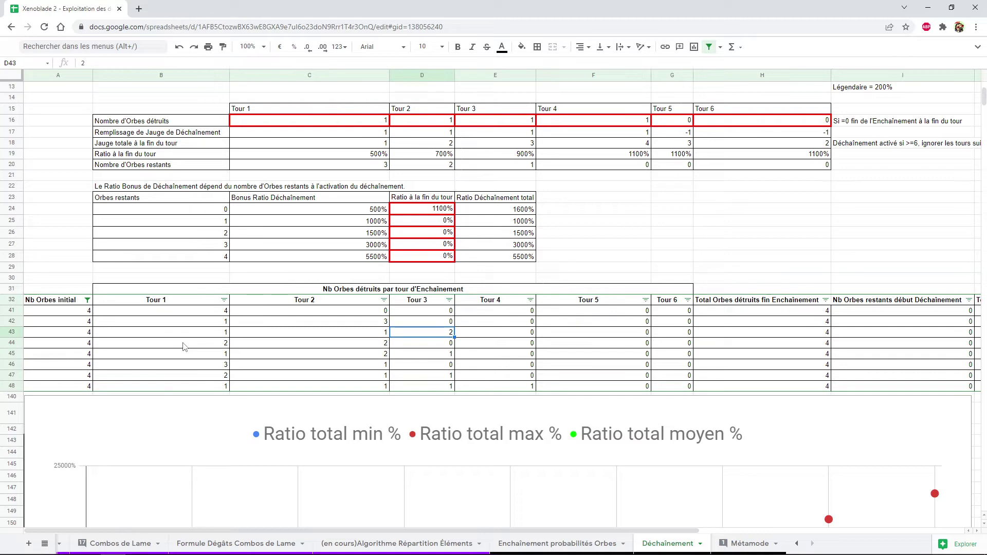
key("Right")
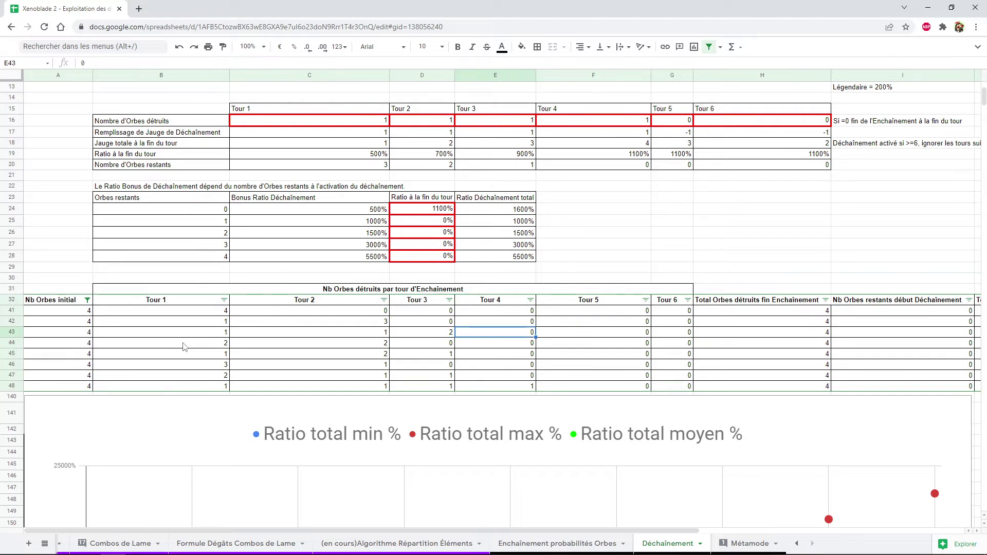
key("Right")
key("Right")
key("Right")
key("Right")
key("Right")
key("Right")
key("Right")
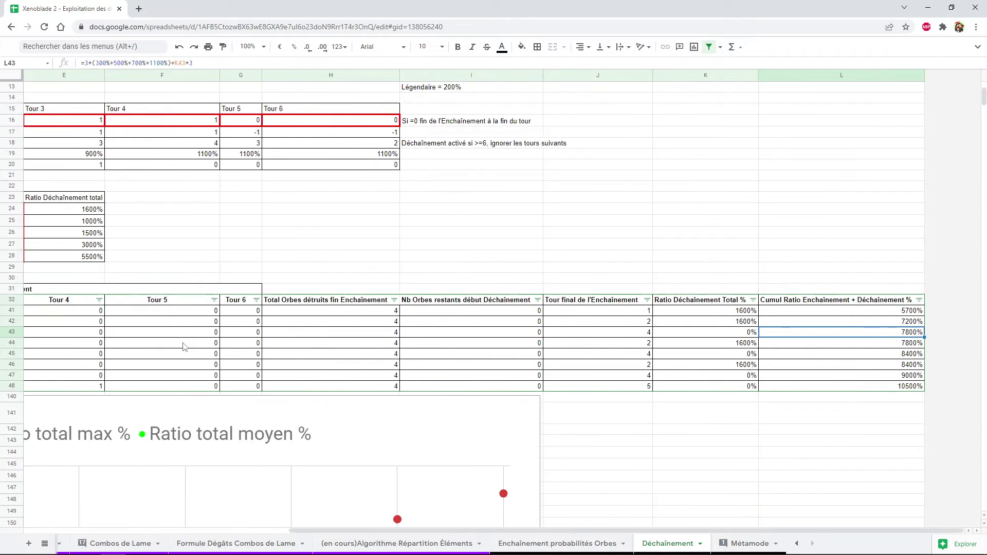
key("Left")
key("Left")
key("Left")
key("Left")
key("Left")
key("Left")
key("Left")
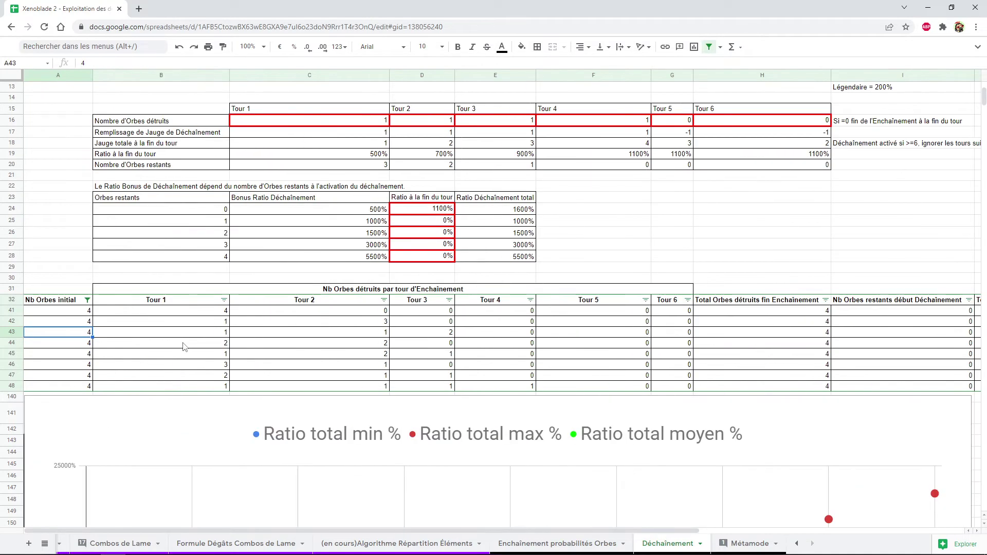
key("Right")
key("Right")
key("Right")
key("Right")
key("Right")
key("Right")
key("Right")
key("Right")
key("Right")
key("Left")
key("Left")
key("Left")
key("Right")
key("Up")
key("Up")
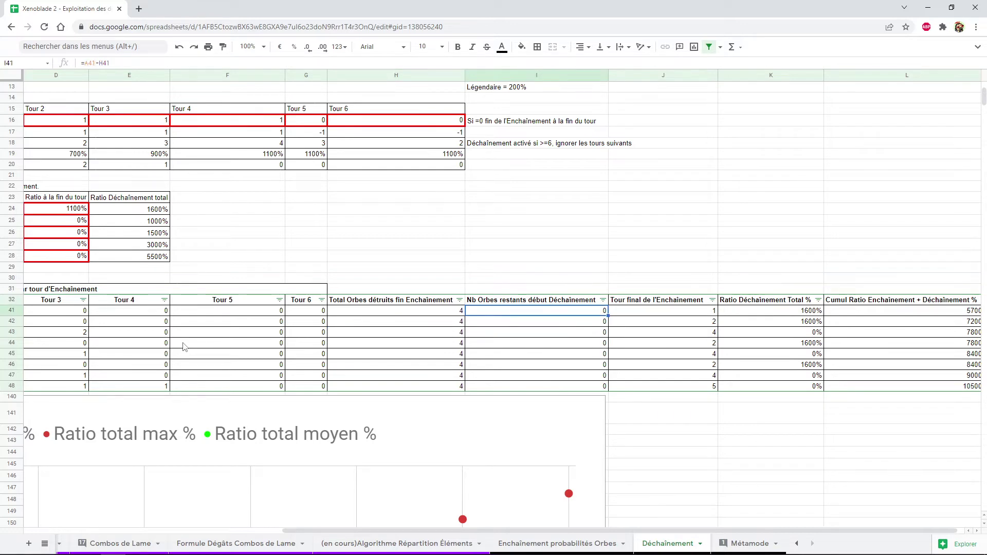
key("Down")
key("Down")
key("Down")
key("Down")
key("Down")
key("Down")
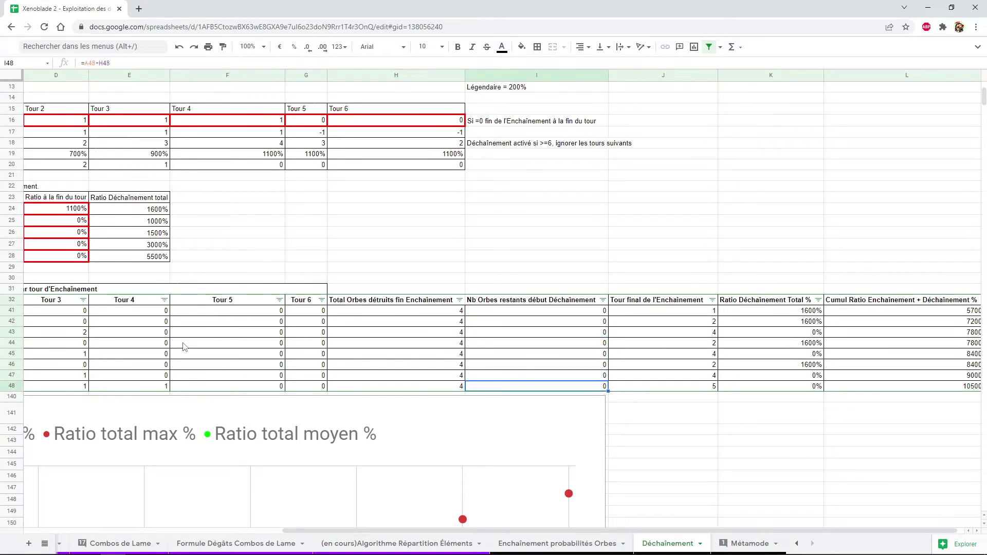
key("Left")
key("Left")
key("Left")
key("Left")
key("Left")
key("Left")
key("Left")
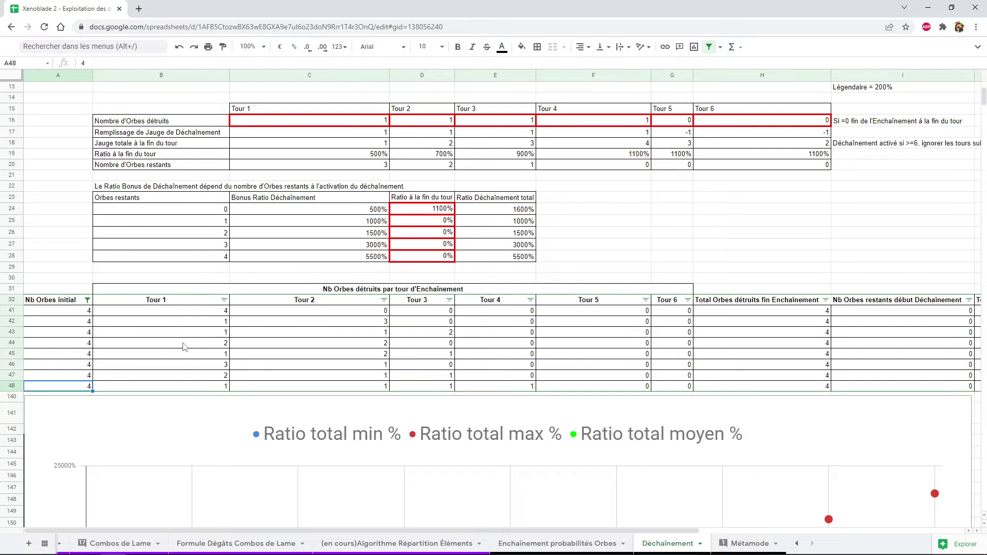
key("Up")
key("Up")
key("Up")
key("Up")
key("Down")
key("Down")
key("Down")
key("Down")
key("Up")
key("Up")
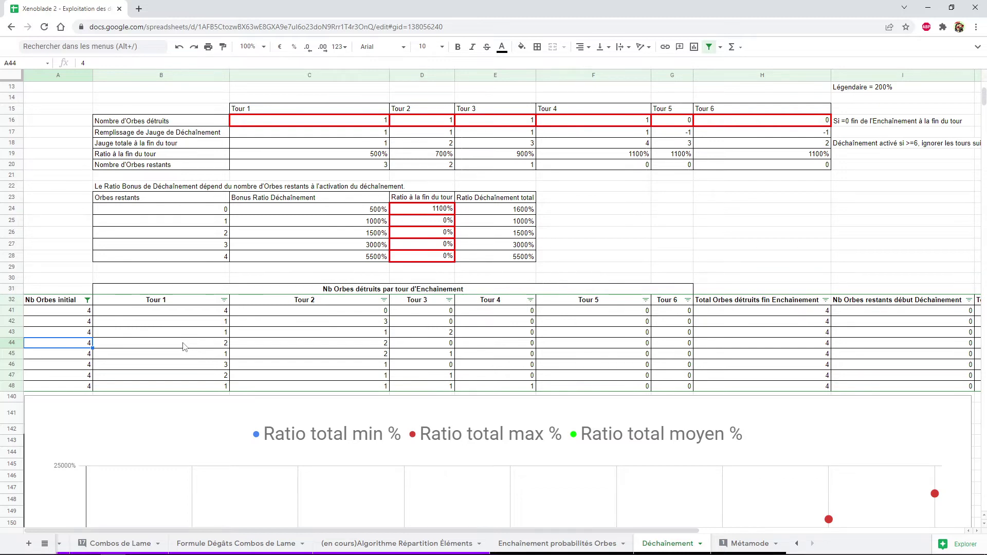
key("Right")
key("Right")
key("Left")
key("Left")
key("Right")
key("Right")
key("Right")
key("Right")
key("Right")
key("Right")
key("Right")
key("Right")
key("Right")
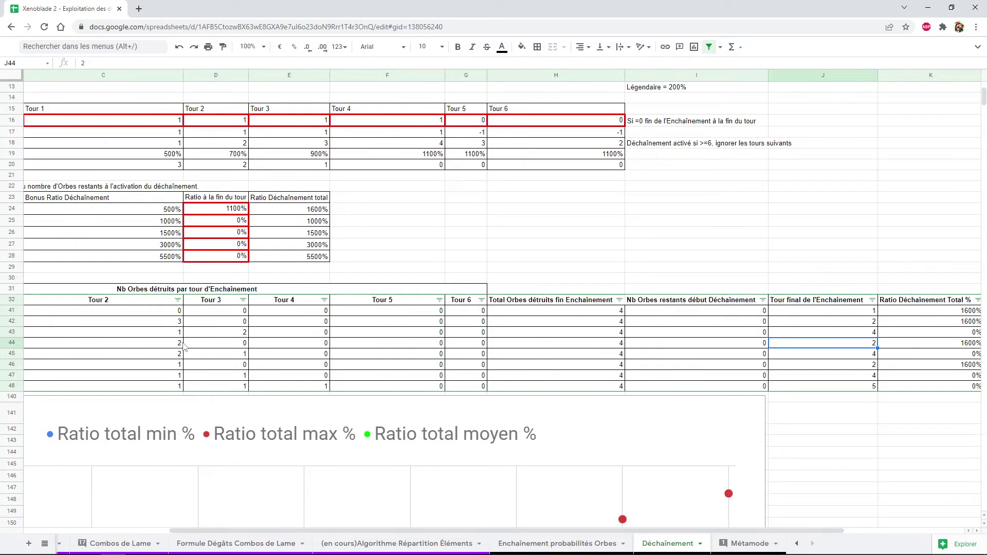
key("Left")
key("Up")
key("Up")
key("Up")
key("Down")
key("Down")
key("Down")
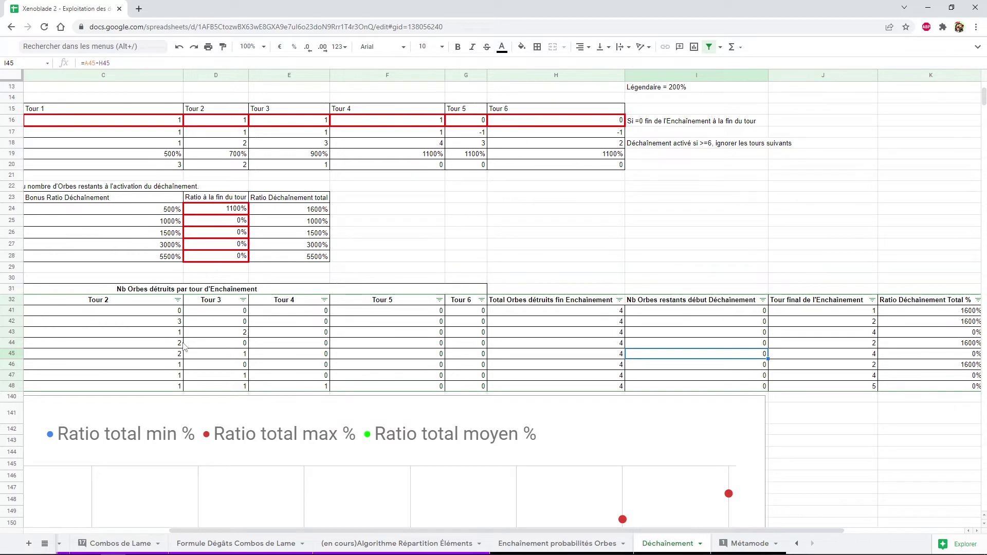
key("Up")
key("Up")
key("Down")
key("Down")
left_click(152, 222)
key("Left")
key("Up")
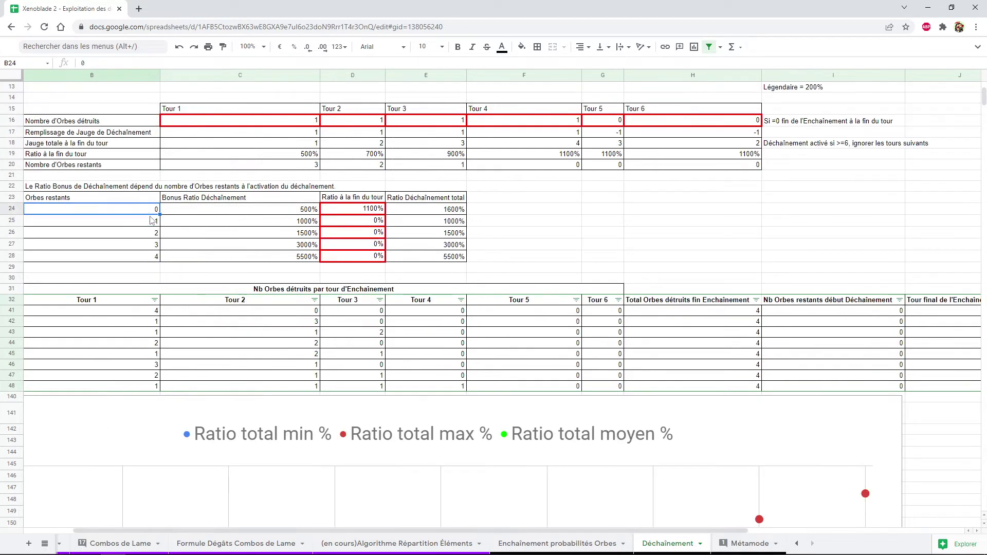
key("Right")
key("Right")
key("Right")
key("shift+Left")
key("shift+Left")
key("shift+Right")
key("shift+Right")
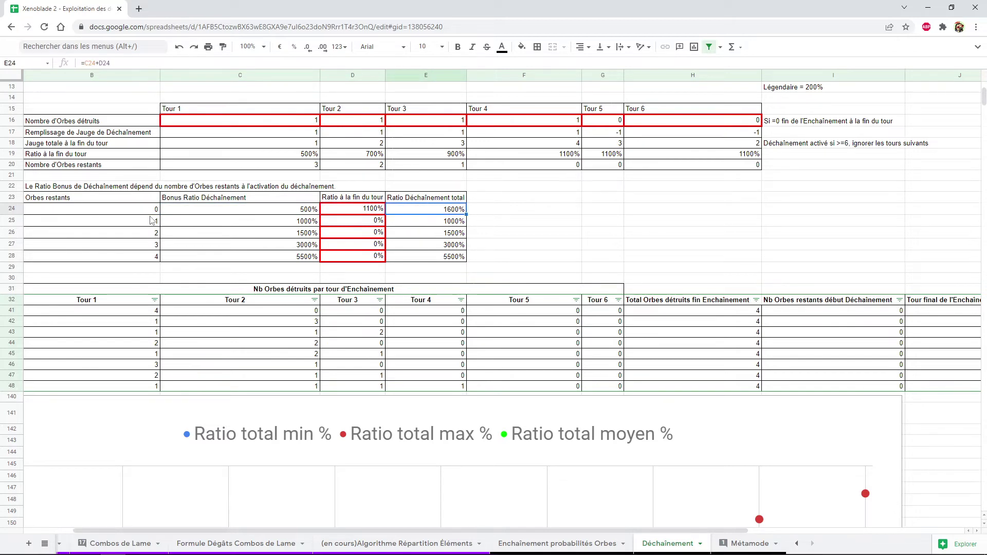
key("Right")
key("Right")
key("Down")
key("Down")
key("Down")
key("Down")
key("Down")
key("Down")
key("Down")
key("Down")
key("Down")
key("Left")
key("Home")
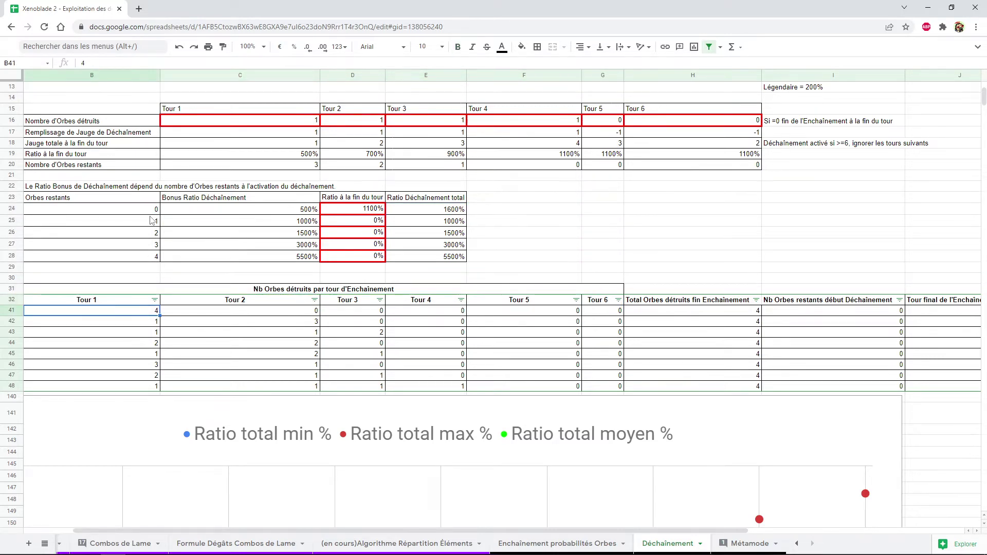
key("Left")
key("Down")
key("Down")
key("Down")
key("Down")
key("Down")
key("Up")
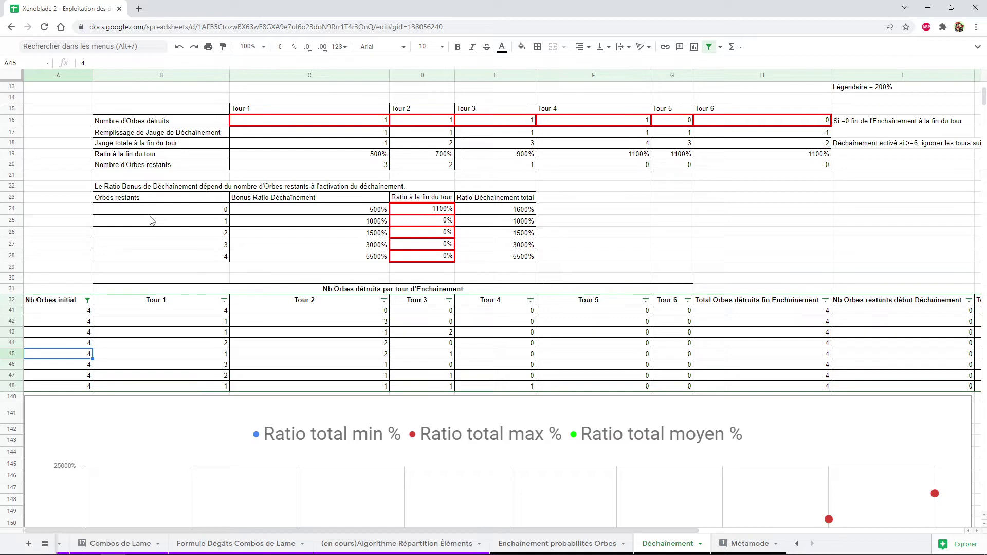
left_click(200, 311)
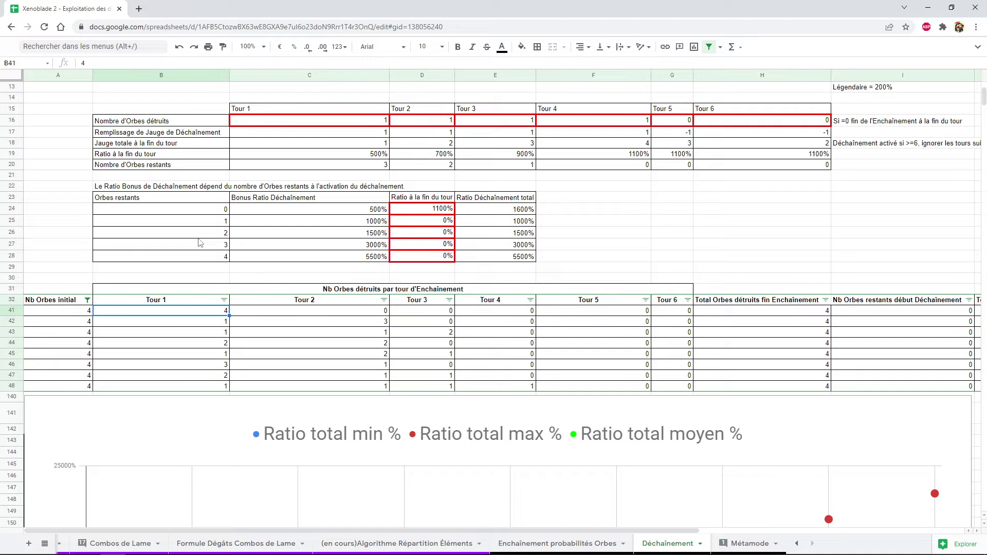
key("Down")
key("Down")
key("Down")
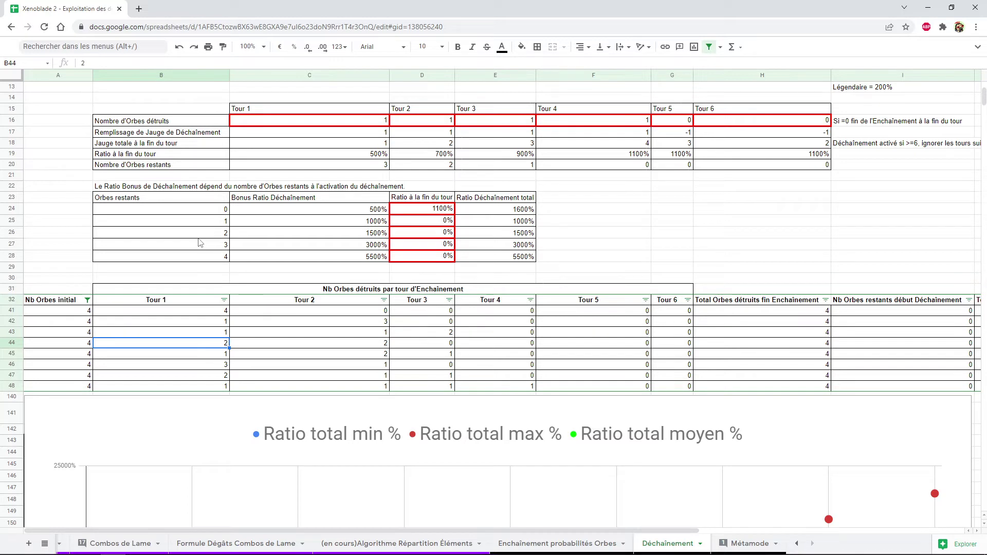
key("Right")
key("Right")
key("Right")
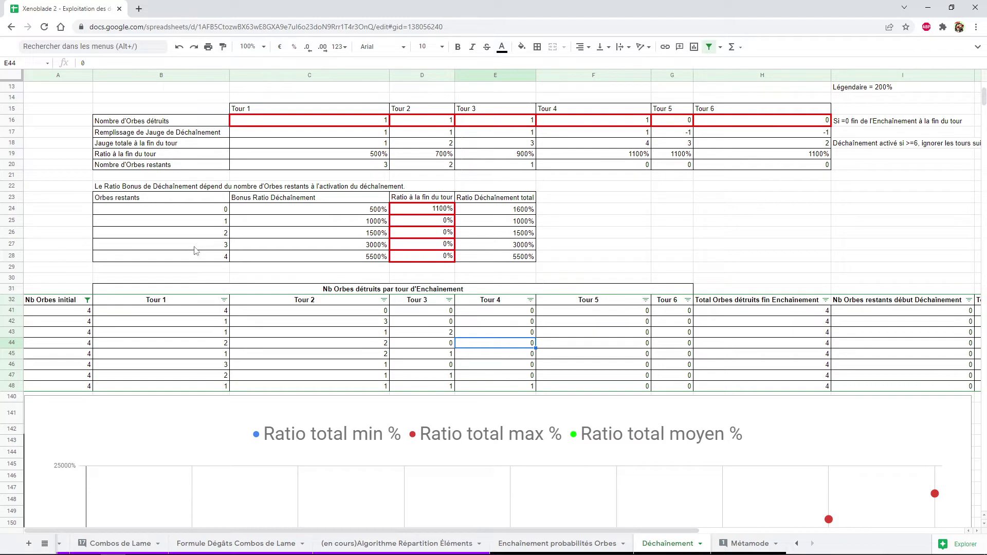
left_click(78, 355)
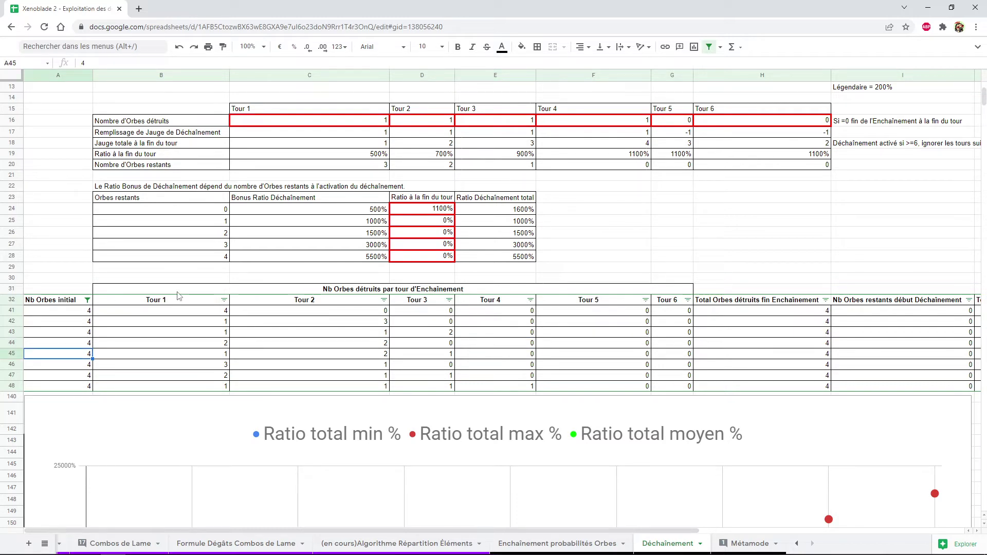
key("Right")
key("Right")
key("Right")
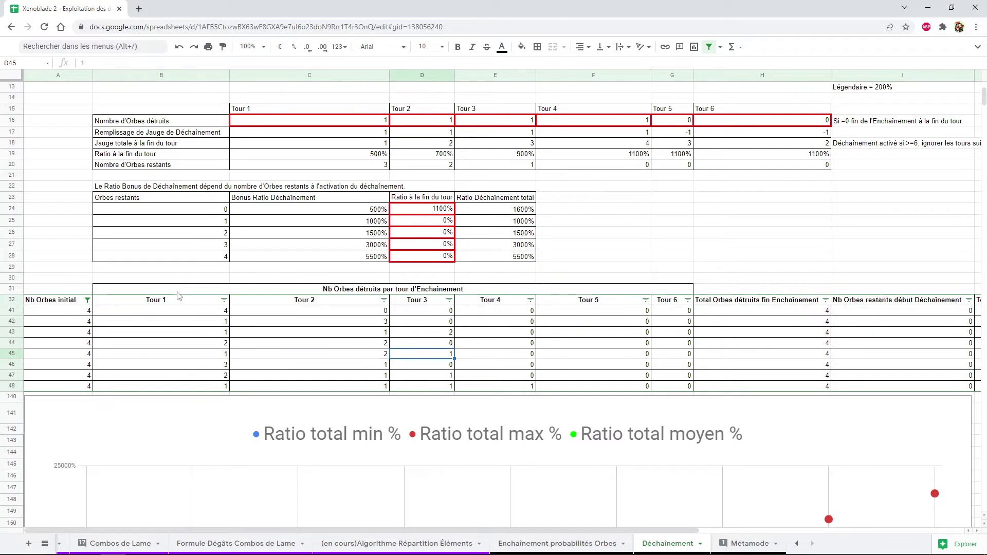
Filter the Nb Orbes initial column to show only the value 8
left_click(87, 299)
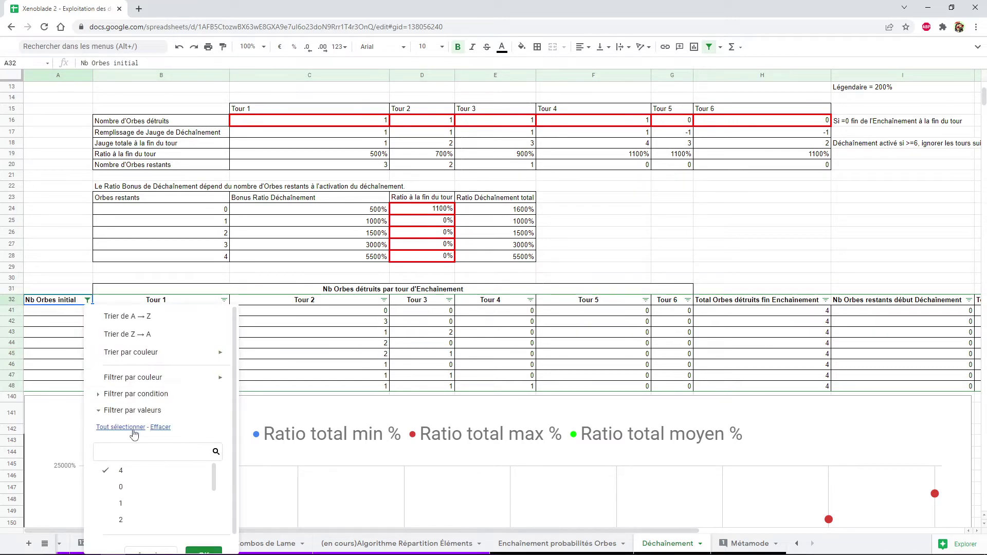
left_click(160, 427)
scroll(133, 482, "down", 3)
left_click(121, 520)
left_click(204, 551)
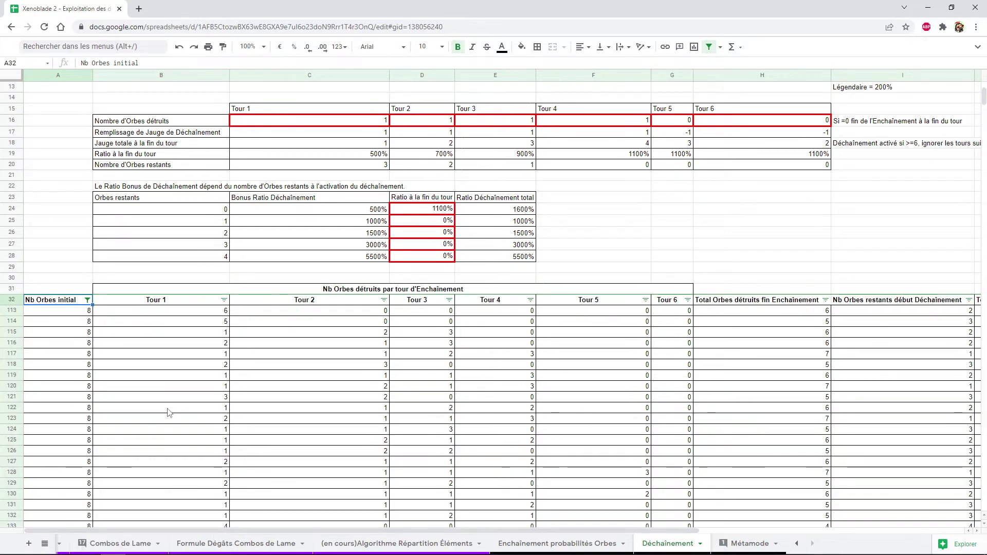
Inspect row 133's Tour 1 value, total orbs destroyed and remaining orbs
scroll(169, 413, "down", 3)
scroll(169, 413, "down", 3)
scroll(169, 413, "up", 3)
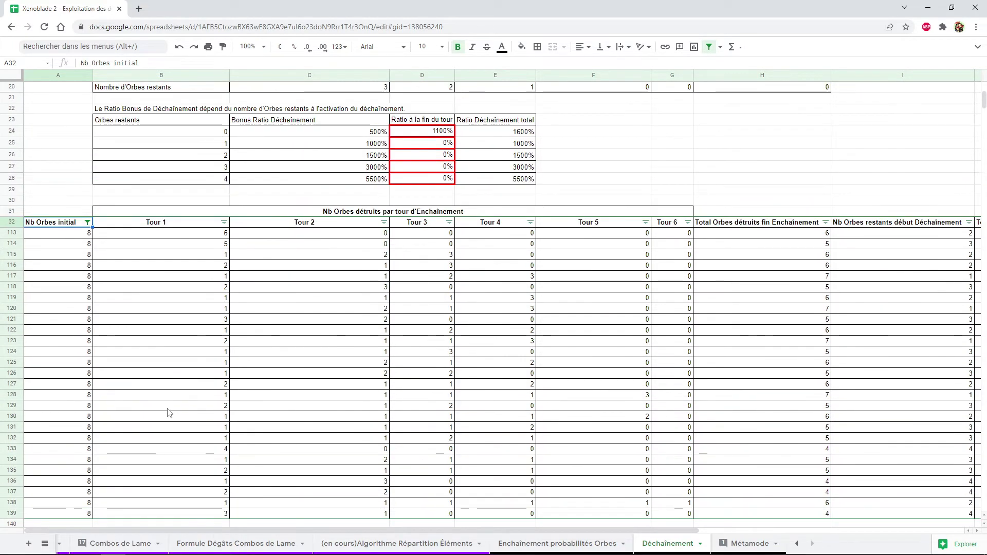
scroll(169, 413, "down", 1)
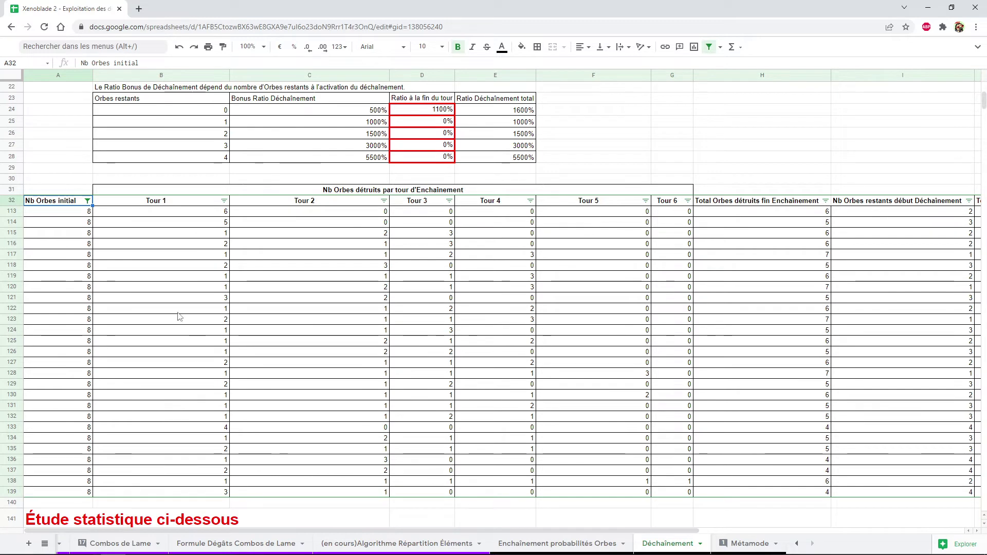
left_click(110, 427)
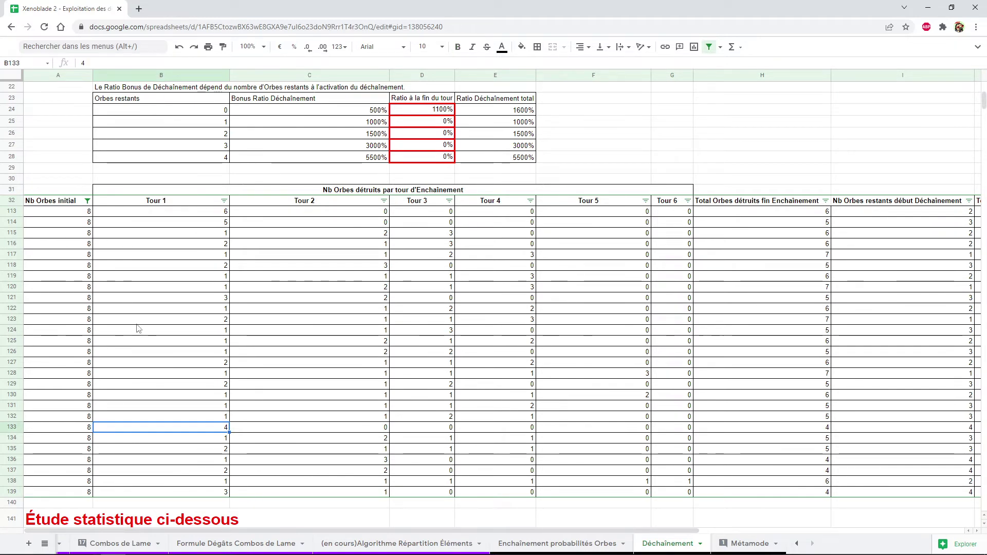
key("Right")
key("Right")
key("Right")
key("Right")
key("Right")
key("Right")
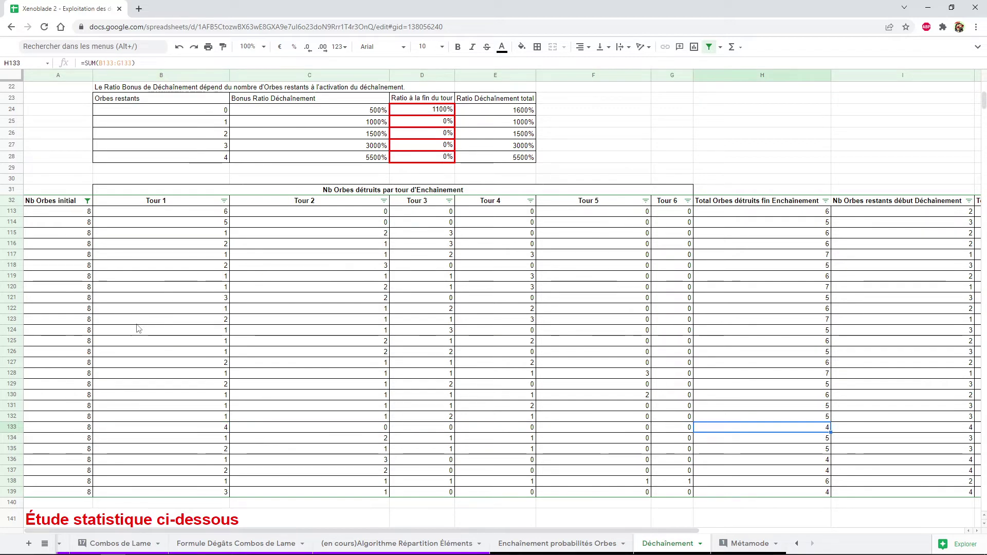
key("Right")
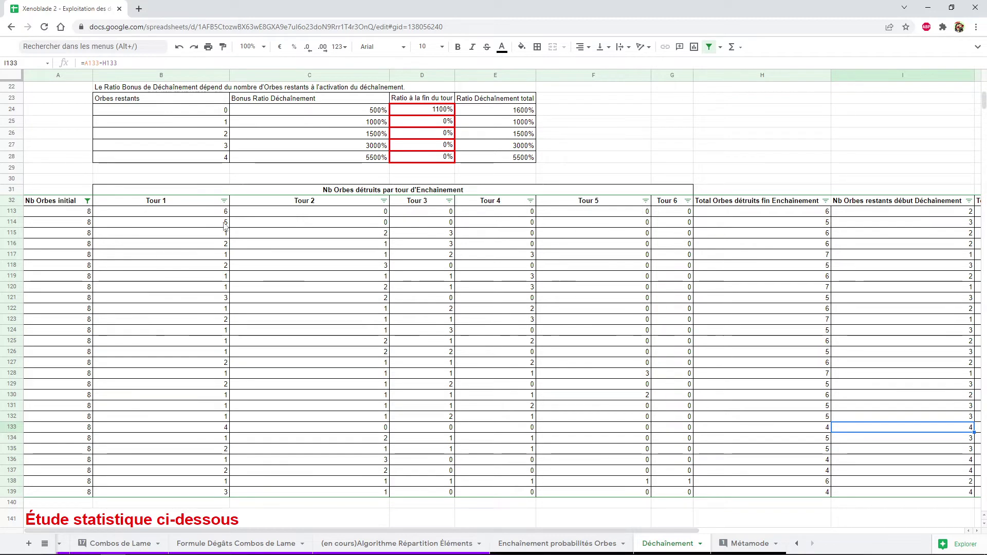
Review the 4-remaining-orbs row of the ratio table, including its 5500% bonus
left_click_drag(220, 159, 488, 167)
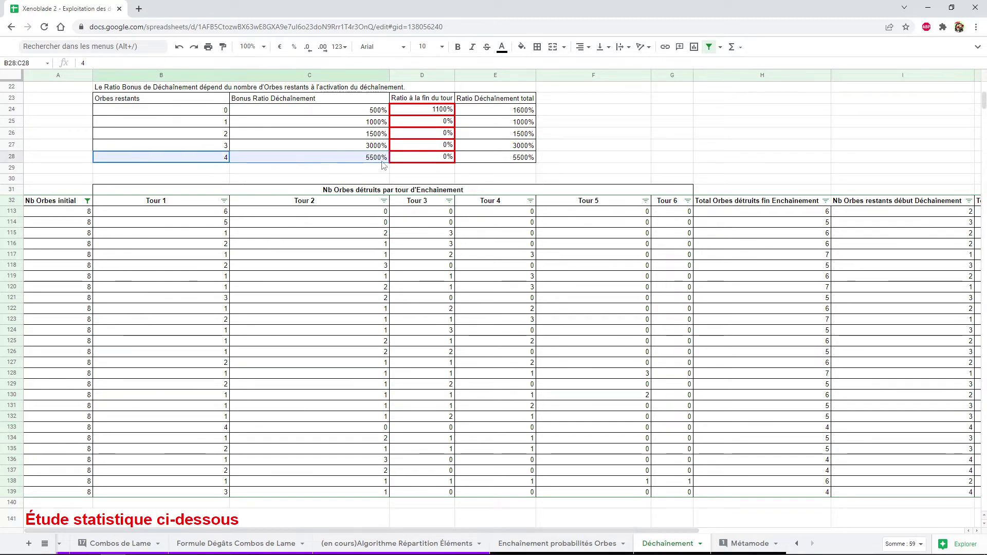
left_click(358, 161)
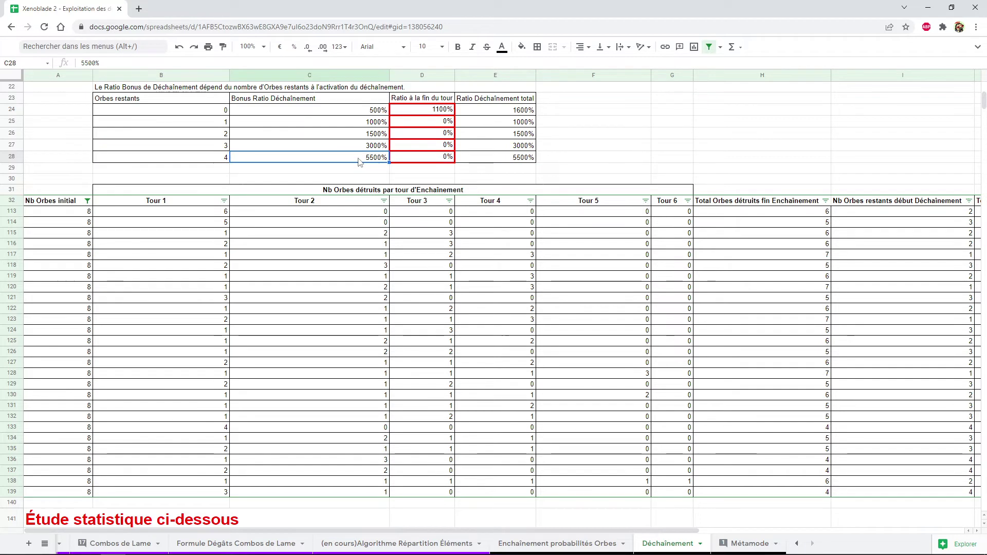
key("Right")
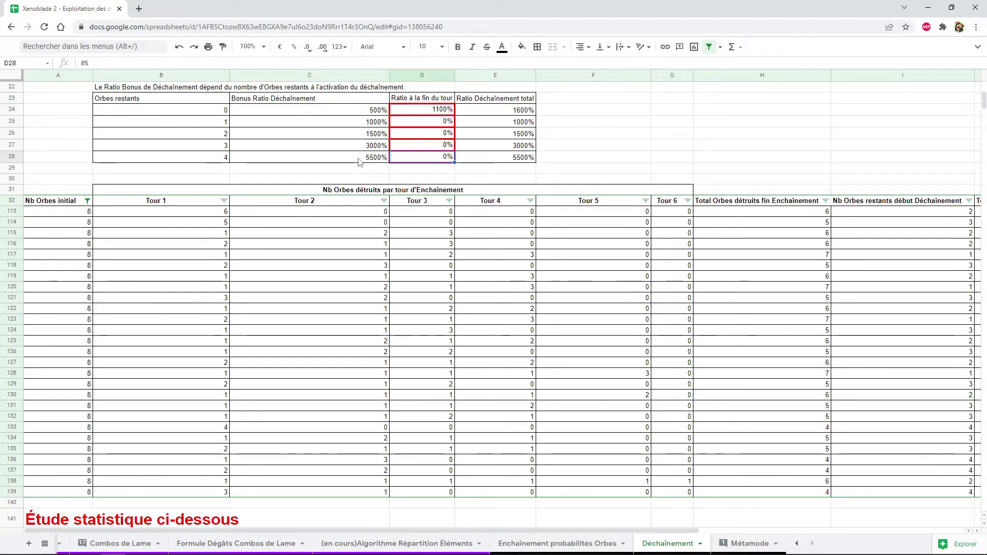
key("Up")
key("Up")
key("Up")
key("Up")
key("Up")
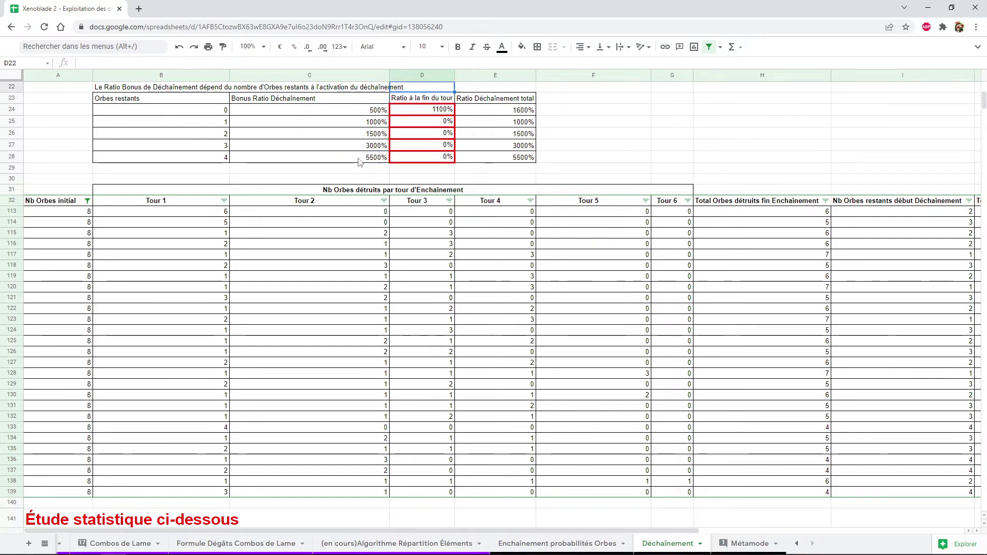
key("Up")
key("Up")
key("Up")
key("Down")
key("Down")
key("Down")
key("Down")
key("Down")
key("Down")
key("Down")
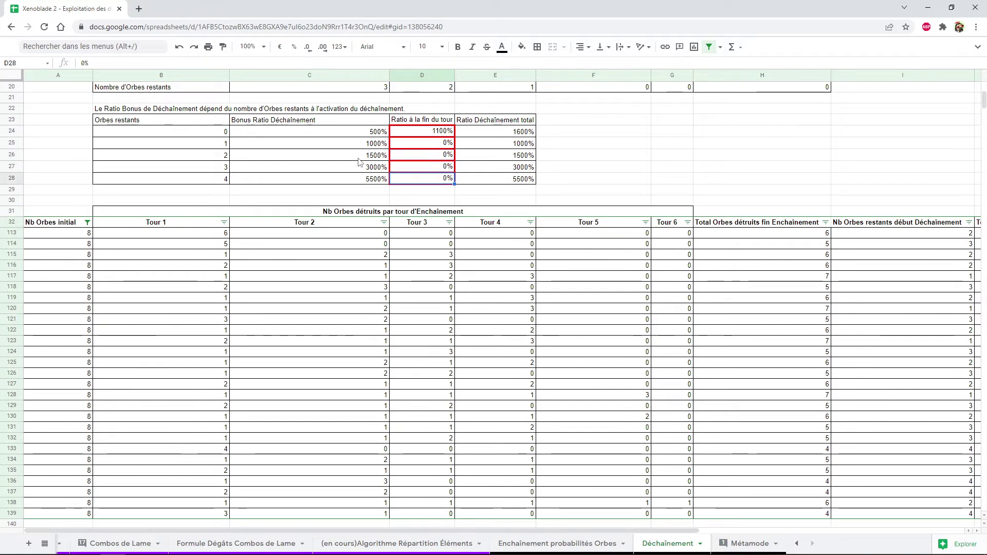
key("Left")
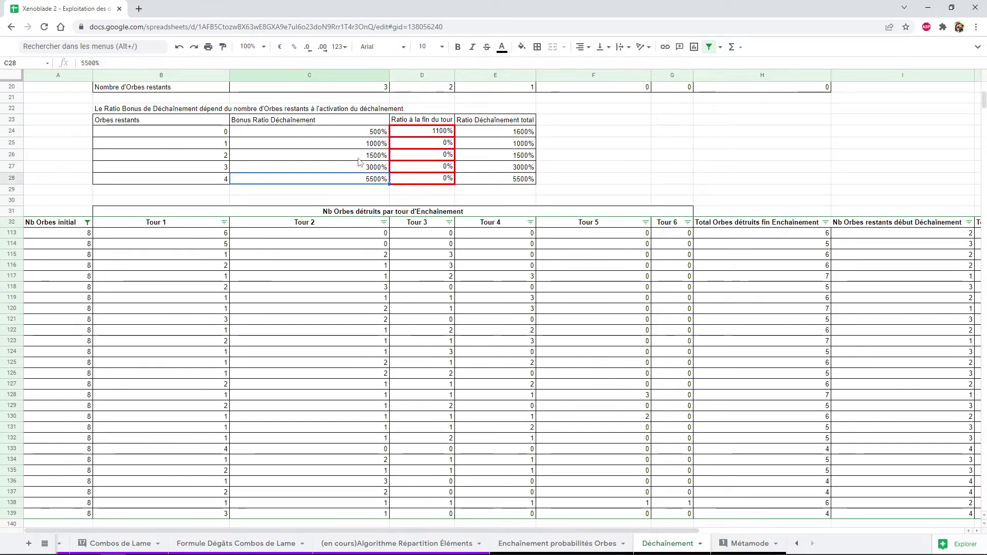
scroll(436, 159, "up", 5)
Set 8 starting orbs, with 4 destroyed in Tour 1 and 0 in Tours 2–4
left_click(437, 140)
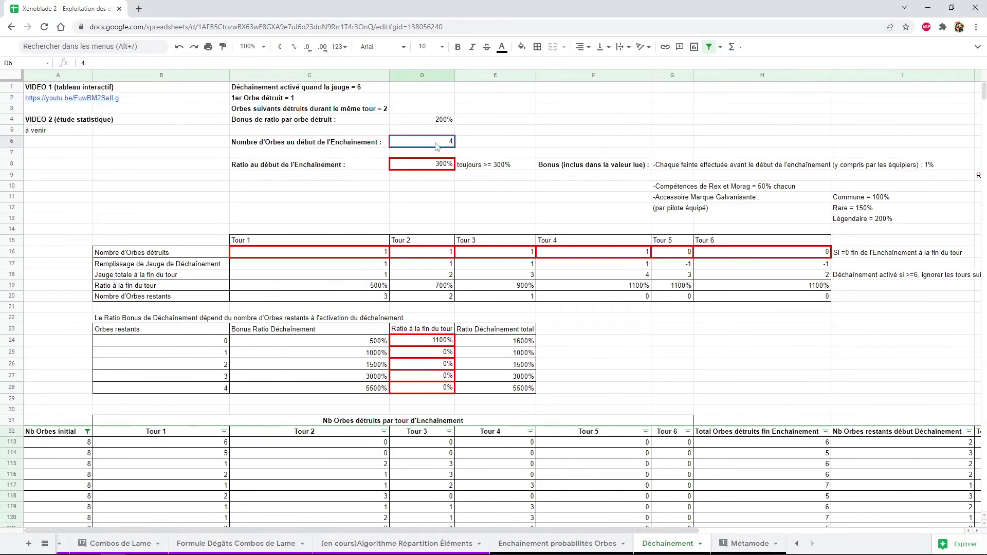
type("8")
key("Return")
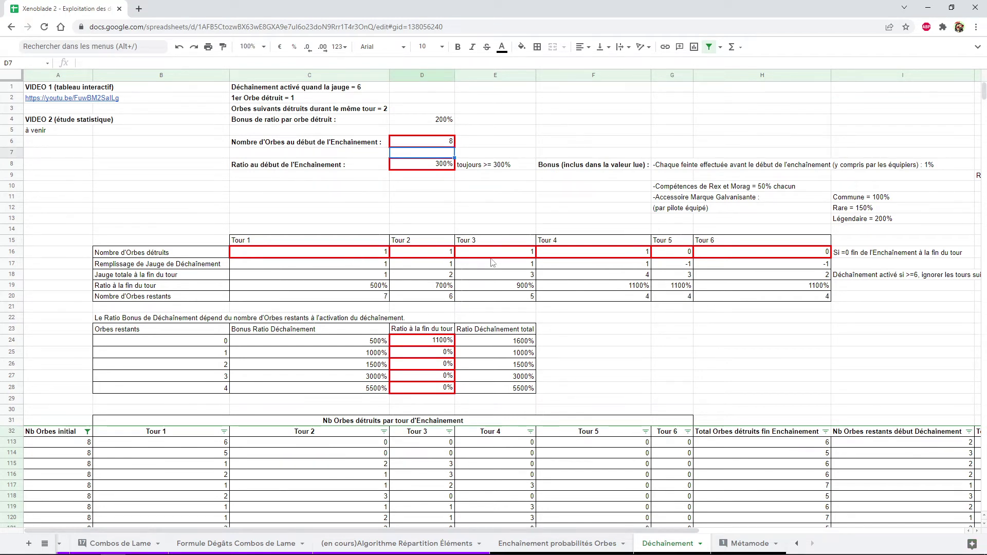
left_click(582, 256)
type("0")
key("Left")
type("0")
key("Left")
type("0")
key("Left")
type("4")
key("Return")
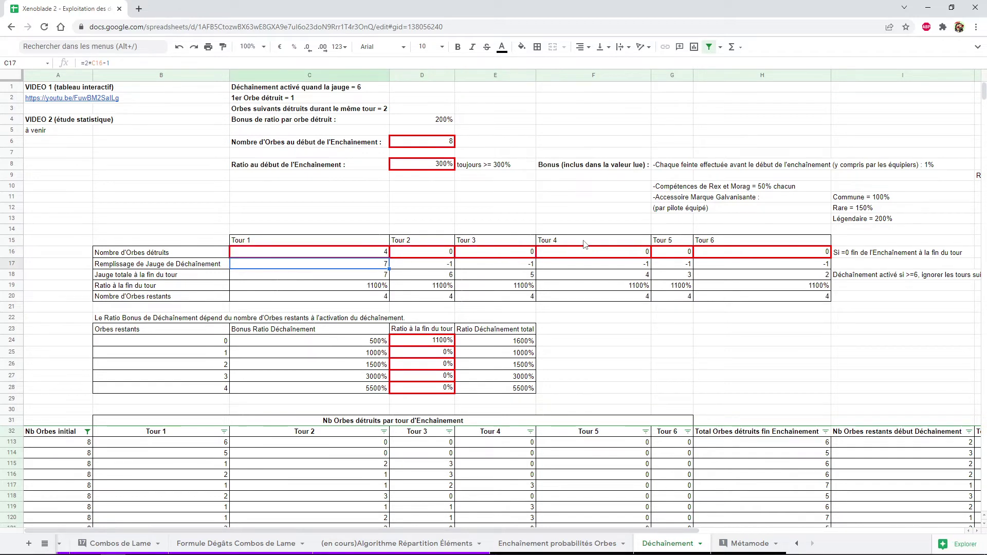
Paste 1100% as the 4-remaining end-of-turn ratio and clear the 0-remaining ratio
left_click(358, 287)
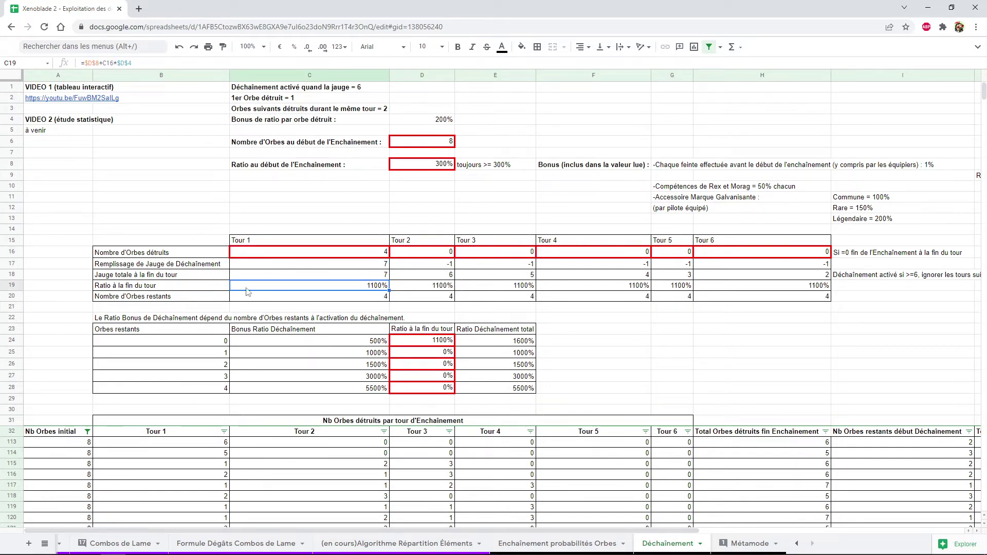
scroll(307, 292, "down", 1)
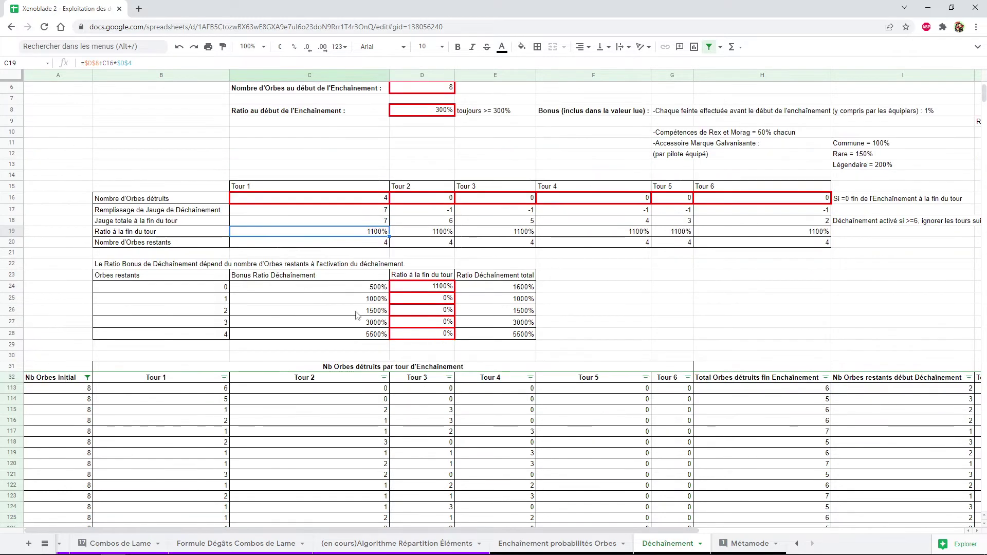
left_click(437, 337)
key("ctrl+v")
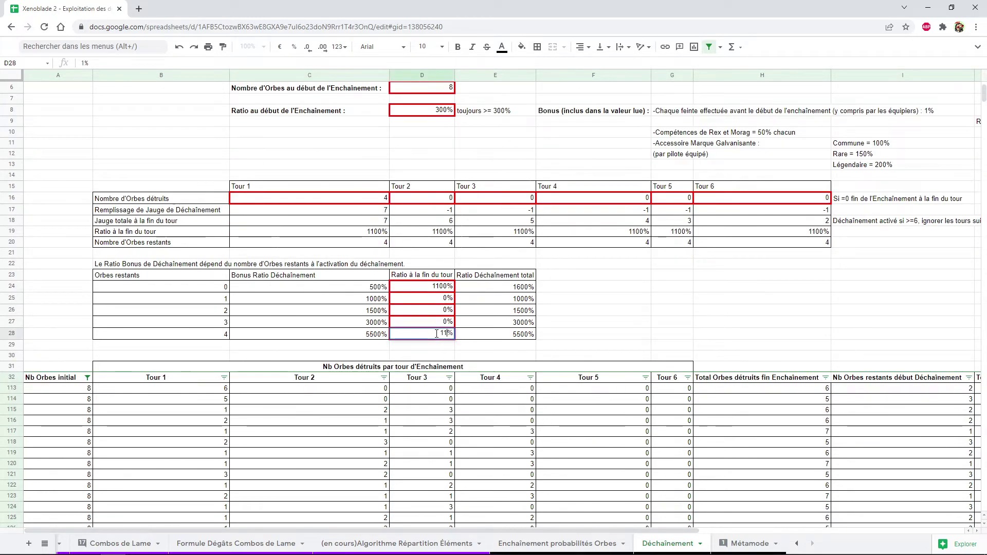
key("Up")
key("Up")
key("Up")
key("Up")
key("Delete")
key("Down")
key("Down")
key("Down")
key("Down")
Check the 6600% total ratio for 4 remaining orbs
key("Right")
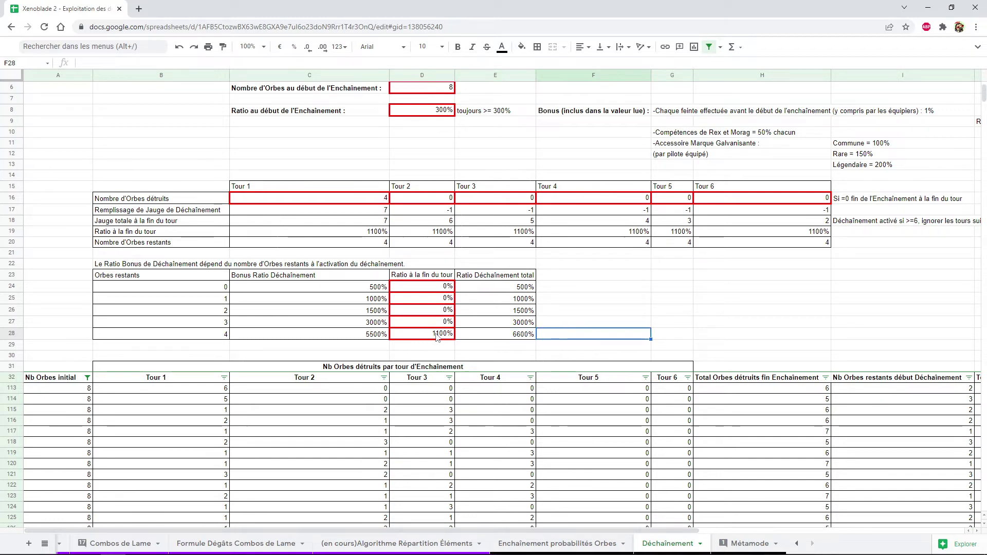
scroll(429, 329, "down", 2)
scroll(419, 324, "down", 2)
scroll(419, 324, "up", 2)
scroll(420, 360, "up", 1)
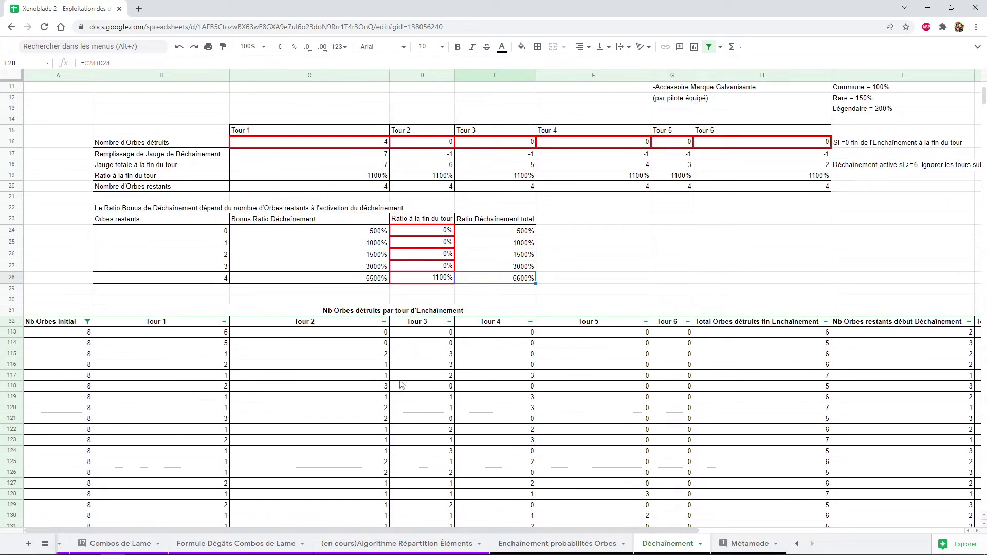
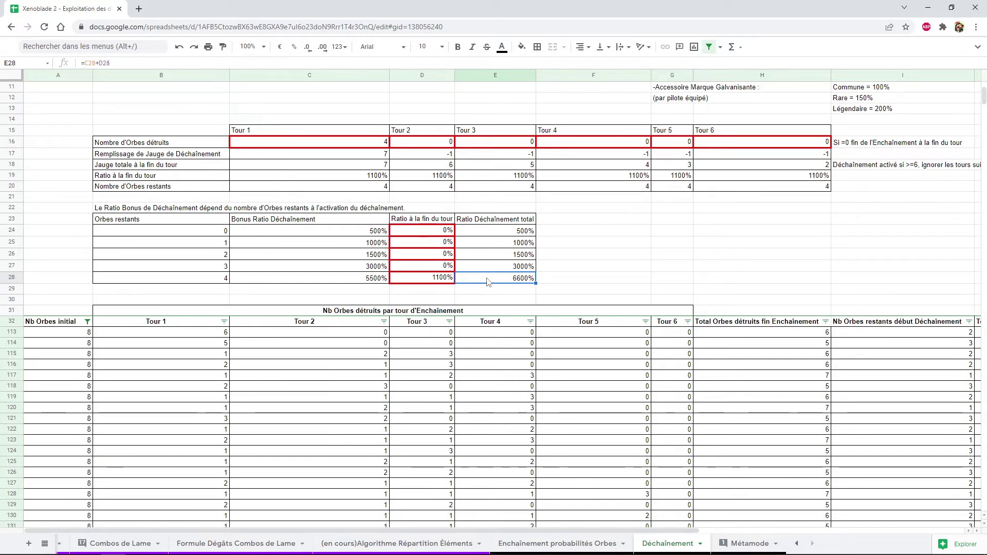
Step down through the filtered chain rows and select row 133
key("Down")
key("Down")
key("Down")
key("Down")
key("Down")
key("Down")
key("Down")
key("Down")
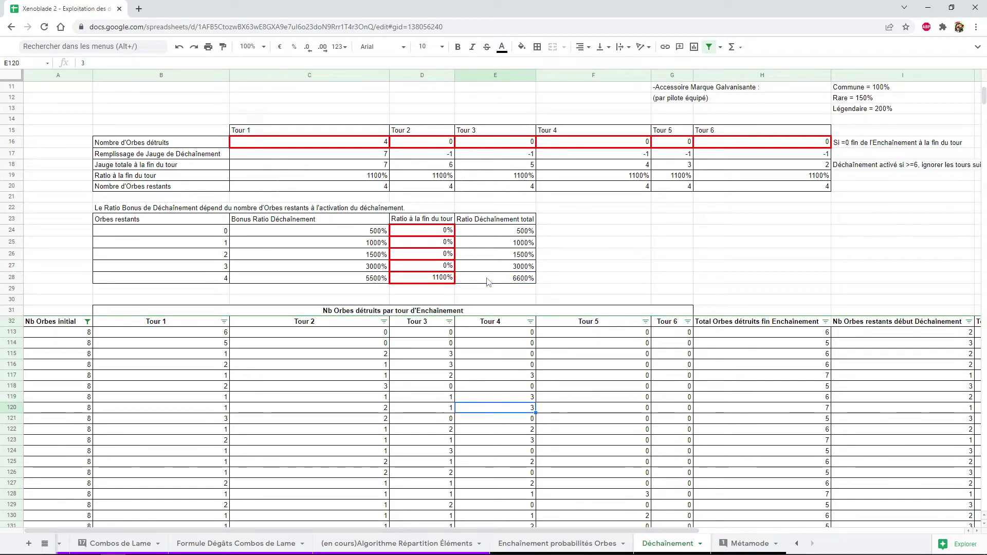
key("Down")
key("Down")
key("Down")
key("Down")
key("Down")
key("Down")
key("Down")
key("Down")
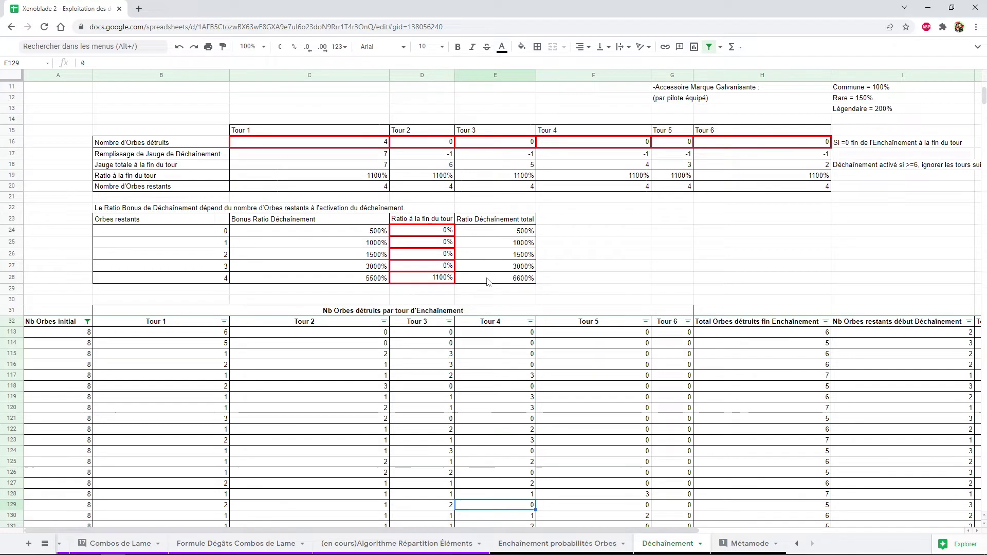
key("Down")
key("Down")
key("Down")
key("Down")
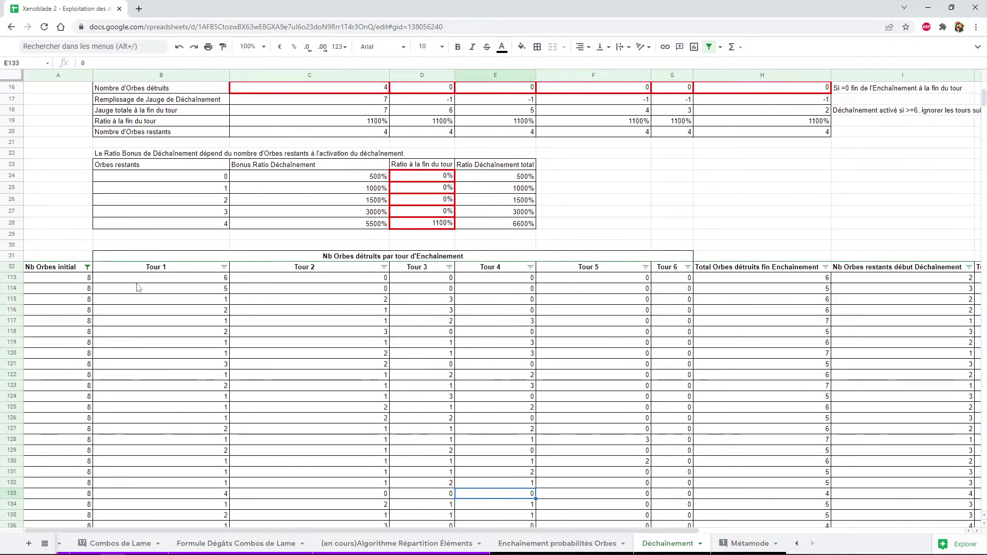
left_click(192, 469)
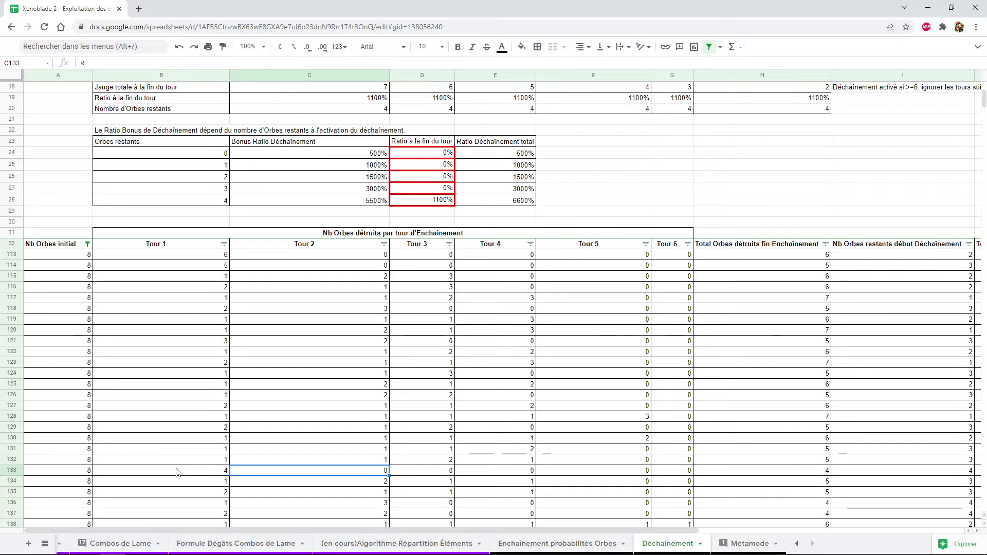
left_click(15, 469)
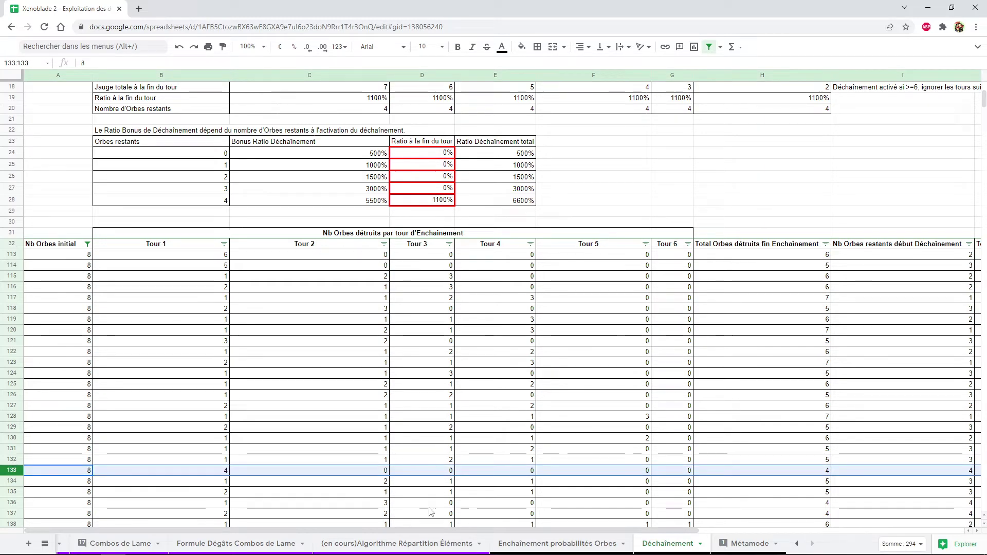
Scroll across the results table and select the bonus ratio values to see their sum
left_click_drag(429, 529, 668, 530)
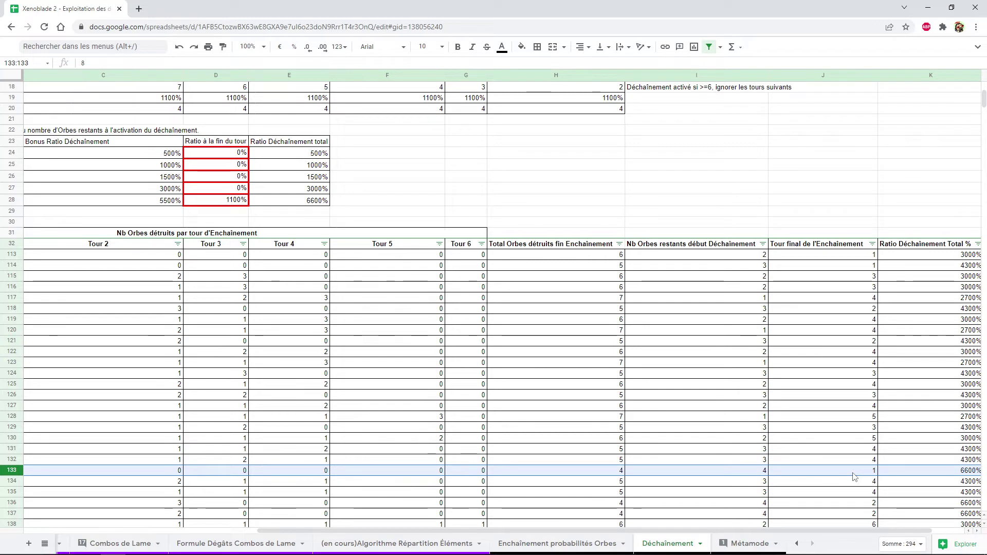
left_click_drag(856, 528, 889, 528)
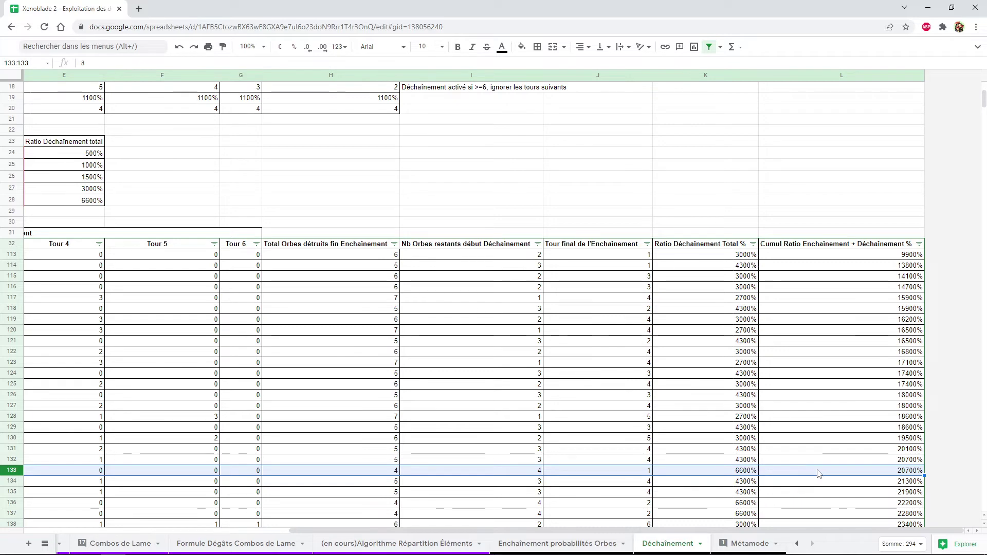
left_click_drag(693, 536, 556, 536)
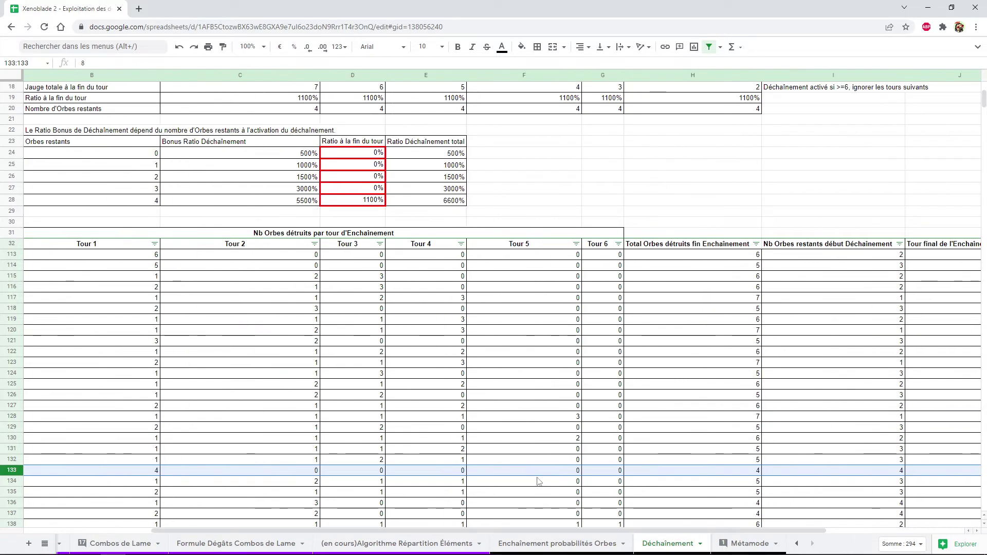
scroll(468, 381, "up", 3)
scroll(283, 236, "up", 3)
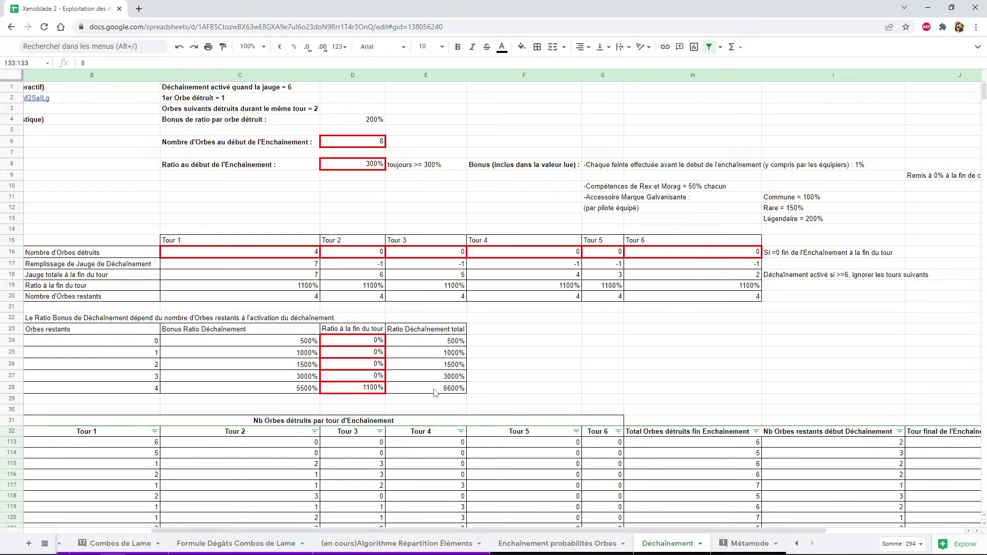
left_click_drag(551, 529, 691, 530)
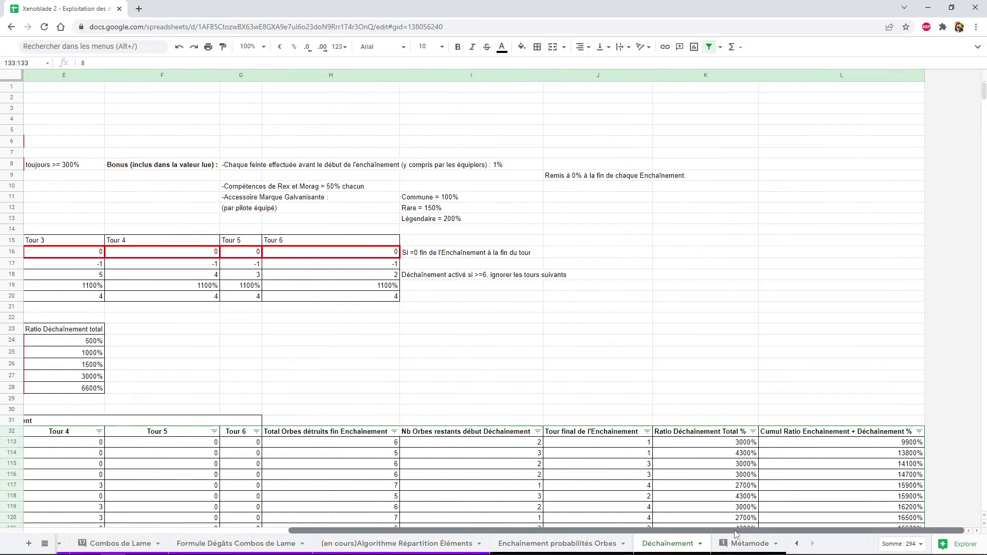
scroll(741, 432, "down", 3)
scroll(741, 432, "down", 3)
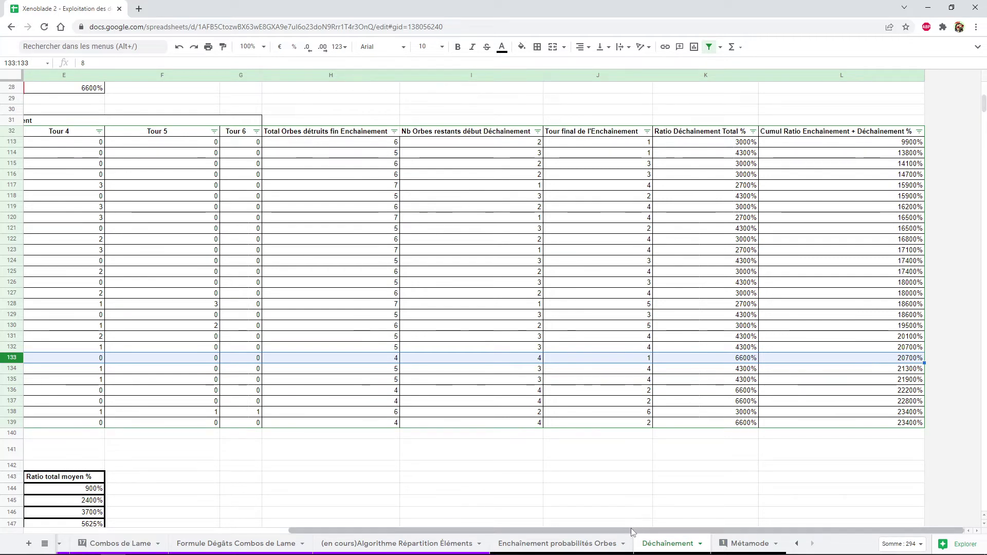
left_click_drag(632, 533, 321, 529)
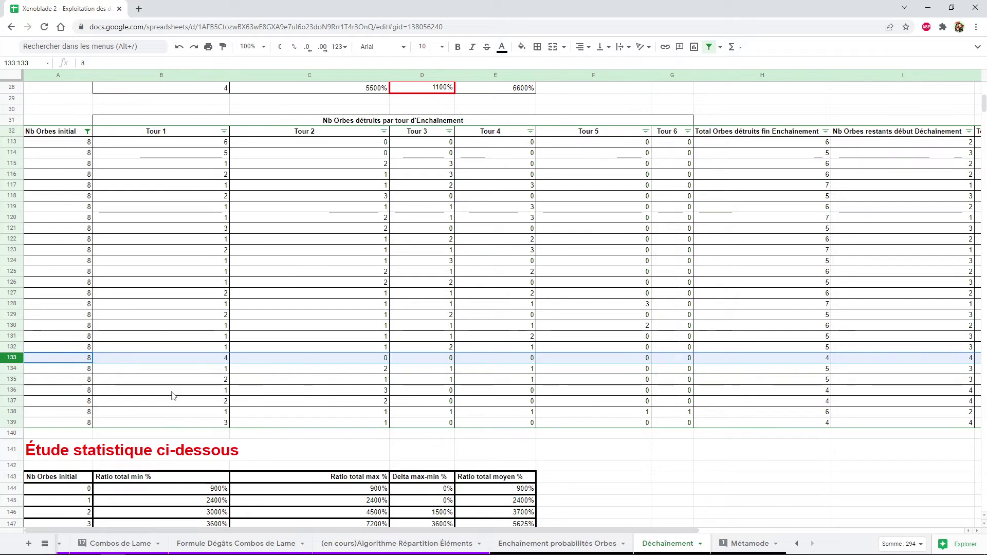
left_click_drag(285, 530, 452, 530)
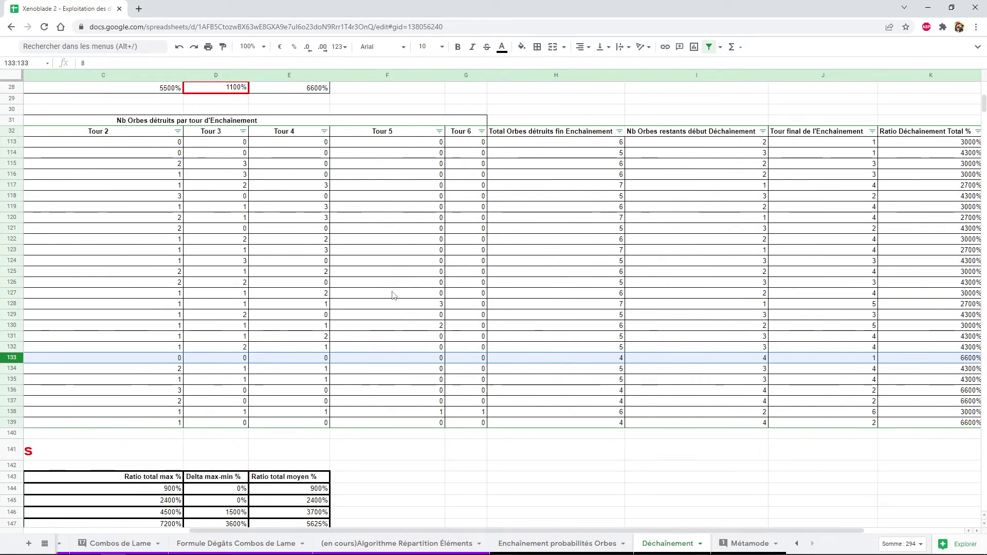
scroll(360, 291, "up", 5)
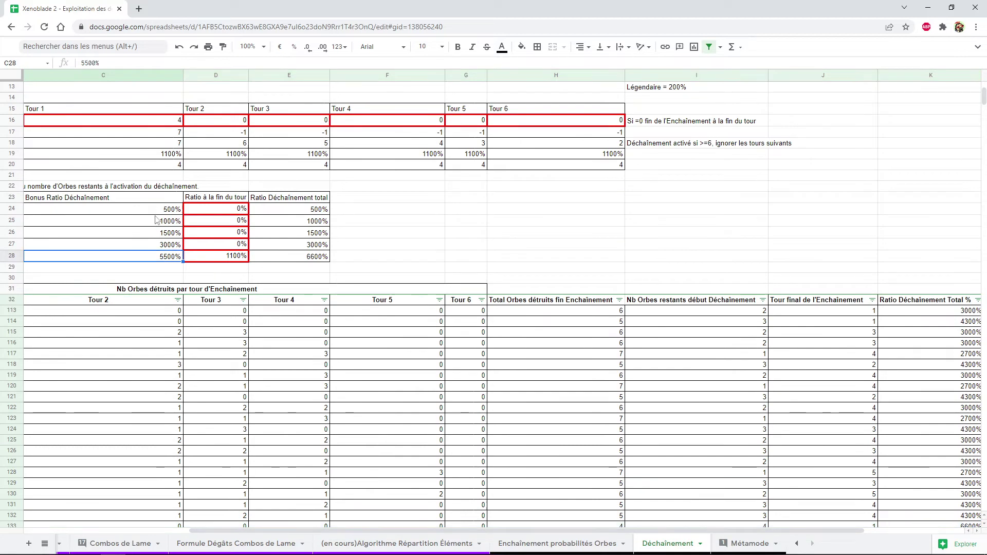
left_click_drag(157, 211, 159, 258)
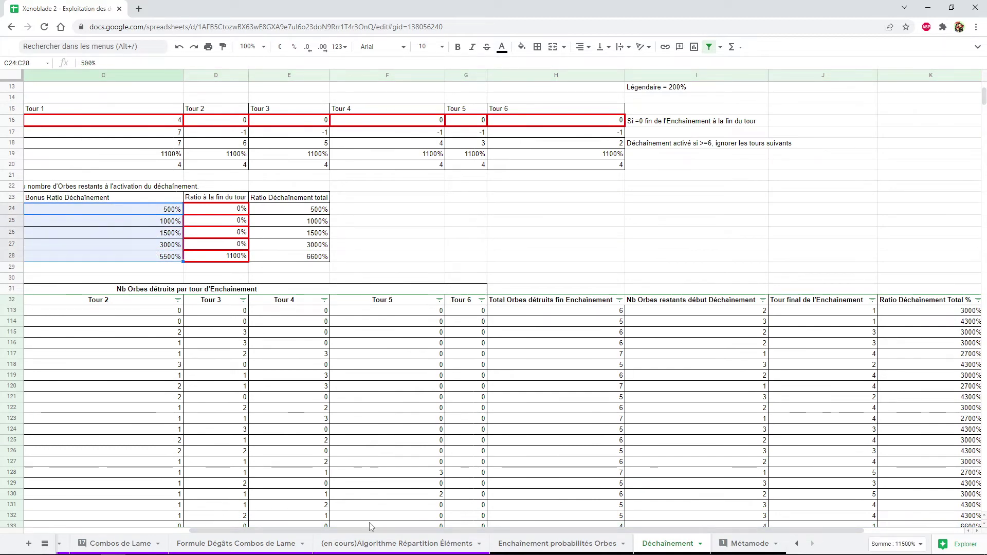
left_click_drag(370, 530, 226, 530)
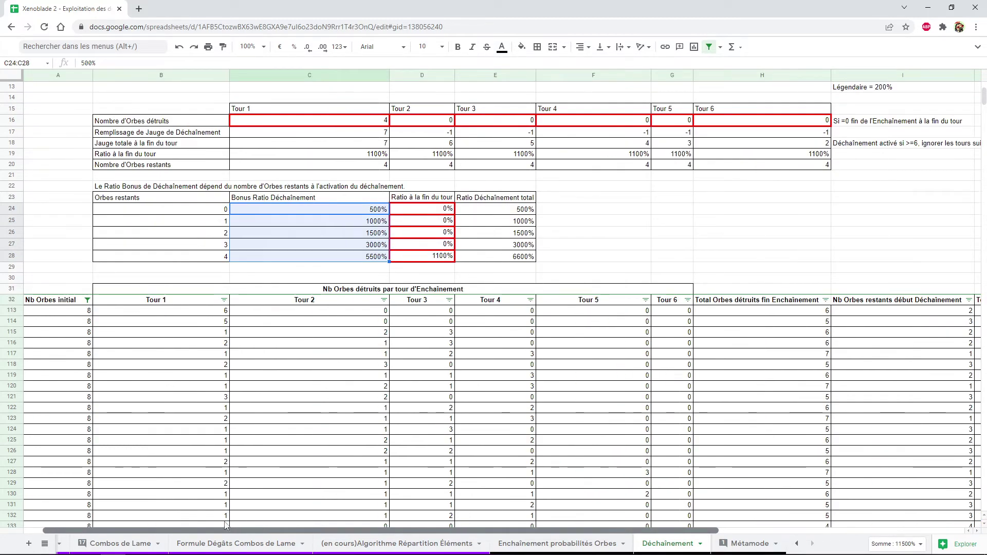
Review the bonus ratios for 0 to 4 orbs remaining: 500%, 1500%, 3000%, 5500%
left_click(332, 211)
key("Left")
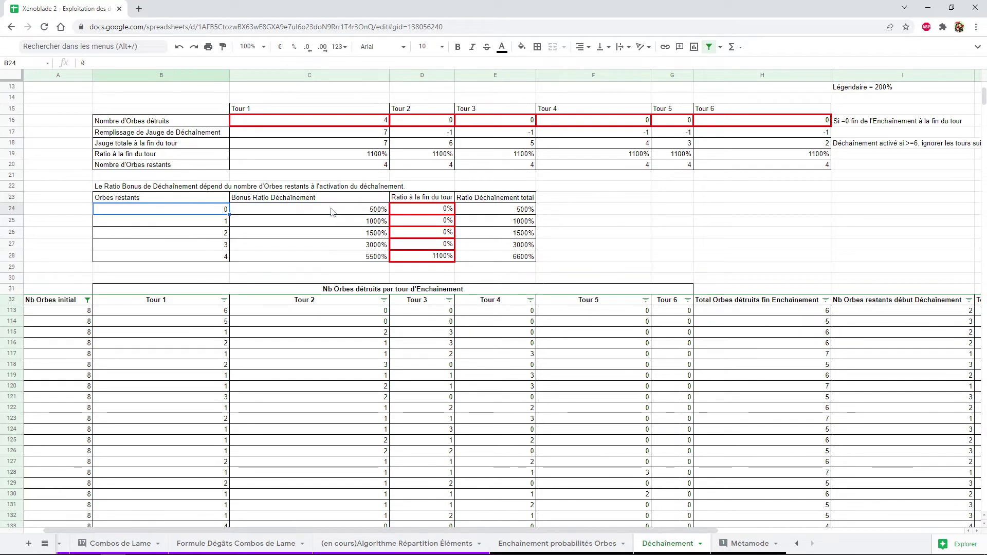
key("Right")
key("Down")
key("Down")
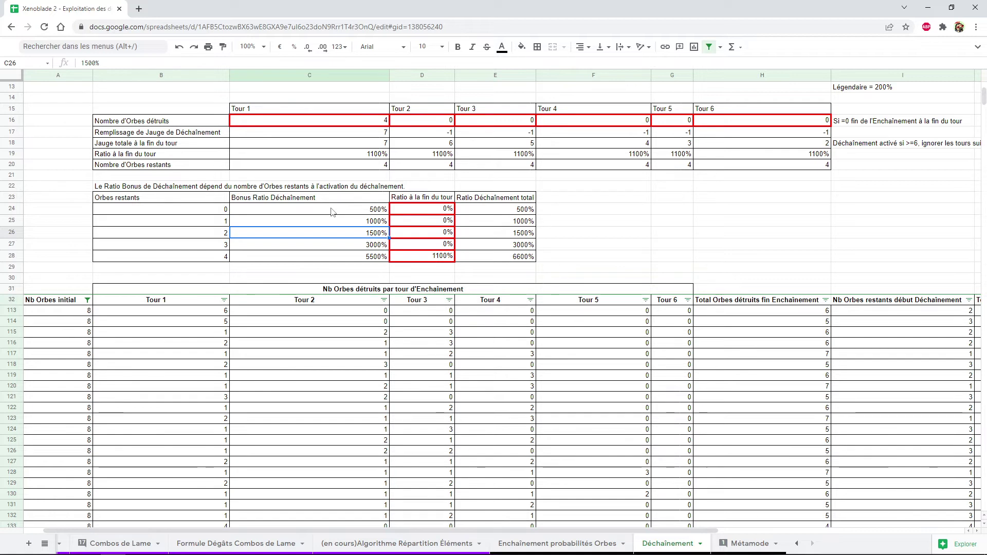
key("Down")
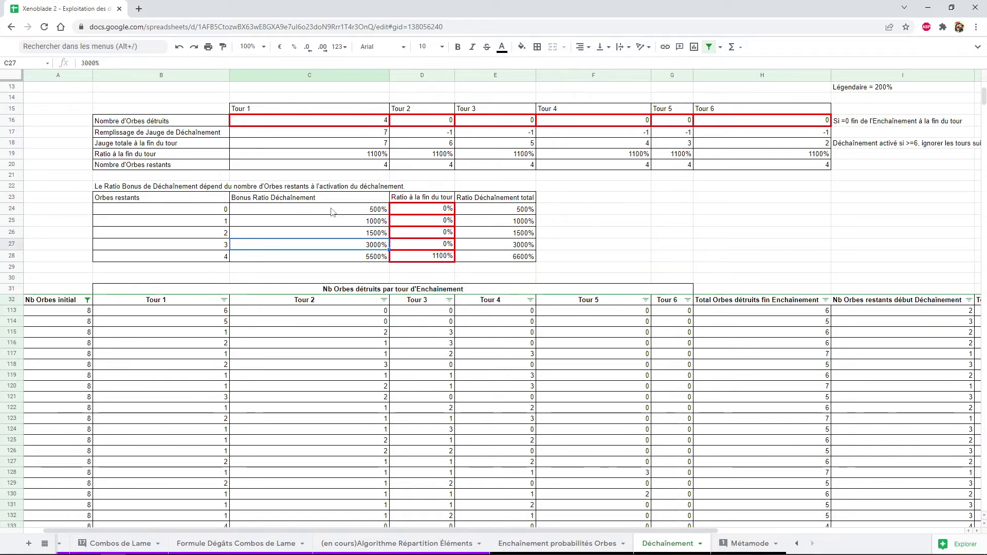
key("Left")
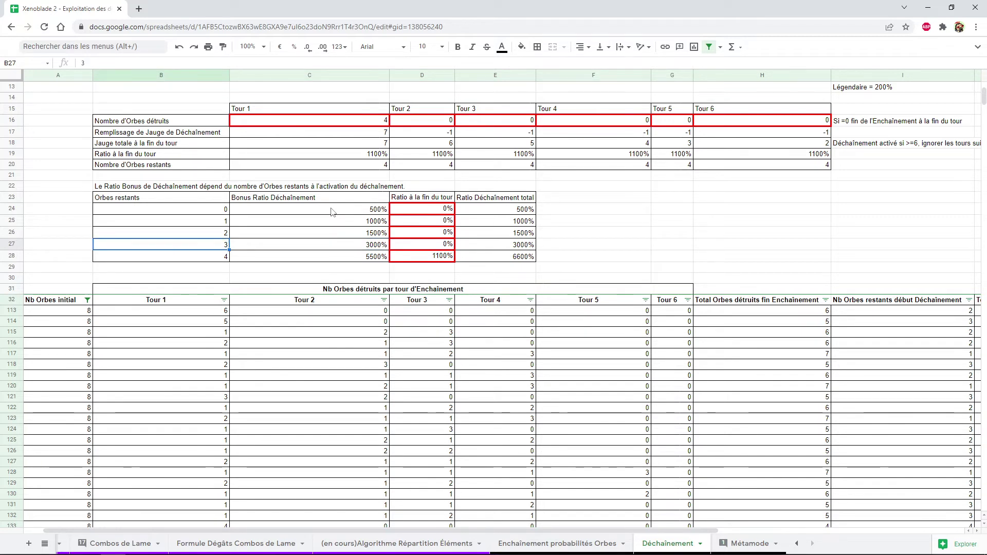
key("Right")
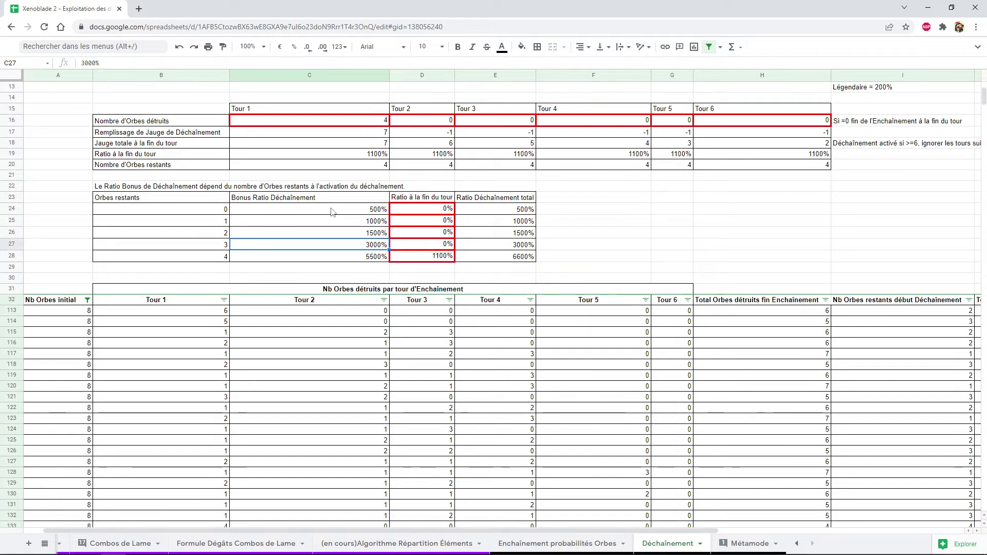
key("Left")
key("Down")
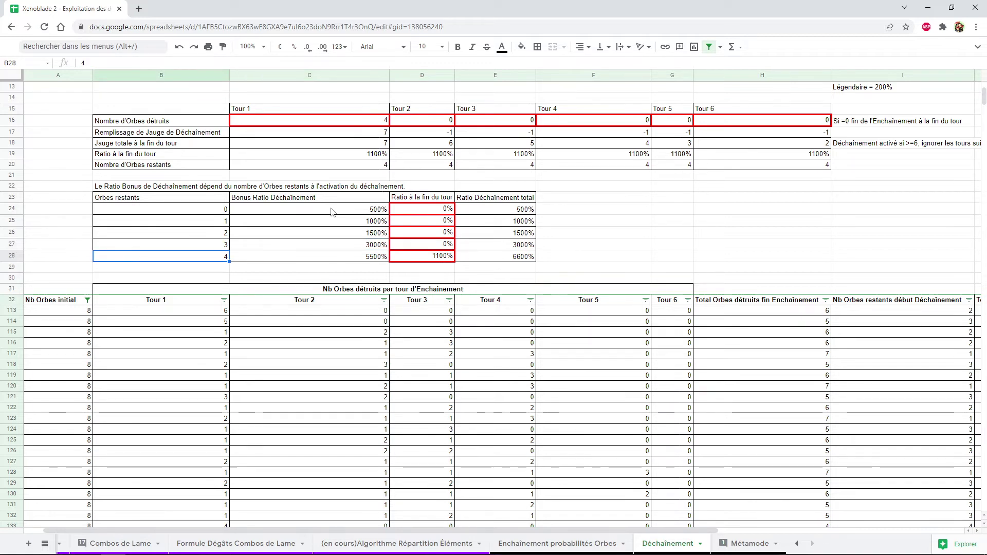
key("Right")
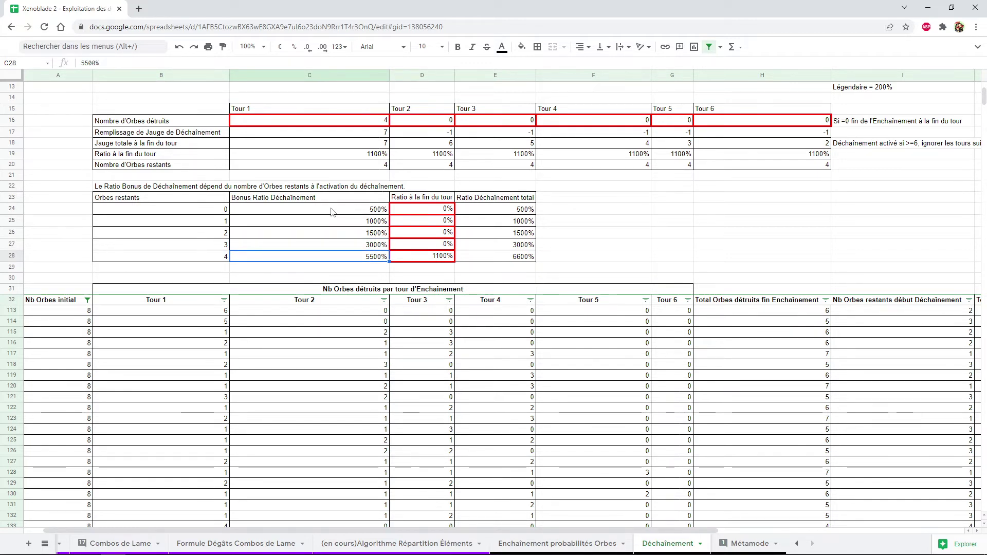
Check the =C28+D28 total ratio and the 1100% end-of-turn ratio for 4 orbs
key("Up")
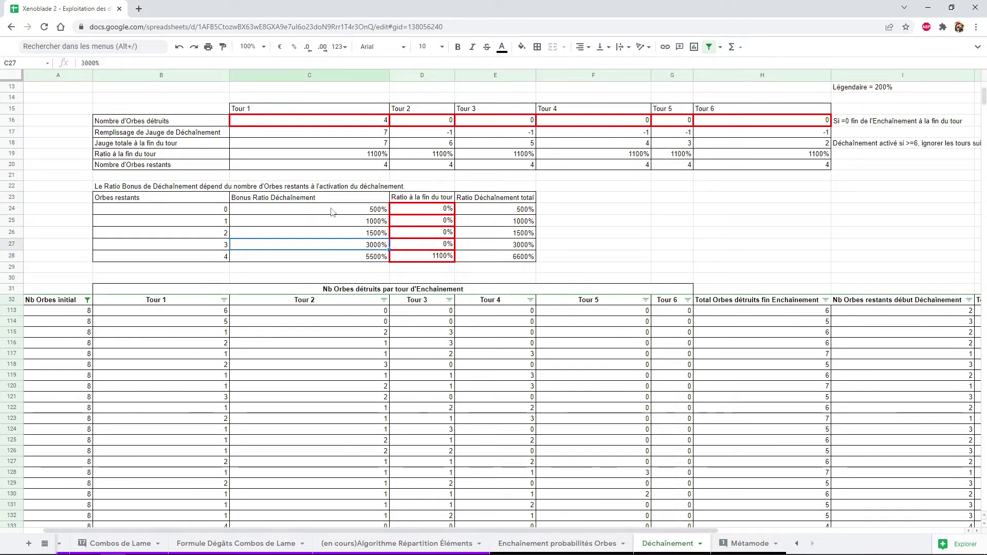
key("Down")
key("Right")
key("Right")
key("Left")
key("Left")
key("Left")
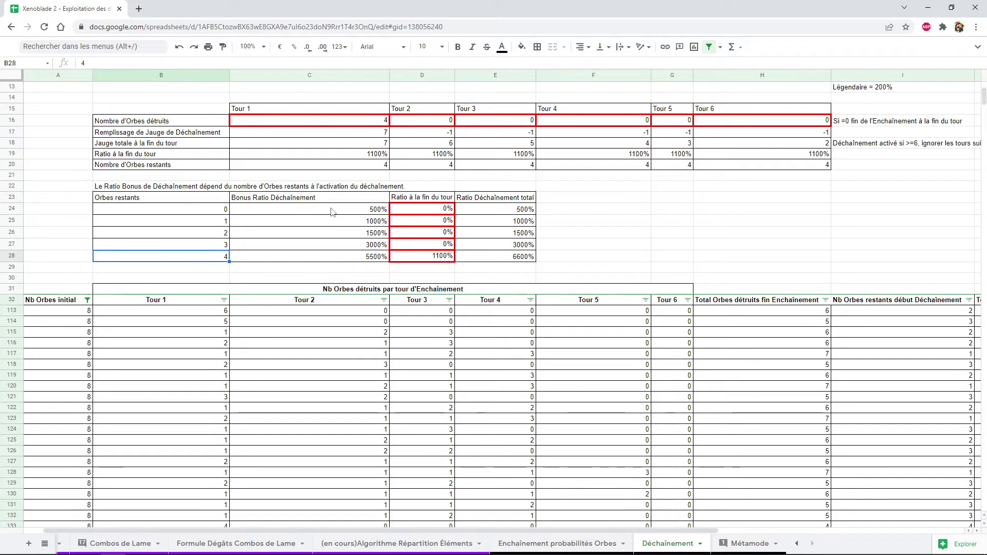
key("Right")
key("Right")
key("Left")
key("Left")
key("Right")
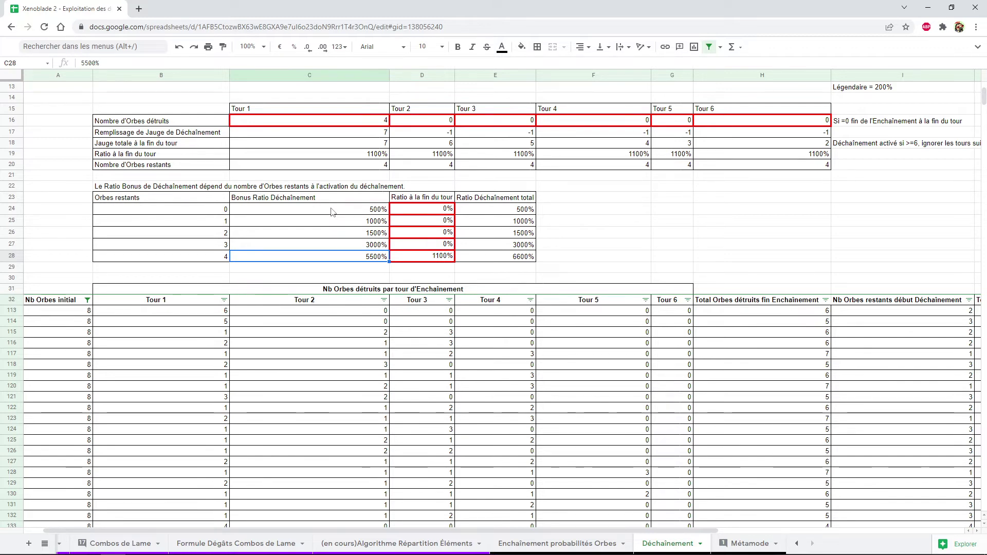
scroll(232, 267, "down", 3)
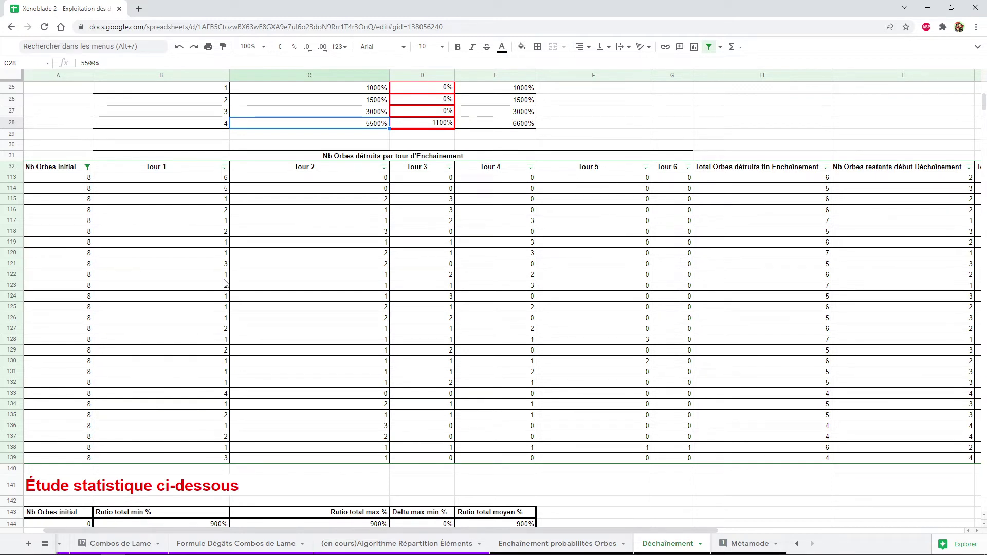
Filter the Tour 1 column to show only the value 2
left_click(224, 167)
left_click(150, 294)
left_click(110, 354)
left_click(201, 422)
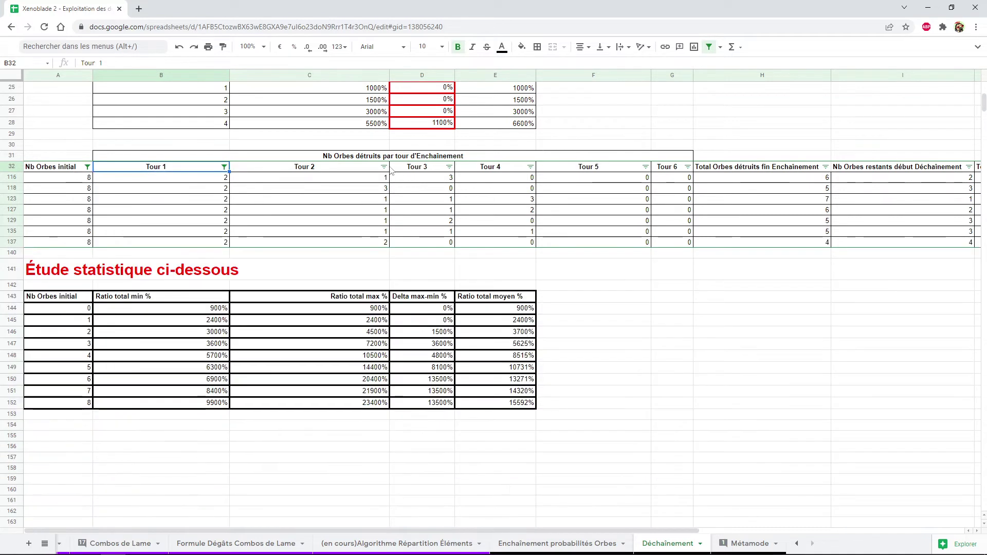
Filter Tour 2 to only 2 as well, then inspect the remaining row 137
left_click(384, 166)
left_click(310, 294)
left_click(270, 354)
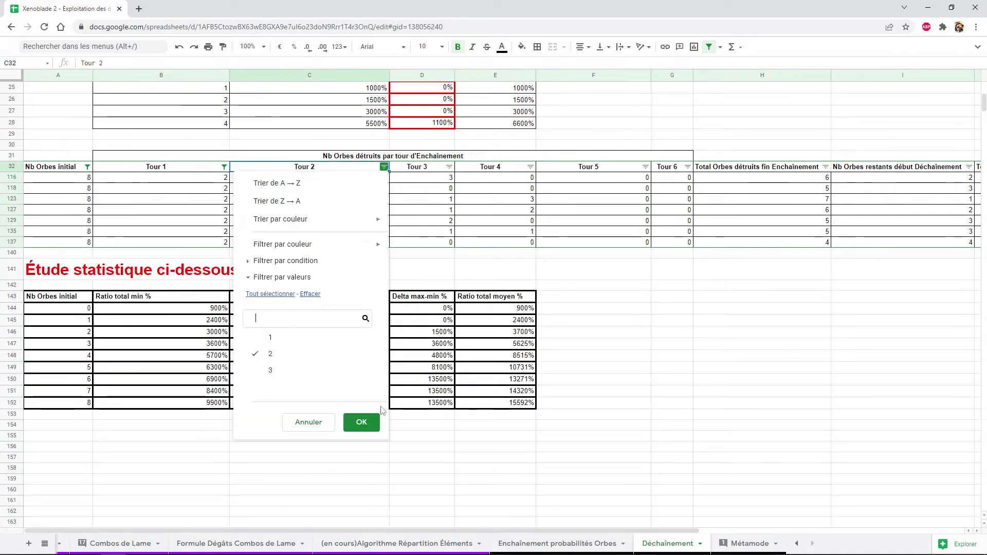
left_click(361, 422)
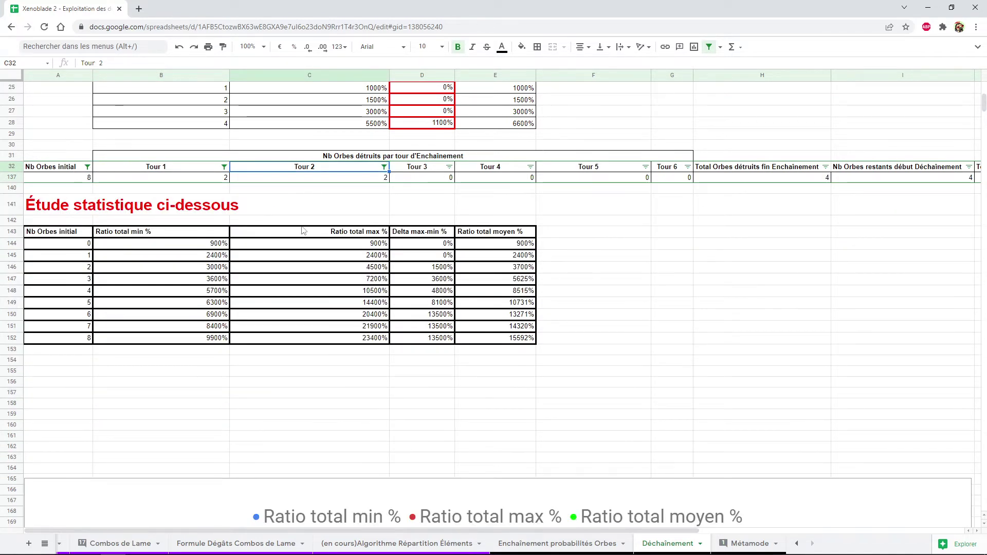
left_click(118, 179)
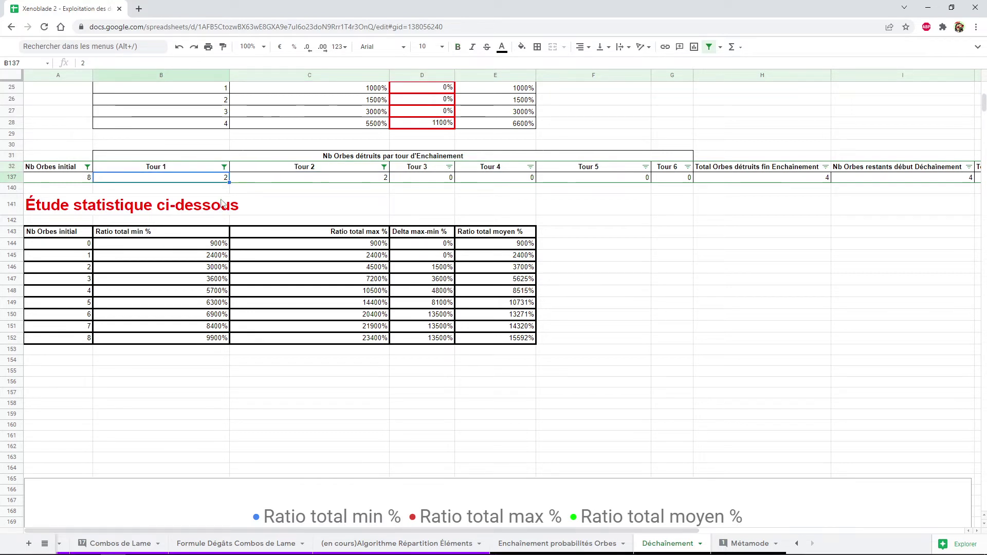
key("Right")
key("Right")
scroll(222, 203, "up", 5)
scroll(257, 205, "up", 5)
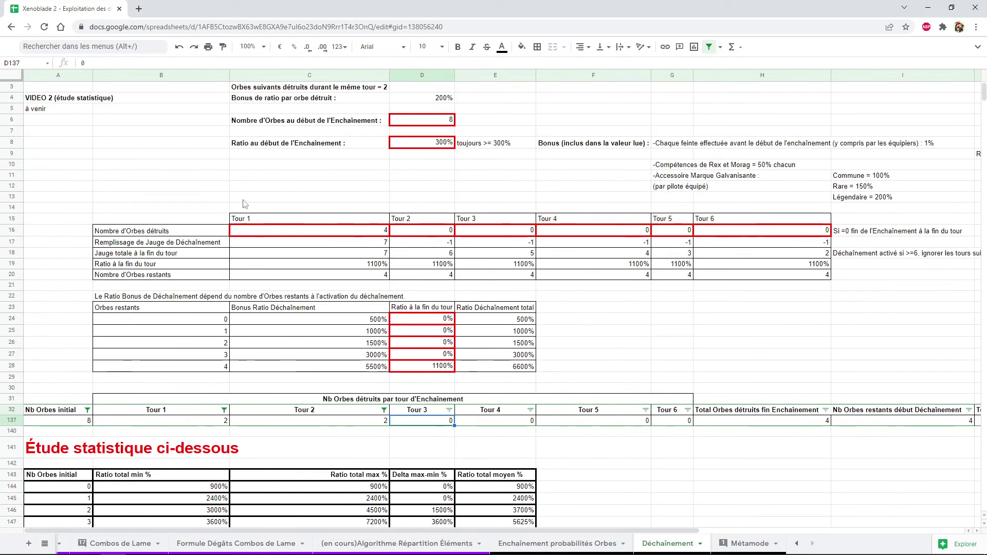
Enter 2 destroyed orbs in C16 and D16, then check the Tour 2 ratio and remaining-orb formulas
left_click(366, 234)
type("2")
key("Tab")
type("2")
key("Tab")
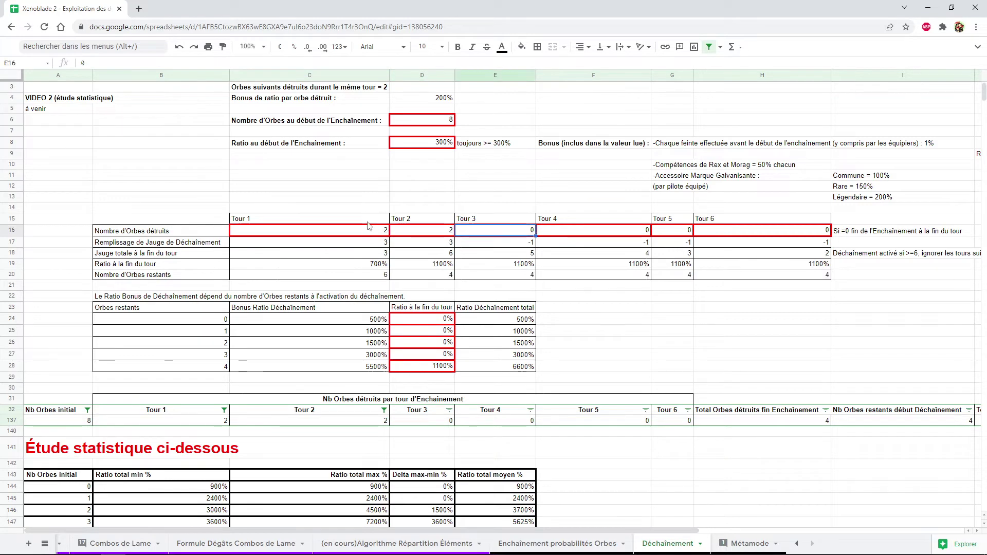
left_click(436, 264)
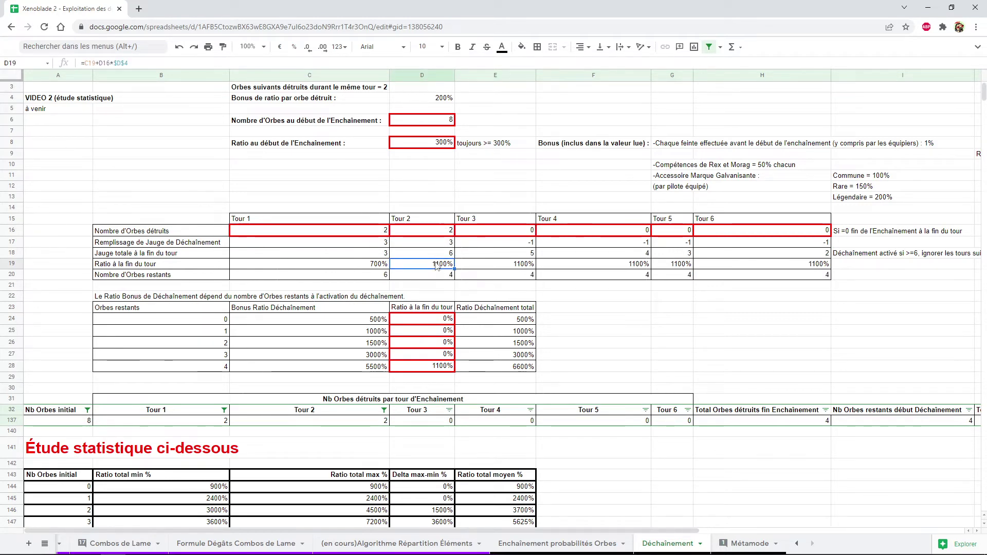
left_click(432, 277)
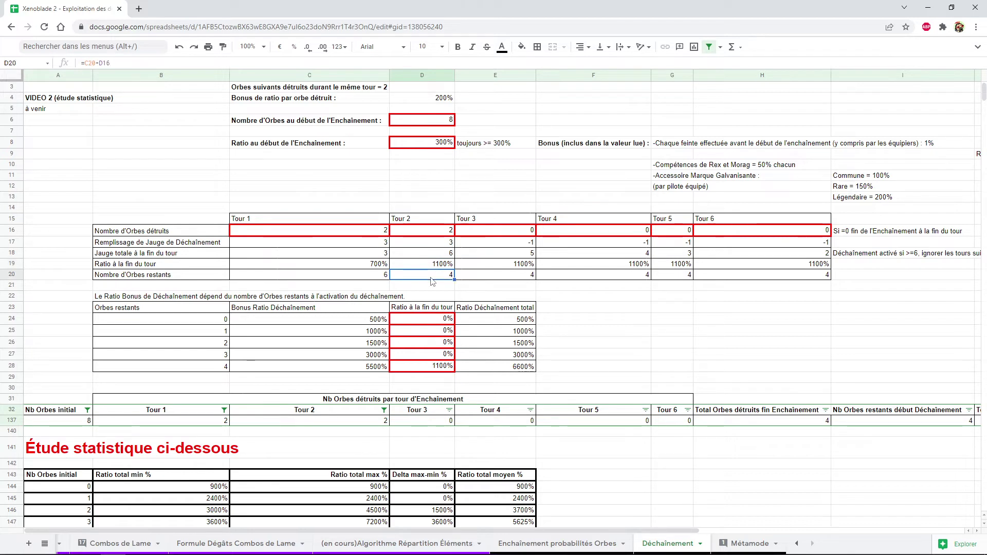
left_click(423, 369)
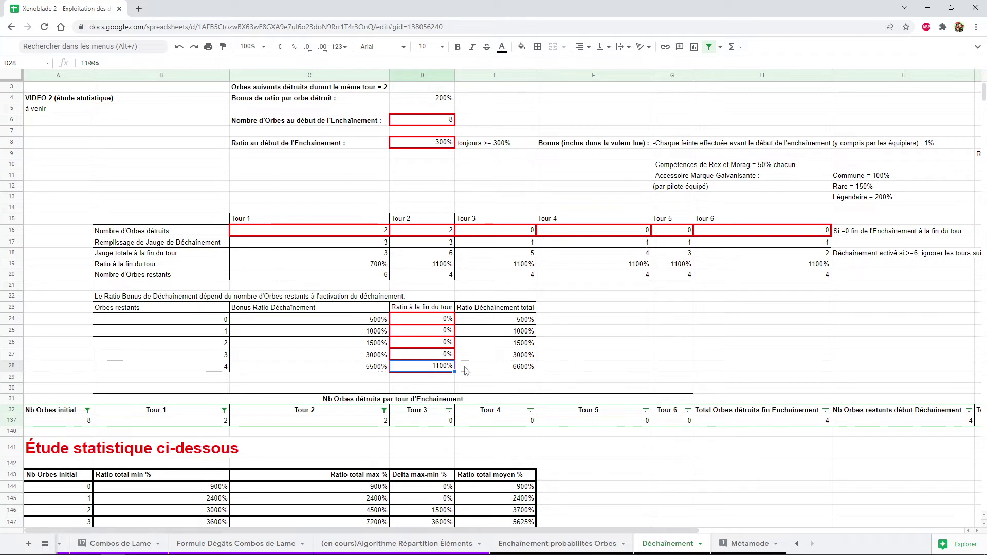
Check row 137's total destroyed, remaining orbs, final turn and cumulative ratio formulas
left_click(560, 422)
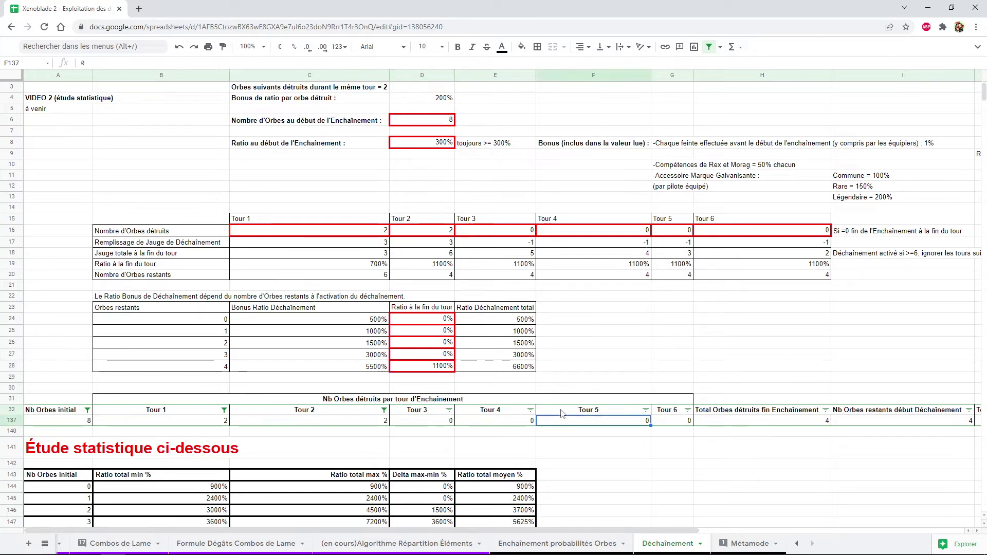
key("Right")
key("Right")
key("Right")
key("Right")
key("Left")
key("Left")
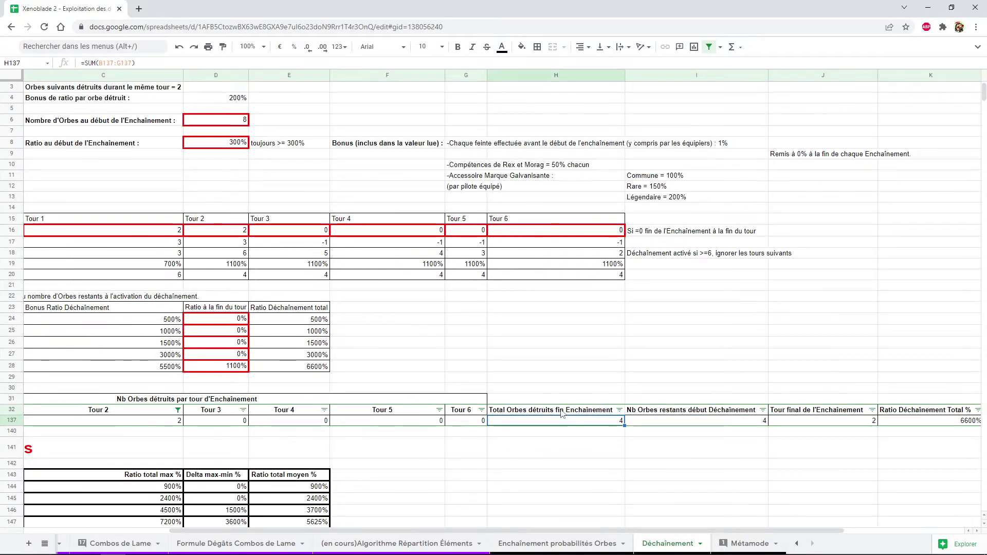
key("Right")
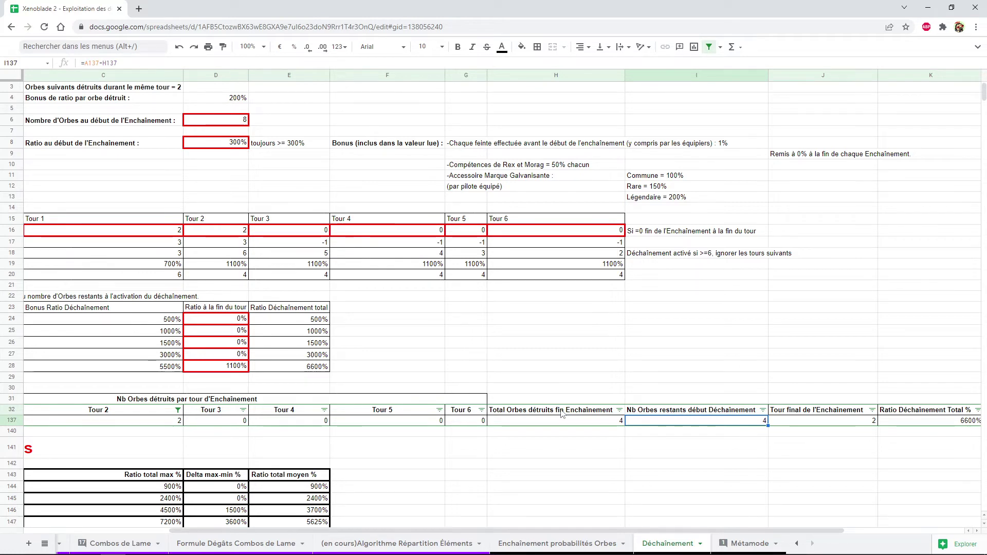
key("Right")
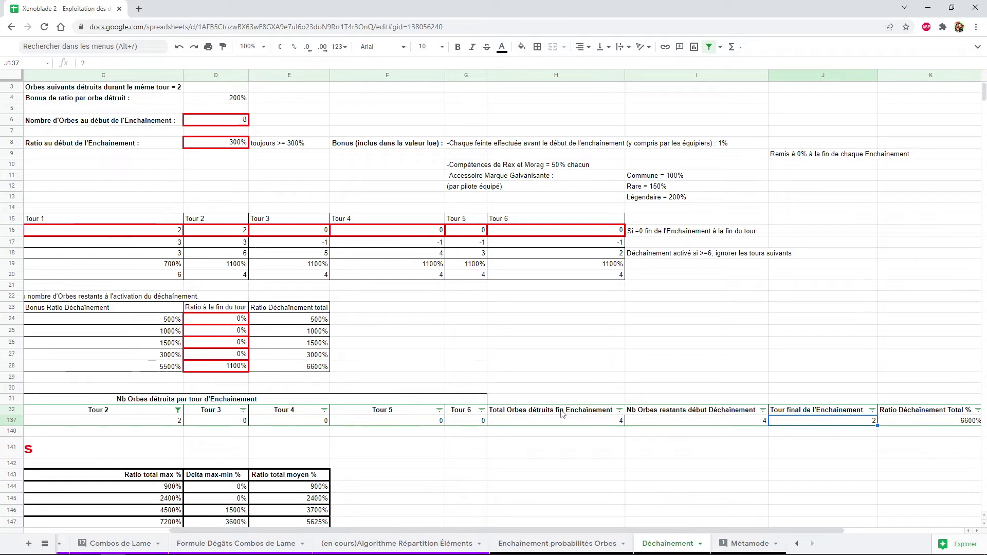
key("Right")
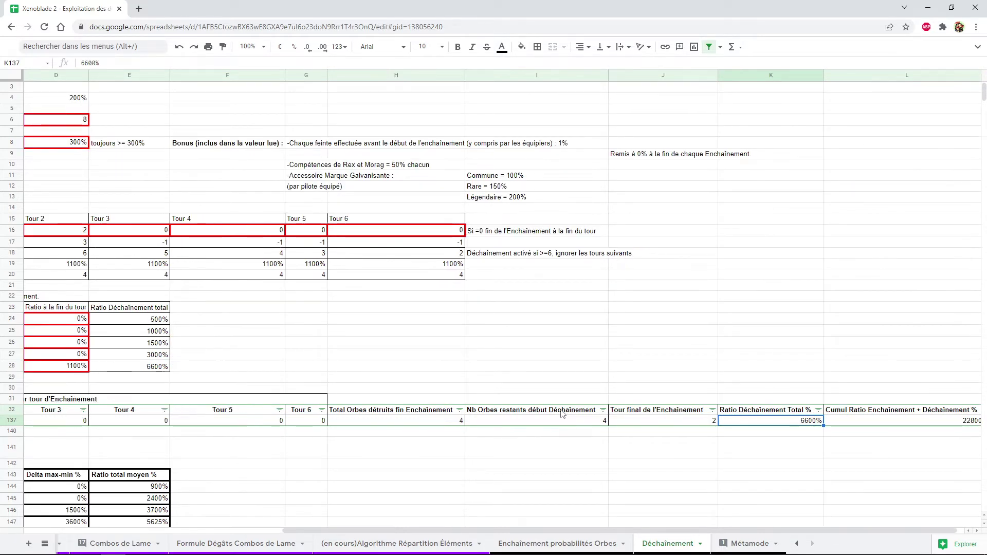
key("Right")
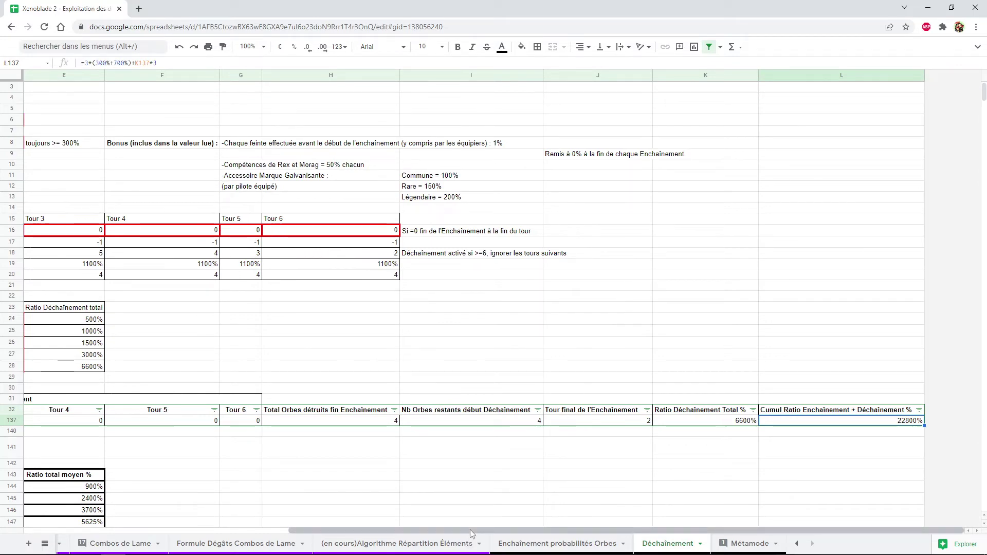
left_click_drag(472, 533, 343, 534)
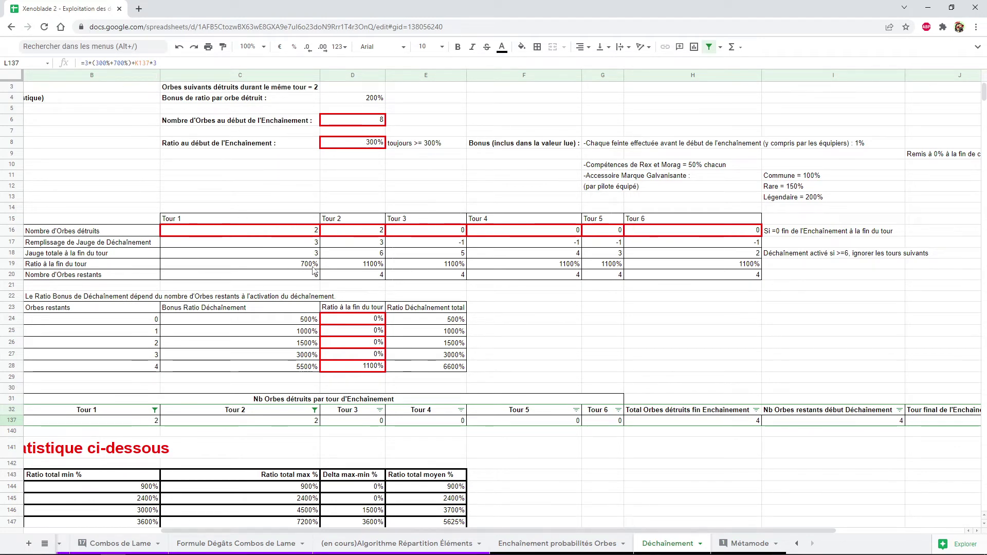
left_click_drag(526, 530, 710, 528)
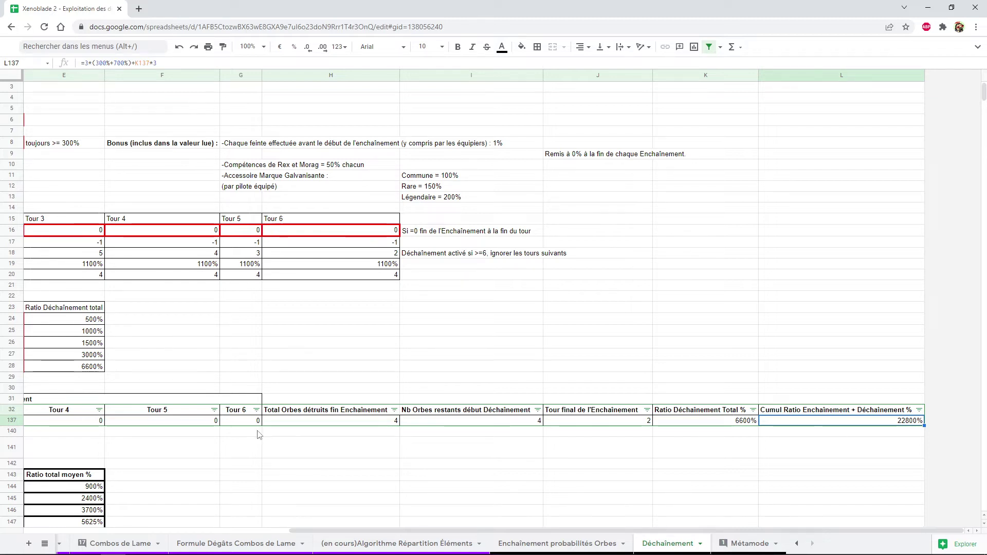
left_click_drag(326, 531, 102, 506)
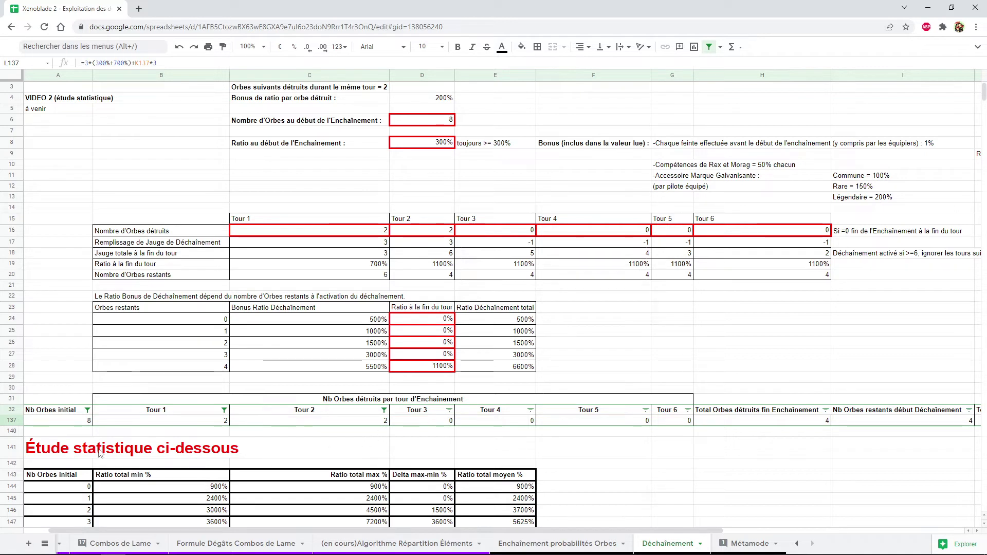
left_click(384, 409)
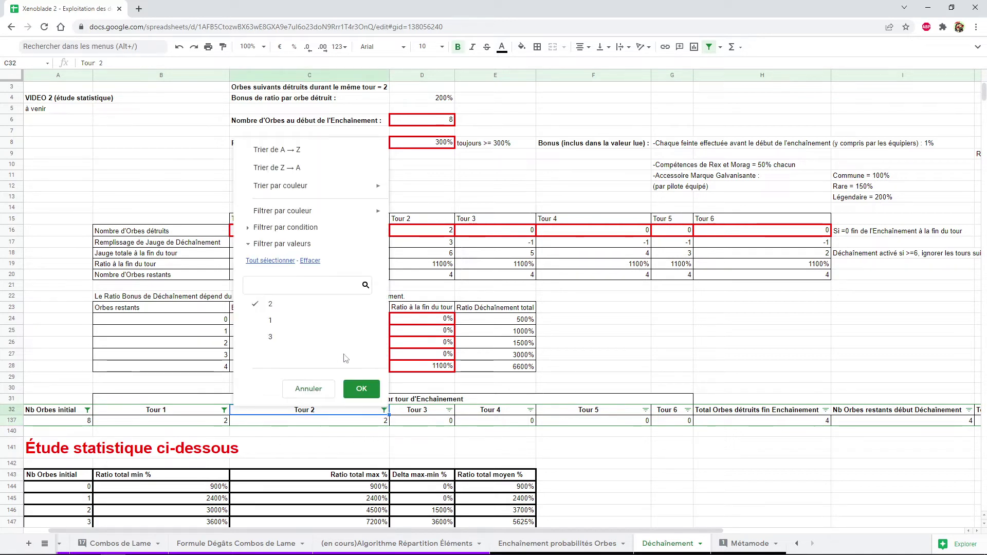
Select all values in the Tour 2, Tour 1 and Nb Orbes initial filters
left_click(271, 262)
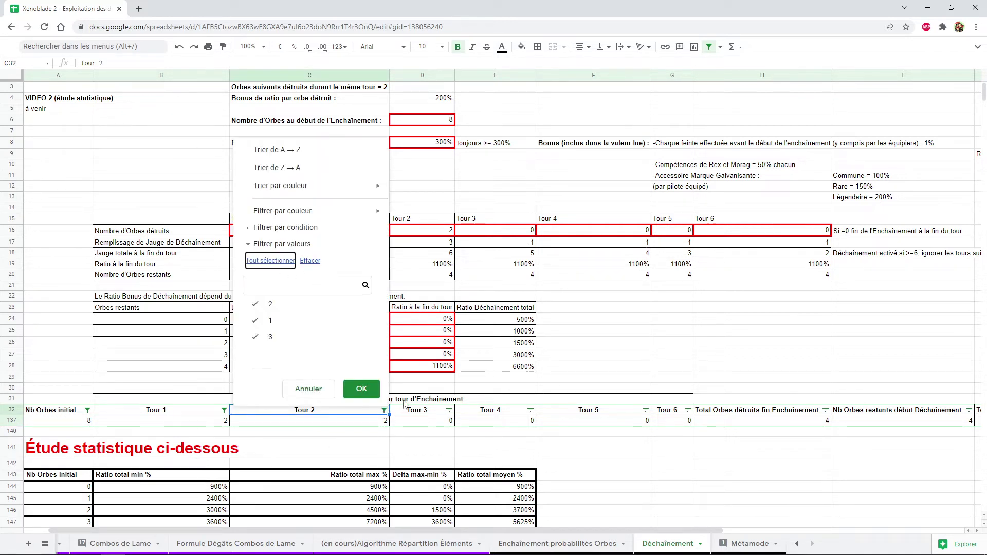
left_click(361, 388)
left_click(225, 410)
left_click(110, 261)
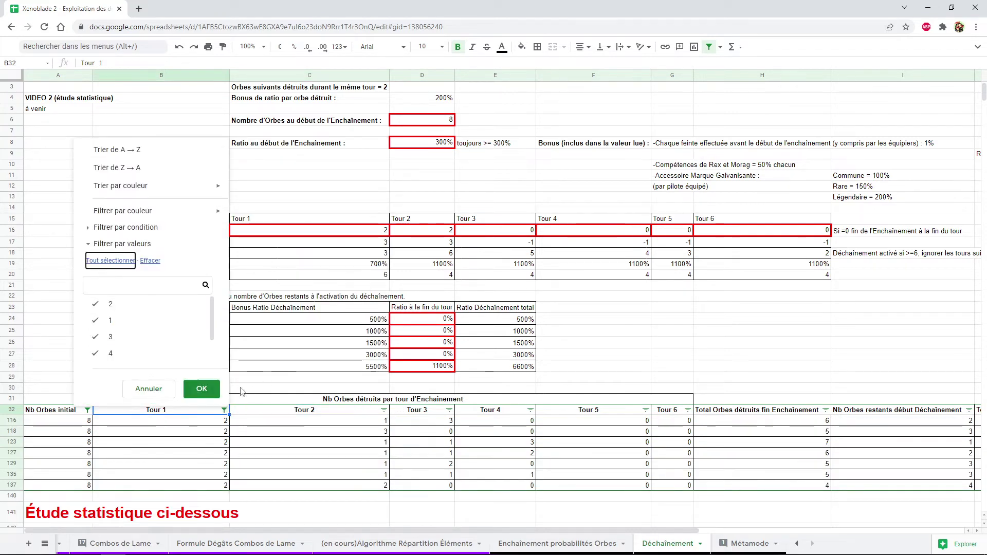
left_click(201, 389)
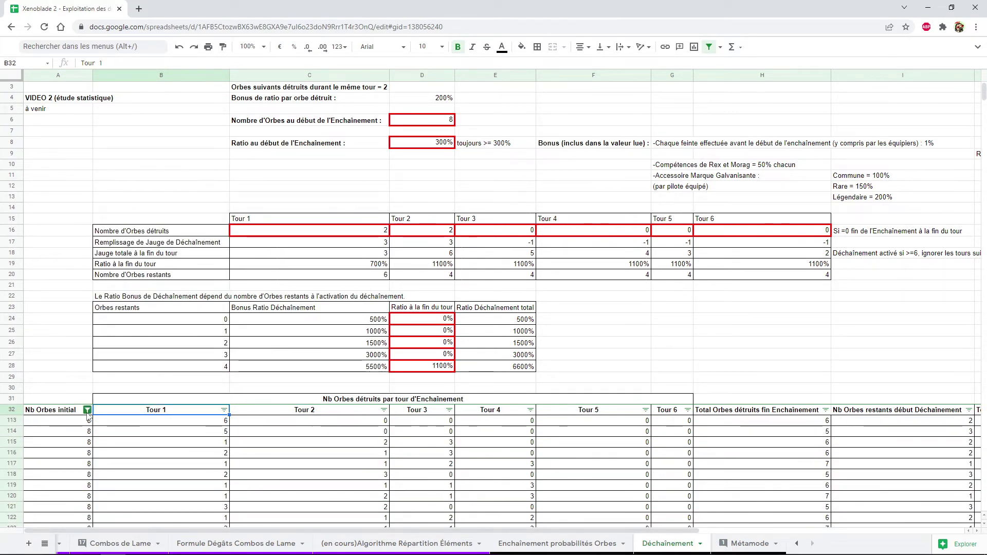
left_click(87, 410)
left_click(120, 261)
left_click(212, 389)
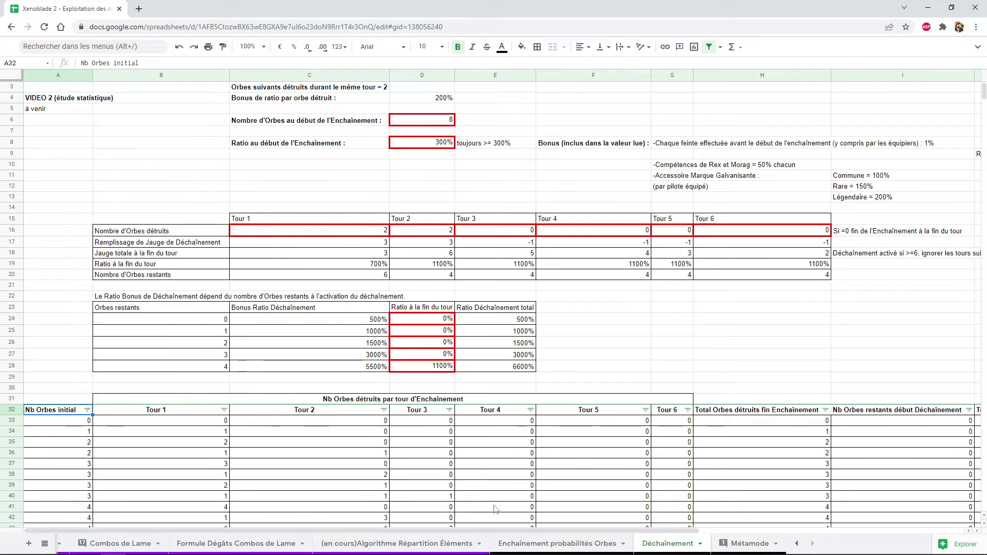
Sort the rows A to Z by the cumulative ratio column and return to row 33
left_click_drag(471, 529, 738, 530)
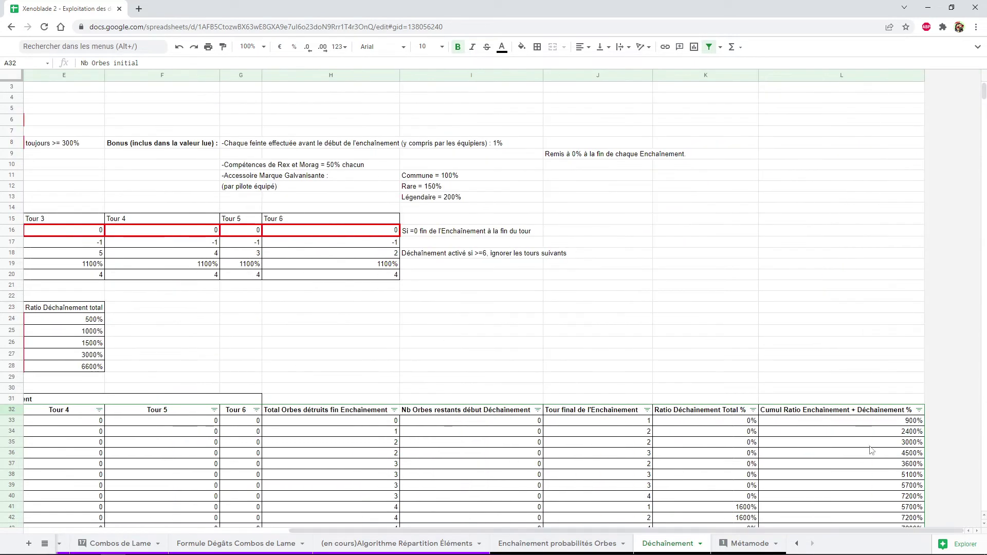
left_click(923, 412)
left_click(838, 147)
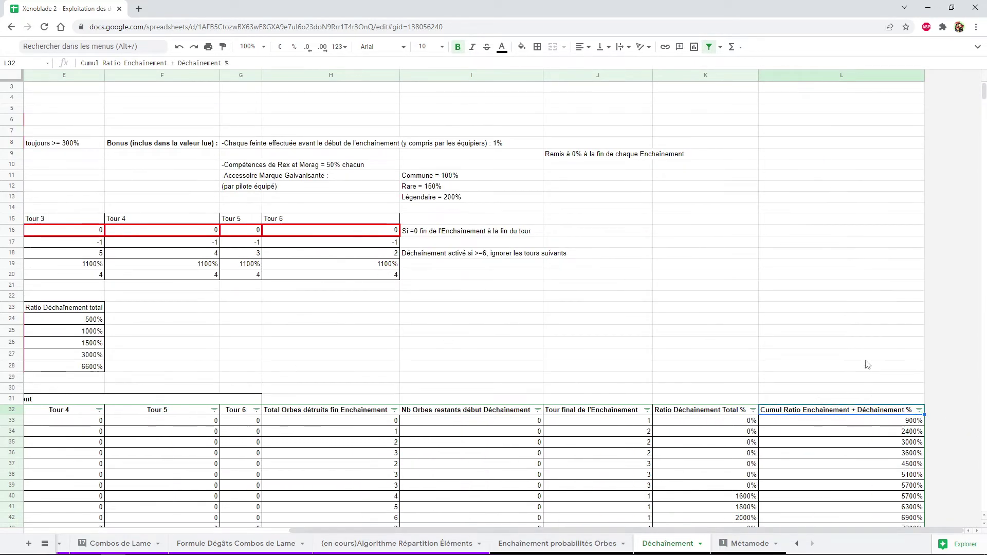
left_click(862, 420)
key("Left")
key("Left")
key("Left")
key("Home")
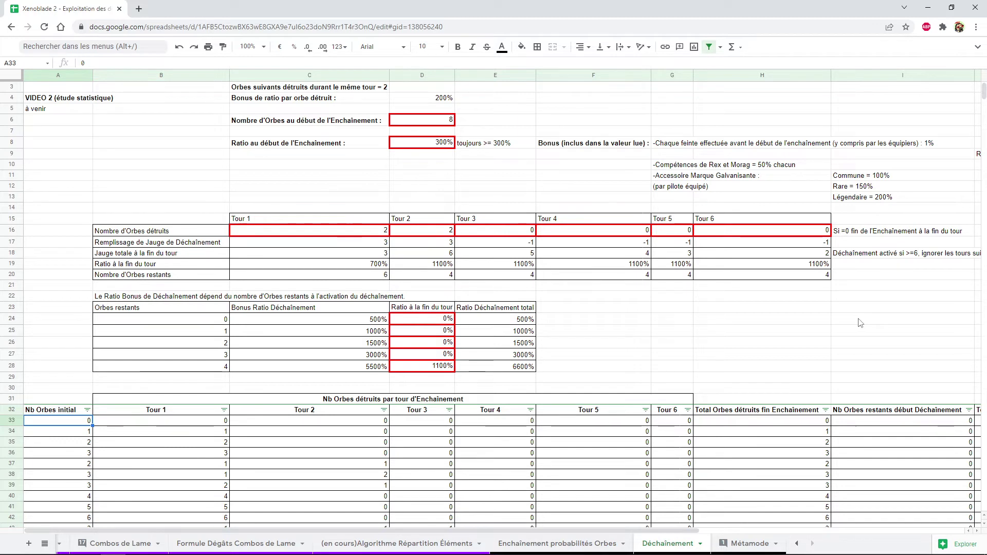
key("Right")
key("Right")
key("Right")
key("Right")
key("Right")
key("Right")
key("Right")
key("Left")
key("Left")
key("Left")
key("Left")
key("Down")
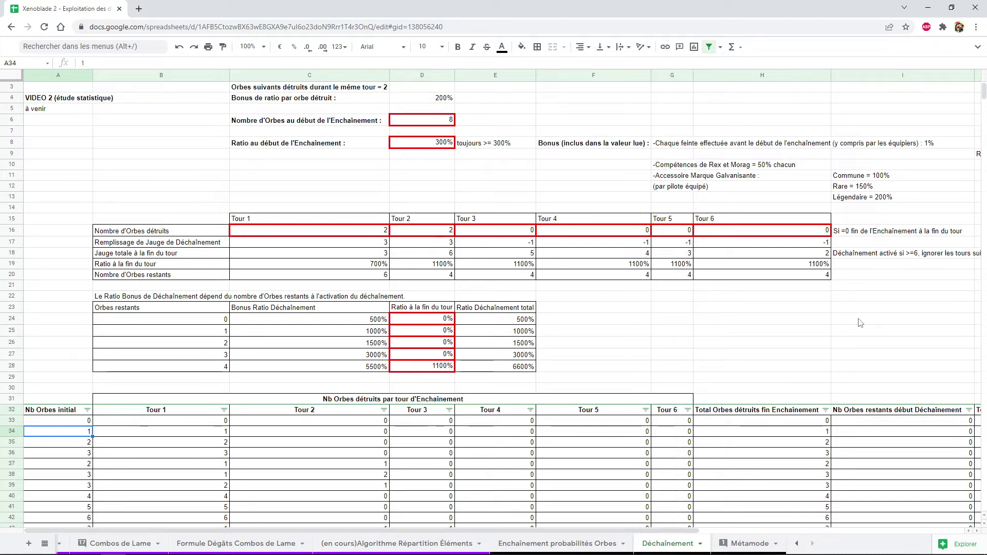
key("Down")
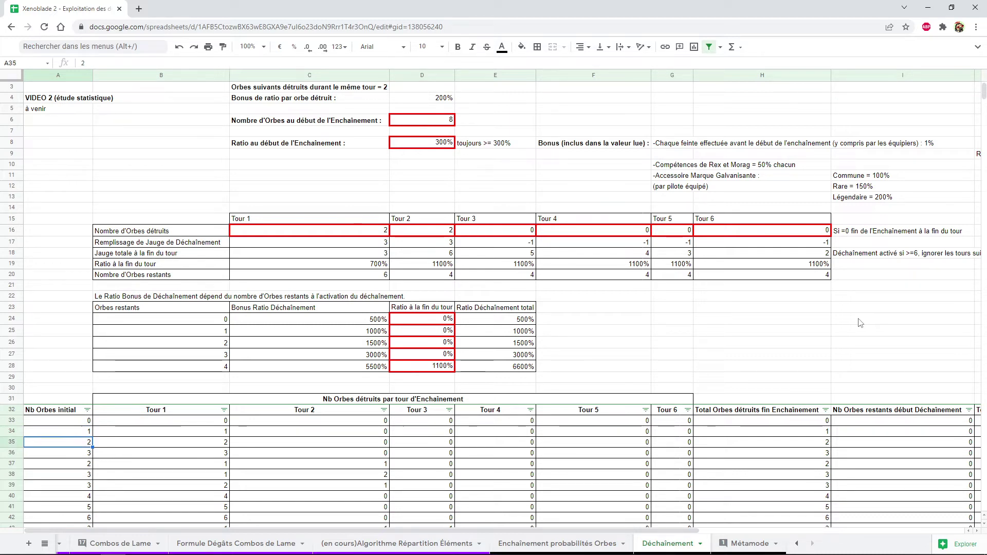
key("ctrl+Right")
key("Left")
key("ctrl+Left")
key("Right")
key("Right")
key("Right")
key("Left")
key("Left")
key("Left")
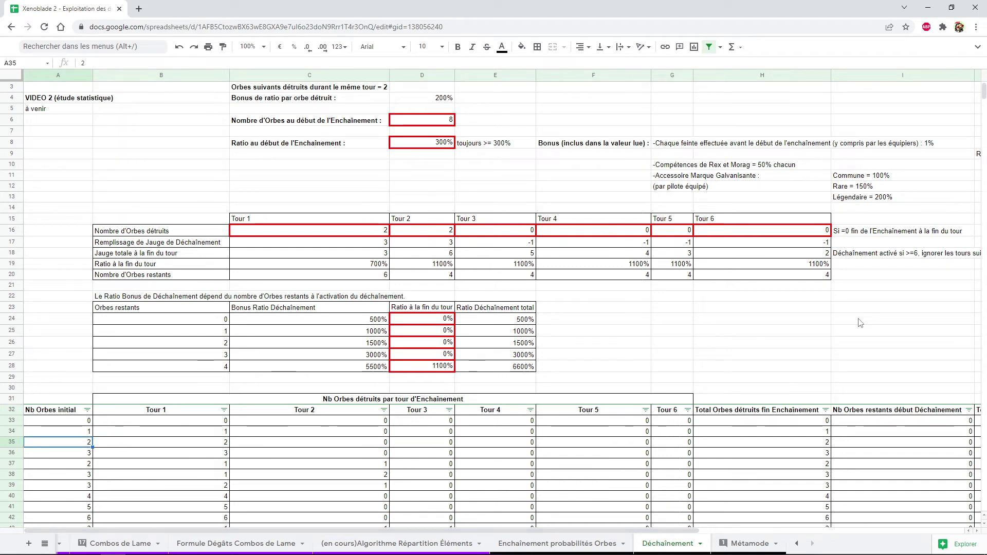
key("Down")
key("Up")
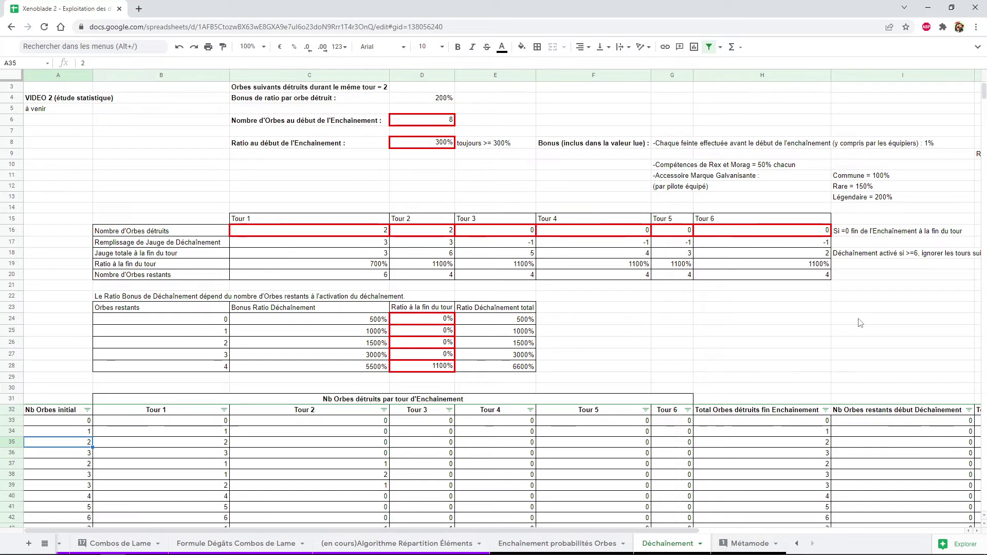
key("Right")
key("Right")
key("Left")
key("Left")
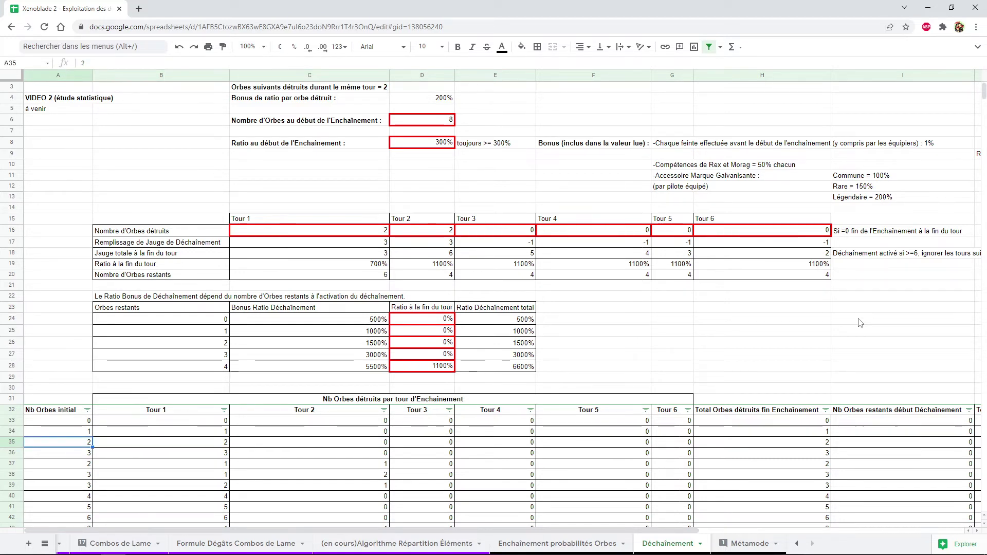
key("Down")
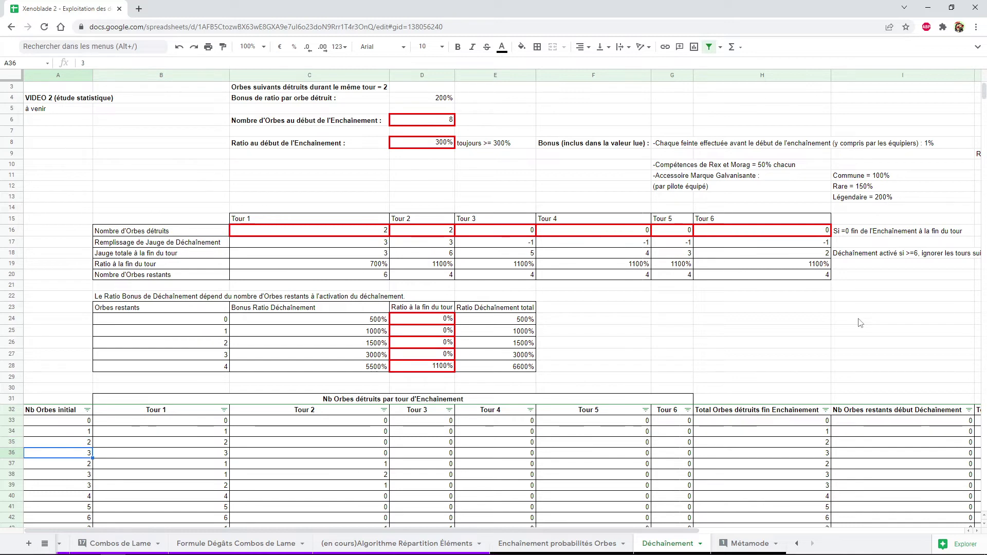
key("Down")
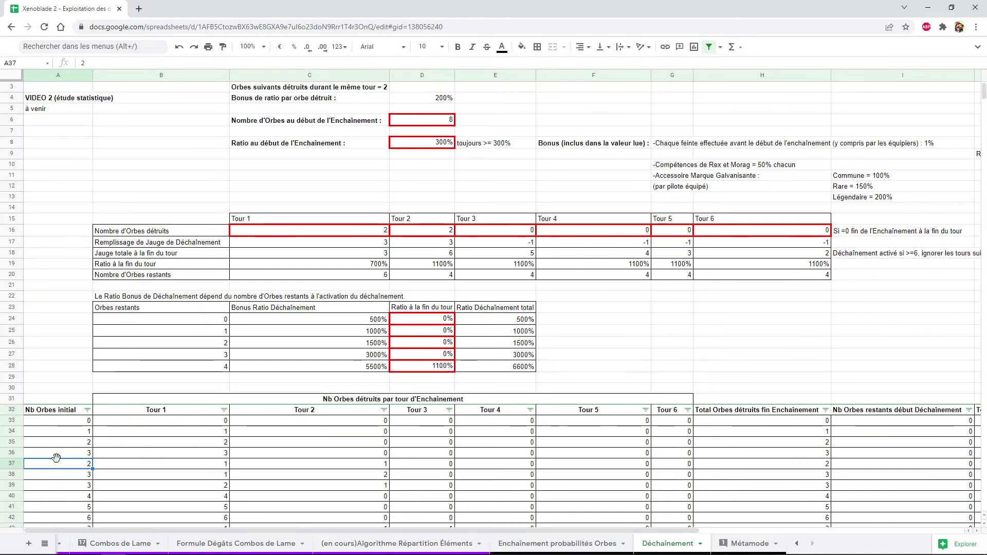
left_click_drag(12, 453, 11, 463)
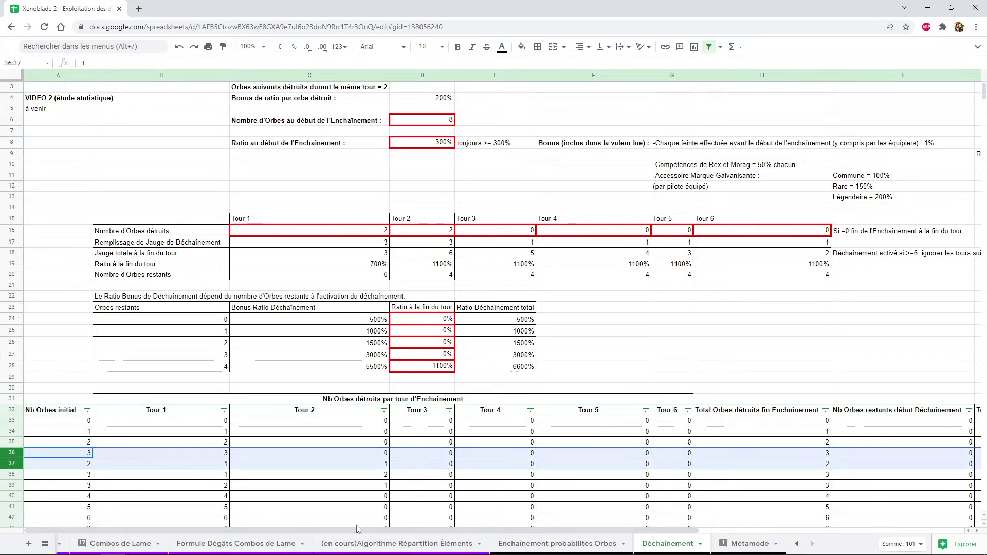
left_click_drag(357, 529, 673, 529)
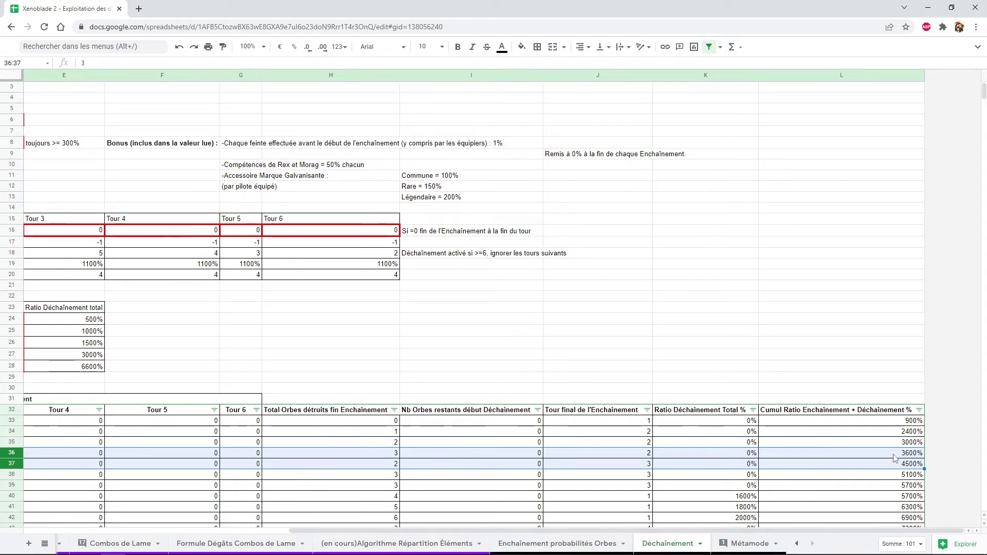
left_click(504, 470)
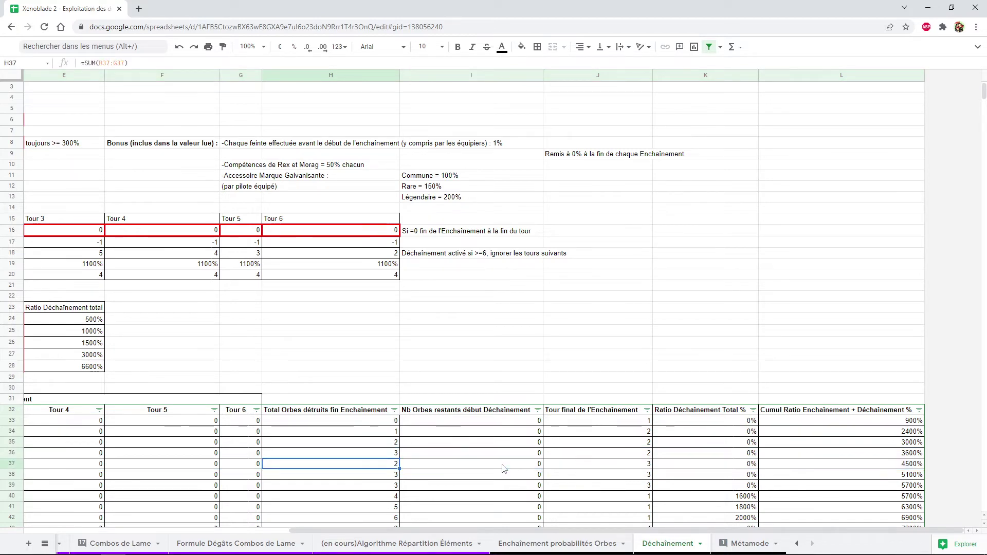
key("Home")
key("Right")
key("Up")
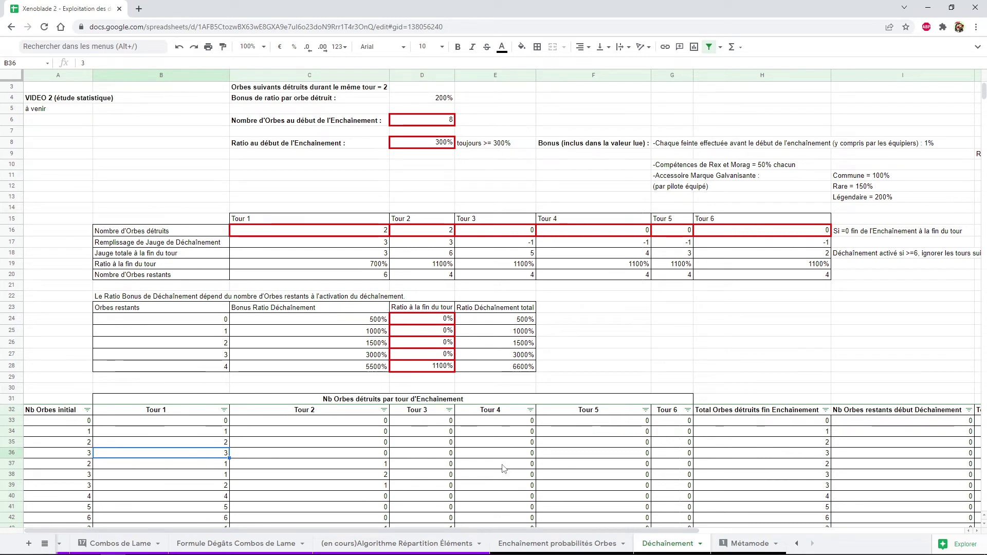
key("Down")
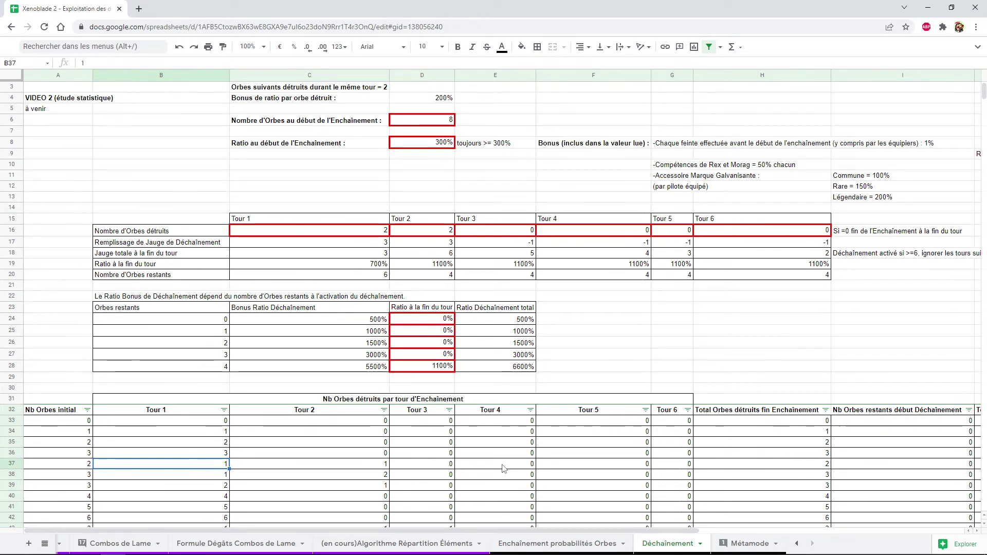
key("Right")
key("Left")
key("Right")
key("Up")
key("Left")
key("Down")
key("Right")
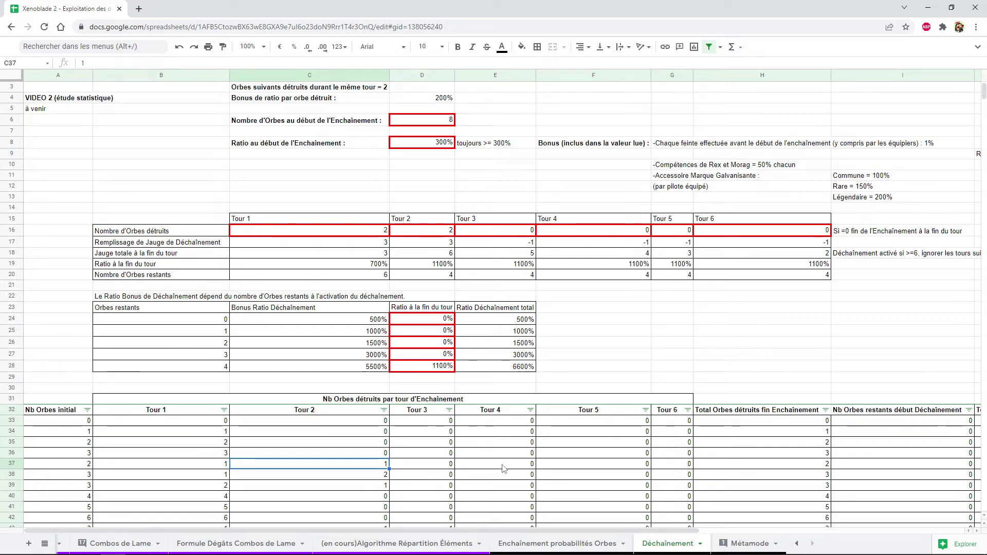
key("Left")
key("Left")
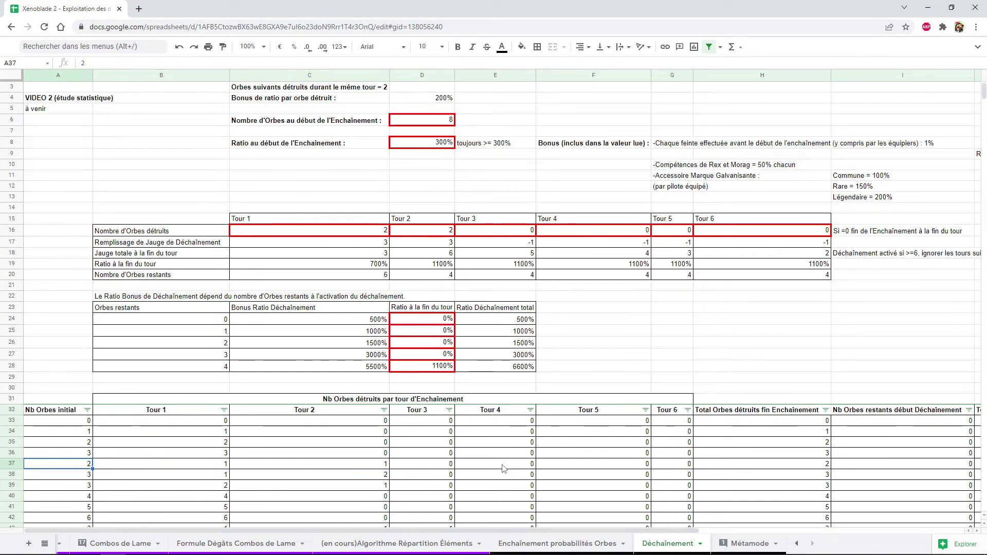
key("Up")
key("Right")
key("Right")
key("Left")
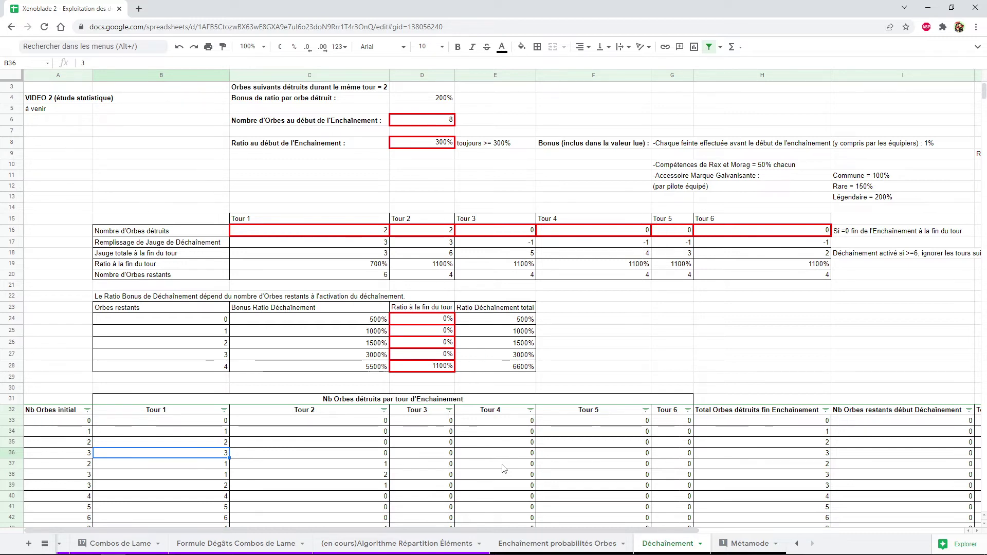
Review the Tour 1 values in B37–B42, then switch to the Compétences de Combat sheet
key("Down")
key("Down")
key("Down")
key("Down")
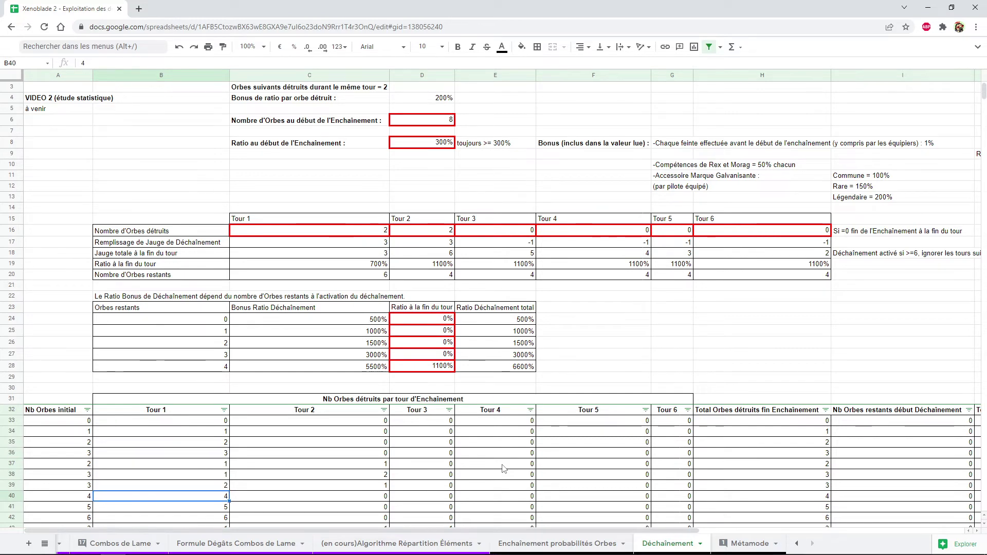
key("Down")
key("Down")
key("Down")
key("Down")
key("Down")
key("Up")
key("Up")
key("Up")
key("Up")
key("Up")
key("Up")
key("Up")
key("Up")
key("Down")
key("Down")
key("Down")
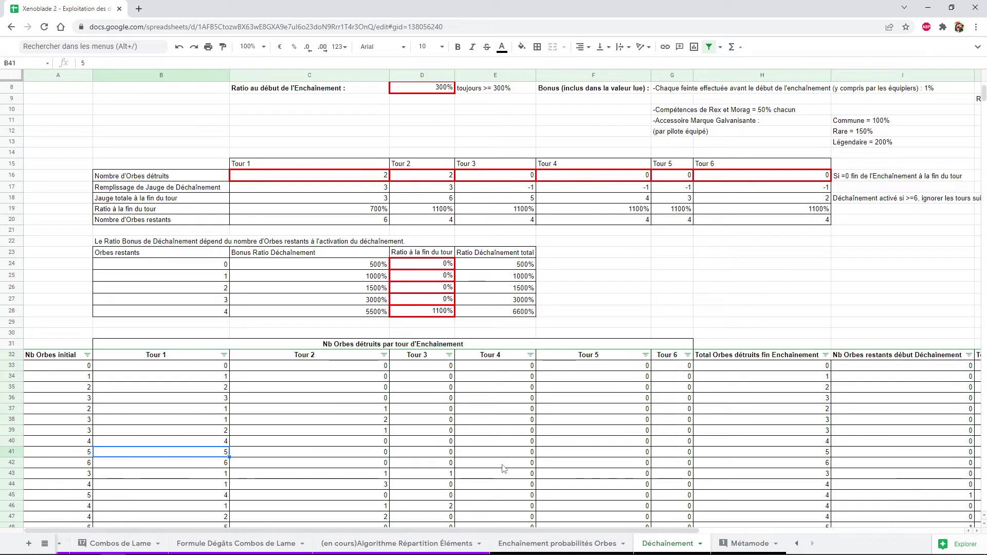
key("Down")
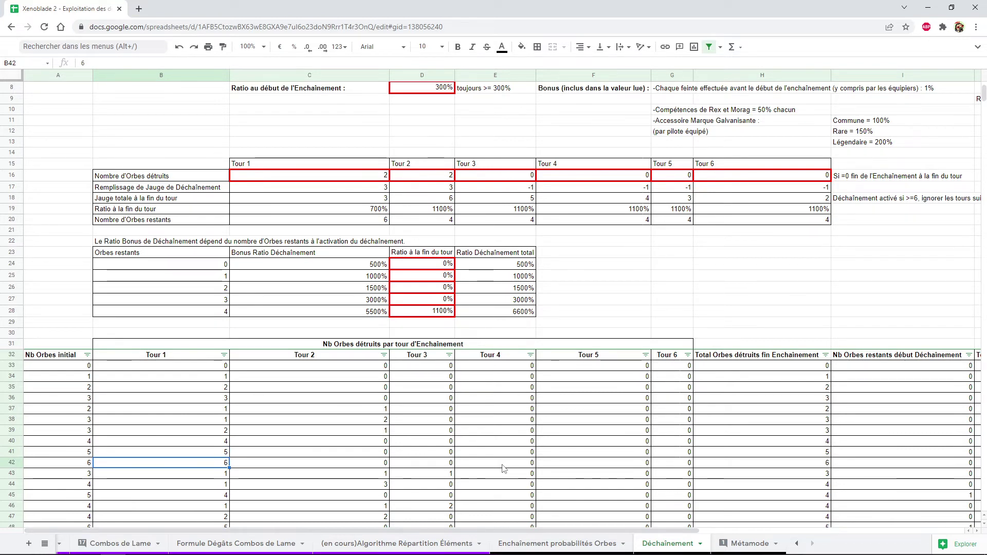
key("Up")
key("Up")
key("Up")
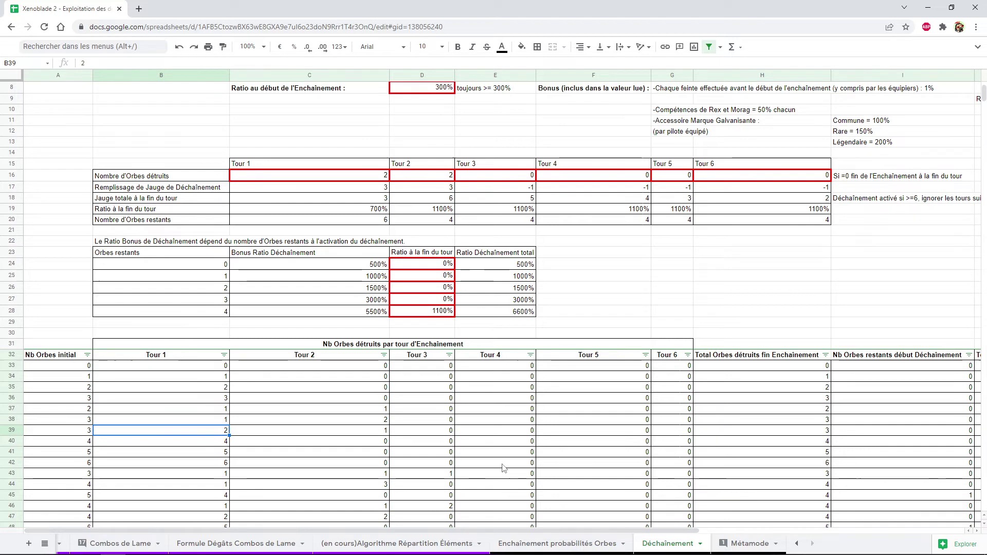
key("Down")
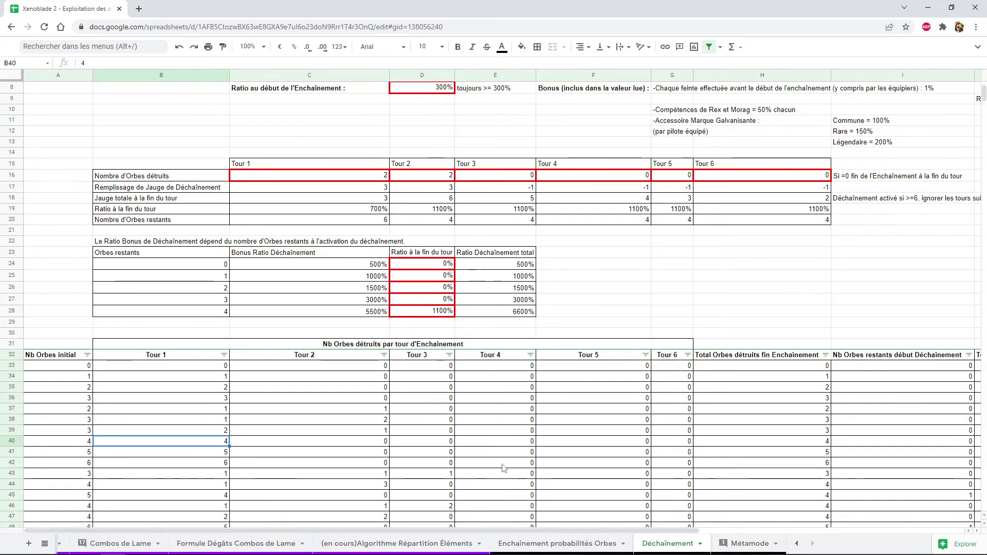
key("Down")
key("Down")
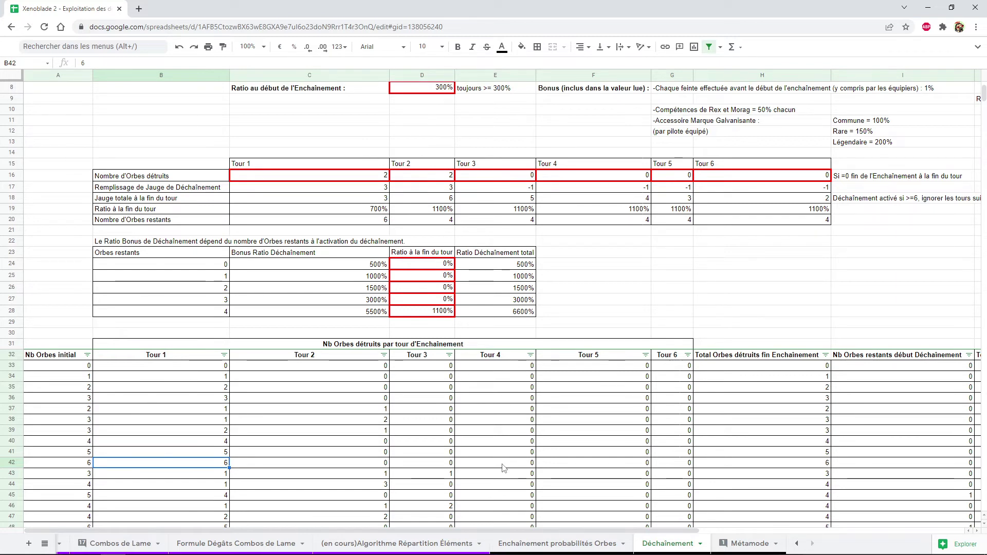
left_click(796, 546)
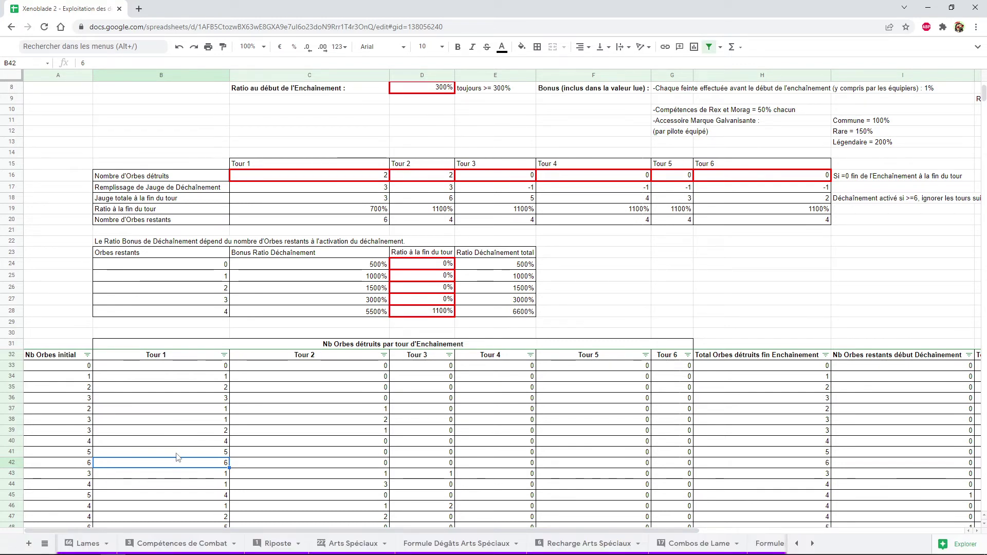
left_click(181, 544)
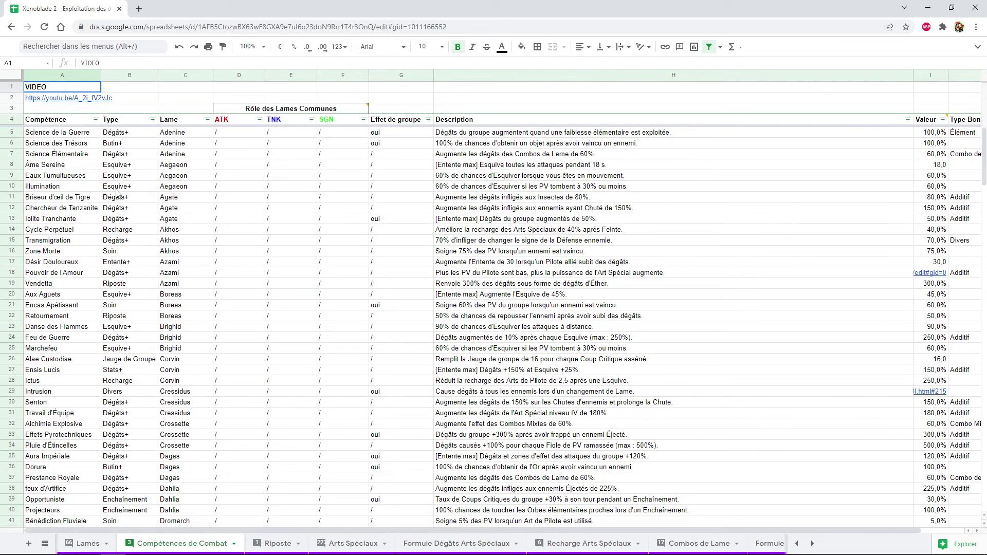
Filter the Lame column to show only Dahlia's skills and select row 40
left_click(207, 119)
left_click(140, 247)
left_click(142, 266)
type("d")
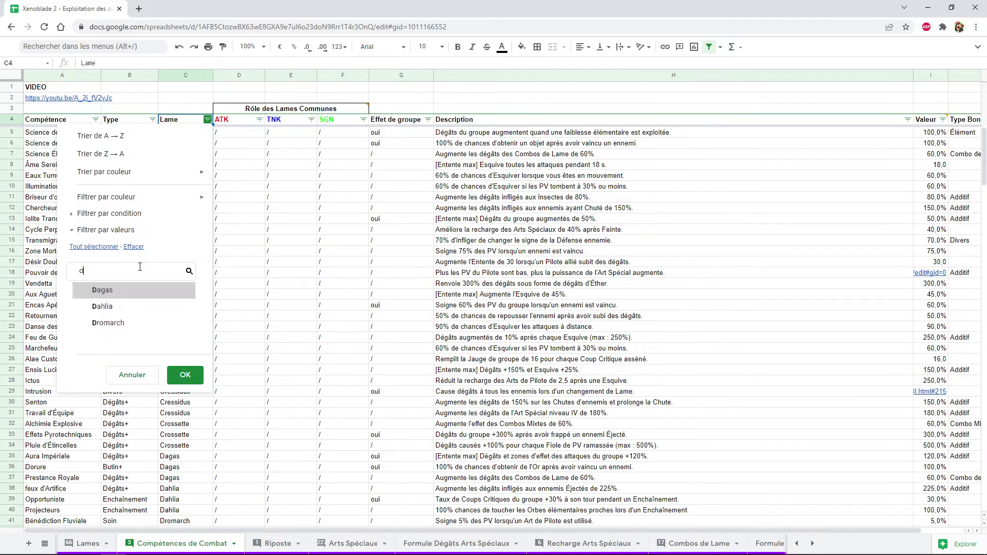
left_click(133, 307)
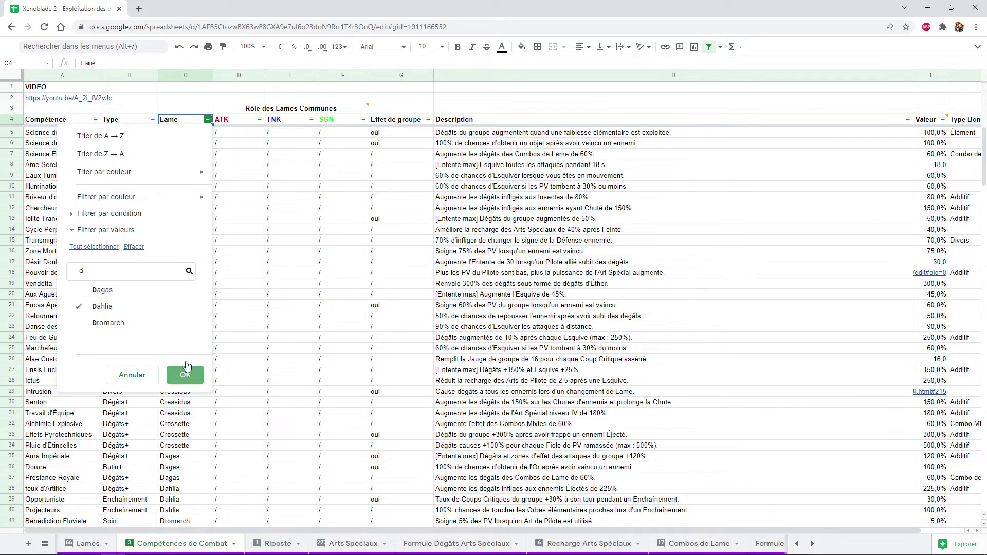
left_click(184, 375)
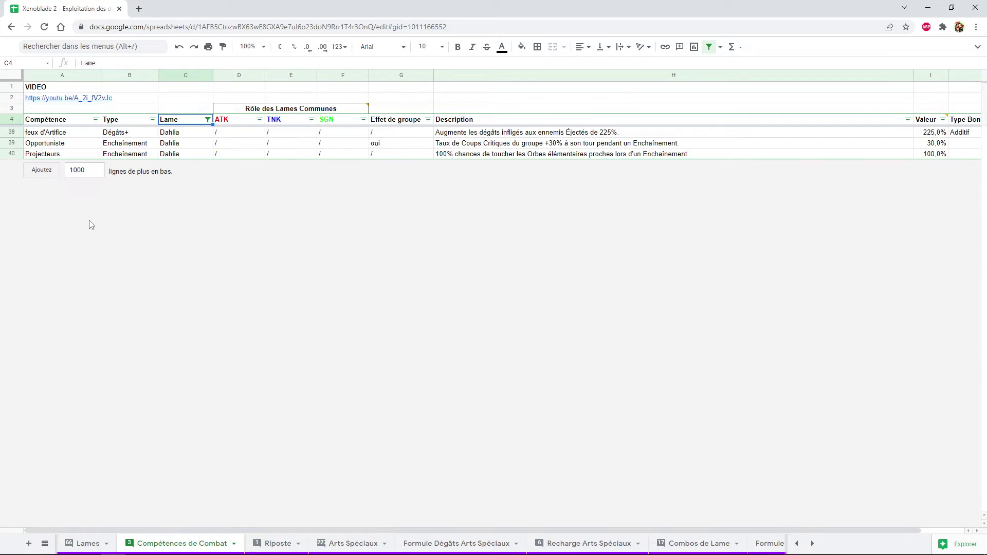
left_click(13, 154)
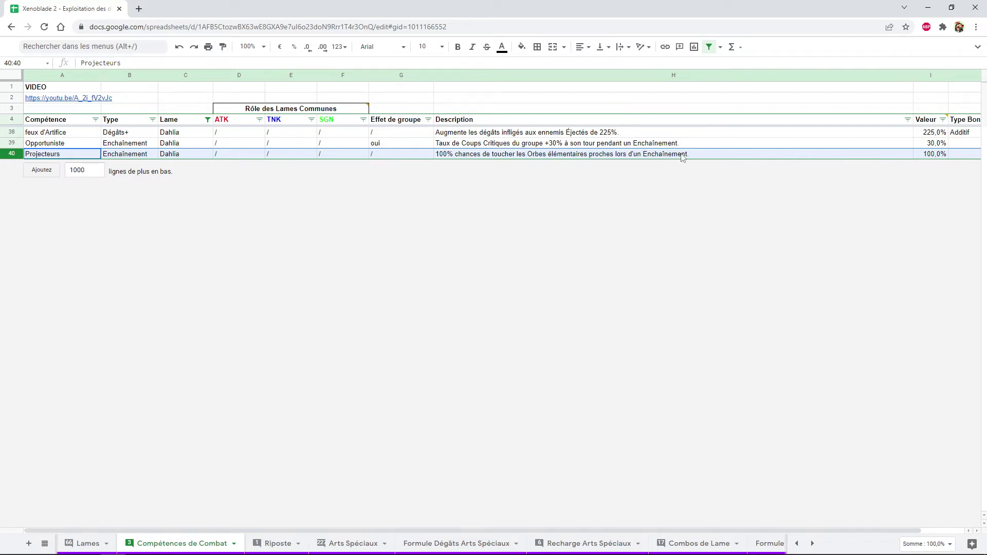
Re-include every Blade in the Lame filter so all skills show
left_click(208, 119)
left_click(133, 247)
left_click(115, 247)
left_click(186, 375)
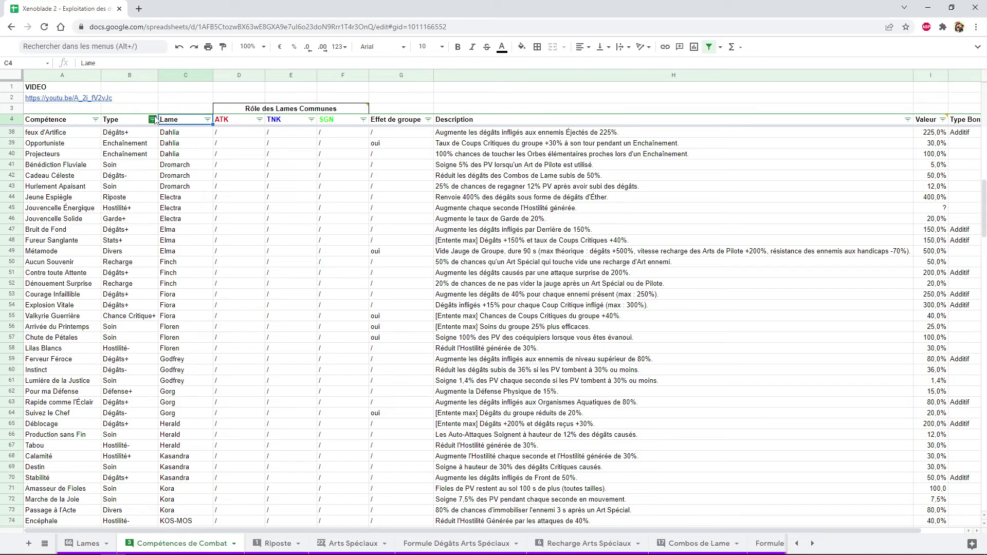
Filter the Type column to show only Enchaînement skills
left_click(152, 119)
left_click(79, 247)
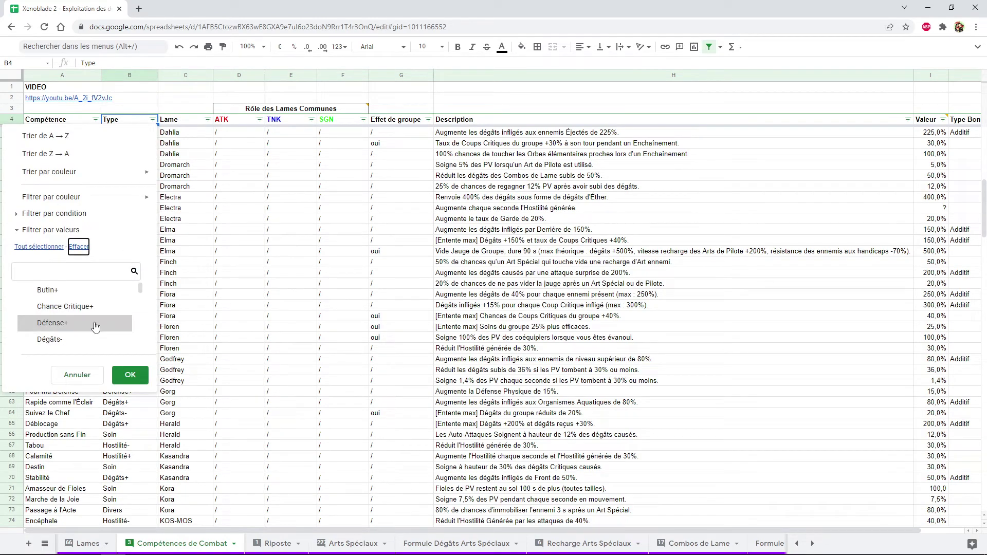
scroll(96, 326, "down", 2)
left_click(60, 337)
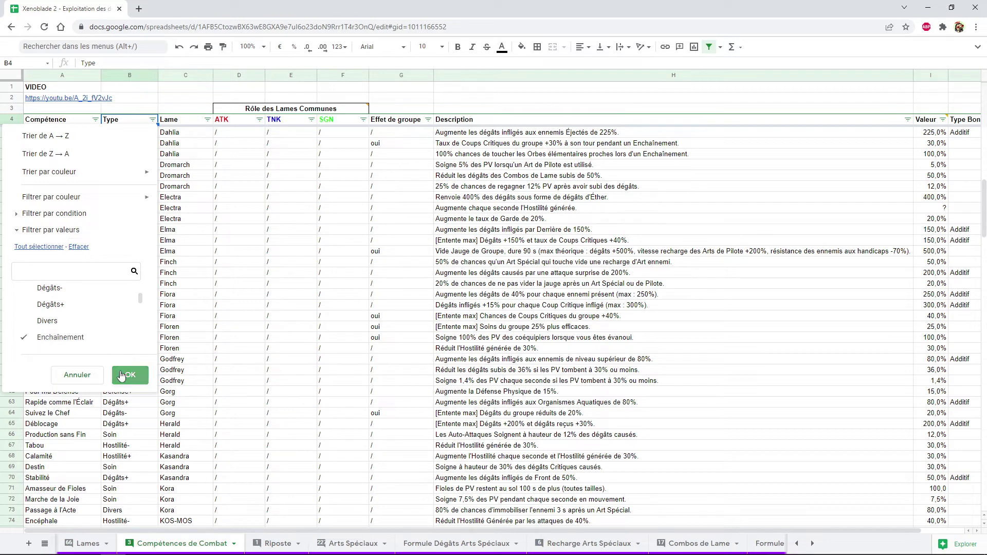
key("Return")
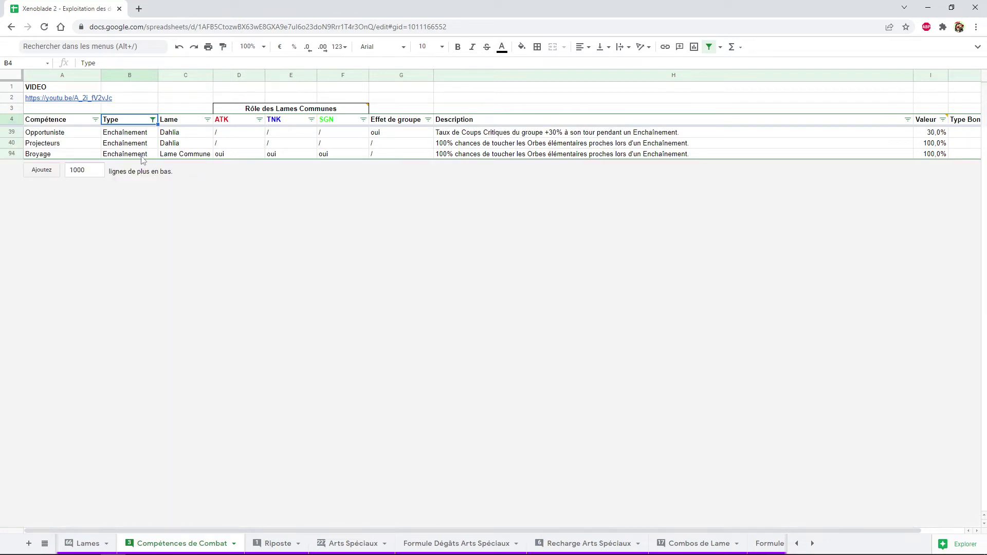
Read across the Broyage skill's row 94, including its ATK, TNK and SGN values
left_click(74, 155)
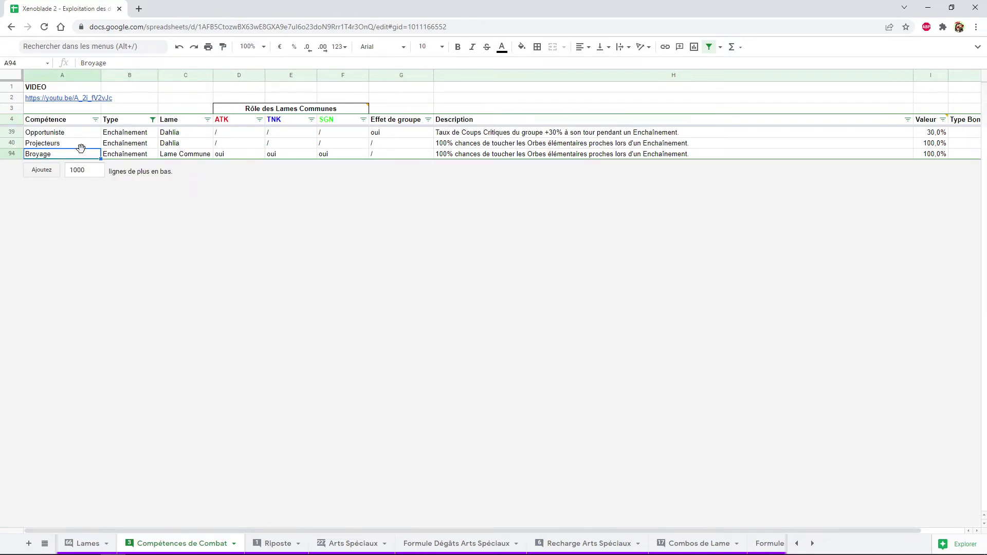
key("Right")
key("Right")
key("Right")
key("Right")
key("Right")
key("Right")
key("Right")
key("Left")
key("Left")
key("Left")
key("Left")
key("Left")
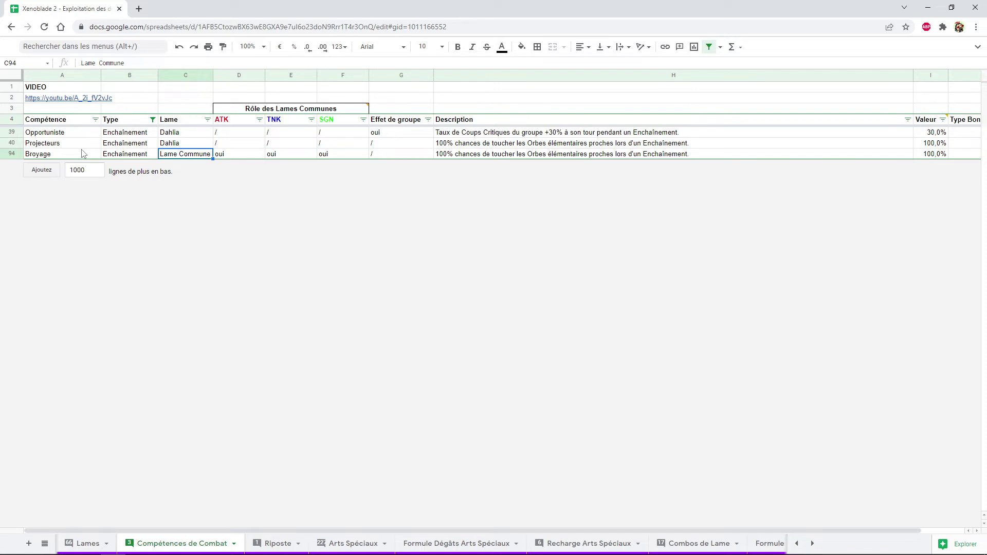
key("Right")
key("Right")
key("Right")
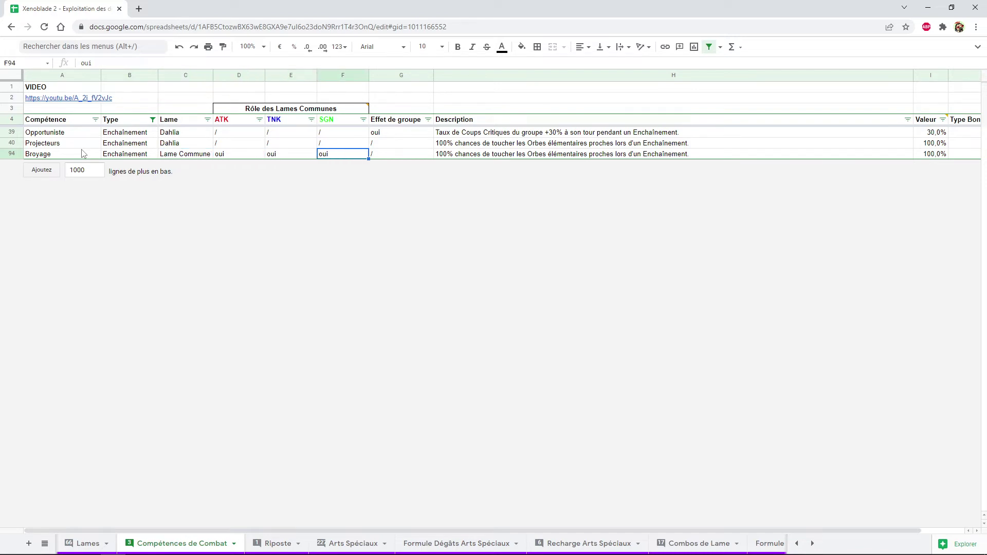
key("Left")
key("Left")
key("Right")
key("Right")
key("Left")
key("Left")
key("Left")
key("Left")
key("Left")
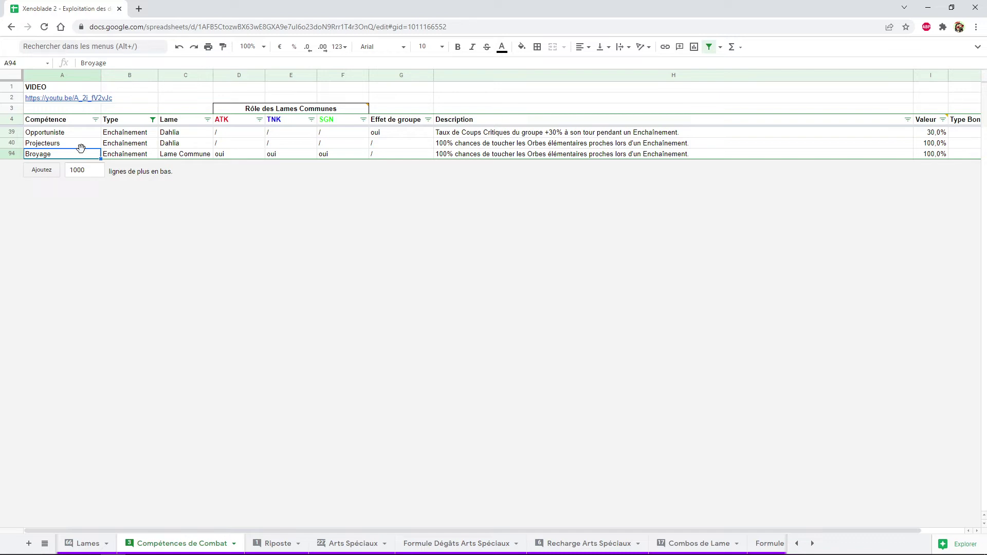
key("Right")
key("Right")
key("Right")
key("Right")
key("Right")
key("Right")
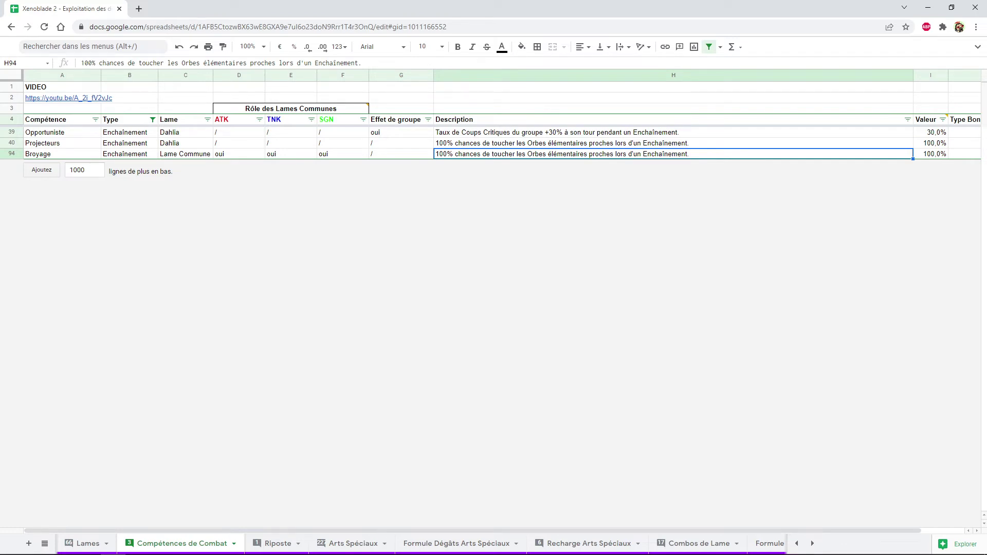
Select all Type values in the filter, then reveal the later sheet tabs
left_click(153, 120)
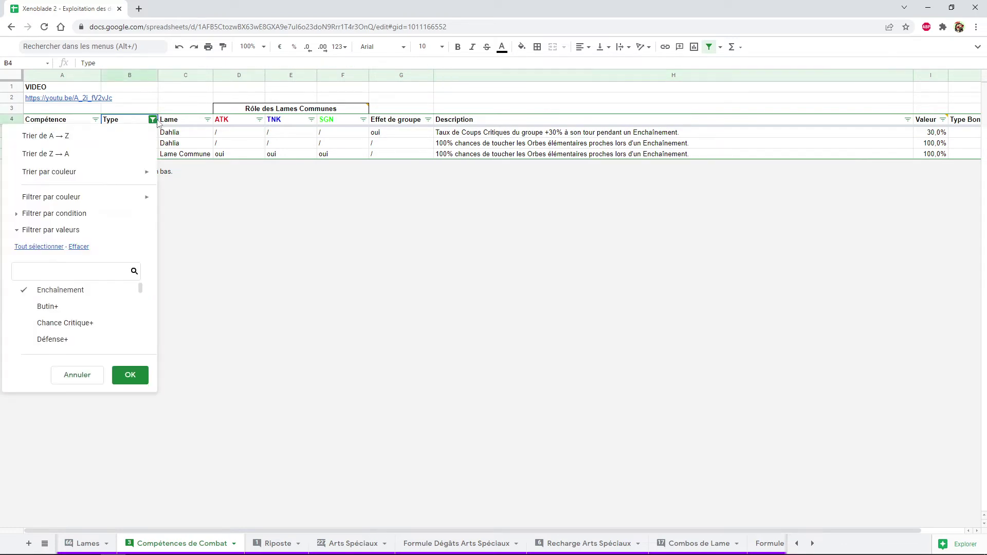
left_click(56, 248)
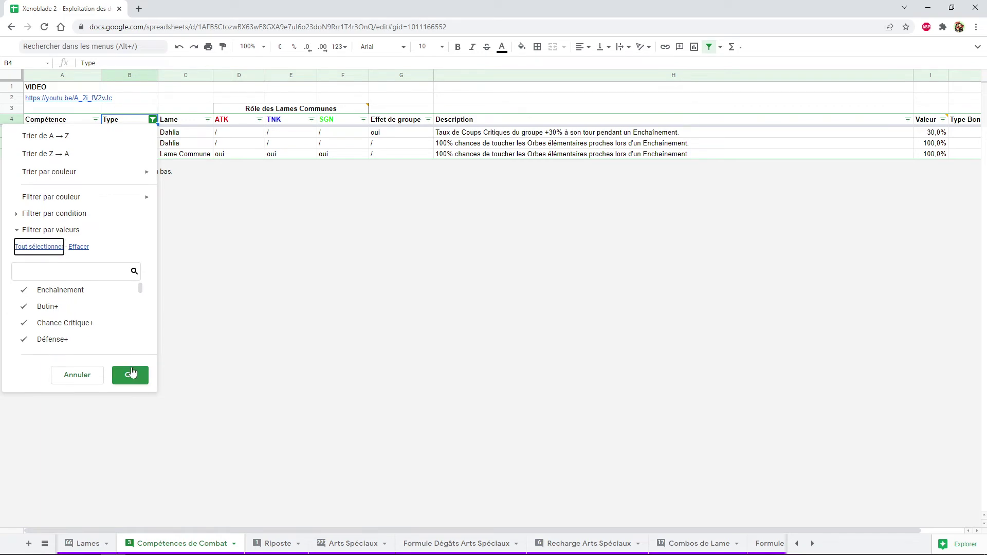
left_click(131, 374)
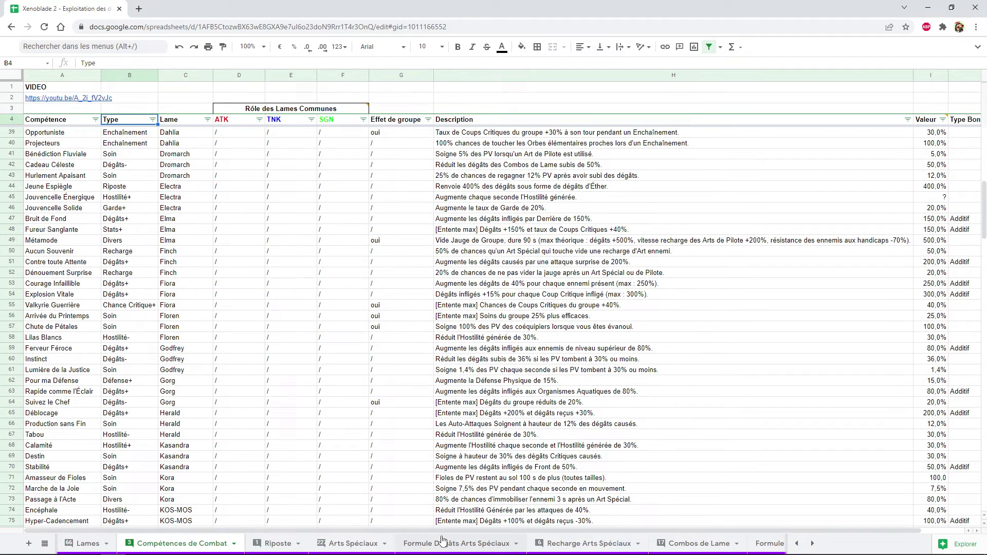
left_click(813, 545)
left_click(812, 545)
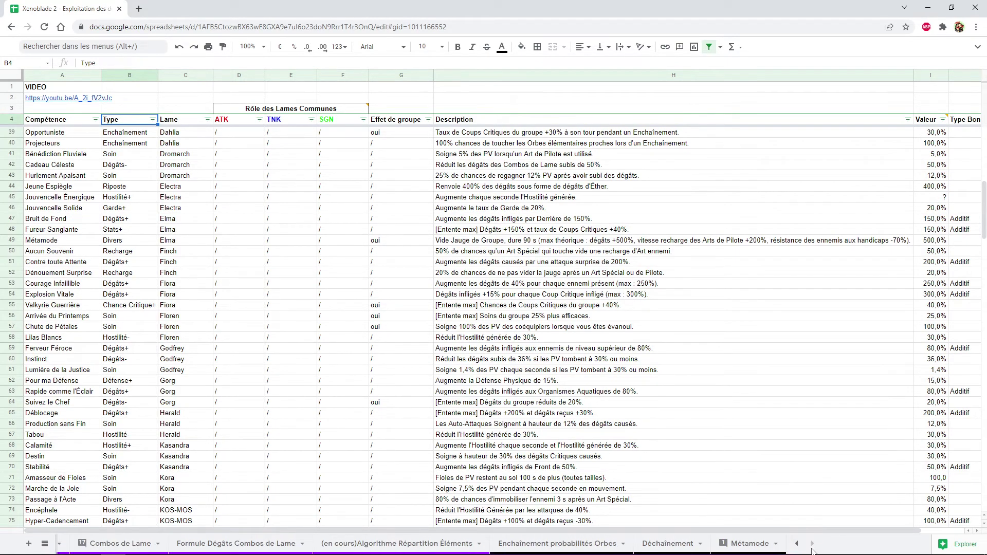
Switch to the Déchaînement sheet and look over the simulator
left_click(677, 546)
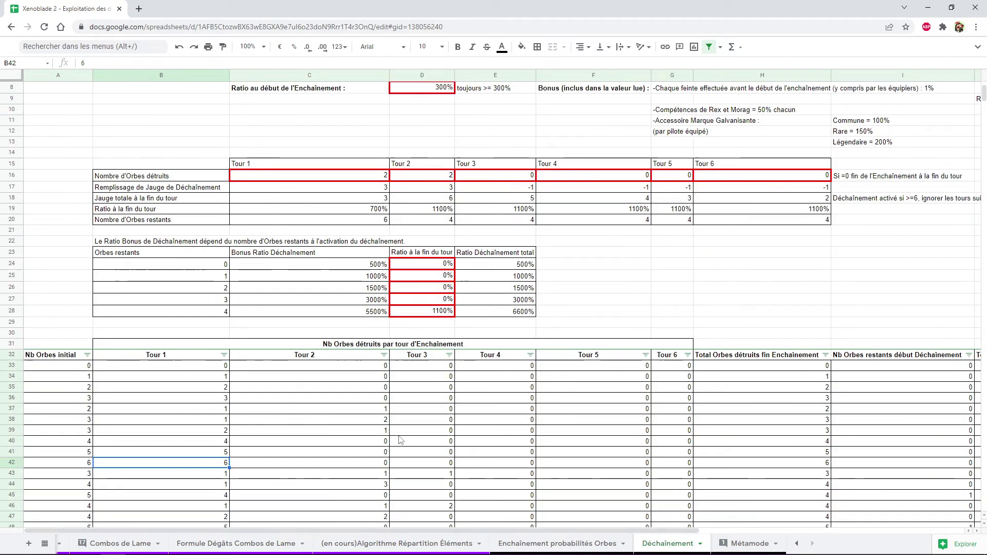
scroll(247, 396, "down", 4)
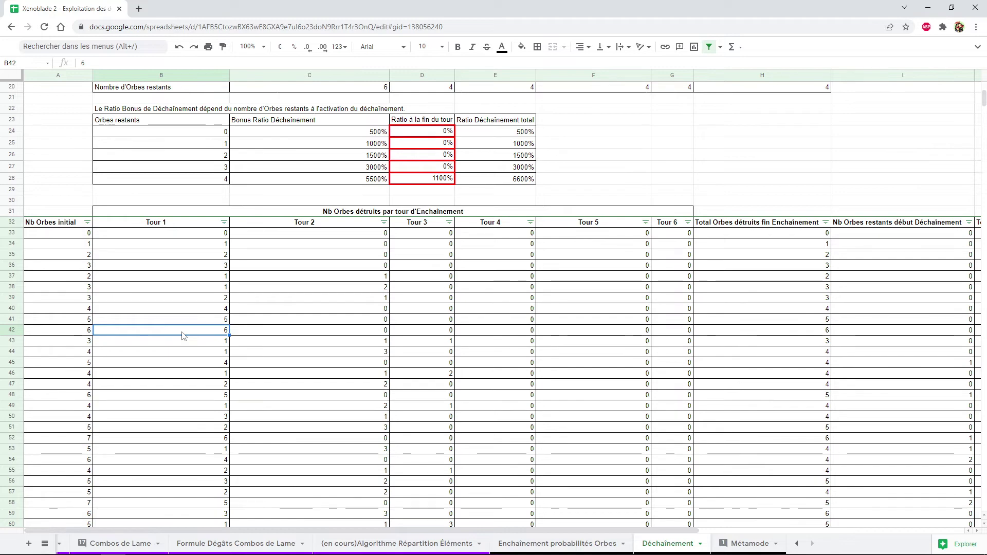
scroll(184, 336, "up", 1)
scroll(180, 343, "up", 3)
Set C16 to 5 destroyed orbs and check the Tour 1 gauge total formula
left_click(377, 252)
type("5")
key("Return")
left_click(368, 277)
Browse the orb-chain results and inspect the Tour 1 values from row 86
scroll(149, 284, "down", 5)
scroll(149, 286, "down", 3)
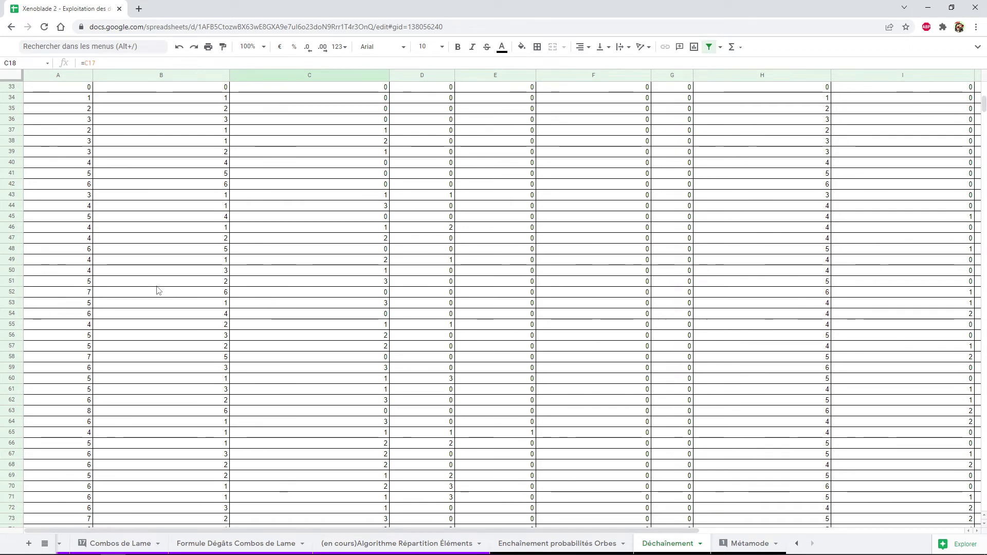
scroll(148, 368, "up", 2)
scroll(149, 368, "down", 2)
scroll(150, 366, "down", 3)
scroll(151, 365, "down", 2)
scroll(155, 359, "down", 2)
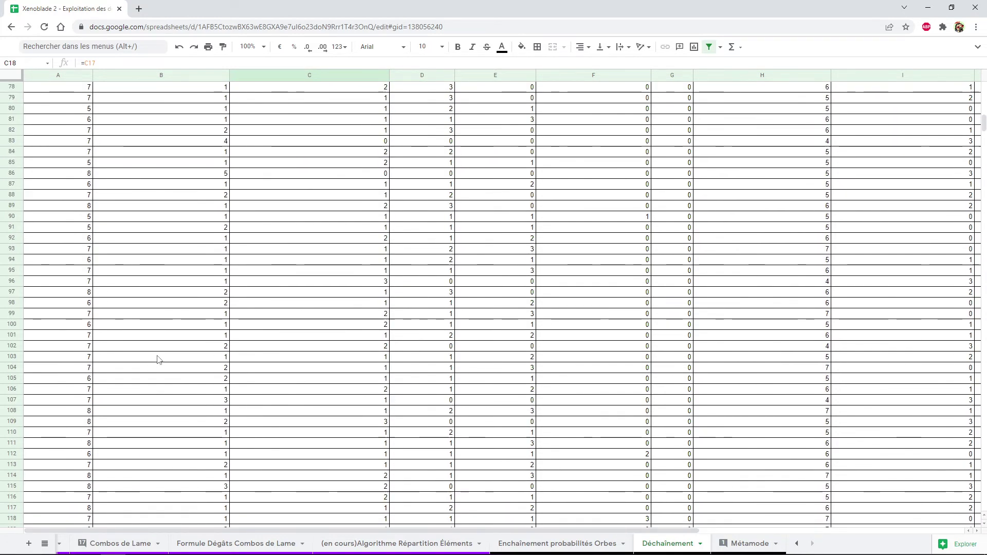
left_click(189, 287)
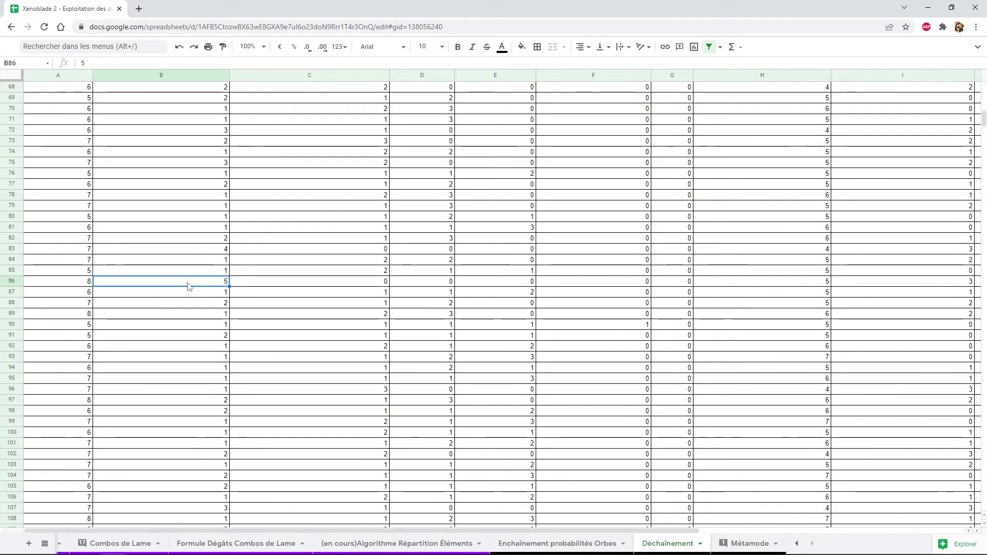
key("Down")
key("Down")
key("Down")
key("Down")
key("Down")
key("Down")
key("Down")
key("Down")
key("Down")
key("Down")
scroll(188, 277, "up", 1)
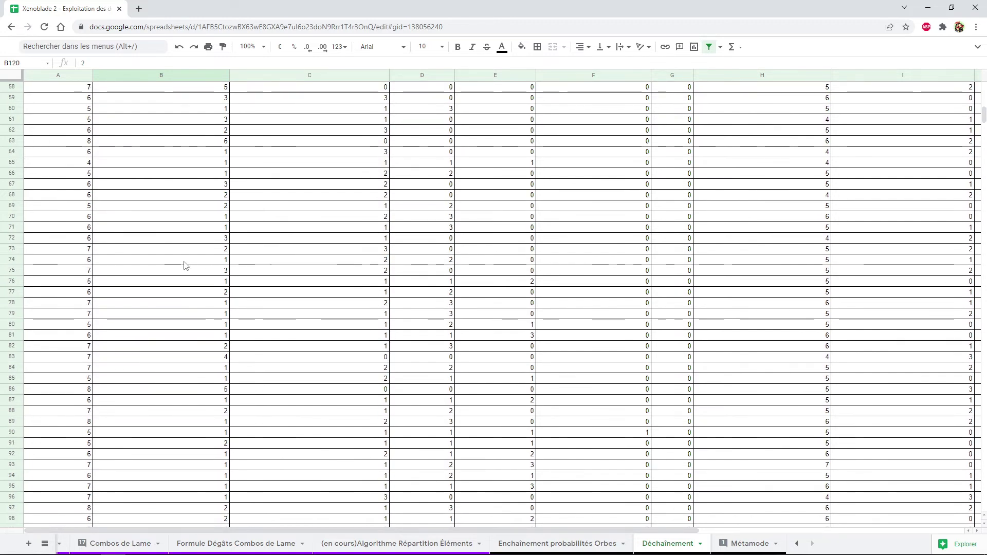
scroll(186, 265, "up", 12)
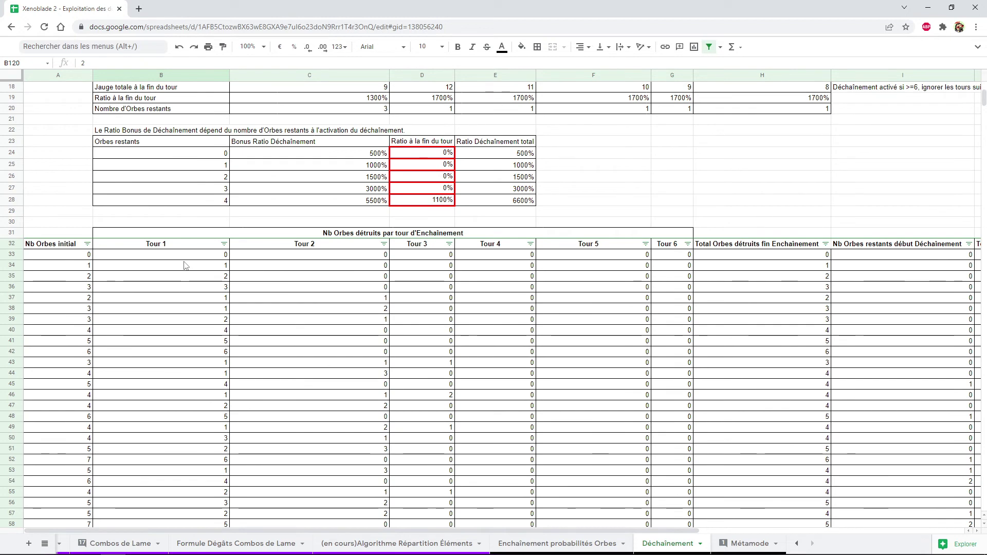
Filter the Tour 1 column to show only rows where 6 orbs are destroyed
left_click(224, 243)
left_click(150, 371)
scroll(165, 433, "down", 3)
left_click(160, 465)
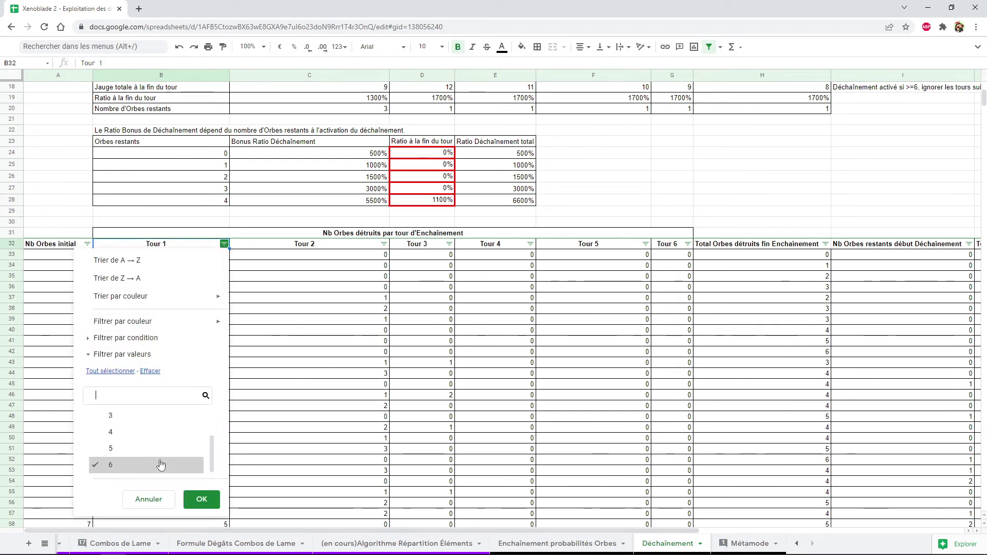
key("Return")
Step through the Tour 1 and Tour 2 values of filtered rows 42, 52 and 63
scroll(192, 307, "up", 4)
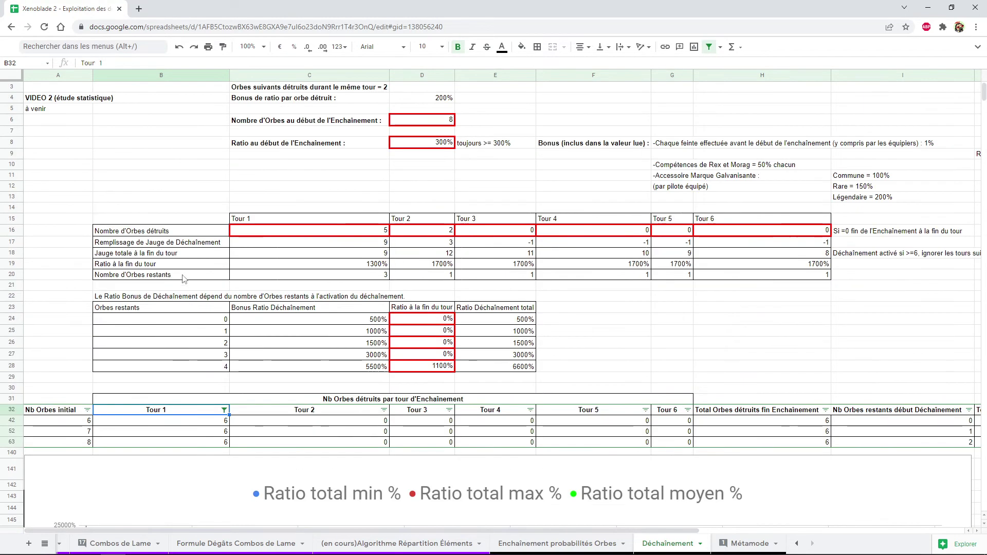
scroll(193, 307, "down", 2)
left_click(200, 346)
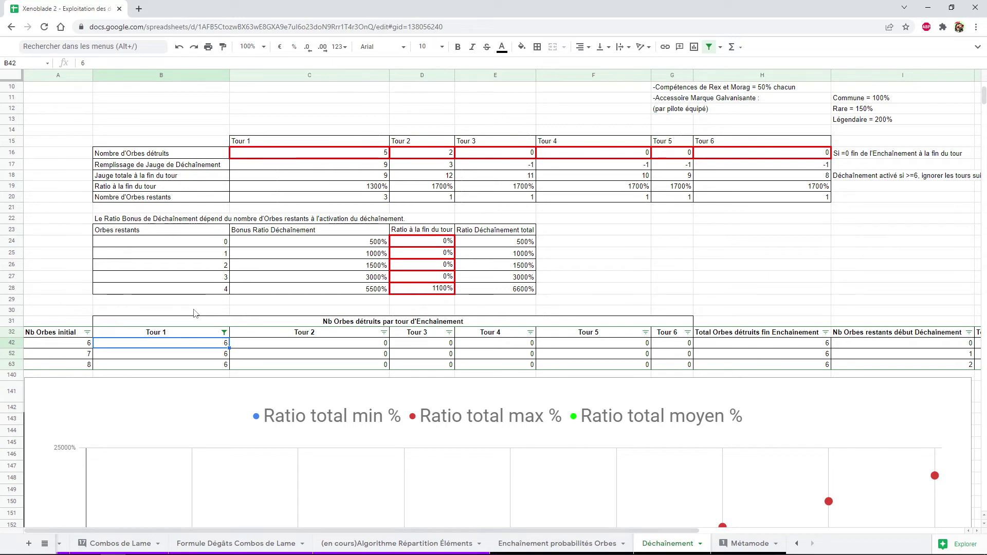
key("Down")
key("Up")
key("Down")
key("Down")
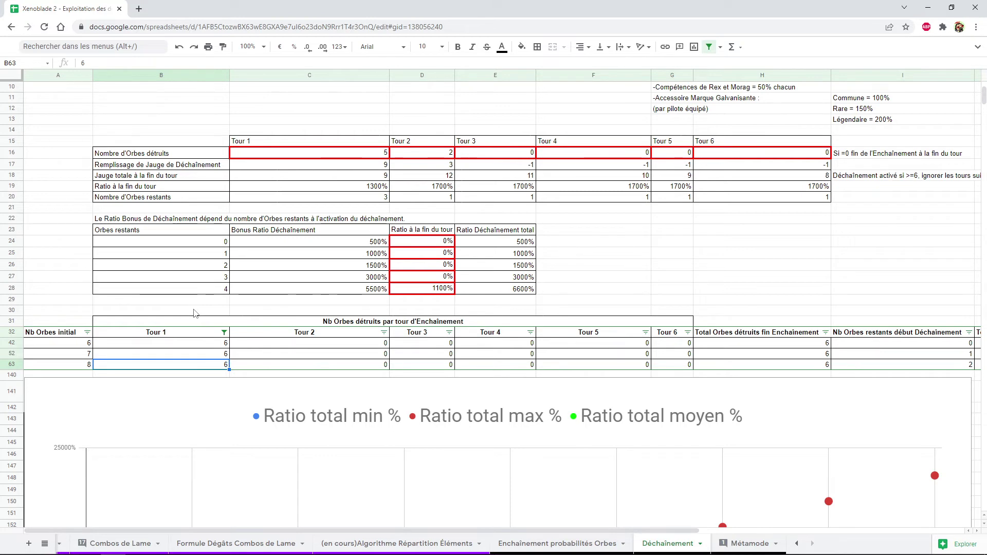
key("Right")
key("Up")
key("Left")
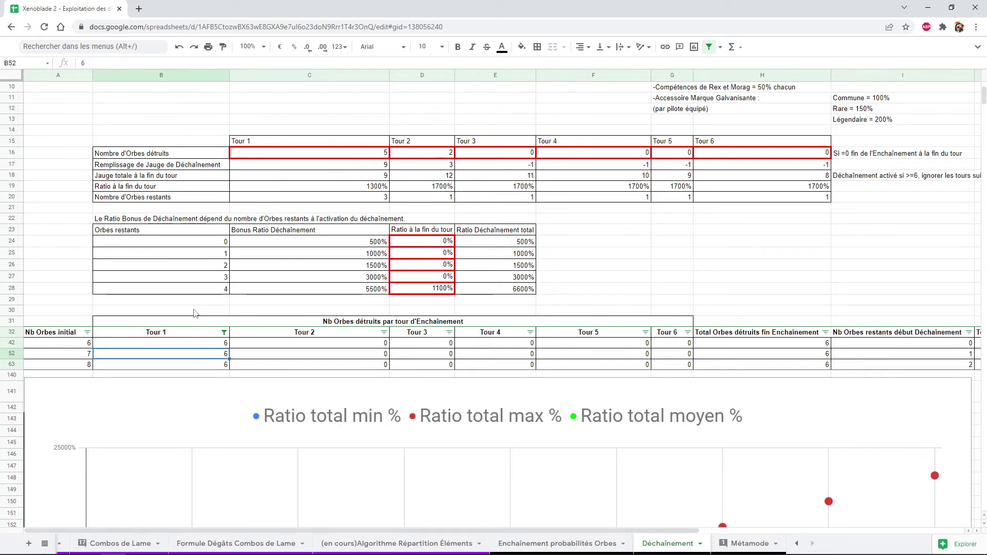
key("Down")
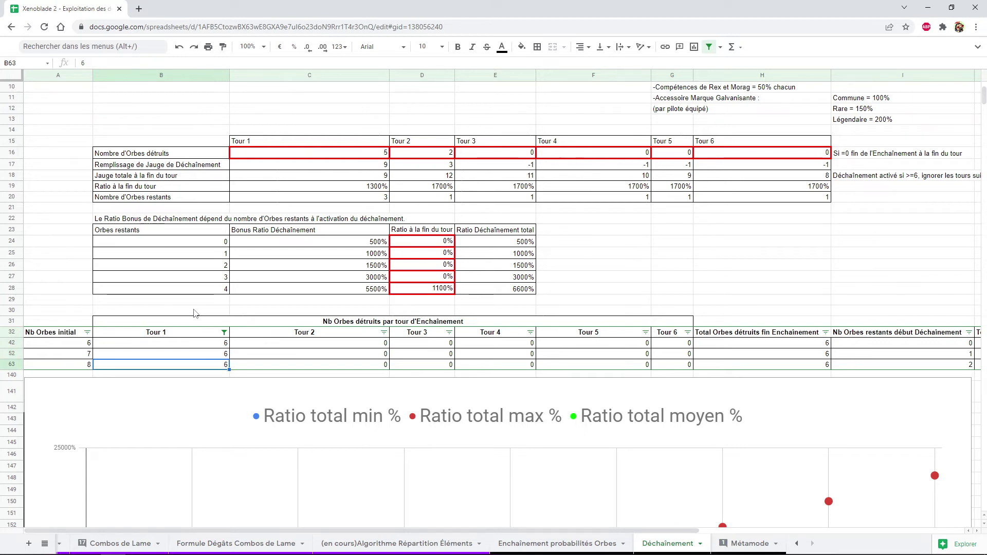
key("Up")
key("Down")
key("Up")
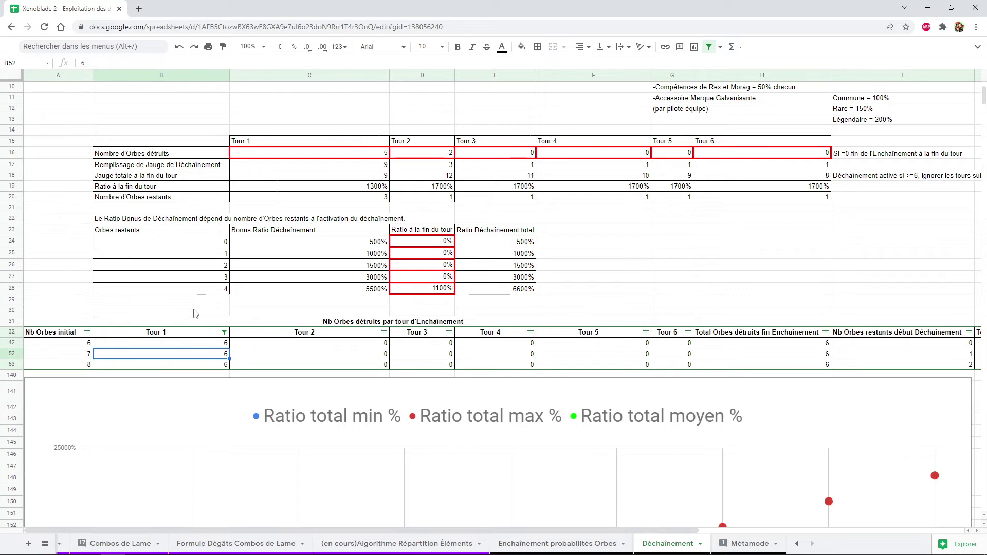
key("Down")
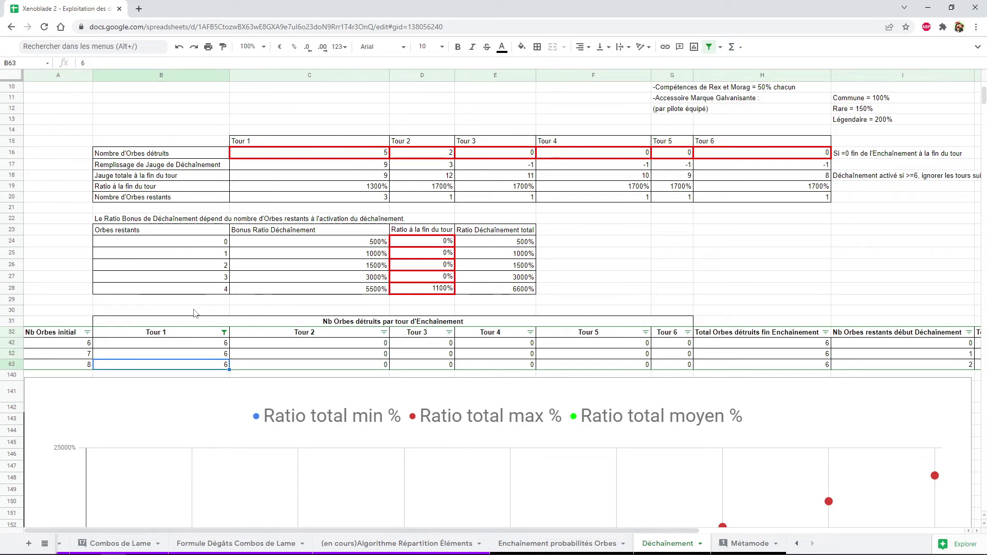
Compare the cumulative ratio totals of the filtered rows, from 6900% to 9900%
key("Right")
key("ctrl+Right")
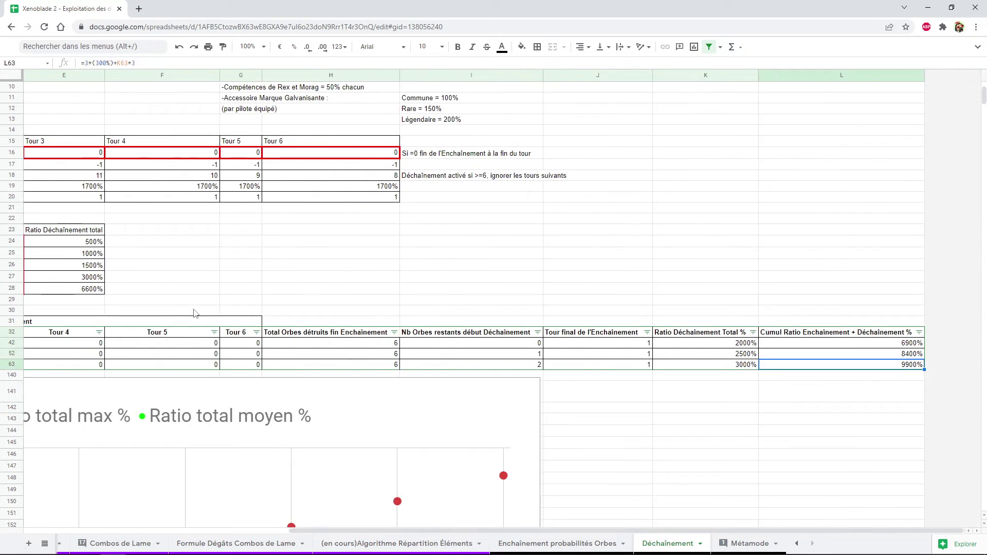
key("Up")
key("Up")
key("Down")
key("Down")
key("Up")
key("Up")
key("Down")
key("Down")
key("Left")
key("ctrl+Left")
key("Right")
key("Up")
key("Up")
key("Down")
key("Down")
key("Right")
key("ctrl+Right")
key("Left")
key("ctrl+Left")
key("Right")
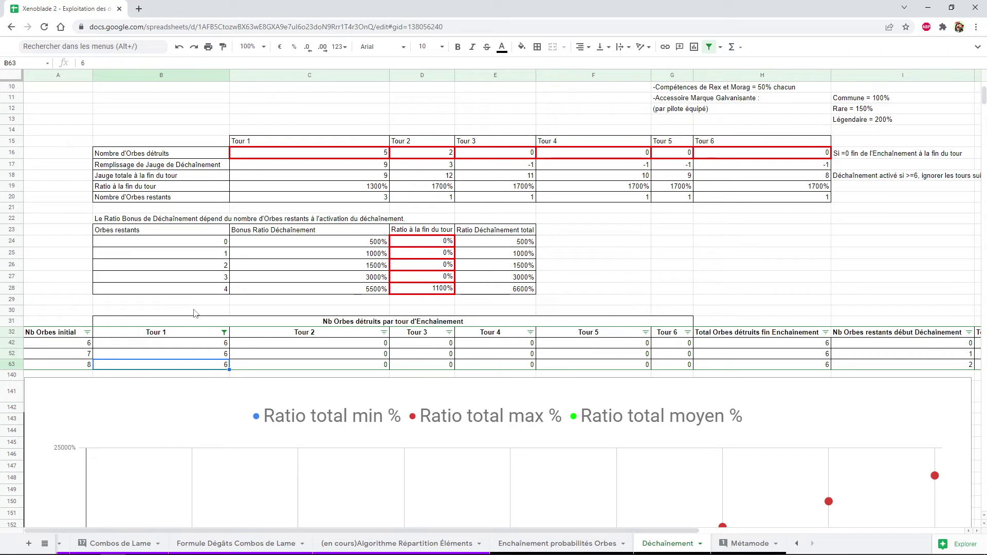
Remove the Tour 1 filter so all rows through 139 show again
left_click(224, 332)
left_click(110, 183)
left_click(201, 311)
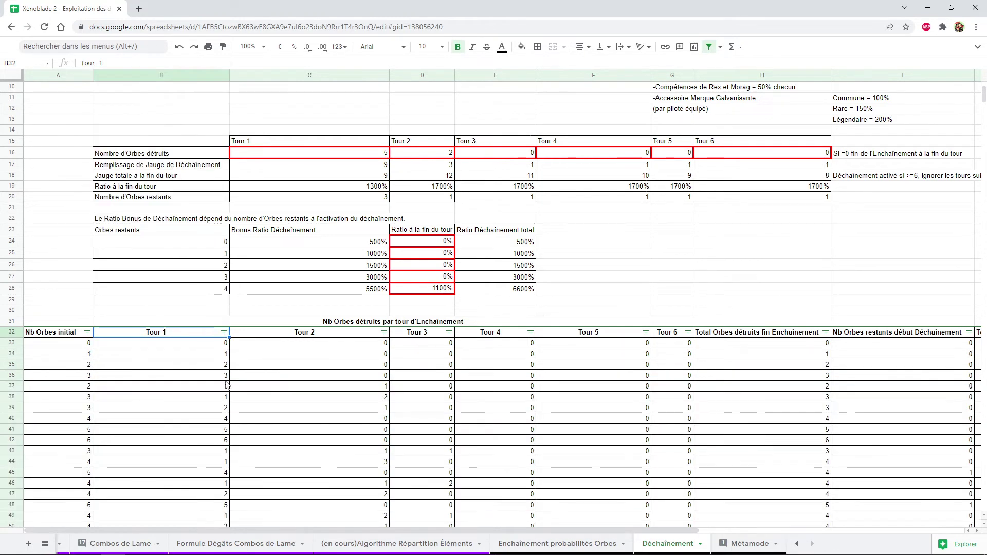
Scroll down past the statistics table and ratio scatter chart, then back up
scroll(274, 394, "down", 5)
scroll(274, 393, "down", 5)
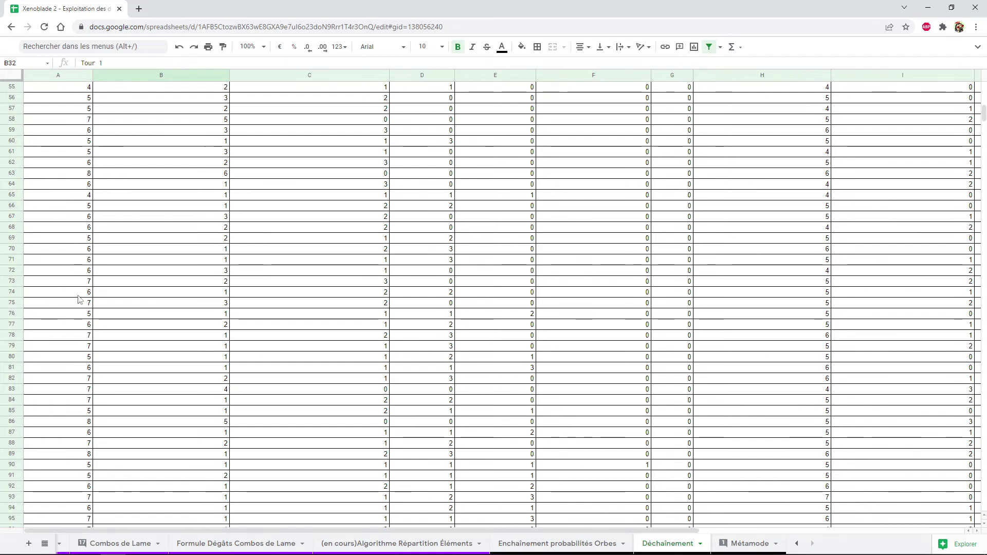
scroll(108, 328, "down", 3)
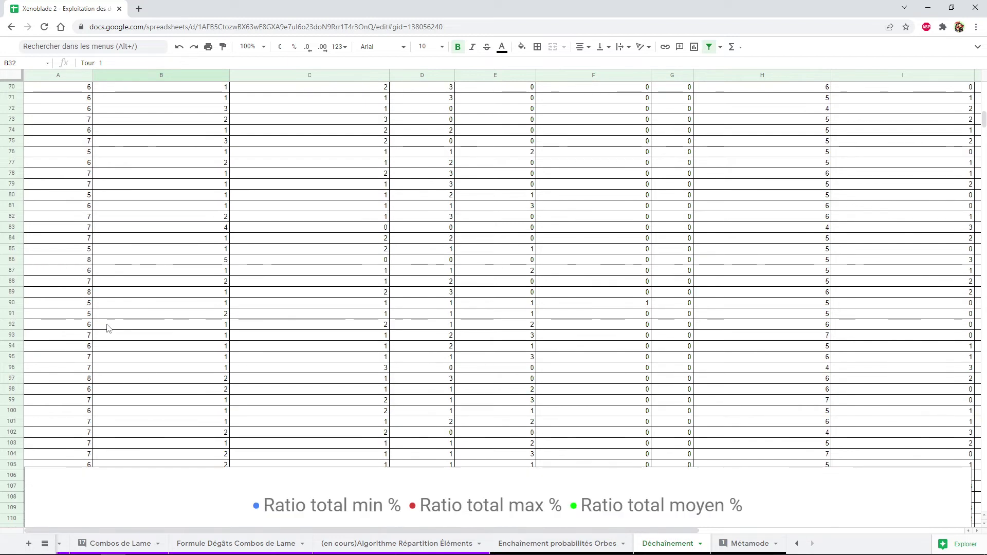
scroll(143, 347, "down", 1)
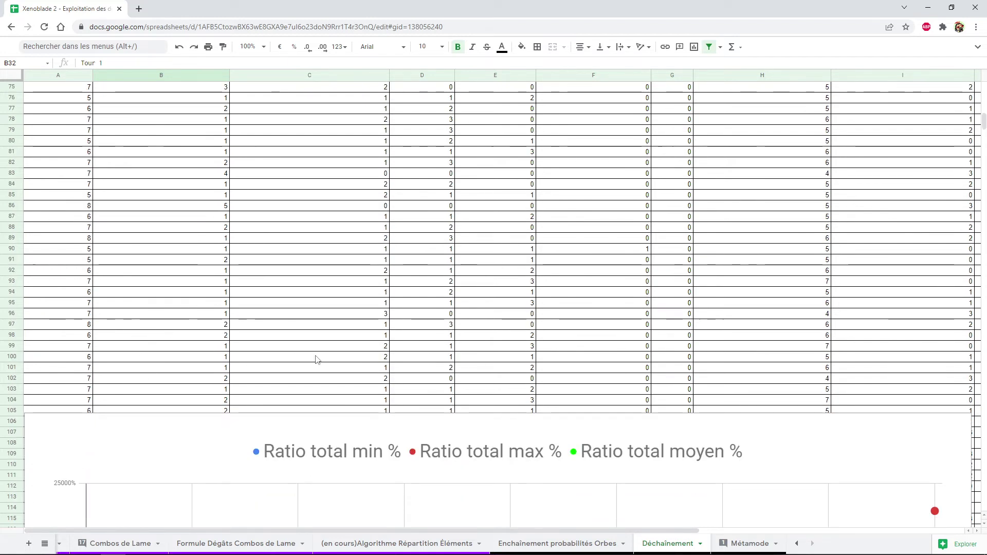
scroll(158, 314, "down", 3)
scroll(203, 318, "down", 3)
left_click(203, 318)
scroll(205, 321, "up", 4)
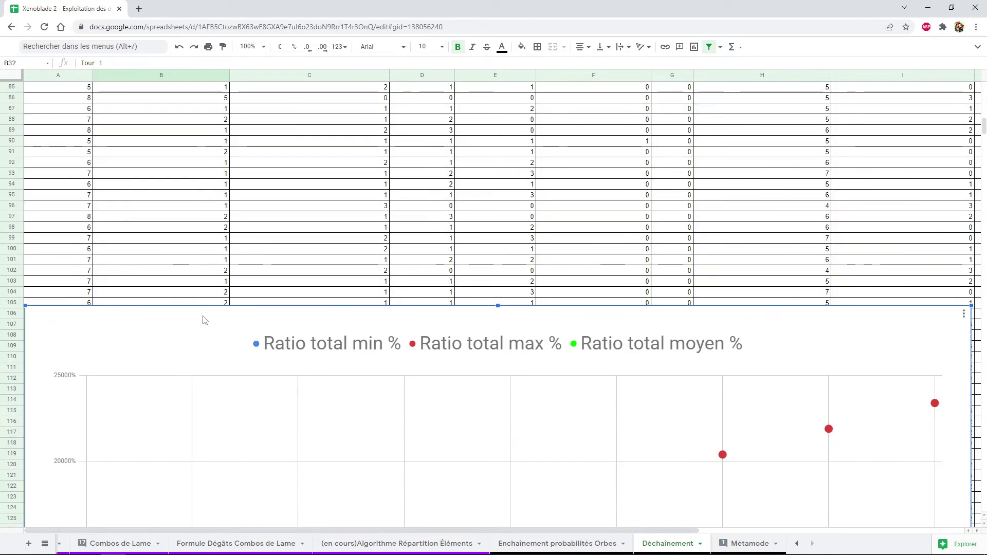
scroll(205, 316, "up", 6)
scroll(205, 315, "up", 6)
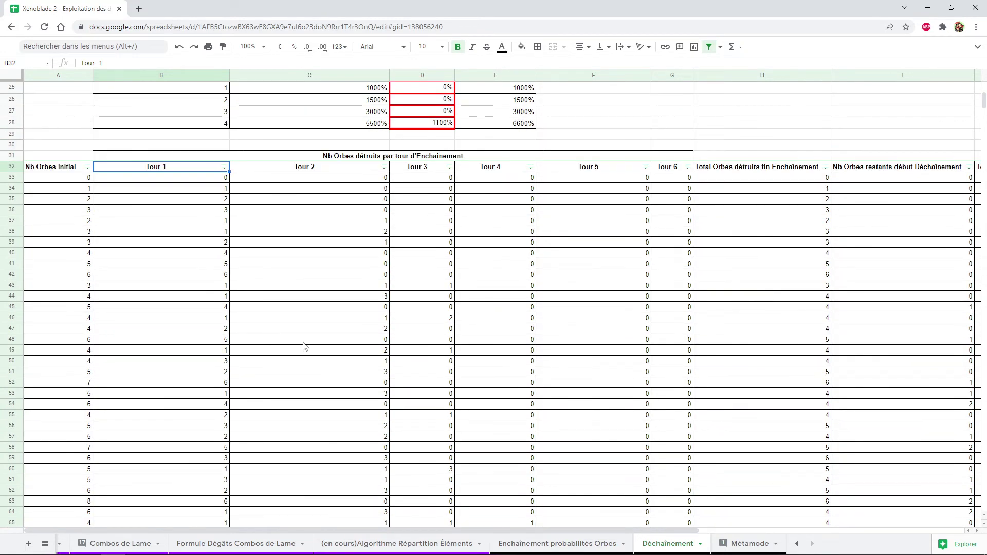
left_click_drag(482, 528, 463, 529)
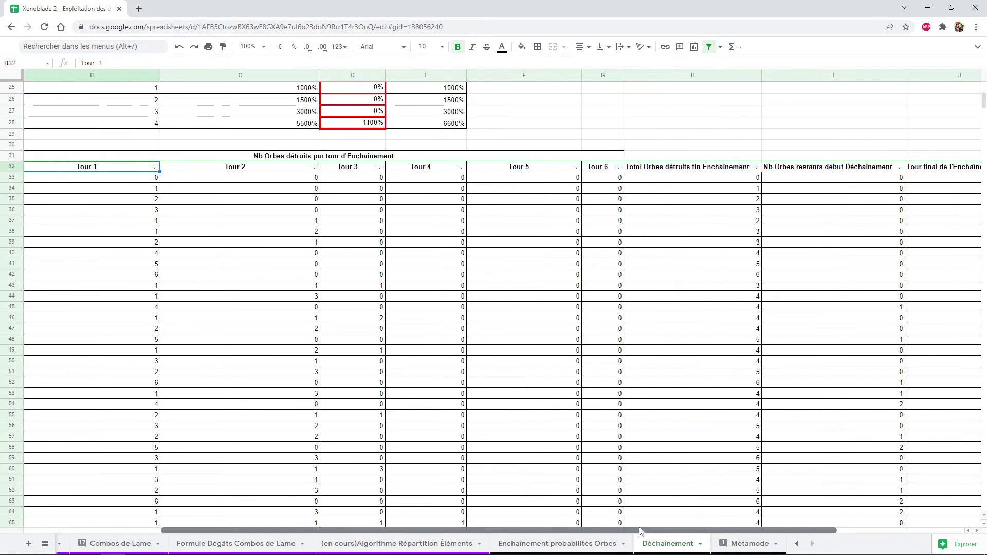
Select last row 139 and scroll right to reveal its total ratio columns
scroll(165, 281, "down", 6)
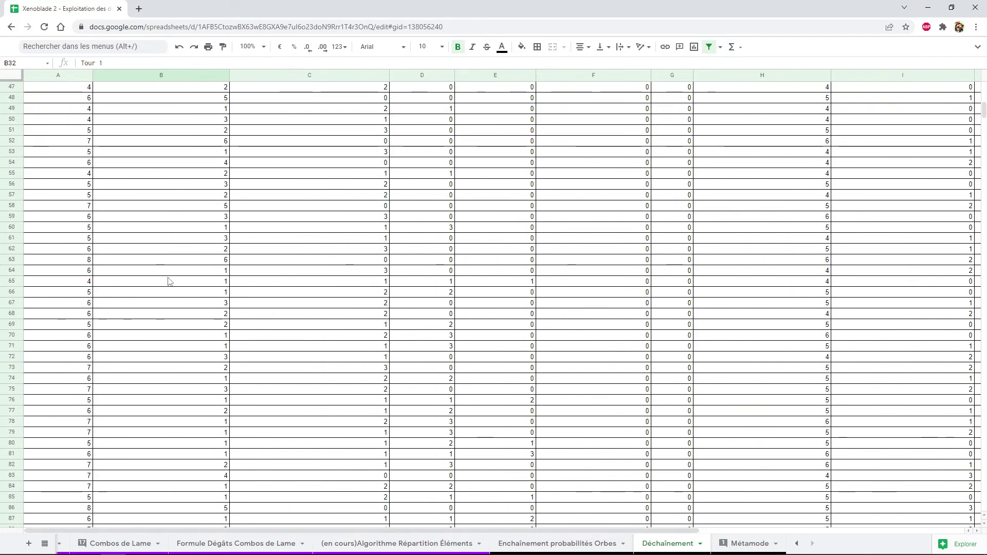
scroll(170, 288, "down", 5)
scroll(175, 309, "down", 1)
scroll(198, 243, "down", 3)
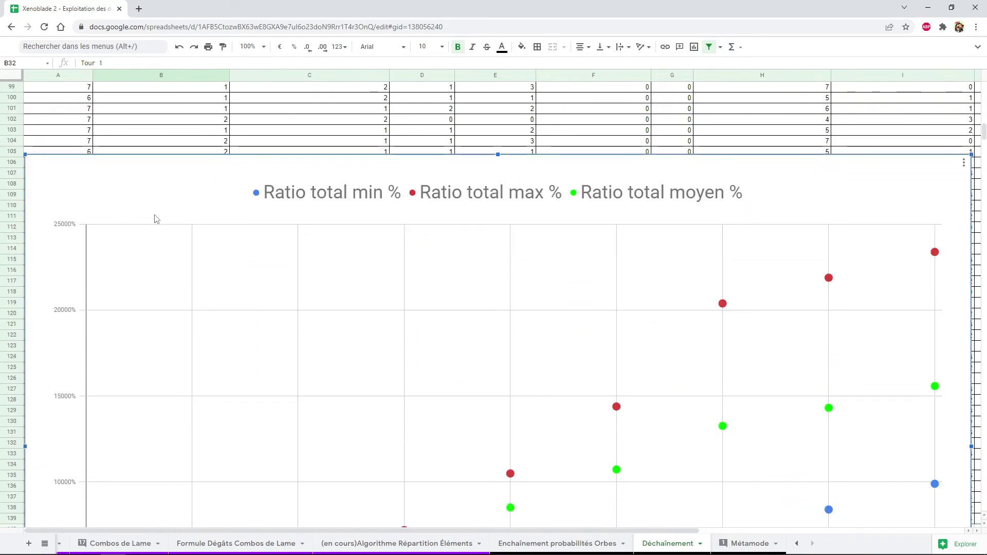
scroll(191, 245, "down", 4)
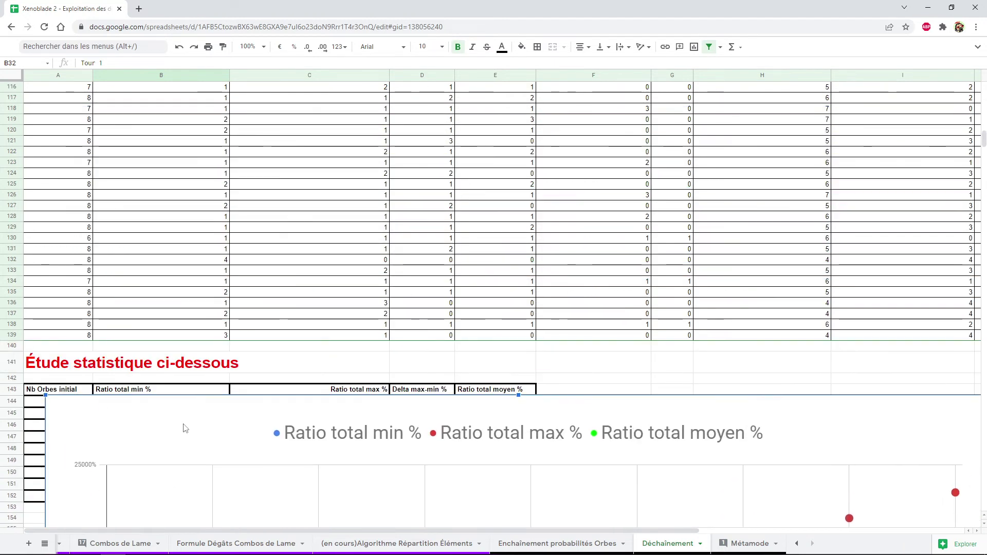
scroll(178, 257, "down", 4)
scroll(185, 242, "down", 3)
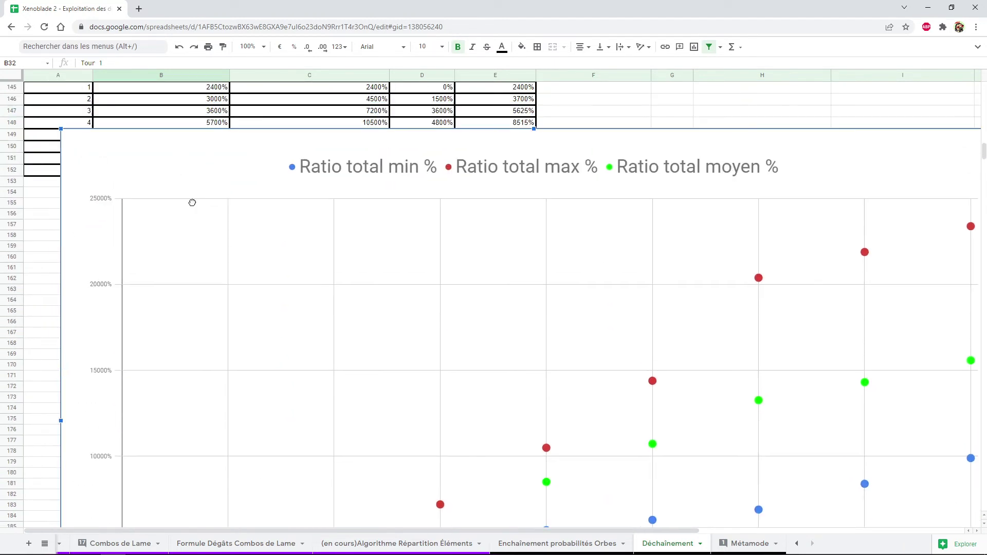
scroll(158, 227, "up", 4)
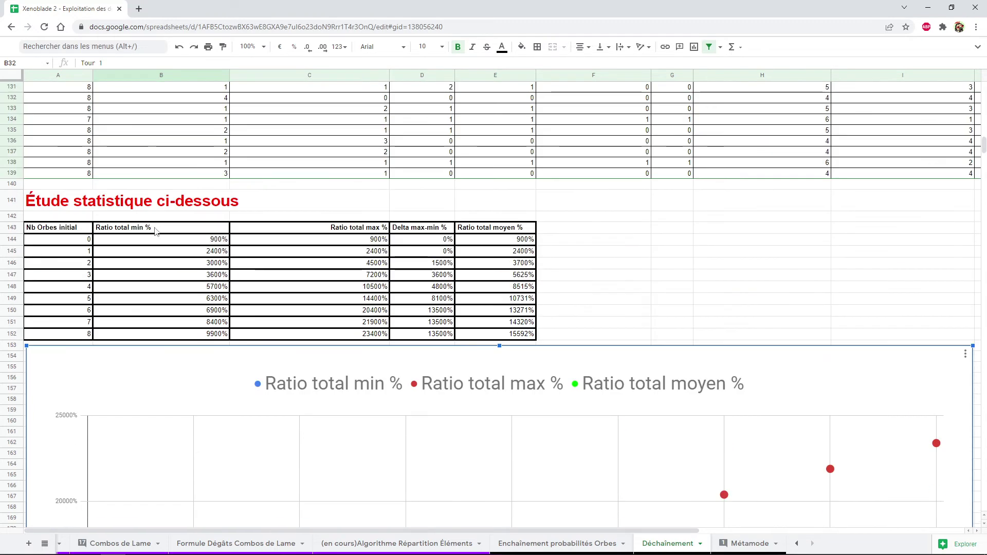
scroll(170, 228, "up", 8)
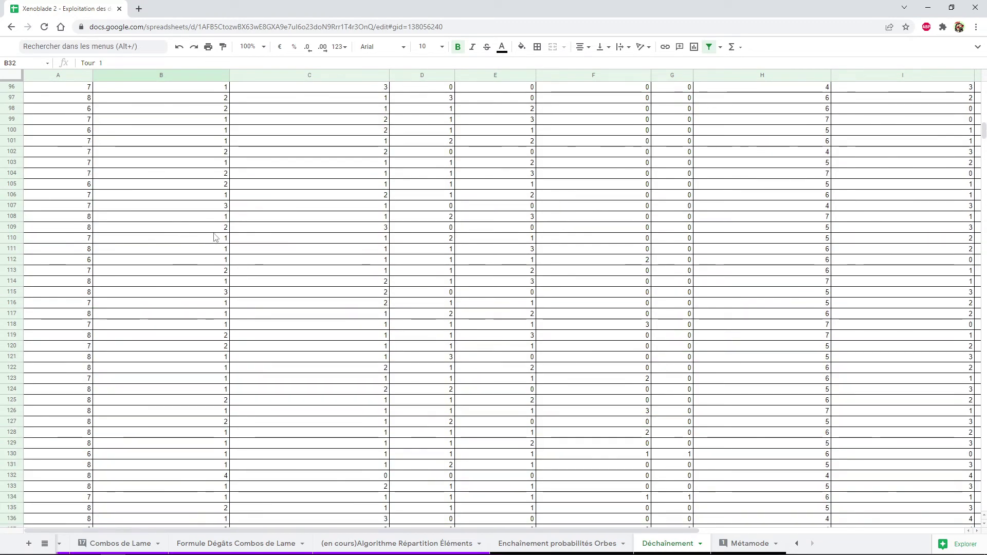
scroll(205, 224, "down", 3)
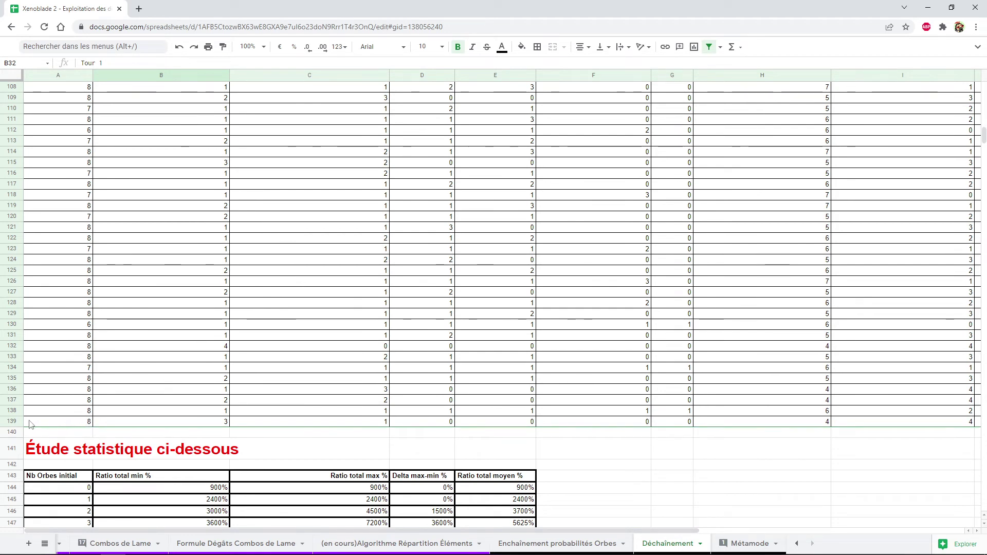
left_click(11, 421)
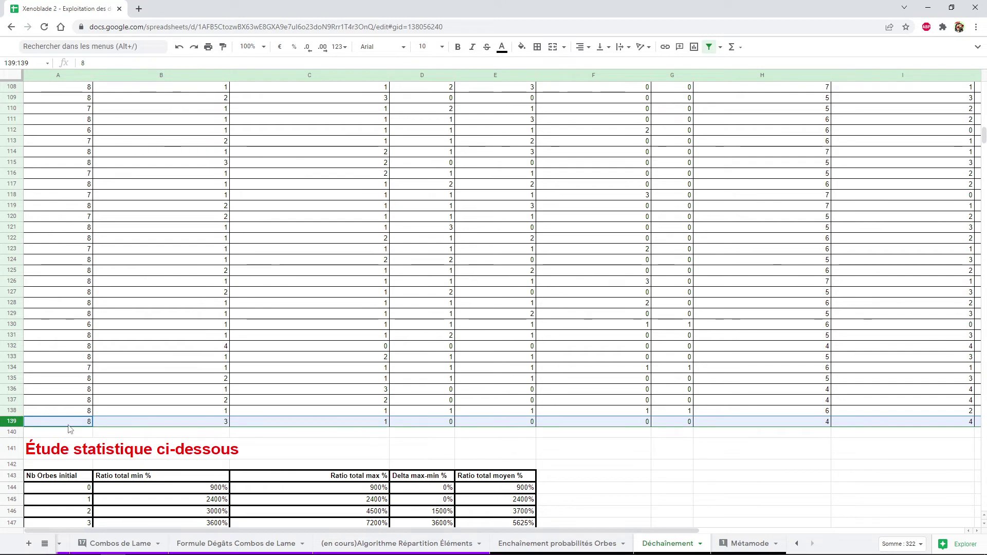
left_click_drag(331, 529, 683, 535)
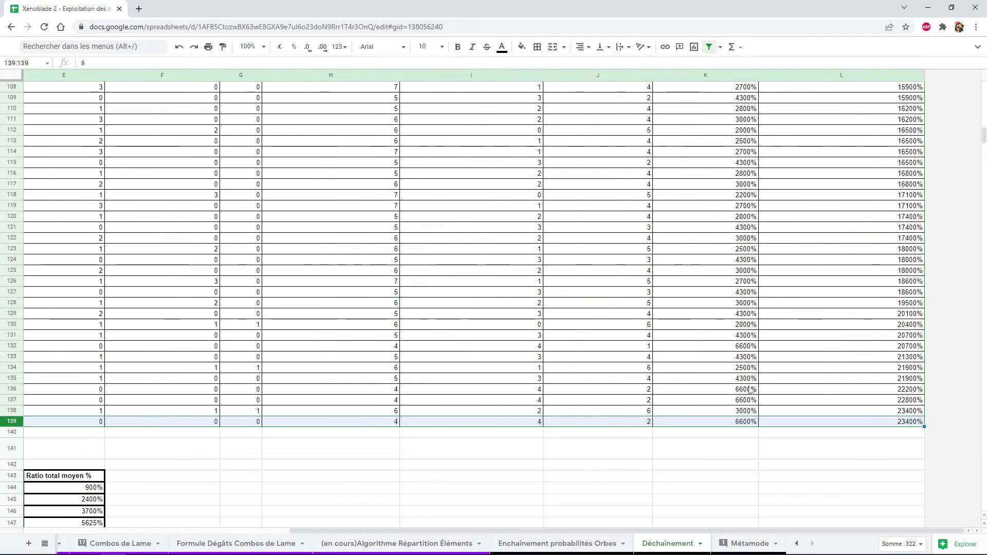
left_click(837, 412)
left_click(838, 421, "shift")
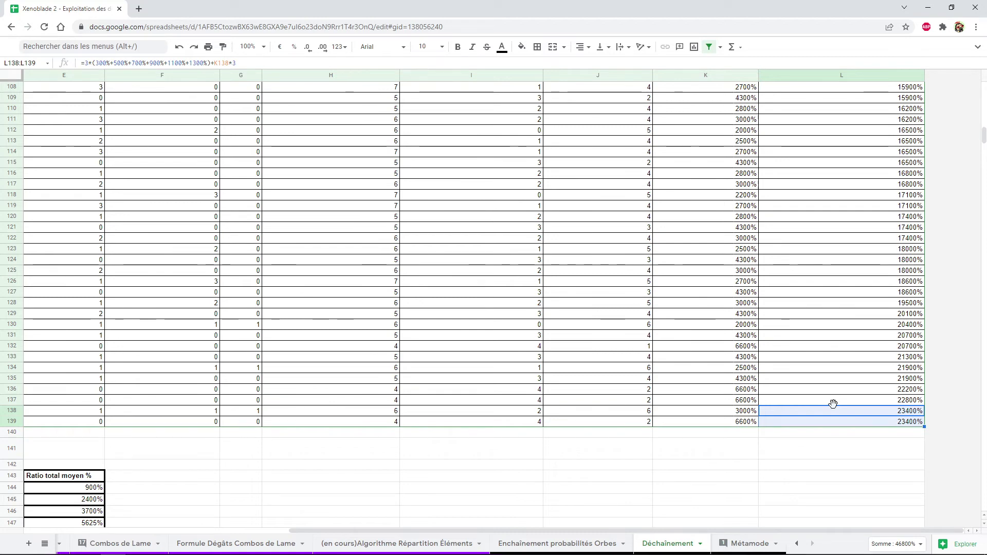
key("Left")
key("Left")
key("Left")
key("Left")
key("Left")
key("Left")
key("Left")
key("Left")
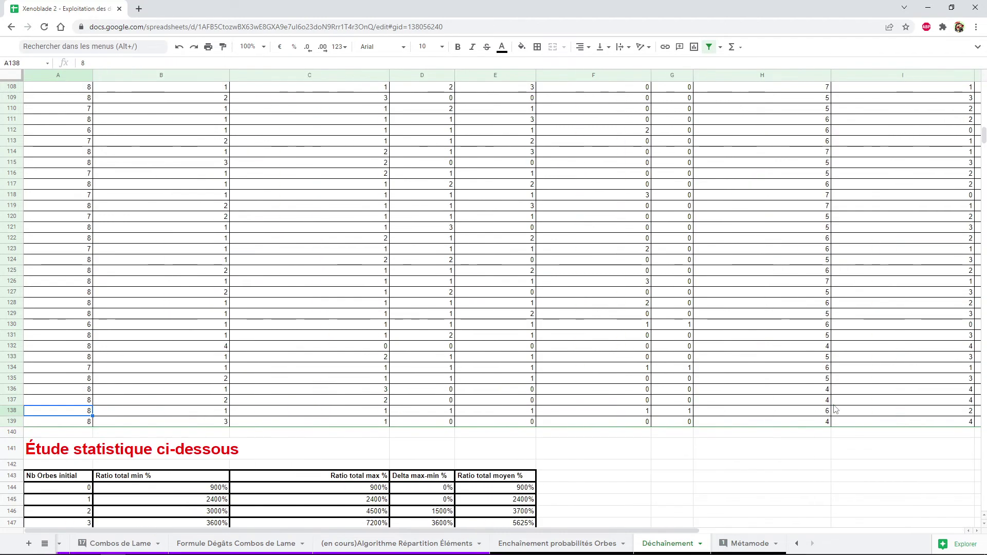
key("Right")
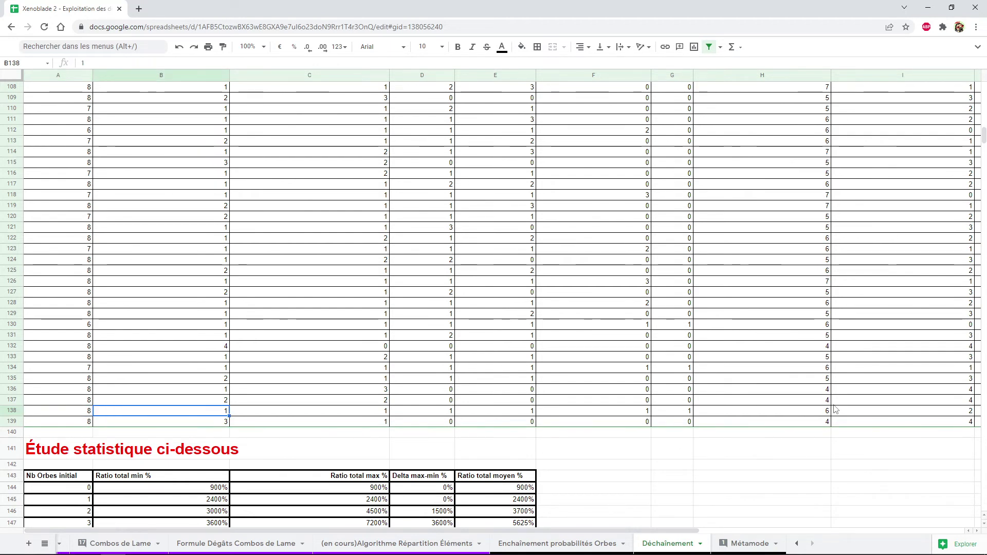
key("Right")
key("Right")
key("Right")
key("Right")
key("Right")
key("Right")
key("Right")
key("Right")
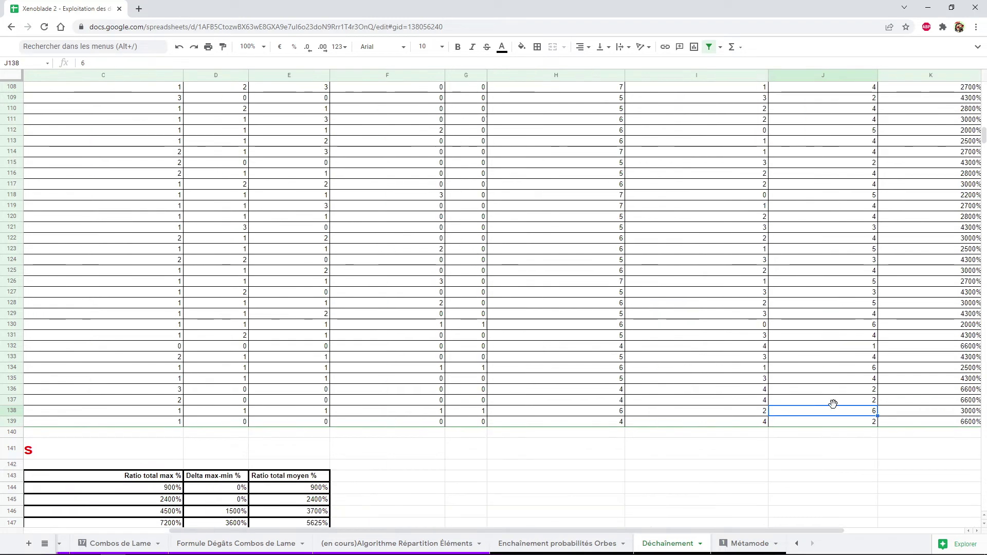
key("Right")
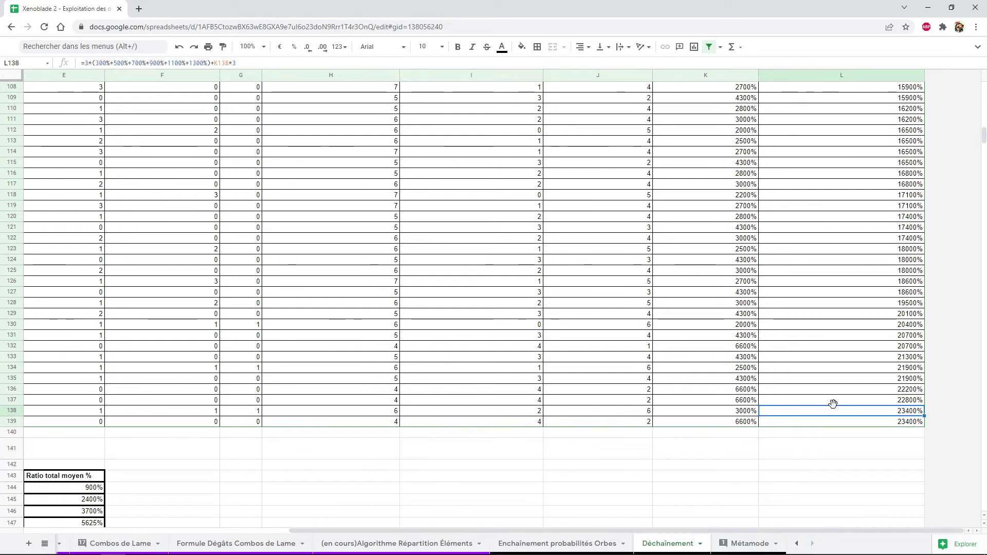
key("Left")
key("Left")
key("Left")
key("Left")
key("Left")
key("Left")
key("Left")
key("Right")
key("Right")
key("Right")
key("Right")
key("Right")
key("Right")
key("Right")
key("Left")
key("Left")
key("Left")
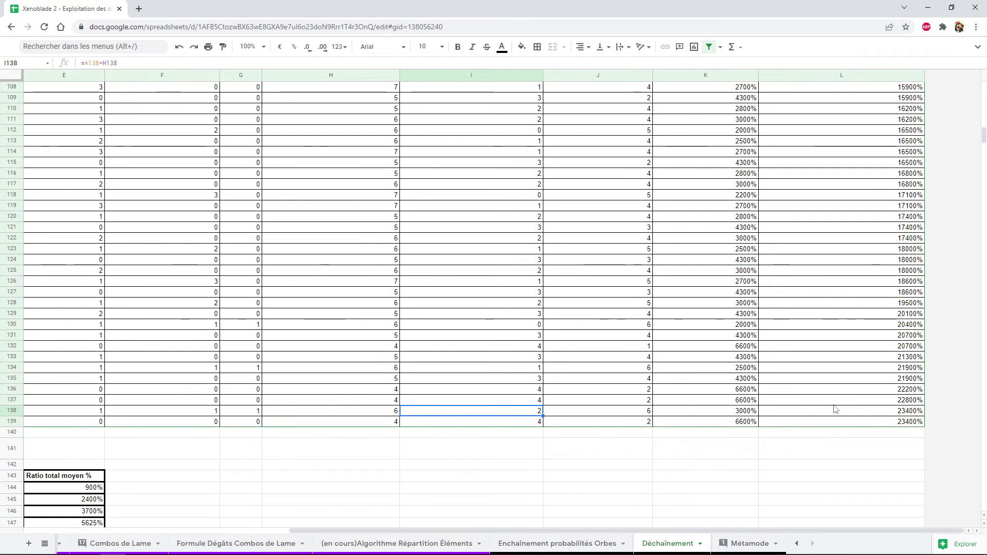
key("Down")
key("Up")
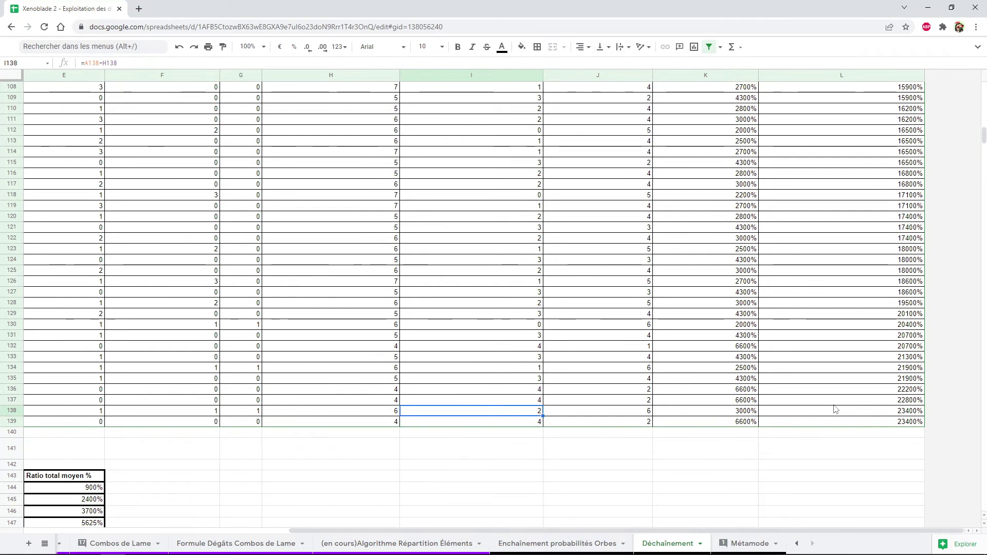
key("Right")
key("Right")
key("Right")
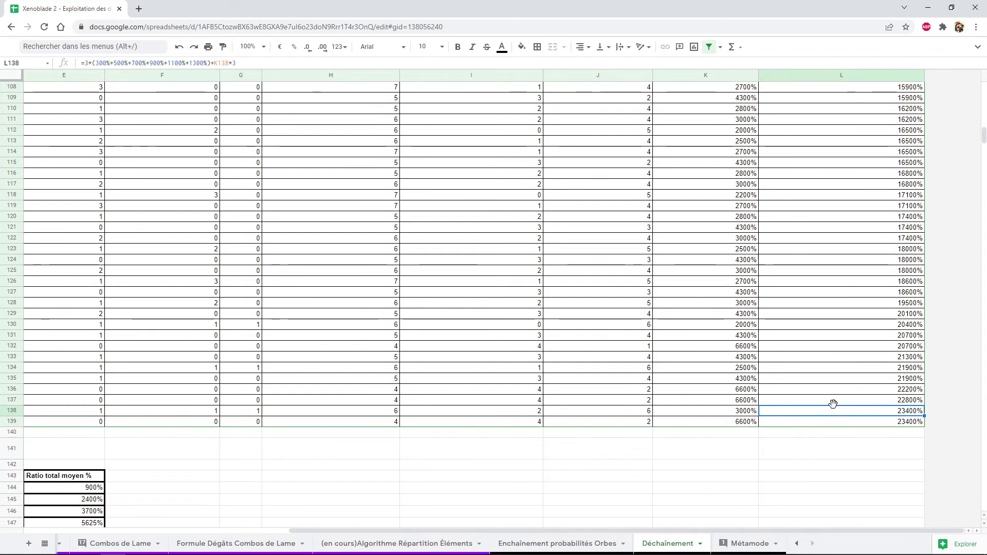
key("Down")
key("Left")
key("Left")
key("Home")
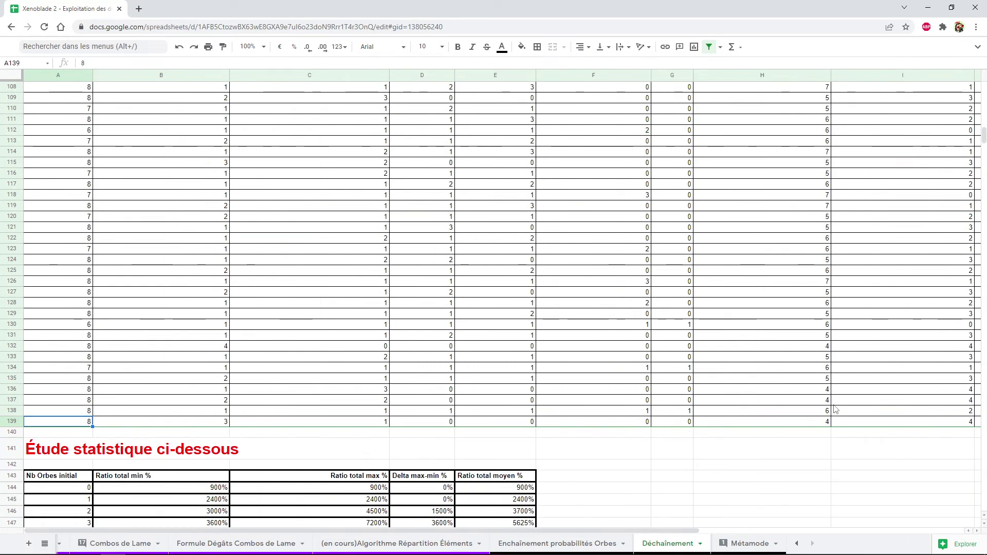
key("Right")
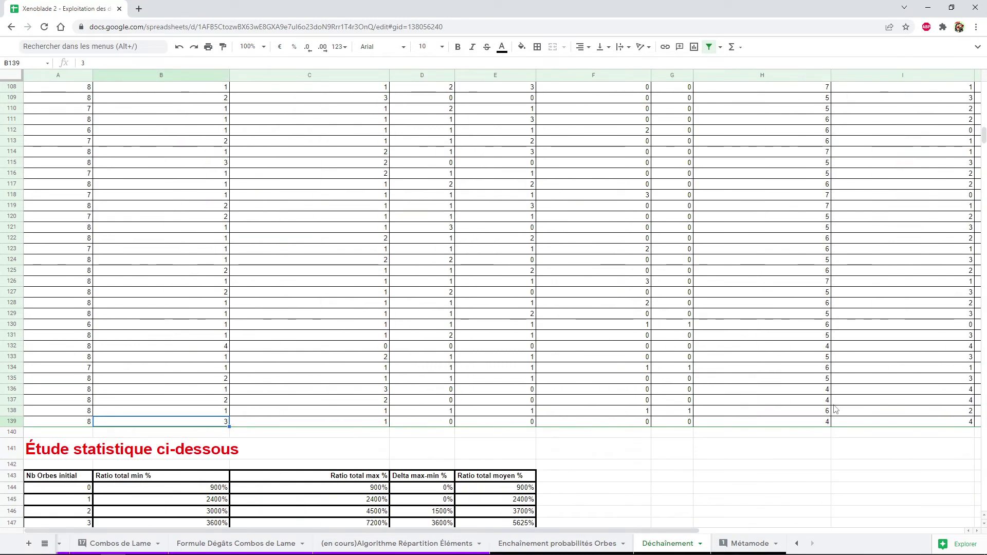
key("Right")
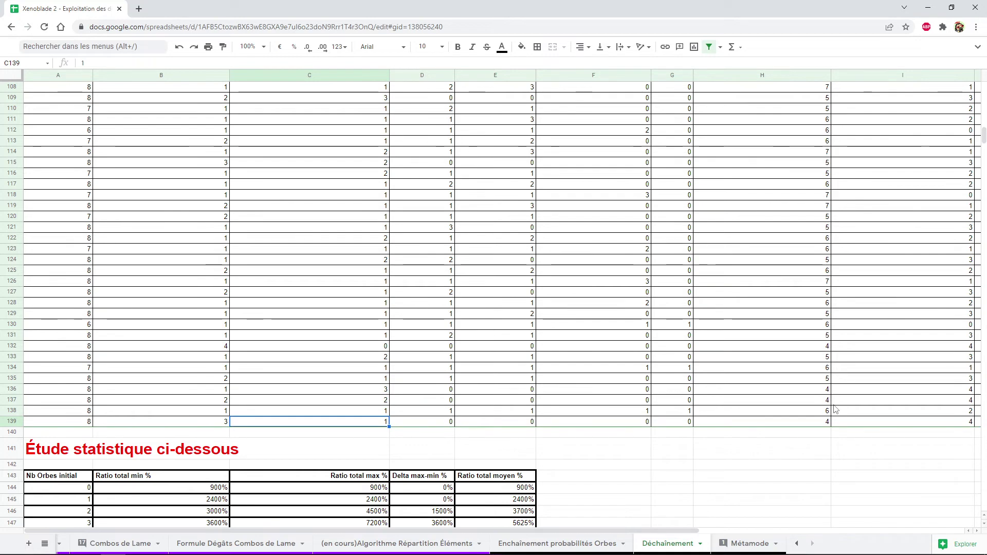
scroll(688, 542, "up", 5)
scroll(683, 426, "up", 10)
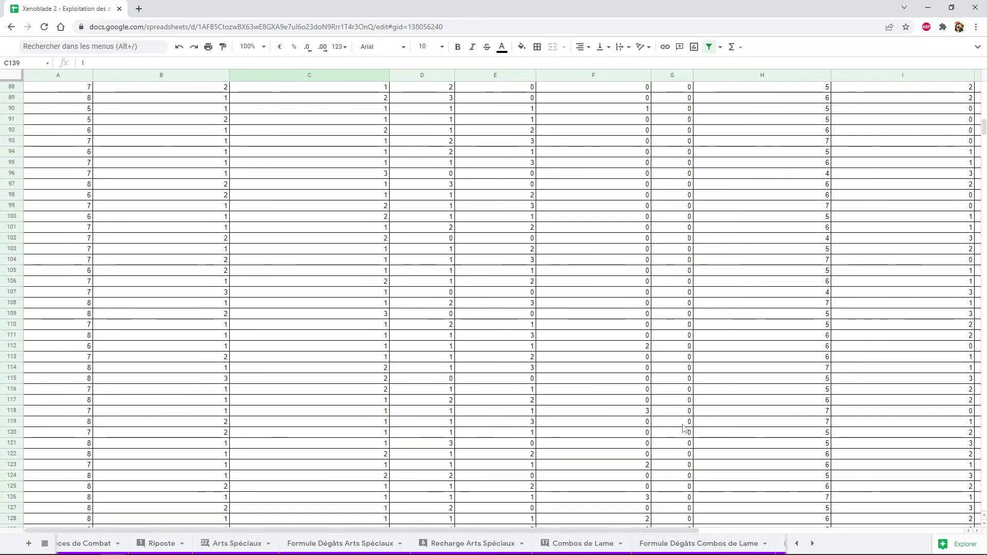
scroll(684, 425, "up", 6)
scroll(682, 425, "up", 4)
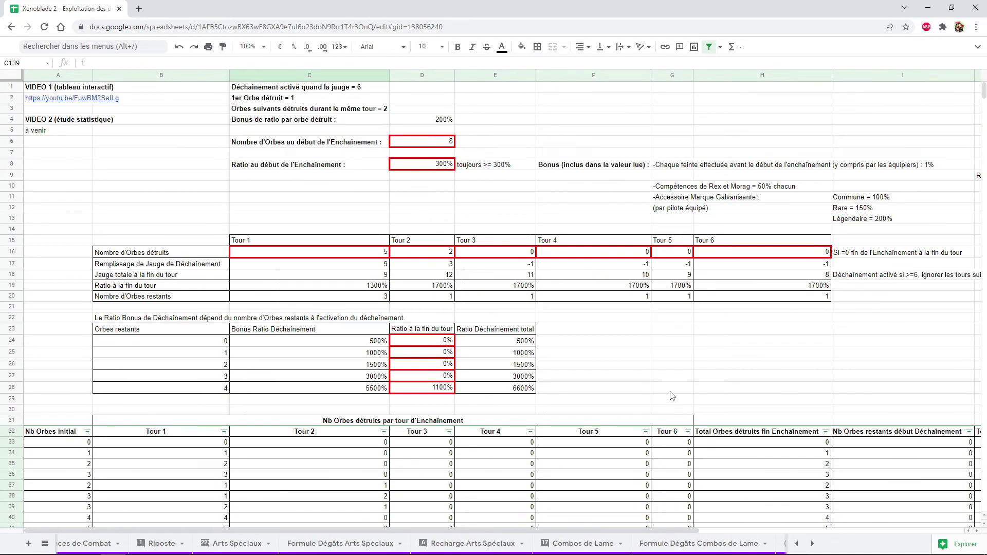
left_click(445, 143)
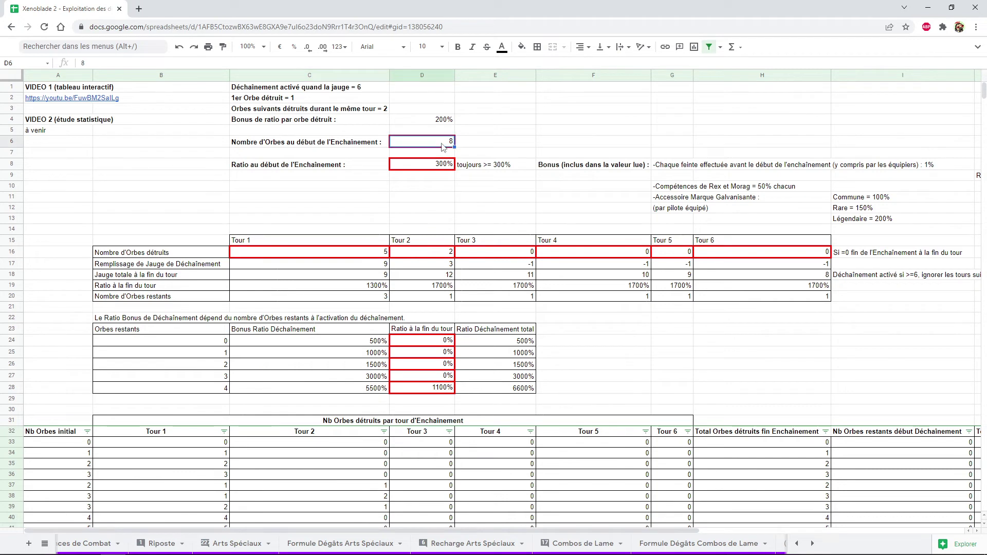
left_click(433, 168)
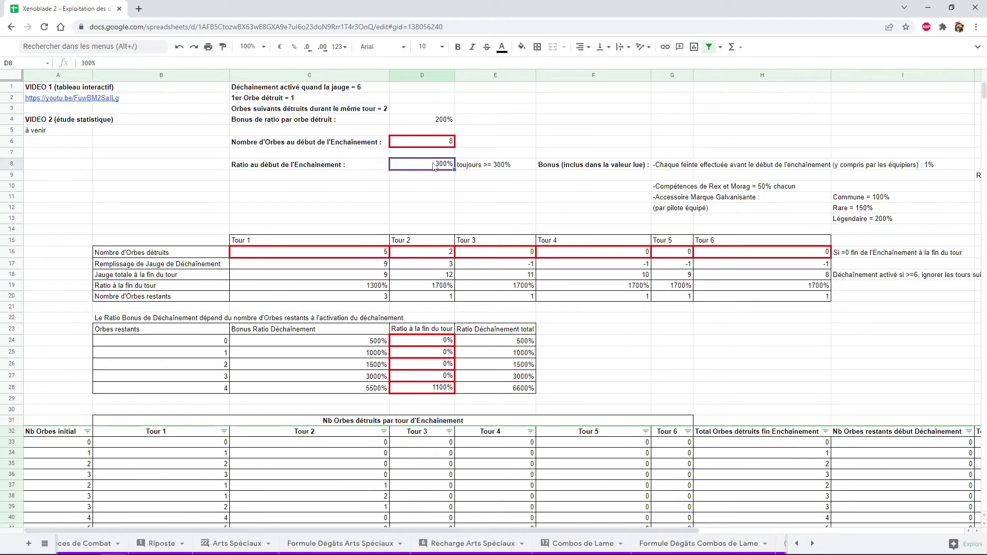
left_click(382, 252)
type("3")
key("Tab")
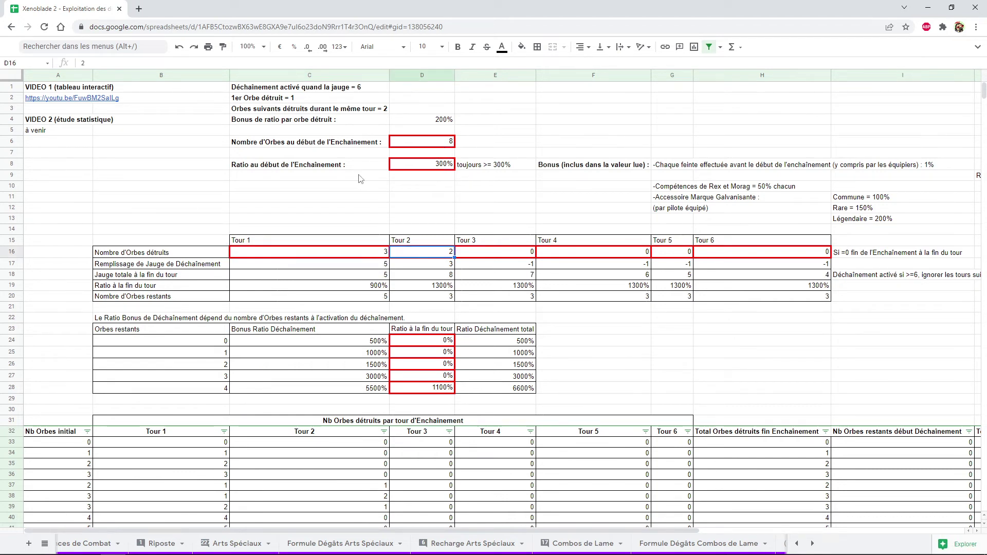
type("1")
key("Tab")
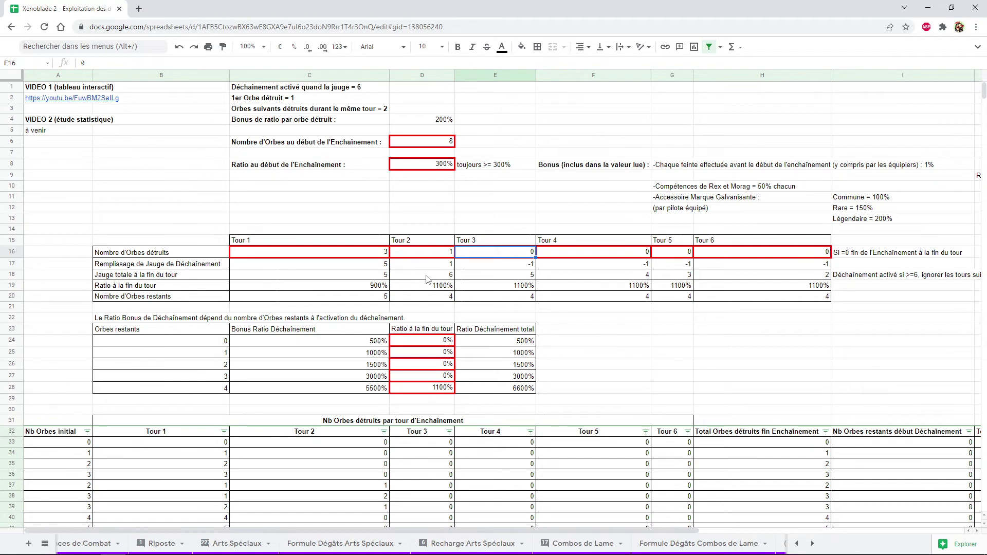
left_click(426, 277)
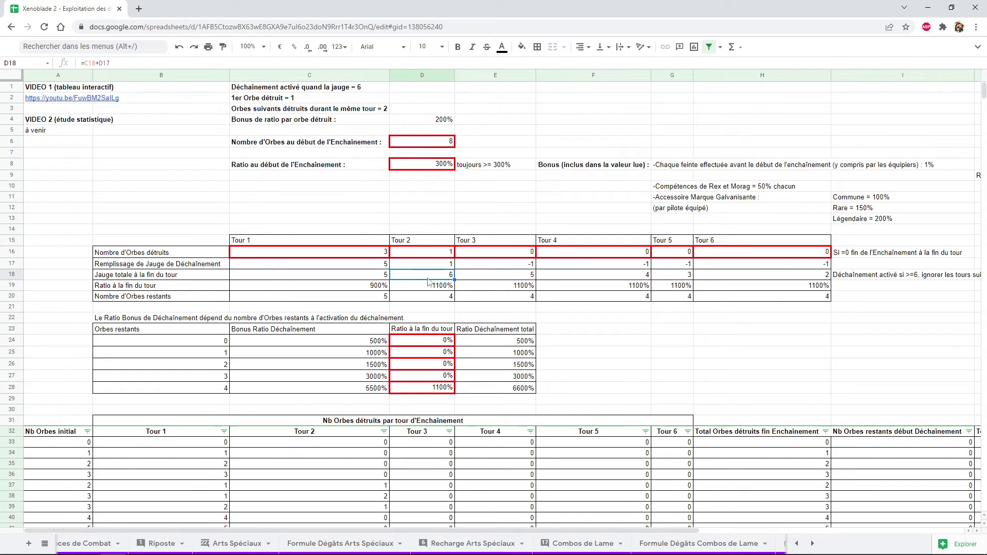
left_click(426, 298)
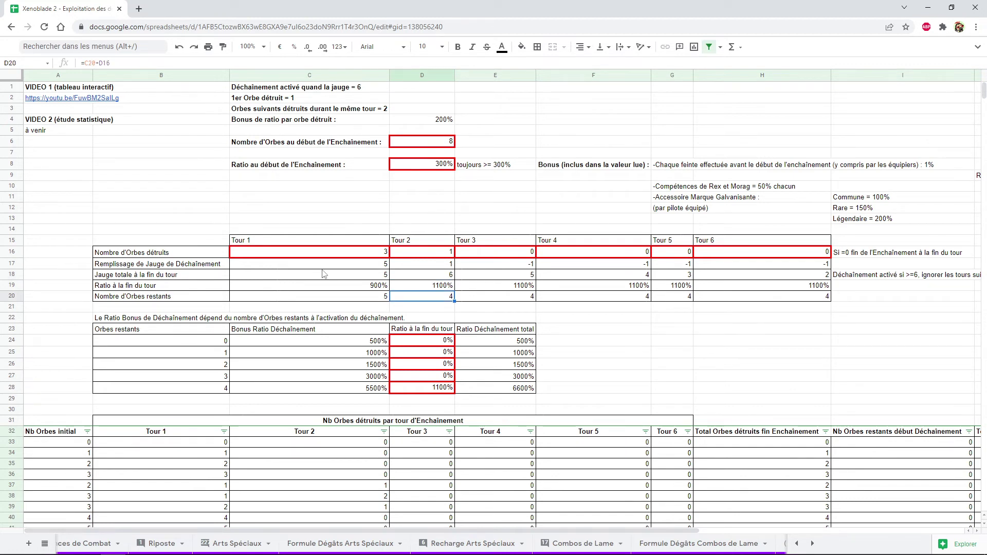
left_click(373, 255)
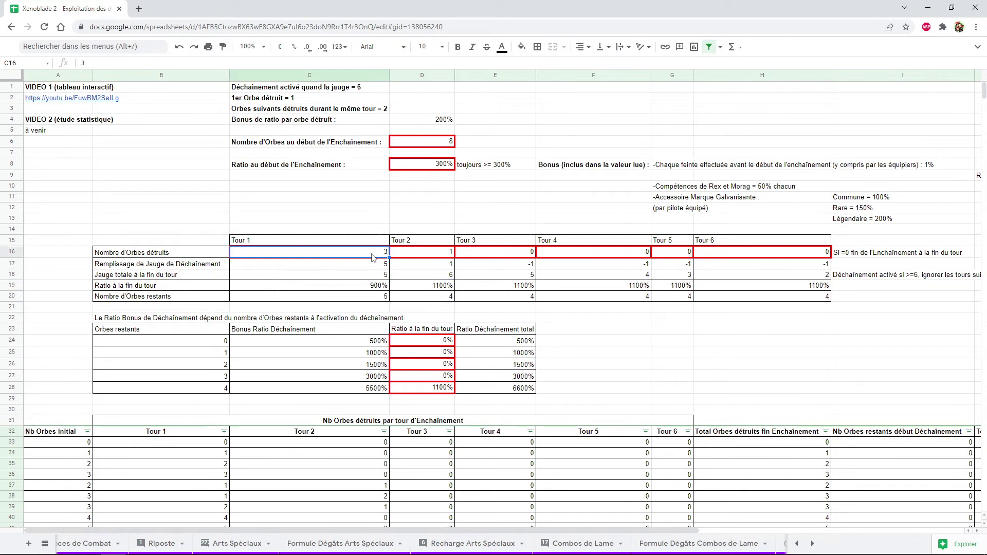
key("Right")
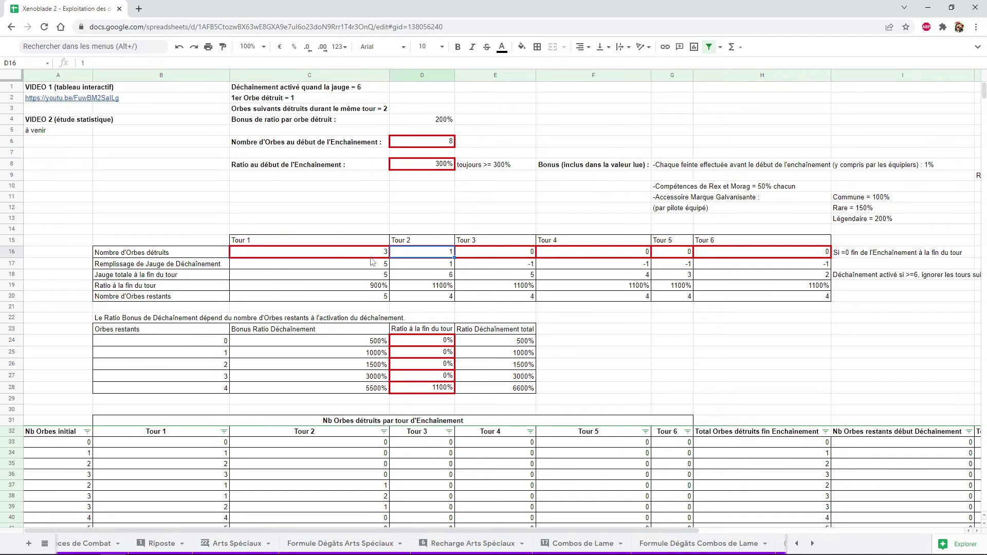
left_click(417, 297)
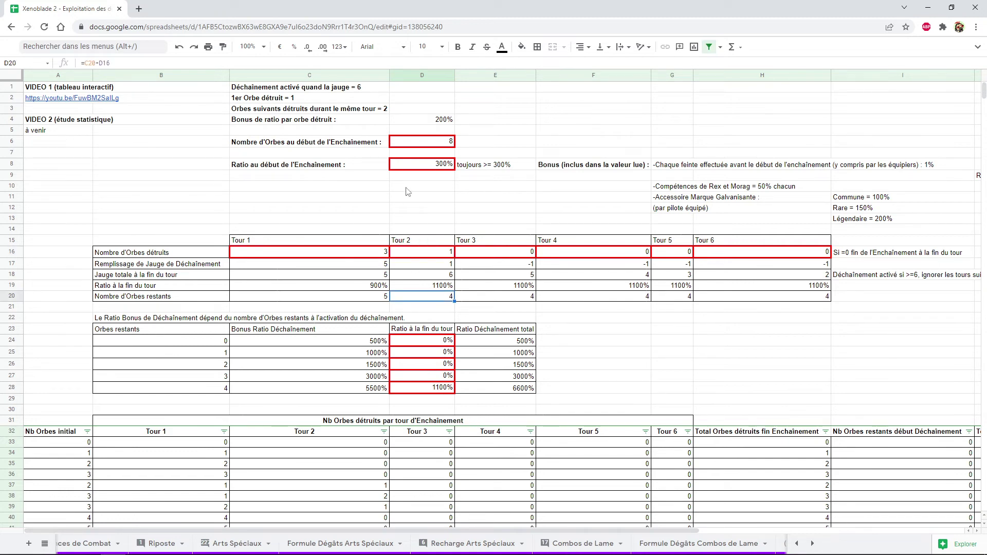
left_click(226, 389)
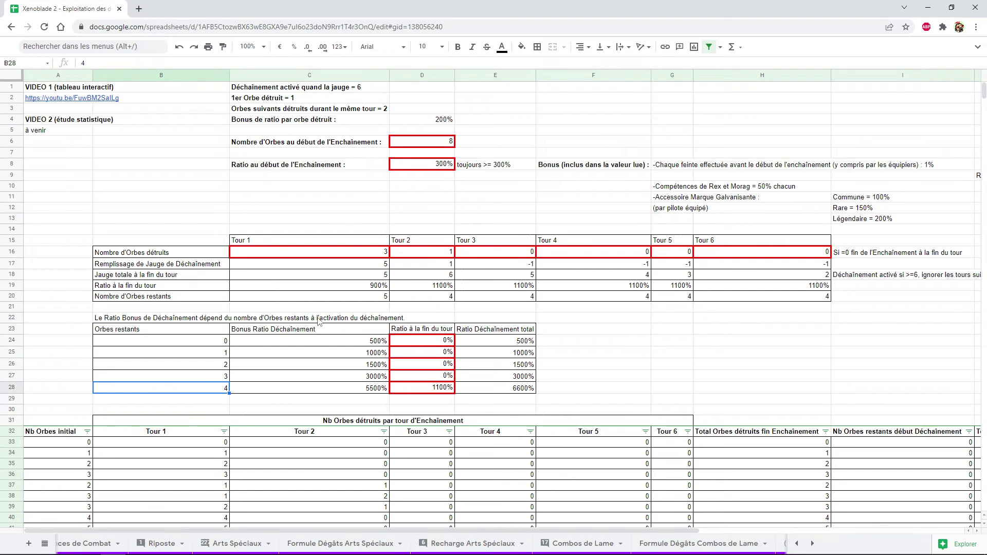
key("Right")
key("Right")
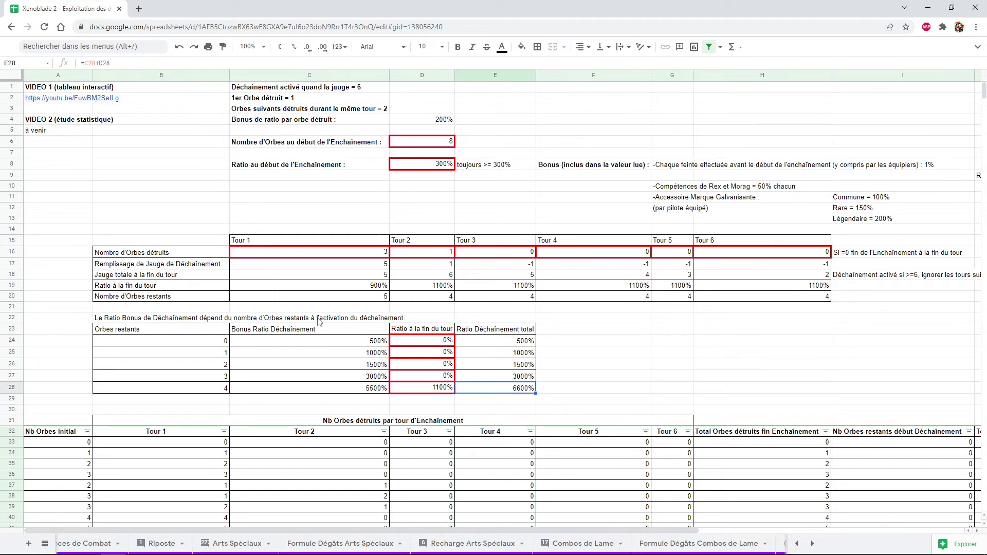
left_click(422, 287)
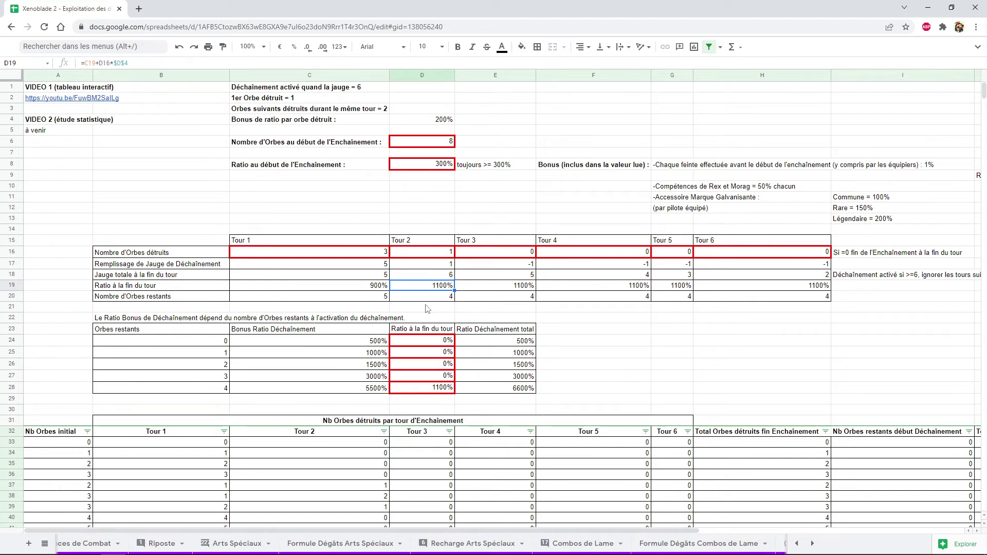
left_click(445, 391)
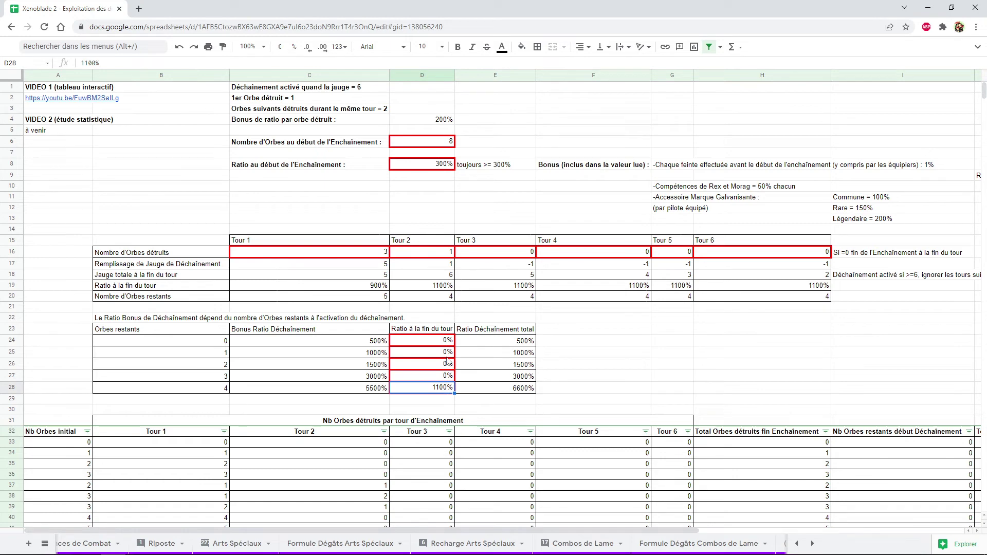
key("Right")
key("Down")
key("Down")
key("Down")
key("Down")
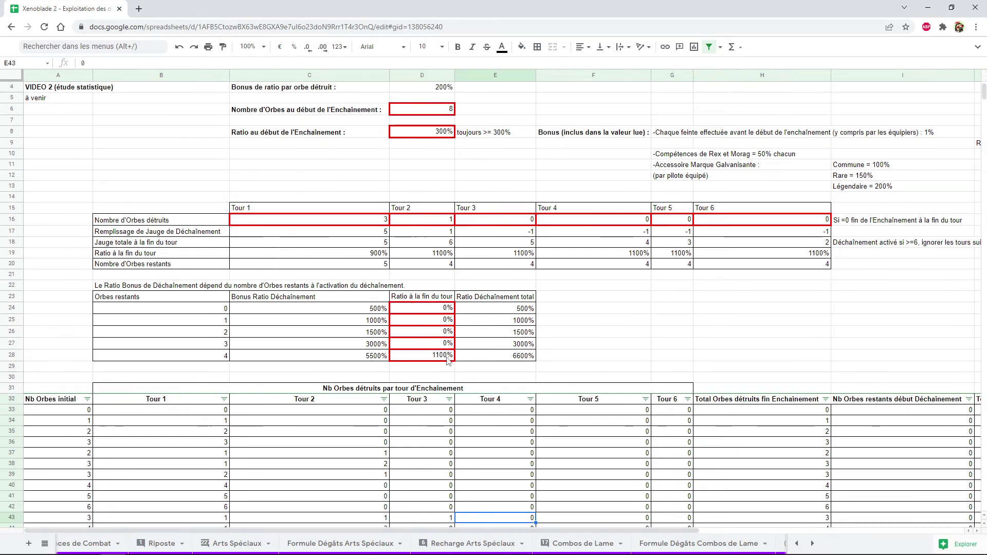
key("Down")
key("Down")
key("Down")
key("Down")
key("Down")
key("Down")
key("Down")
key("Down")
key("Down")
key("Down")
key("Down")
key("Down")
key("Down")
key("Down")
key("Down")
key("Down")
key("Down")
key("Down")
key("Down")
key("Down")
key("Down")
key("Down")
key("Down")
key("Down")
key("Down")
key("Down")
key("Down")
key("Down")
left_click(512, 370)
key("Right")
key("Right")
key("Right")
key("Right")
key("Right")
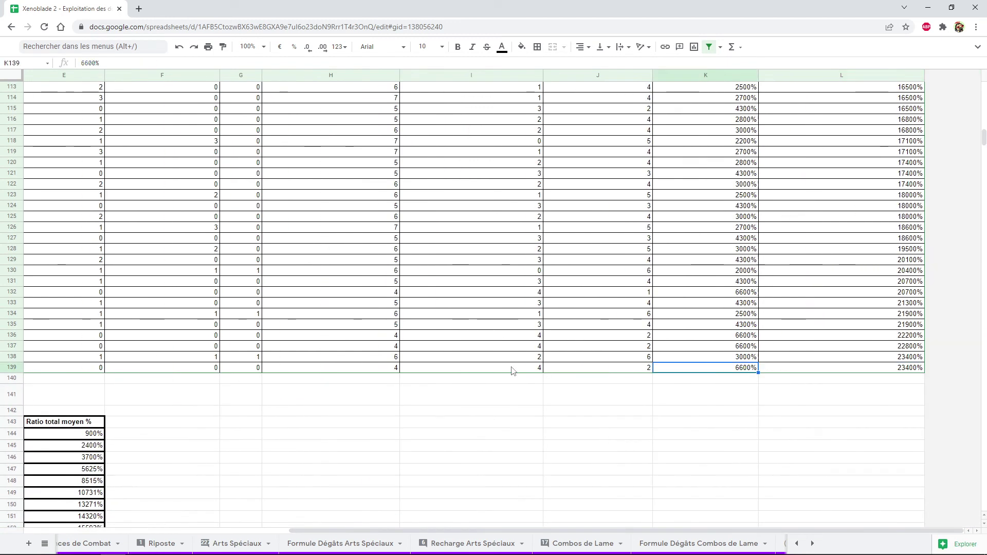
key("Right")
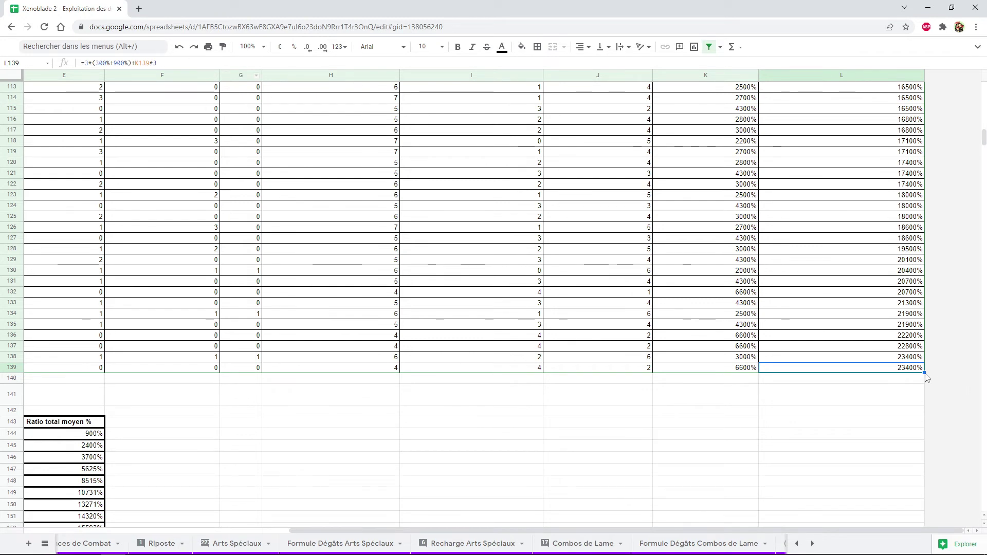
left_click(888, 356)
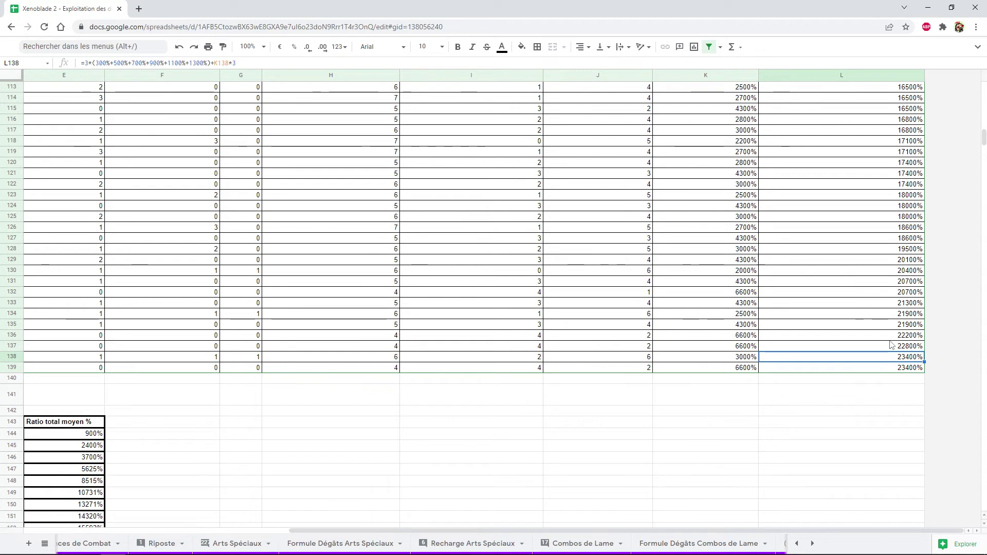
key("Left")
key("Left")
key("Left")
key("Left")
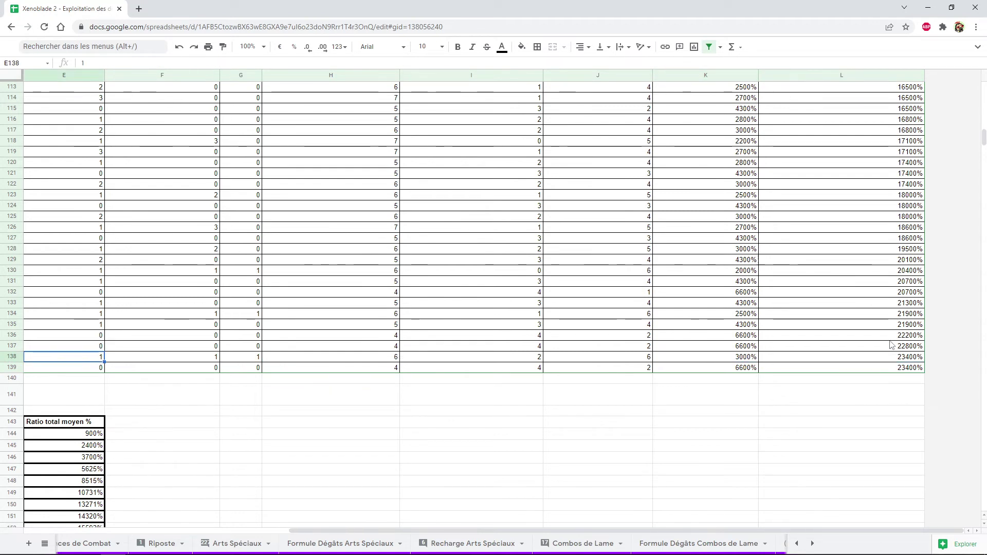
key("Right")
key("Right")
key("Right")
key("Right")
key("Down")
key("Left")
key("Left")
key("Left")
key("Left")
key("Left")
key("Right")
key("Right")
key("Right")
key("Right")
key("Right")
key("Right")
key("Right")
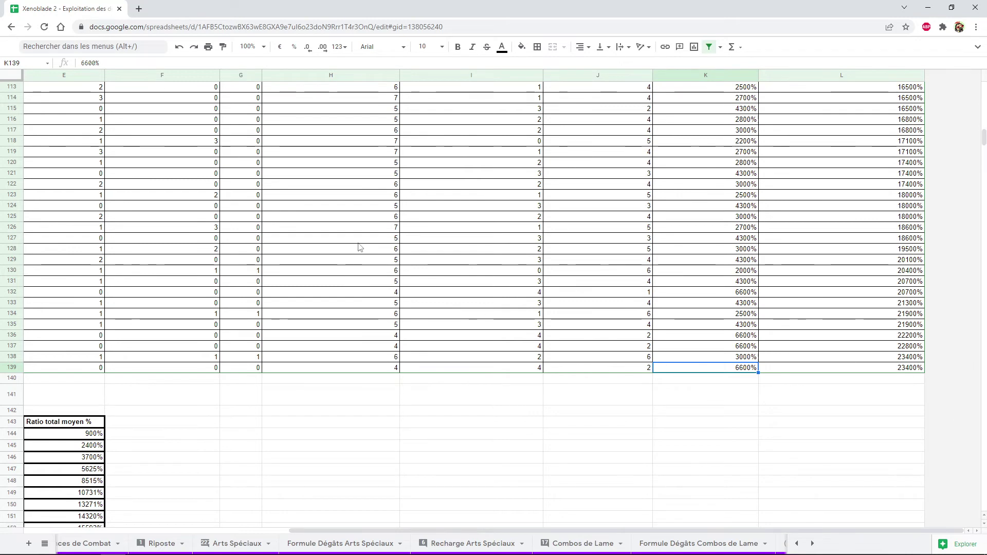
scroll(370, 247, "up", 5)
scroll(388, 242, "up", 5)
scroll(389, 242, "up", 2)
scroll(389, 242, "up", 4)
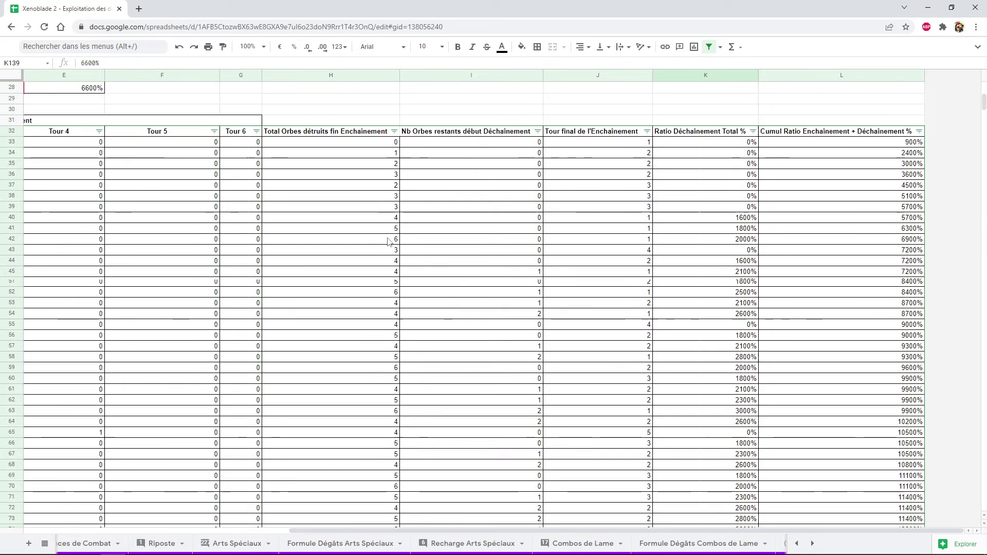
scroll(388, 242, "up", 4)
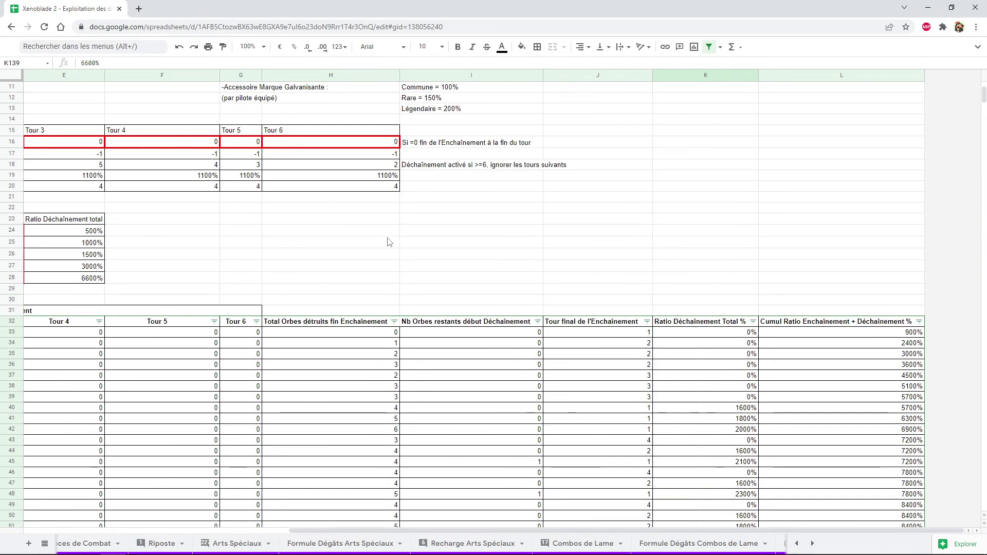
Filter the remaining-orbs column to 4, leaving rows 132, 136, 137 and 139
left_click(537, 322)
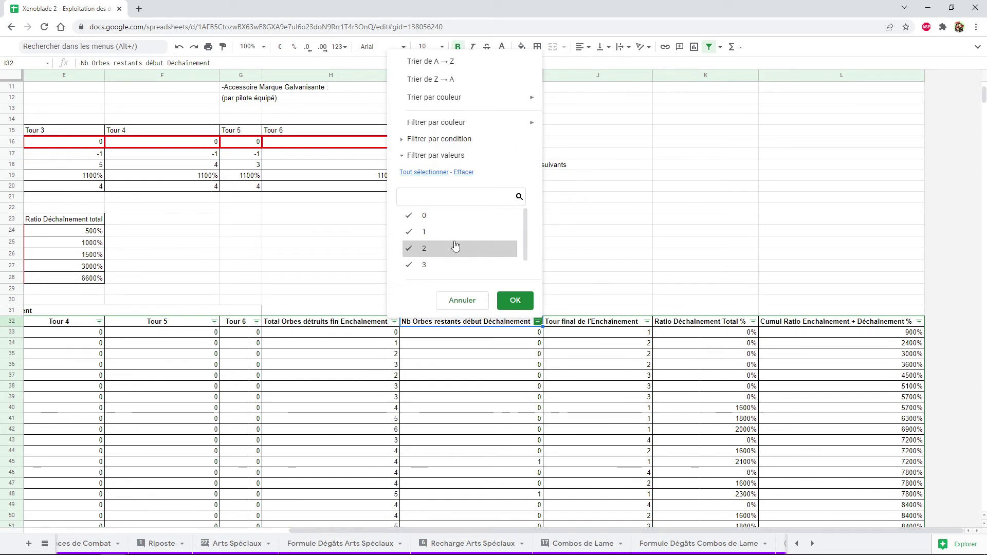
left_click(464, 172)
scroll(462, 267, "down", 1)
left_click(461, 267)
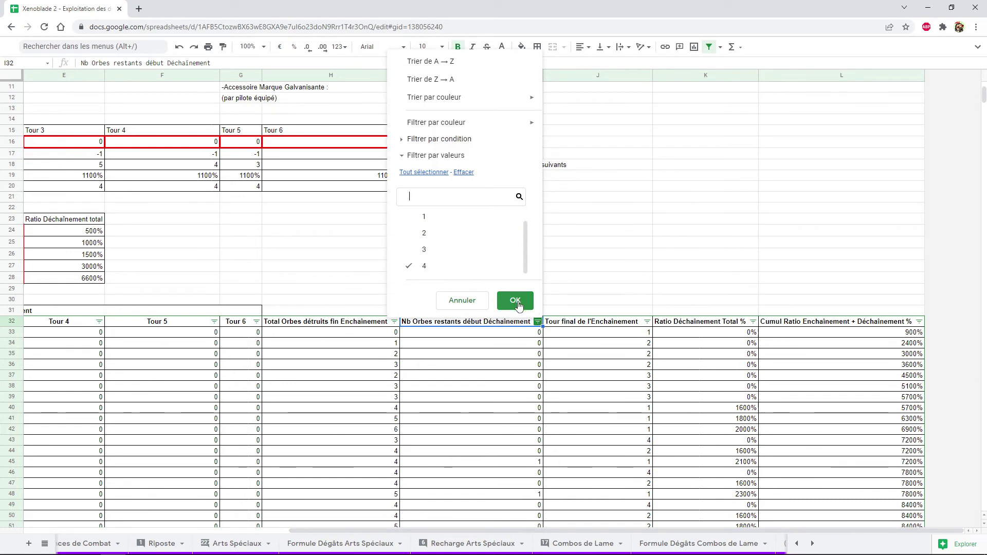
left_click(515, 300)
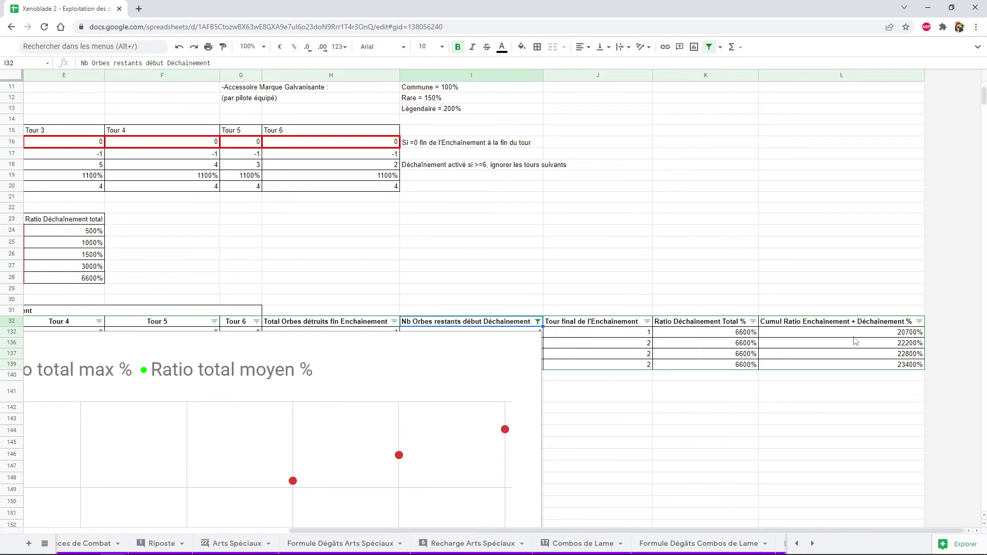
Select the cumulative ratios of the four filtered rows
left_click_drag(855, 332, 853, 365)
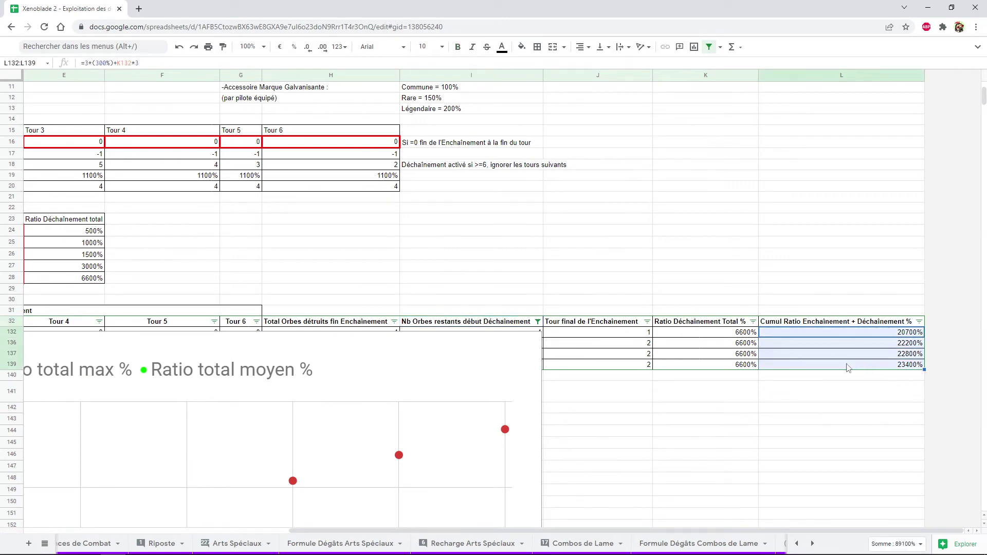
scroll(825, 388, "up", 2)
scroll(818, 398, "down", 1)
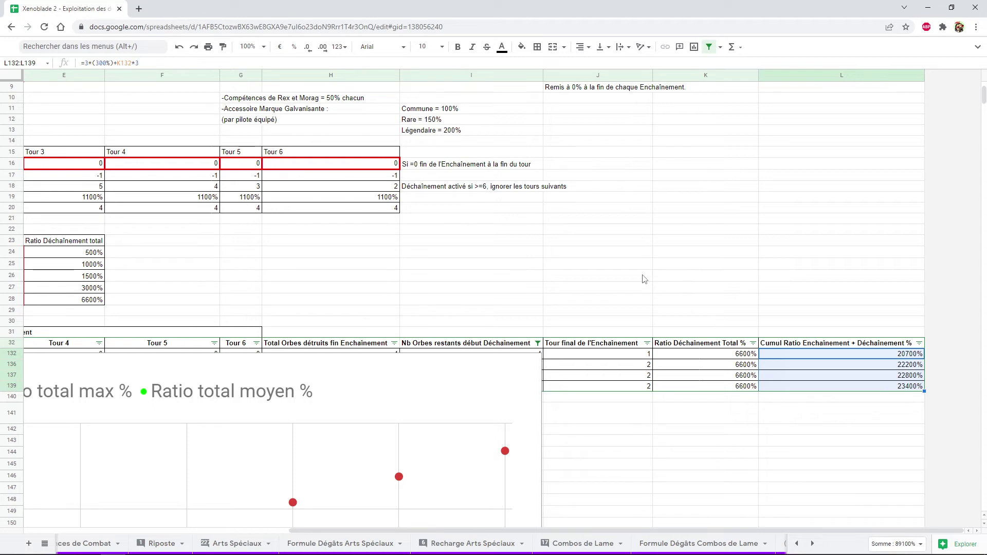
scroll(643, 283, "down", 3)
scroll(625, 293, "down", 3)
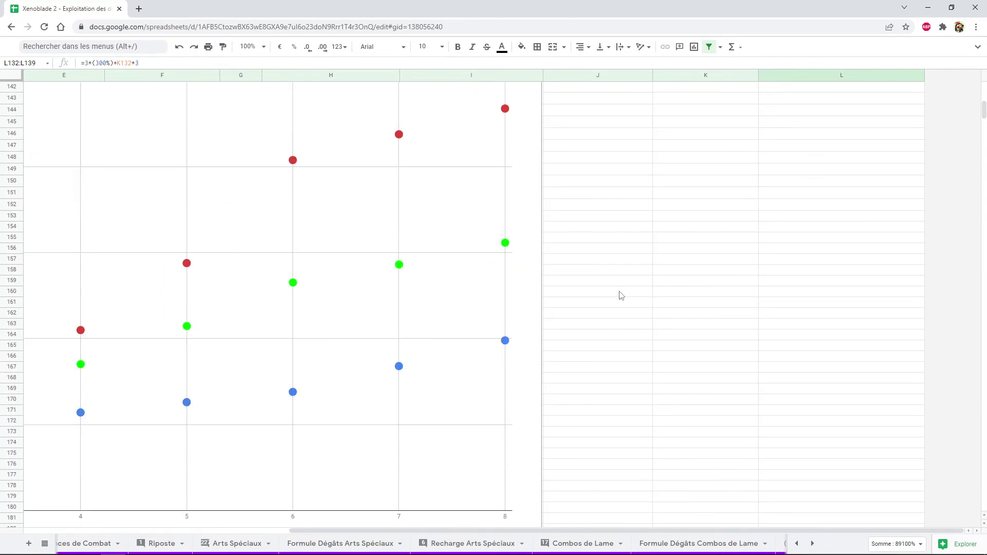
scroll(591, 293, "up", 3)
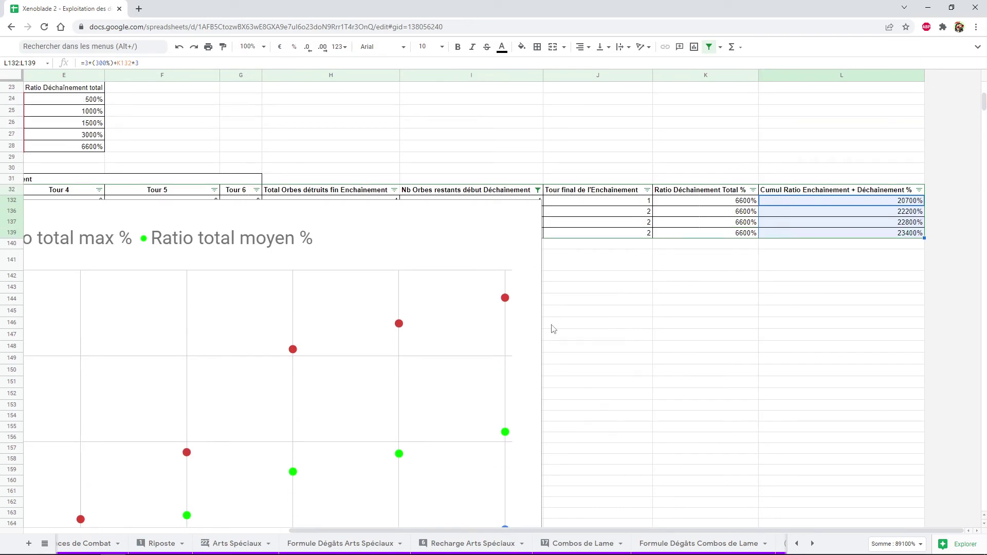
Move the ratio scatter chart down off the data table
left_click(476, 258)
left_click_drag(418, 115, 602, 335)
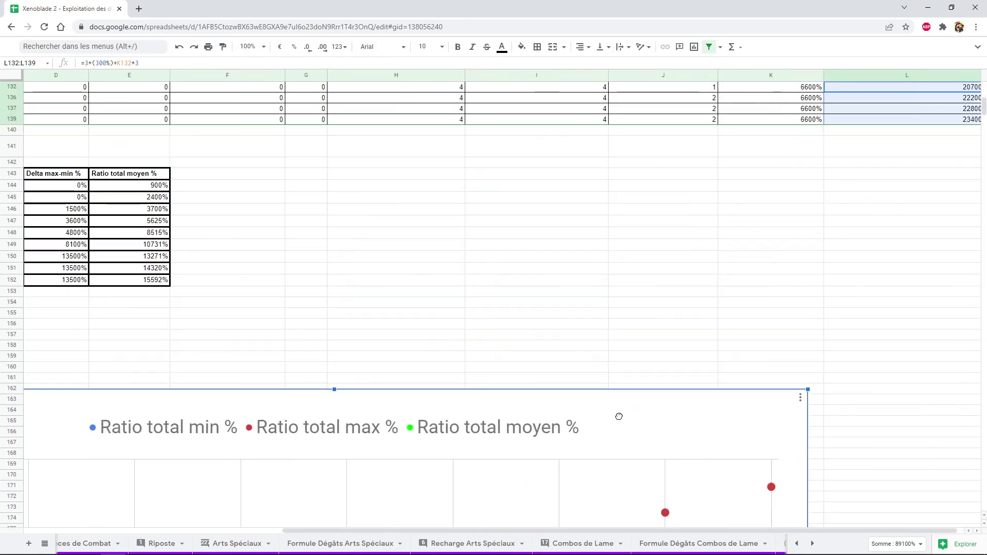
scroll(711, 360, "down", 4)
scroll(711, 359, "up", 4)
scroll(712, 359, "left", 2)
scroll(617, 437, "up", 5)
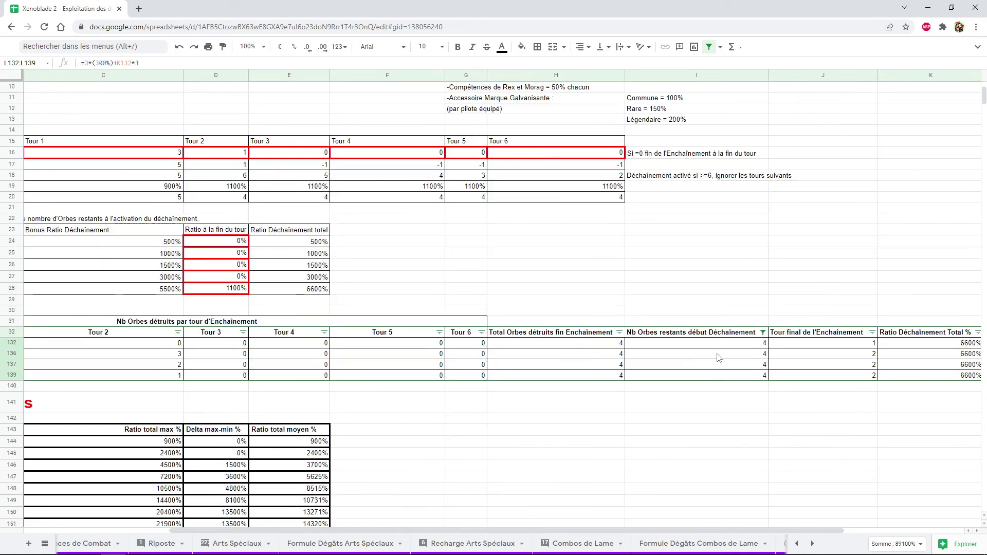
left_click_drag(548, 530, 653, 530)
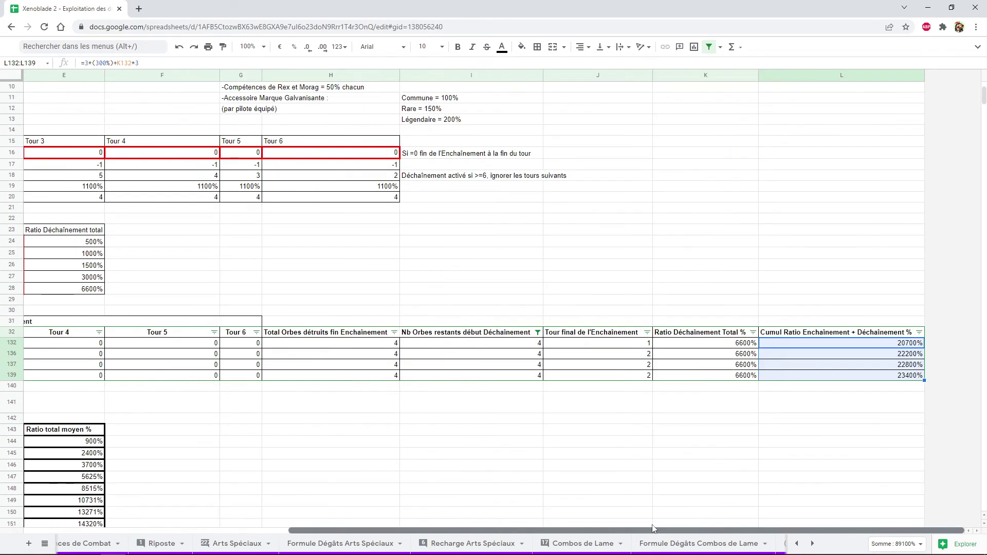
Select the remaining-orbs values and initial orb counts of the filtered rows
left_click_drag(538, 345, 532, 379)
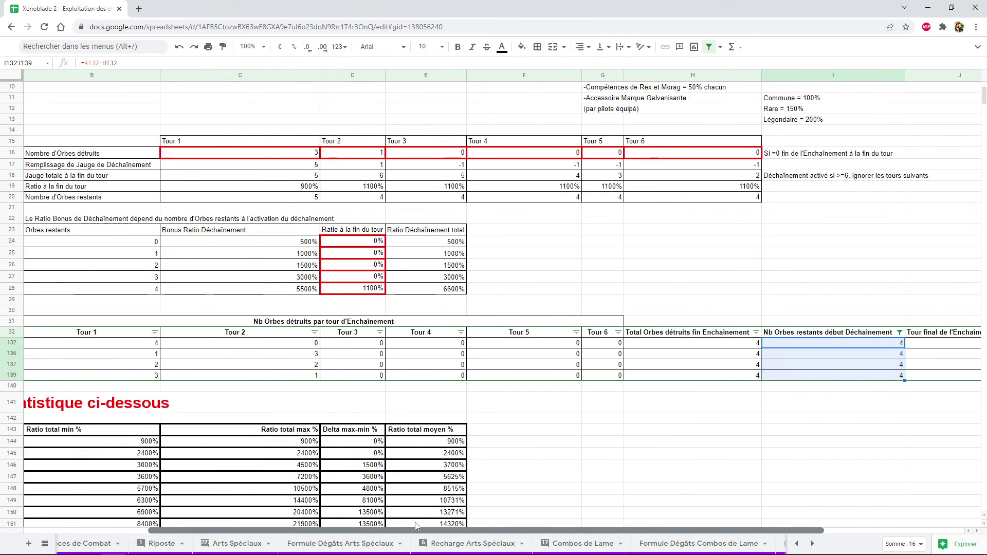
left_click_drag(557, 532, 292, 531)
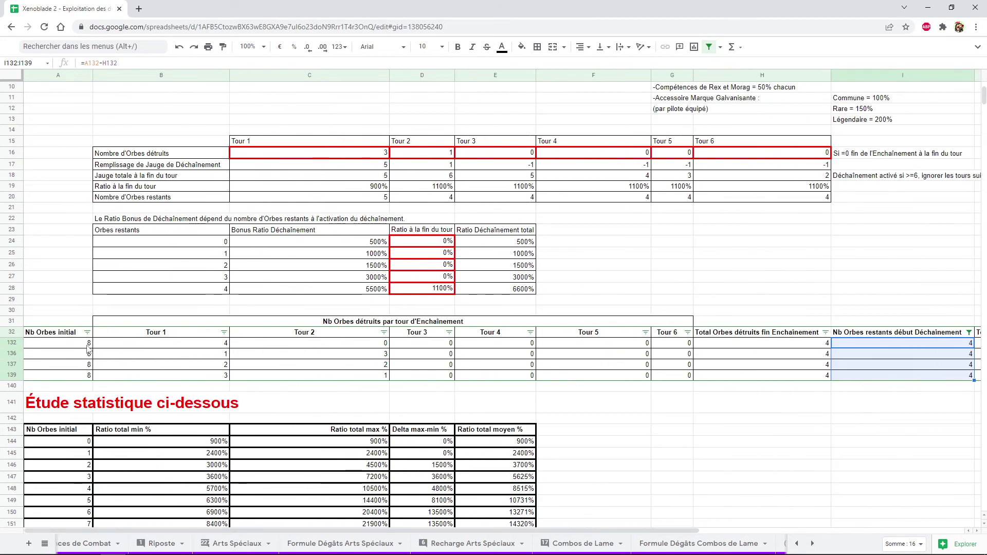
left_click_drag(87, 343, 76, 379)
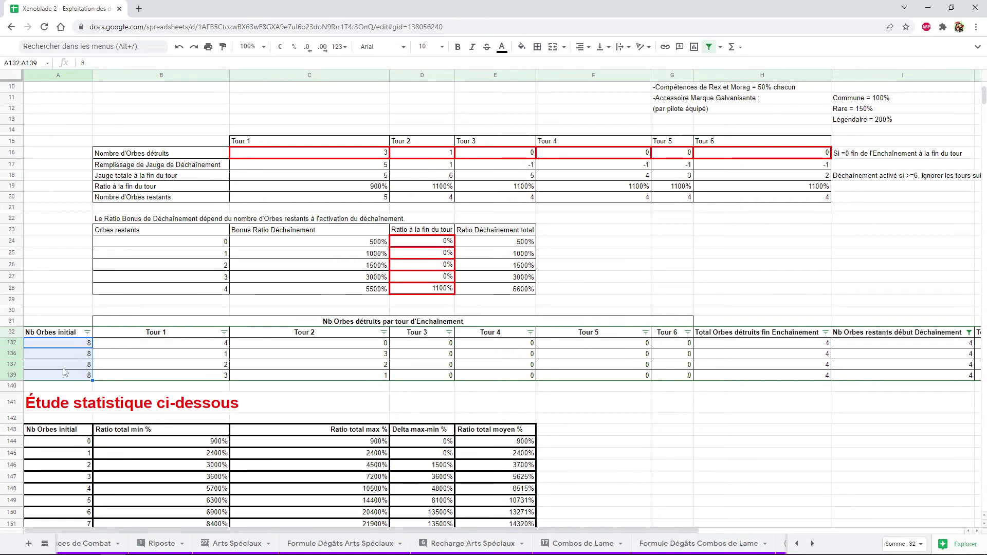
scroll(95, 368, "up", 3)
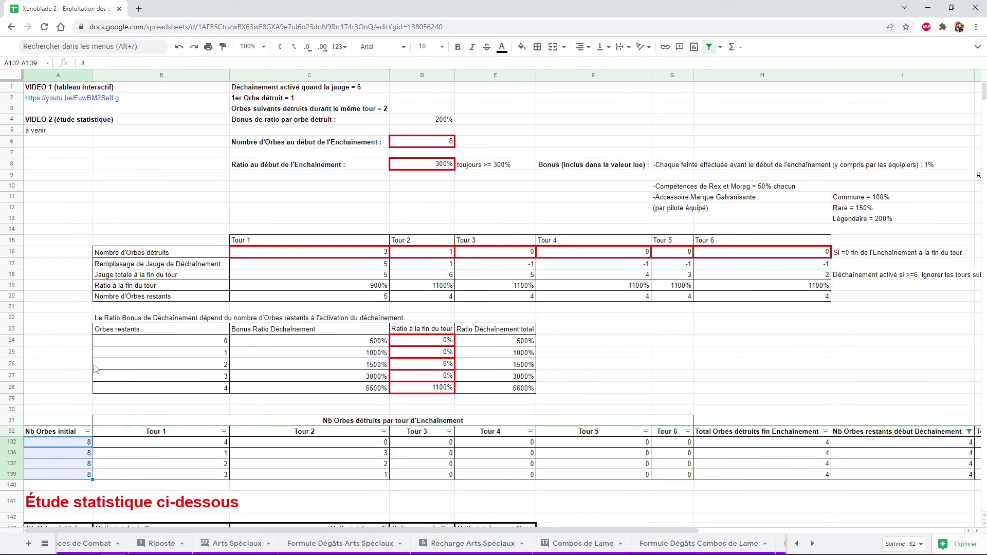
scroll(95, 369, "down", 5)
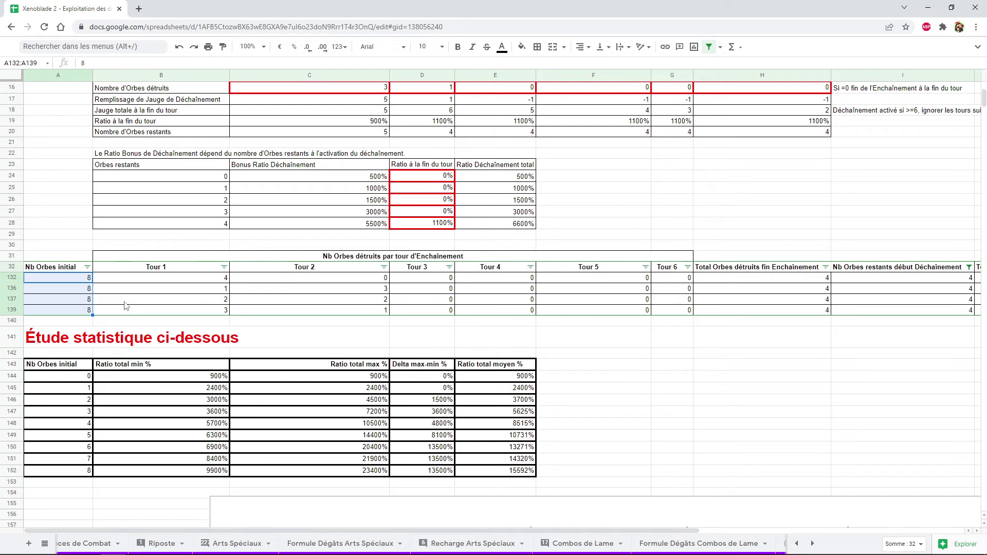
left_click(66, 291)
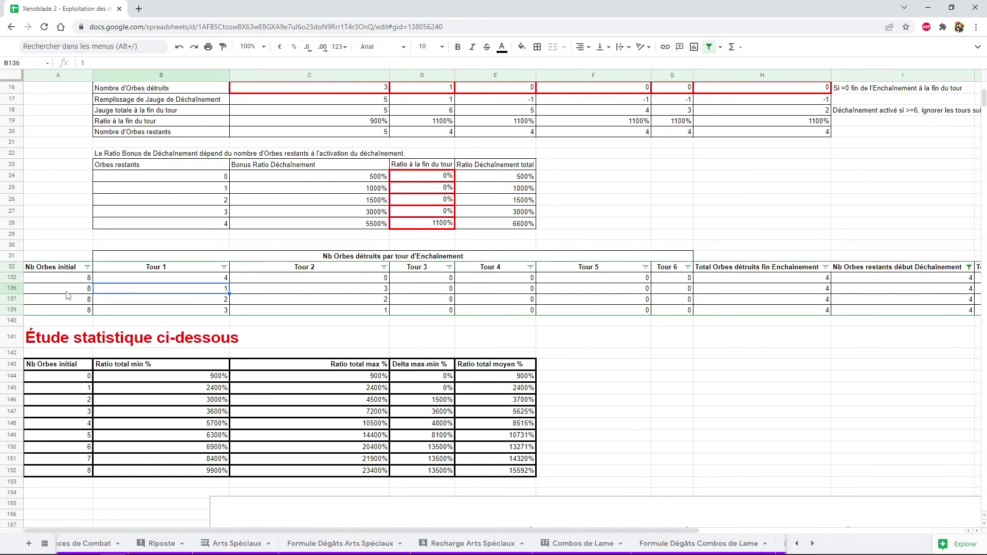
key("Right")
key("Right")
key("Right")
key("Right")
key("Right")
key("Right")
key("Right")
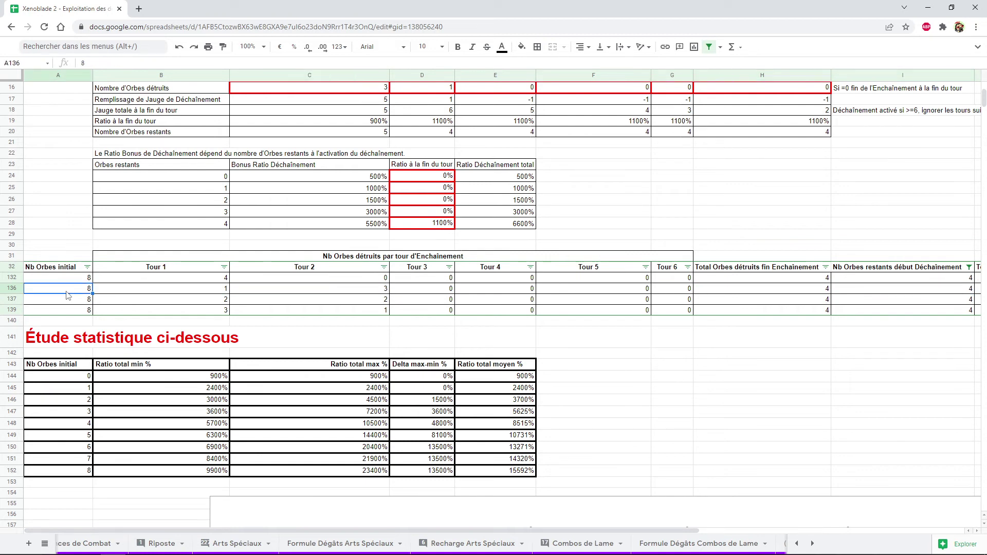
key("Right")
key("Right")
key("Right")
key("Left")
key("Left")
key("Left")
key("Up")
key("Down")
key("Down")
key("Down")
key("Right")
key("Right")
key("Right")
key("Left")
key("Up")
key("Up")
key("Up")
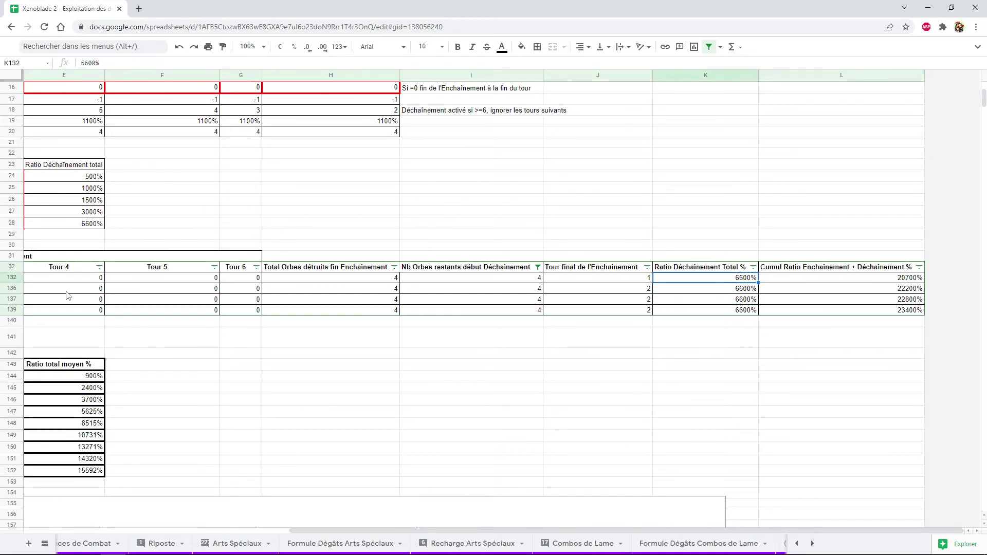
key("Down")
key("Down")
key("Down")
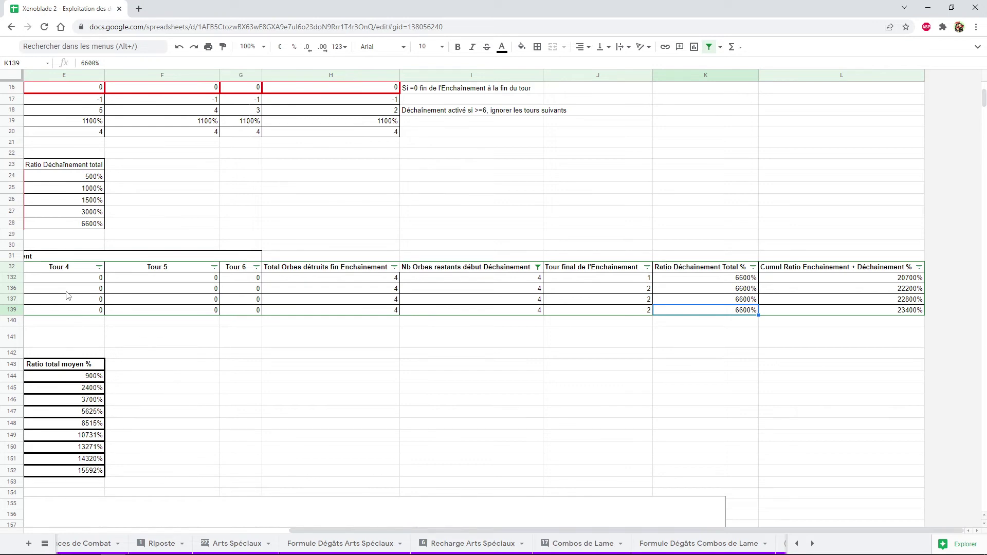
left_click_drag(360, 528, 77, 528)
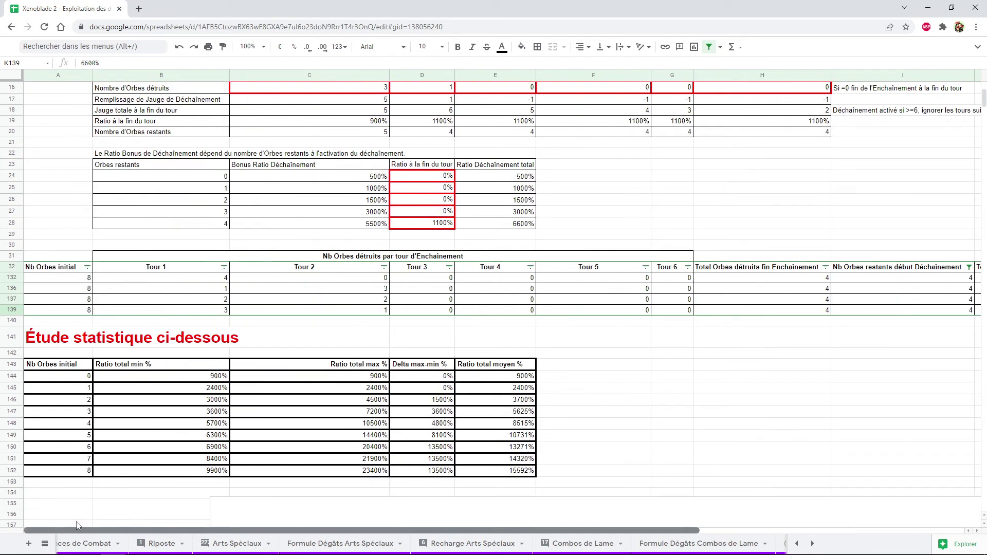
mouse_move(148, 525)
left_mouse_down()
mouse_move(413, 523)
mouse_move(128, 528)
mouse_move(413, 529)
left_mouse_up()
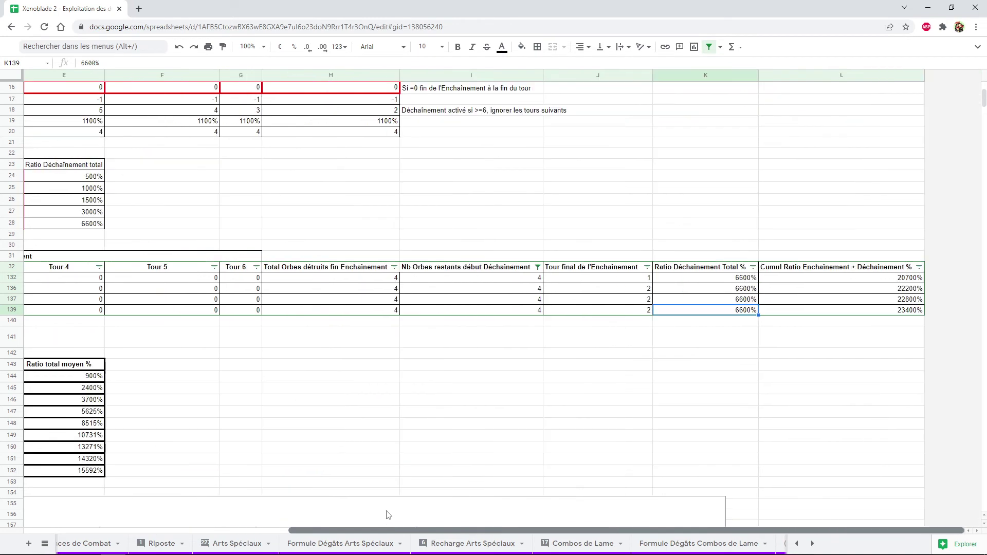
Clear the remaining-orbs column filter by selecting all its values
left_click(538, 267)
left_click(413, 394)
left_click(516, 522)
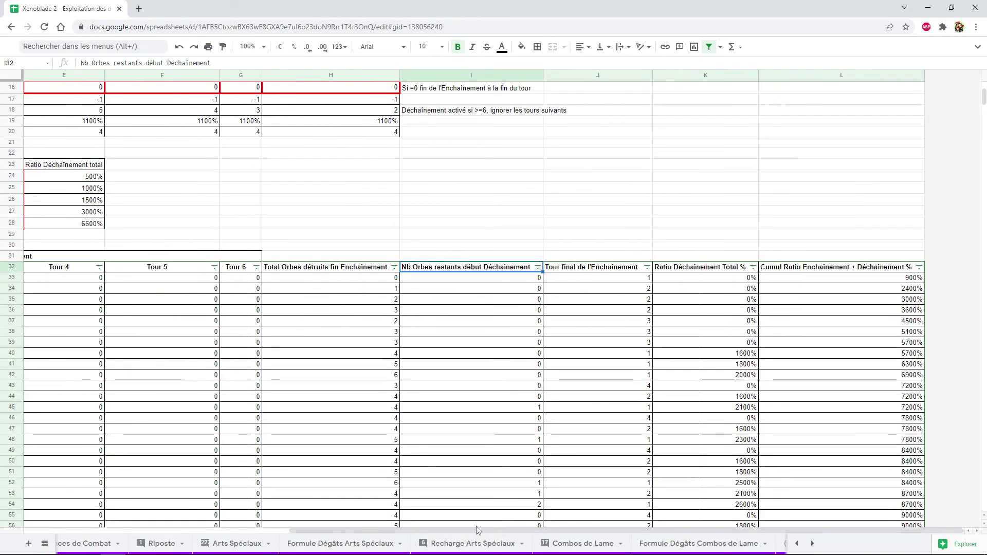
left_click_drag(476, 526, 210, 529)
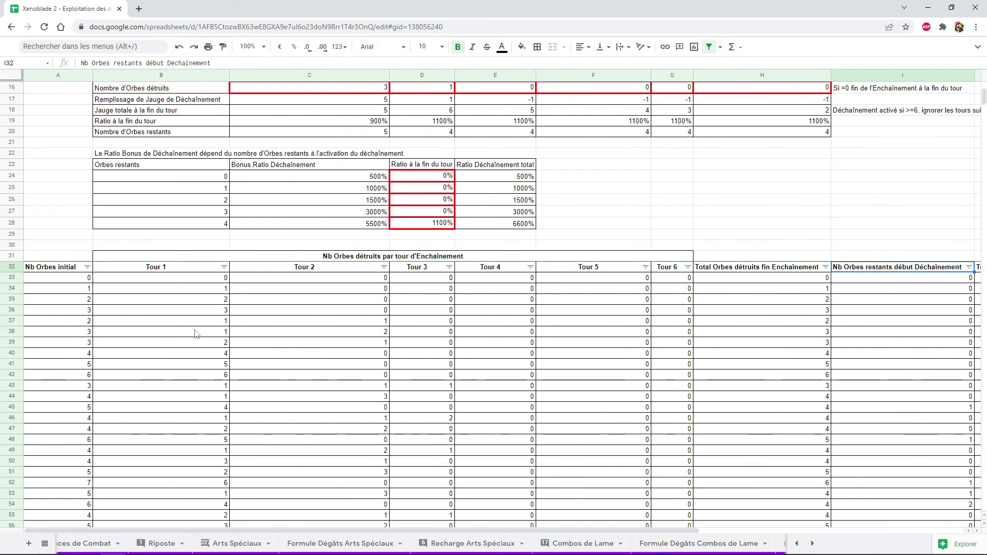
Filter Nb Orbes initial to 8 and inspect row 63 across its columns
left_click(88, 267)
left_click(160, 394)
scroll(163, 483, "down", 3)
left_click(162, 492)
left_click(211, 523)
left_click(207, 279)
key("ctrl+Right")
key("Left")
key("Left")
key("Left")
key("Left")
key("Left")
key("Left")
key("Left")
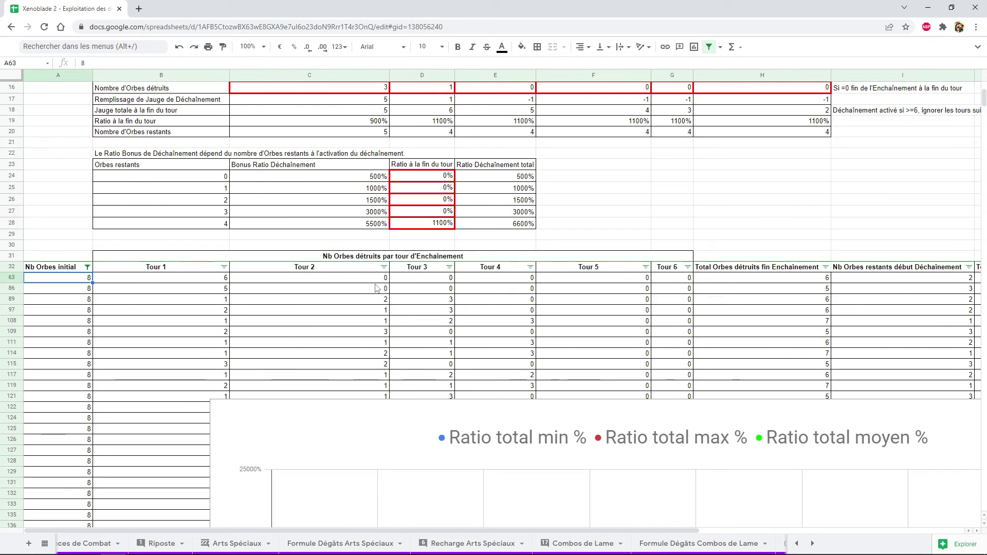
Reset the Nb Orbes initial filter to include every value
left_click(88, 267)
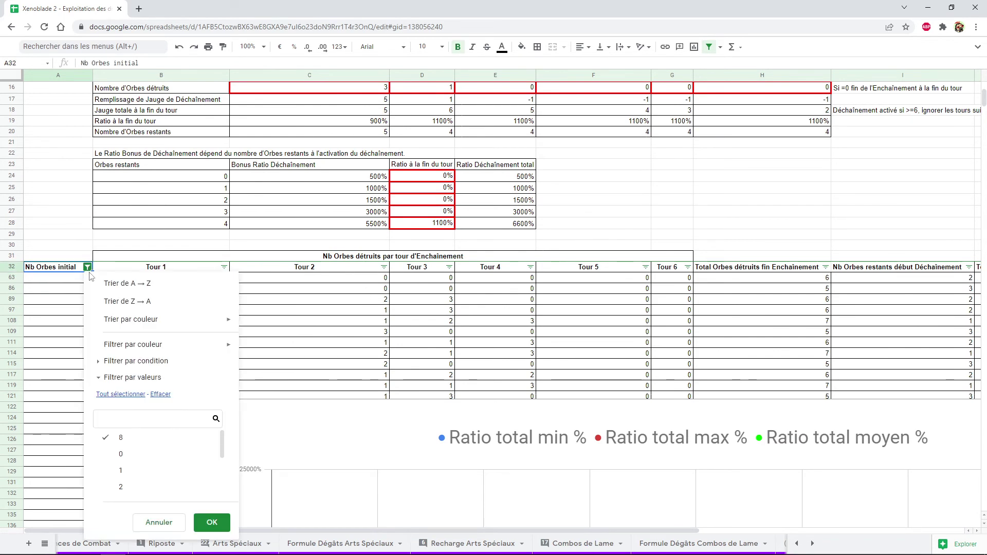
left_click(119, 394)
left_click(212, 522)
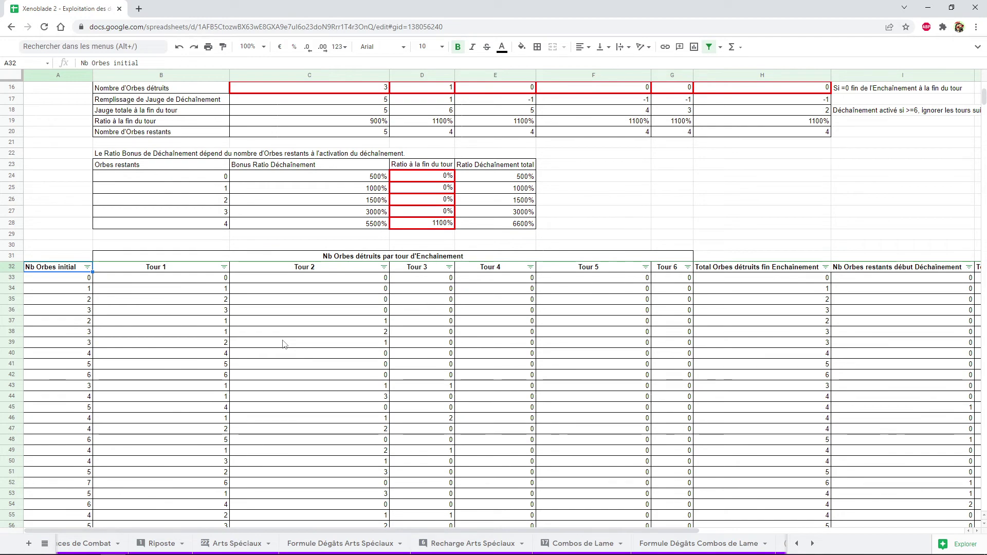
scroll(283, 344, "down", 3)
Drag the ratio scatter chart to start at row 153, column A
scroll(308, 339, "down", 5)
scroll(360, 334, "down", 3)
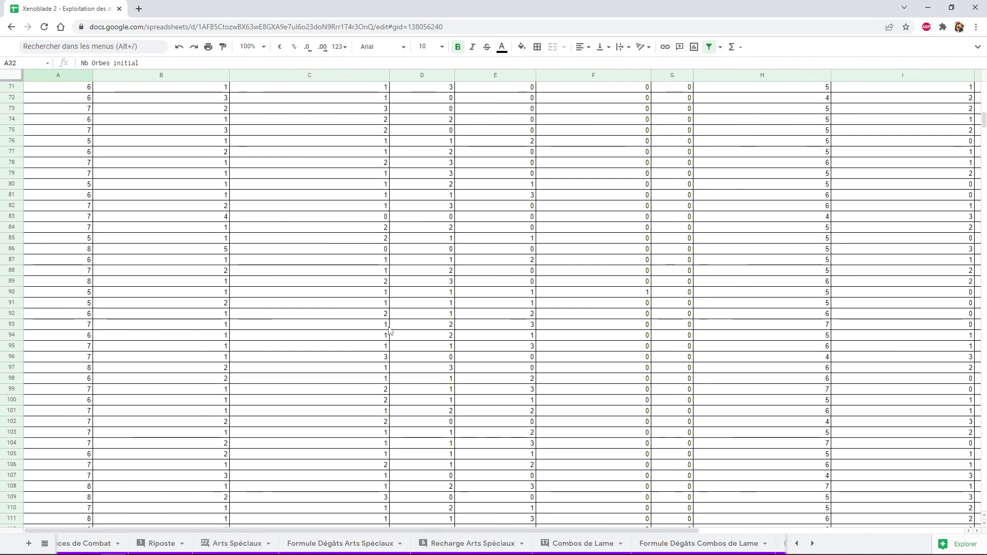
scroll(389, 331, "down", 4)
scroll(389, 331, "down", 3)
scroll(389, 331, "down", 3)
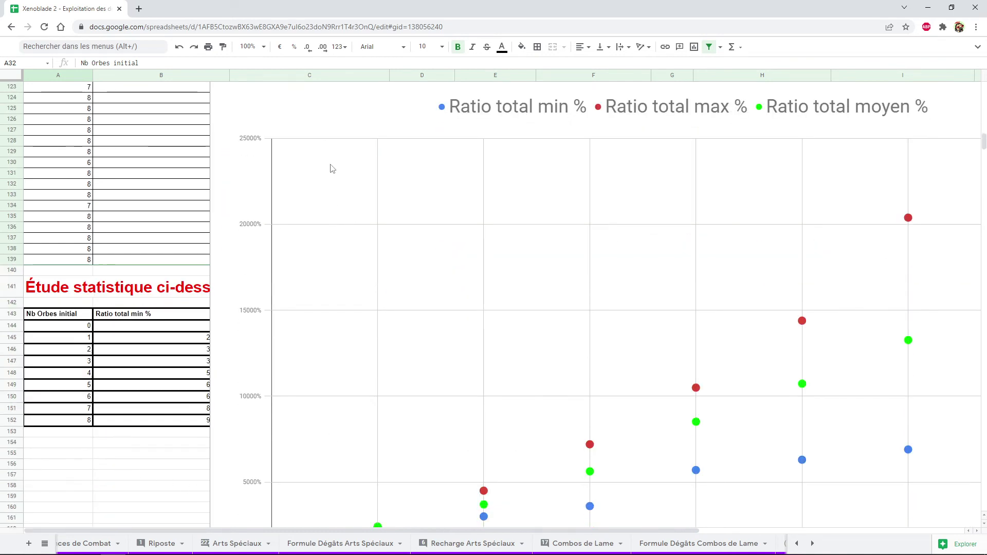
scroll(324, 258, "up", 1)
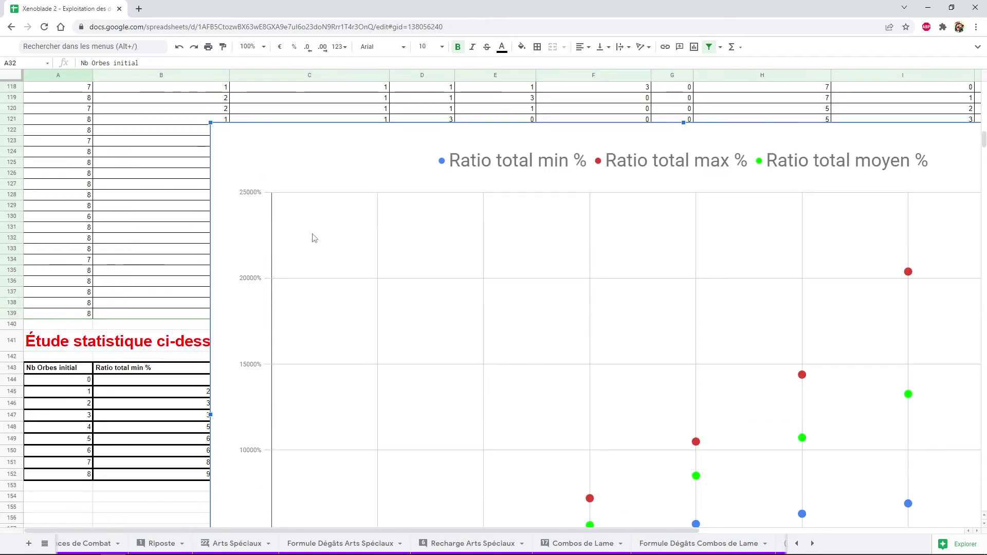
left_click(303, 233)
left_click_drag(303, 233, 108, 545)
Deselect the chart and select the 'Étude statistique ci-dessous' title cell A141
scroll(382, 323, "down", 7)
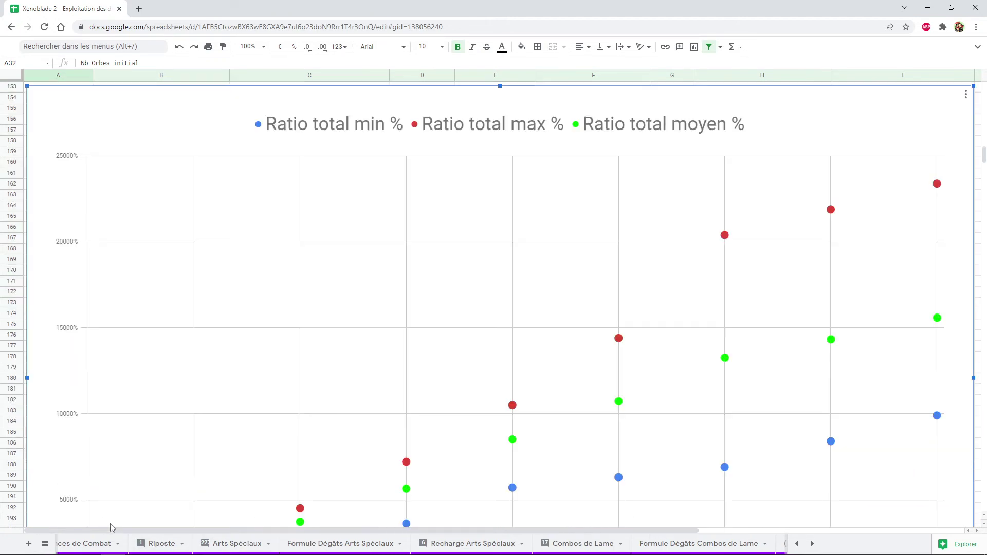
scroll(382, 323, "up", 3)
scroll(597, 264, "up", 2)
left_click(595, 255)
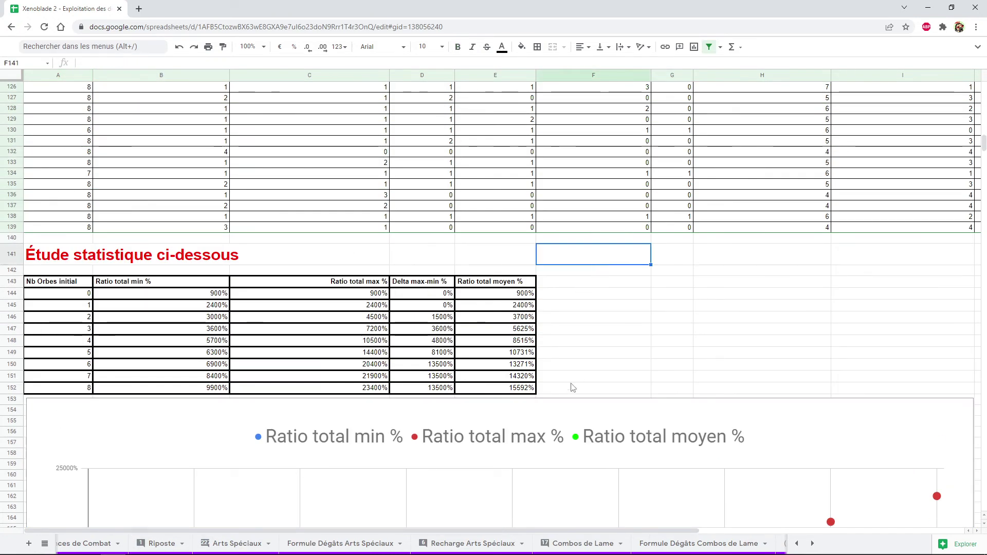
left_click(224, 258)
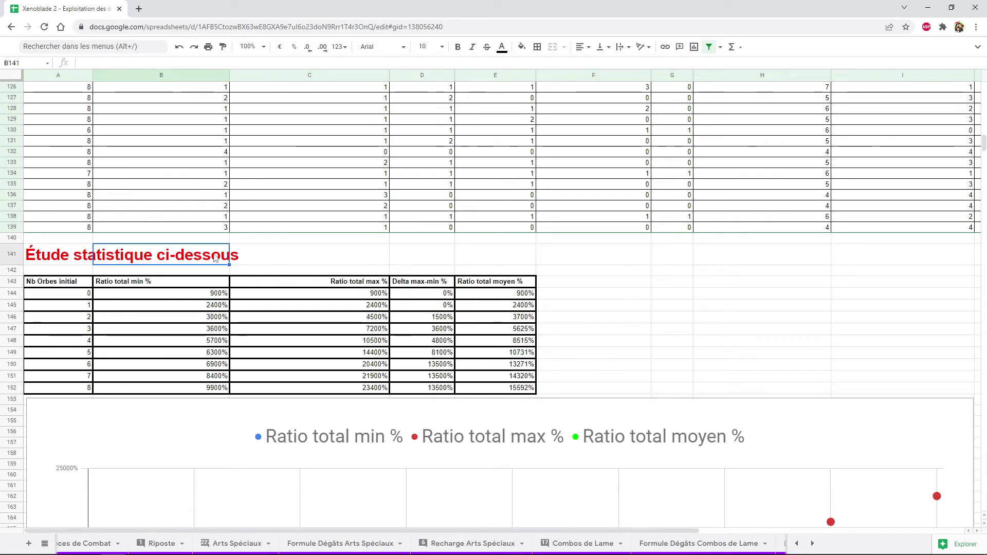
left_click(87, 258)
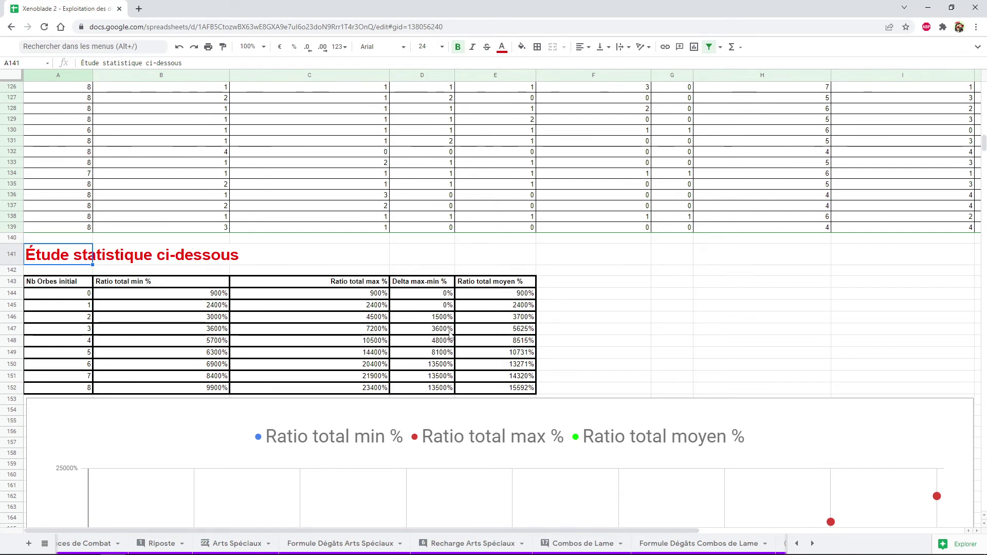
scroll(576, 317, "up", 1)
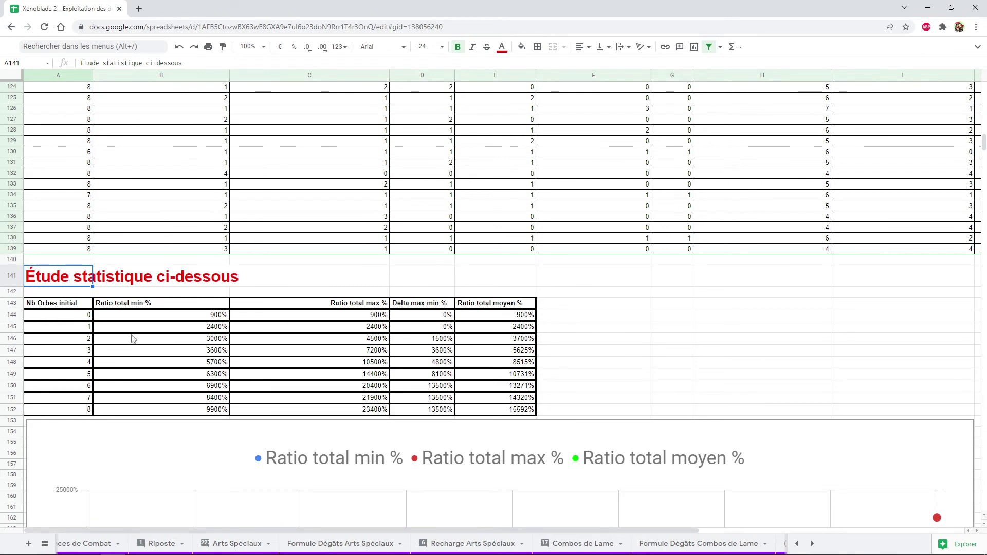
left_click(77, 315)
key("ctrl+shift+Down")
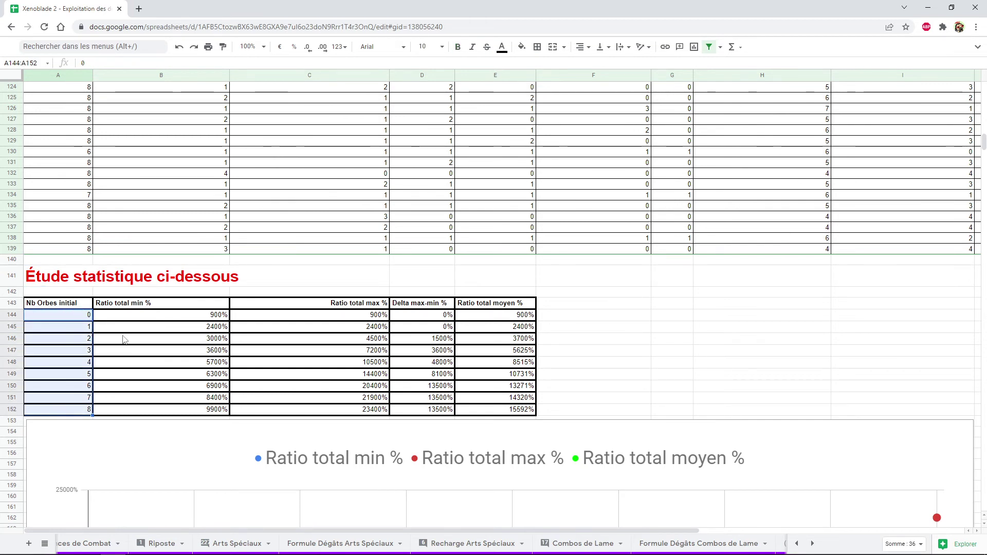
left_click(174, 318)
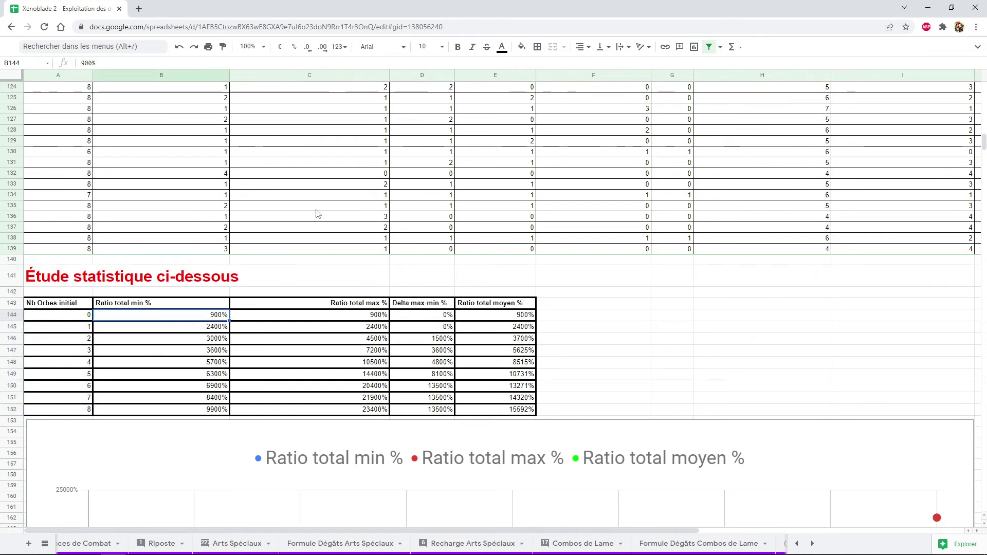
key("Right")
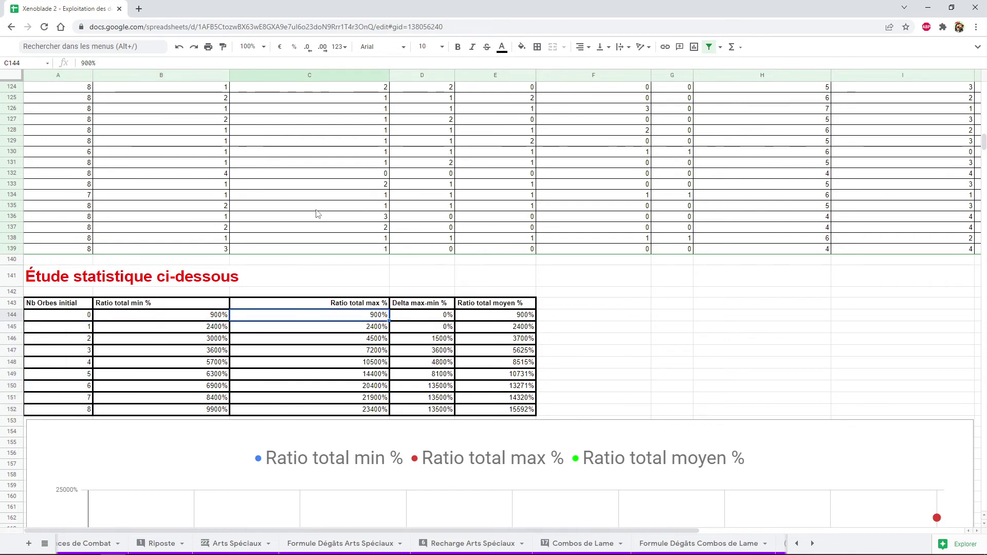
key("Right")
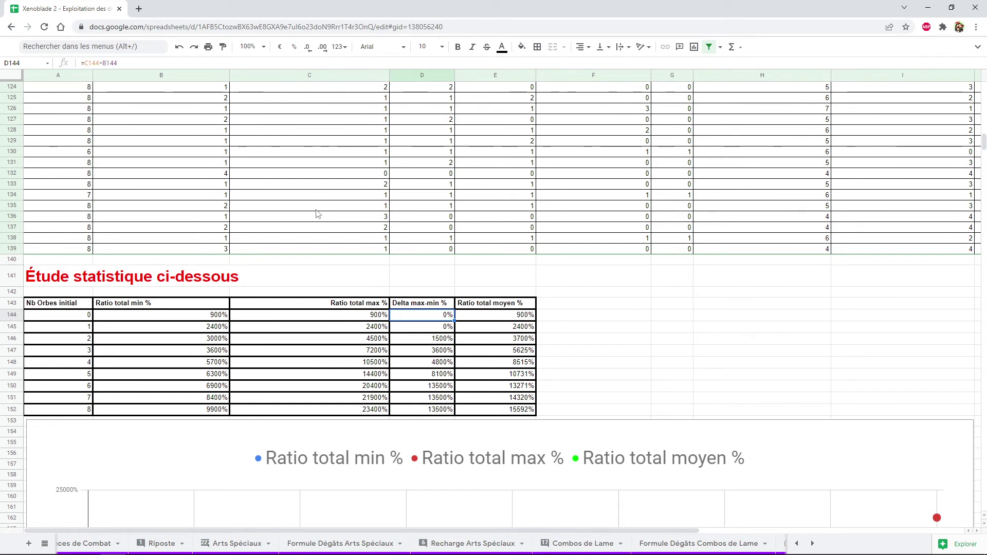
key("Right")
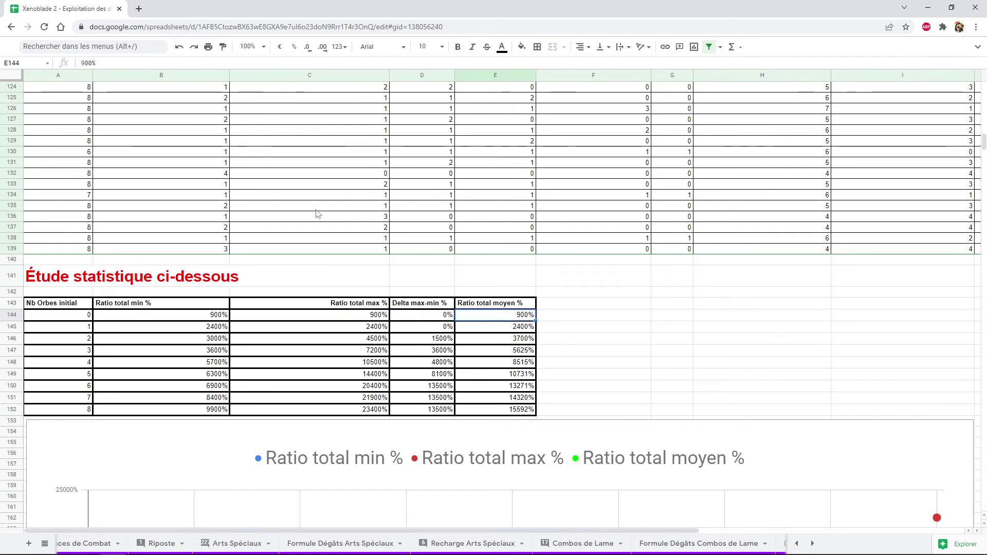
key("Right")
key("Right")
key("Right")
key("Right")
key("Up")
key("Up")
key("Up")
key("Up")
key("Up")
key("Up")
key("Up")
key("Down")
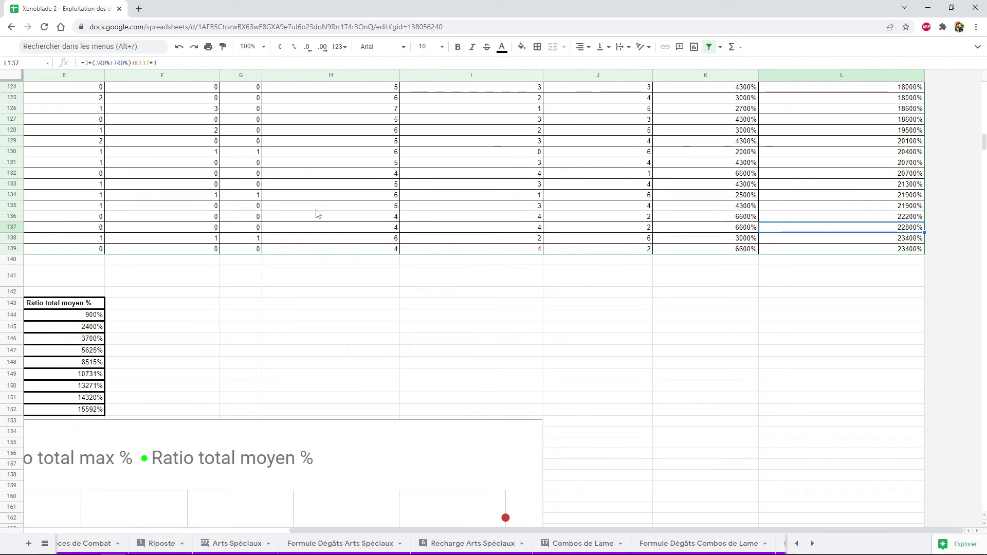
key("Down")
key("Down")
key("Down")
key("Down")
key("Left")
key("Left")
key("Left")
key("Left")
key("Left")
key("Left")
key("Left")
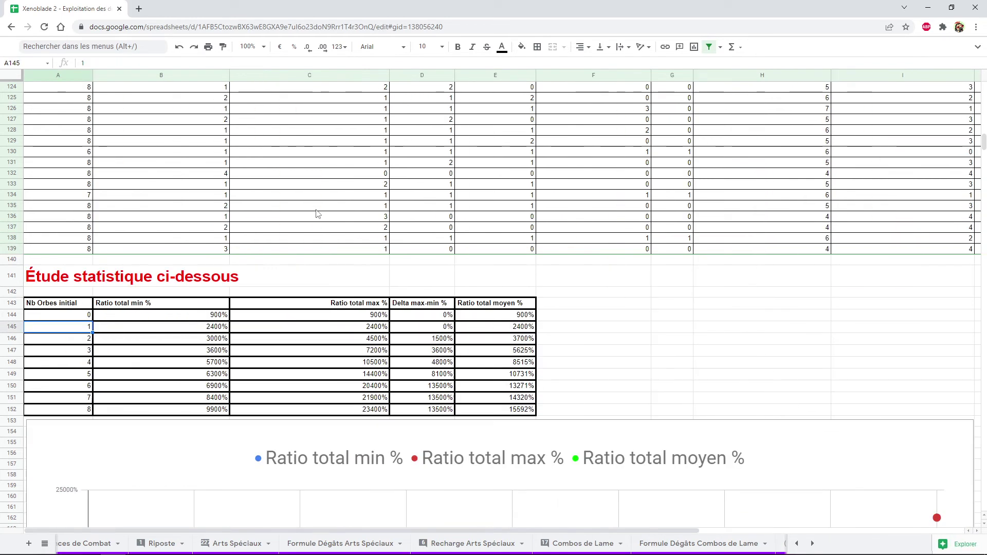
key("Up")
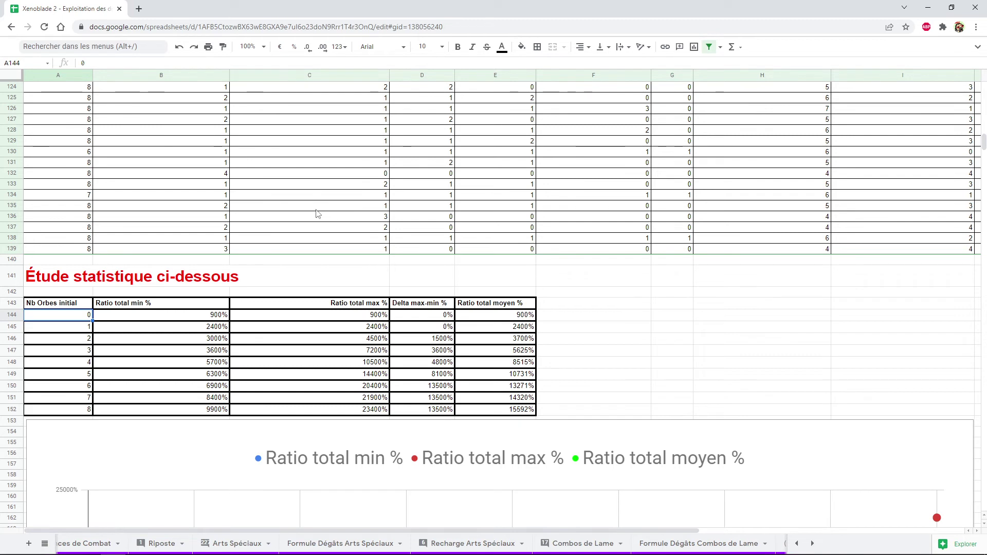
key("Right")
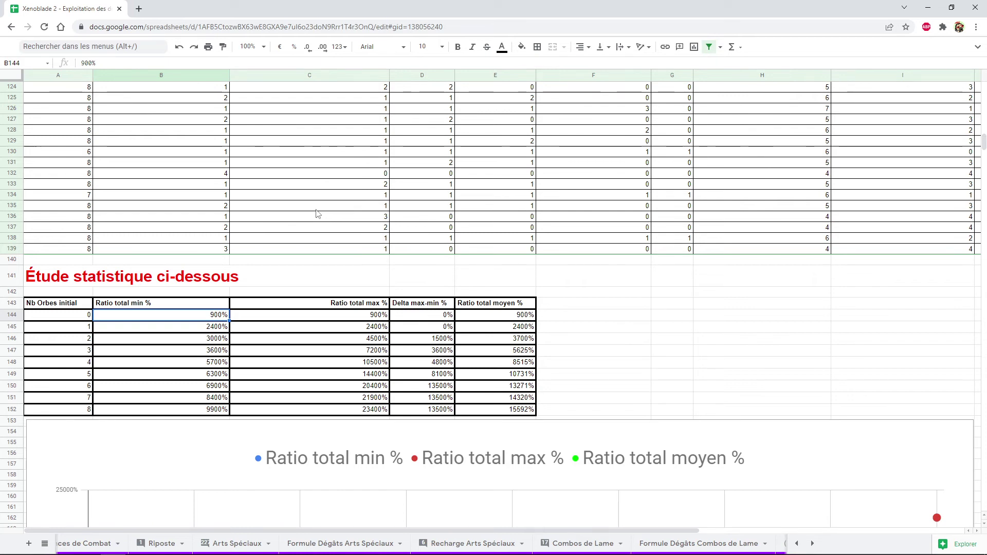
key("Right")
key("Right")
key("Right")
key("Left")
key("Left")
key("Left")
key("Right")
key("Right")
key("Right")
key("Right")
key("Left")
key("Left")
key("Left")
key("Left")
key("Left")
key("Down")
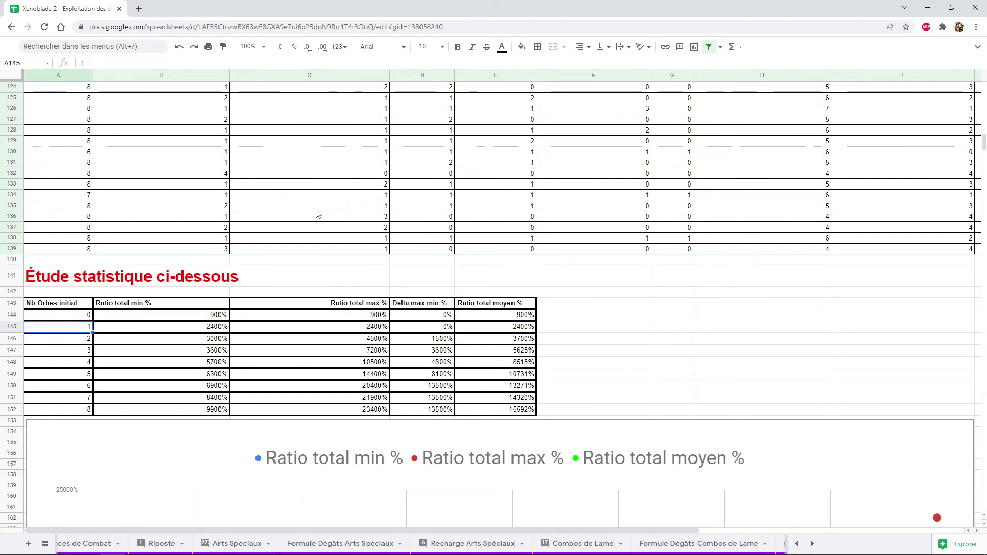
key("Right")
key("Right")
key("Right")
key("Right")
key("Left")
key("Left")
key("Left")
key("Left")
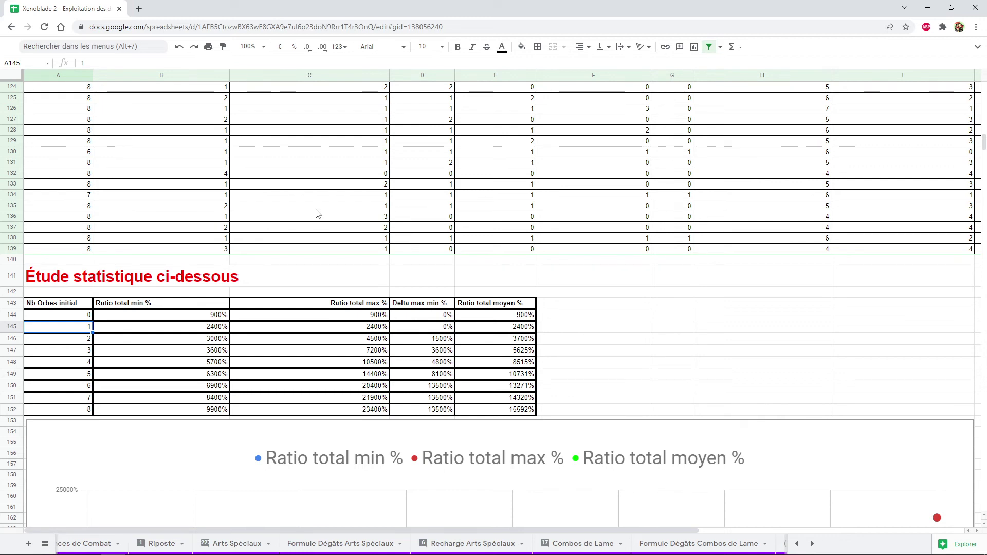
key("Right")
key("Right")
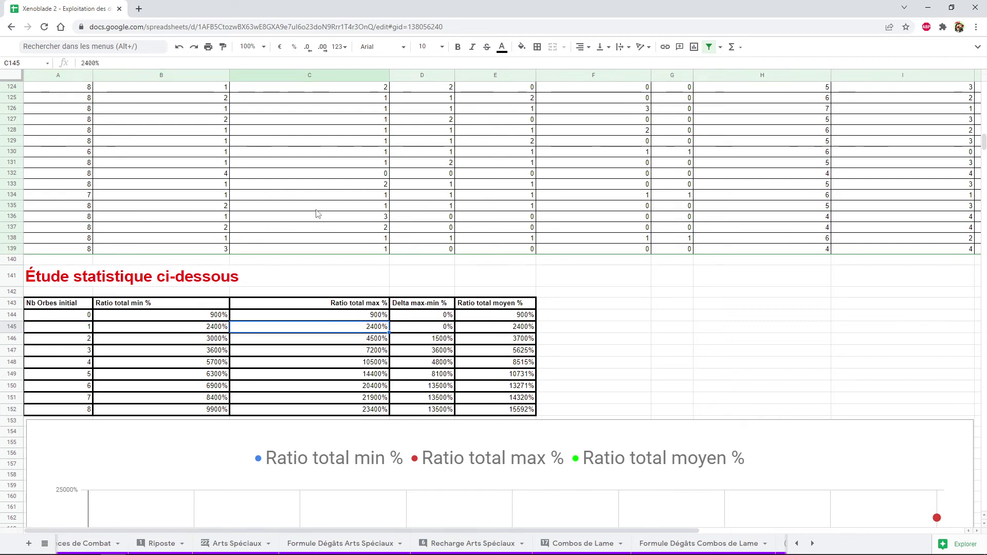
key("Left")
key("Left")
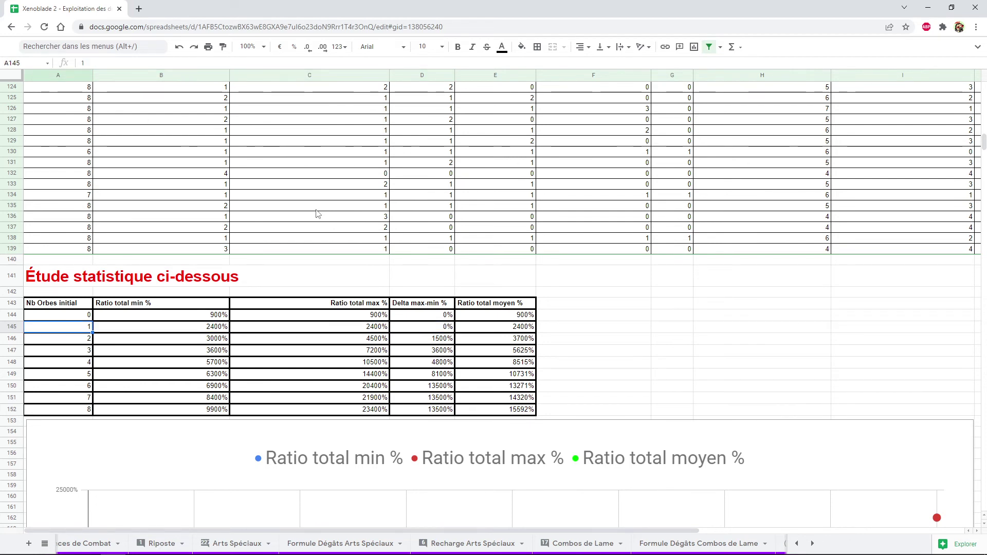
key("Down")
key("Right")
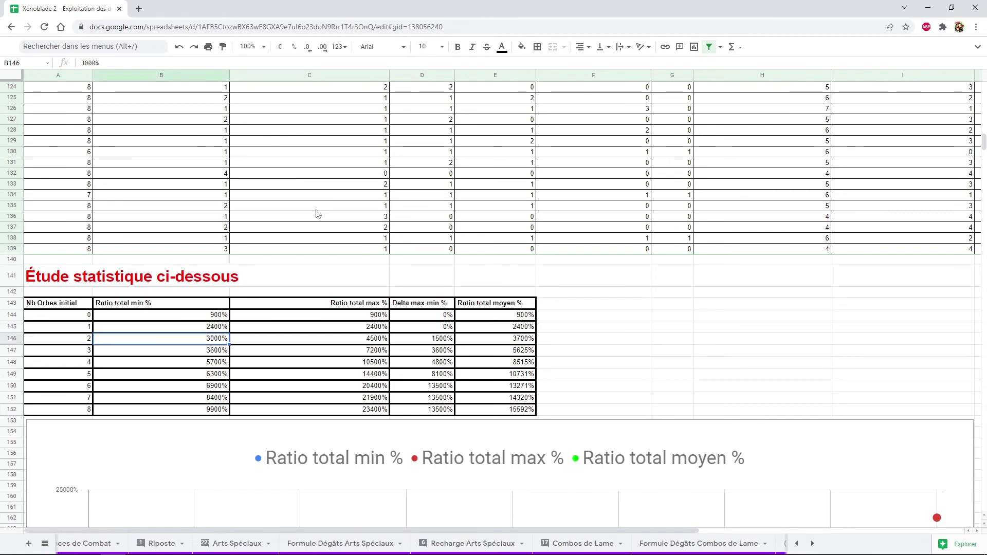
scroll(297, 273, "up", 4)
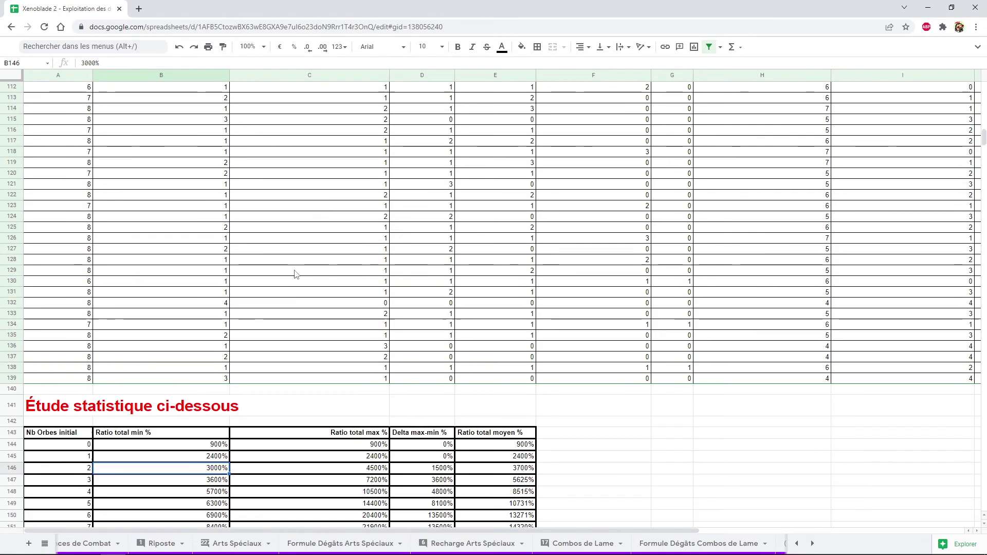
scroll(295, 271, "down", 5)
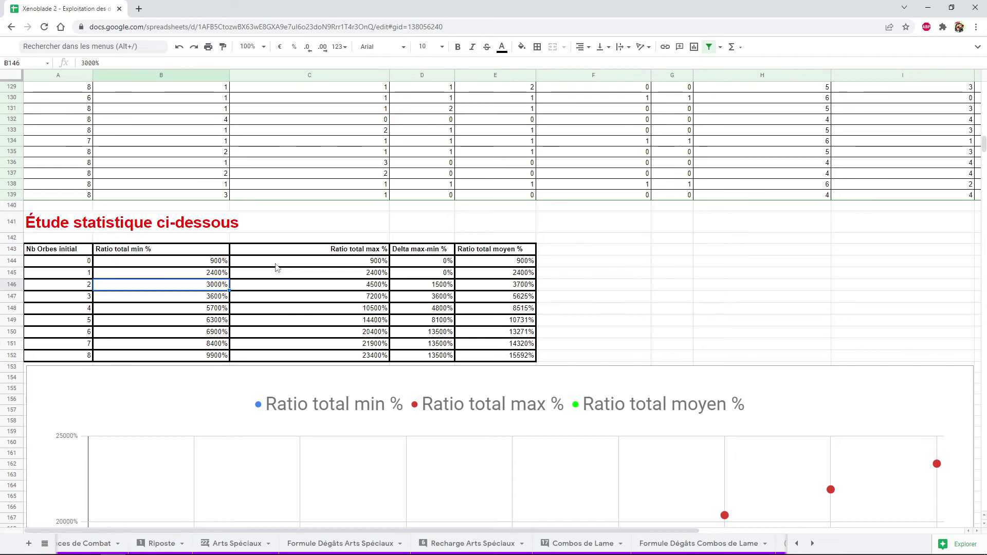
key("Right")
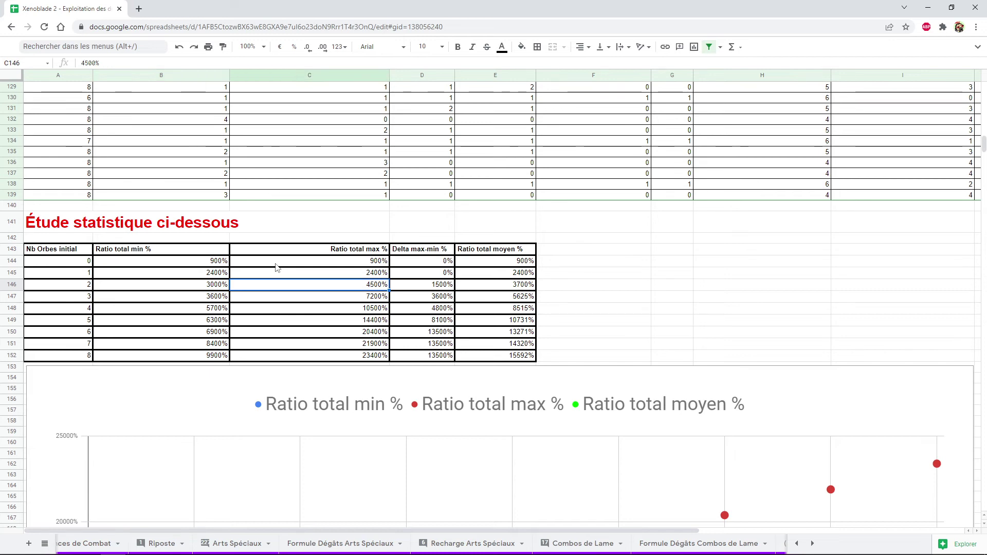
key("Left")
key("Right")
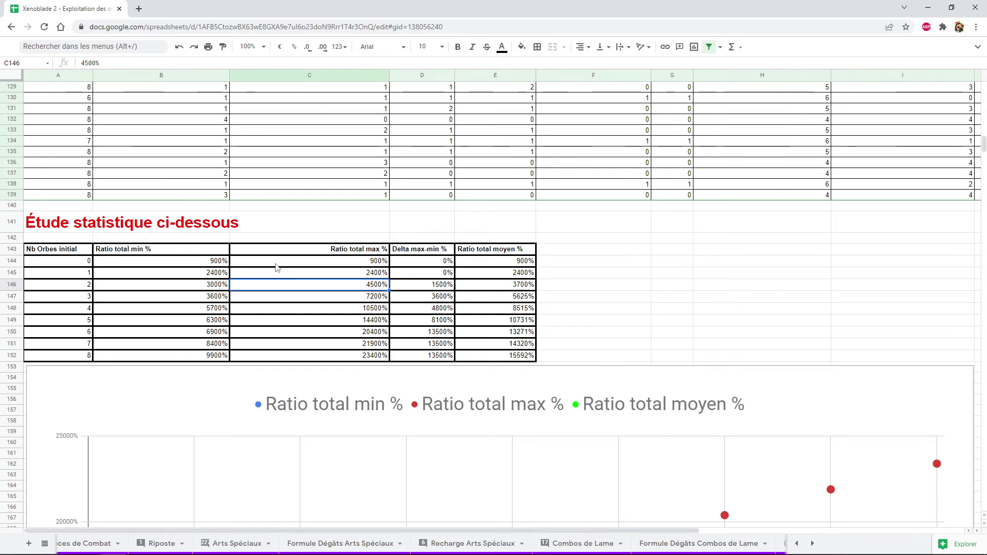
key("Right")
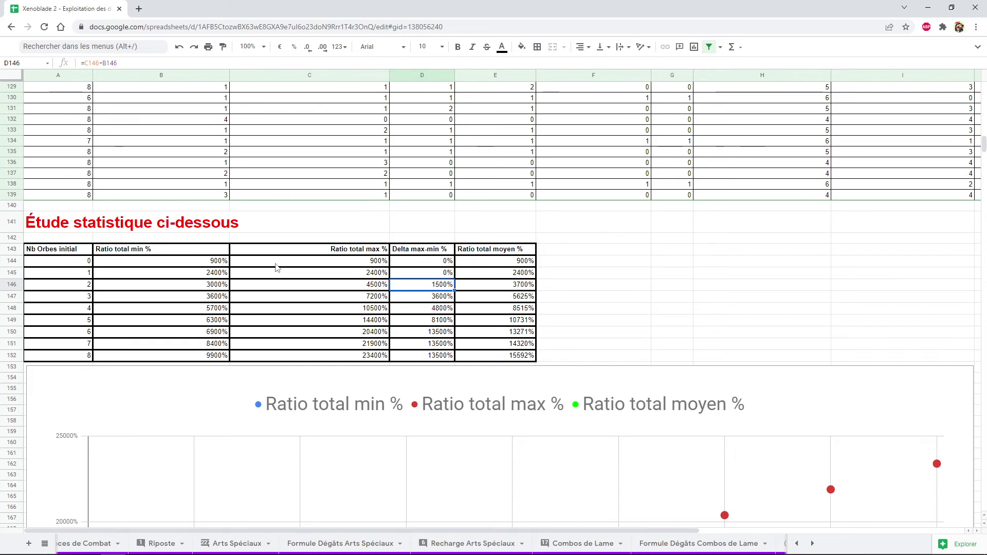
key("Right")
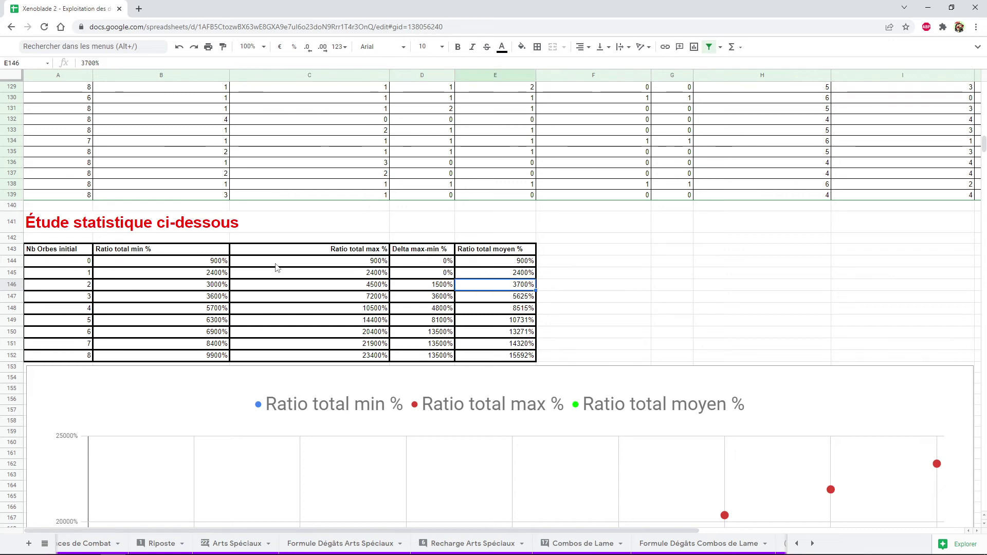
key("Up")
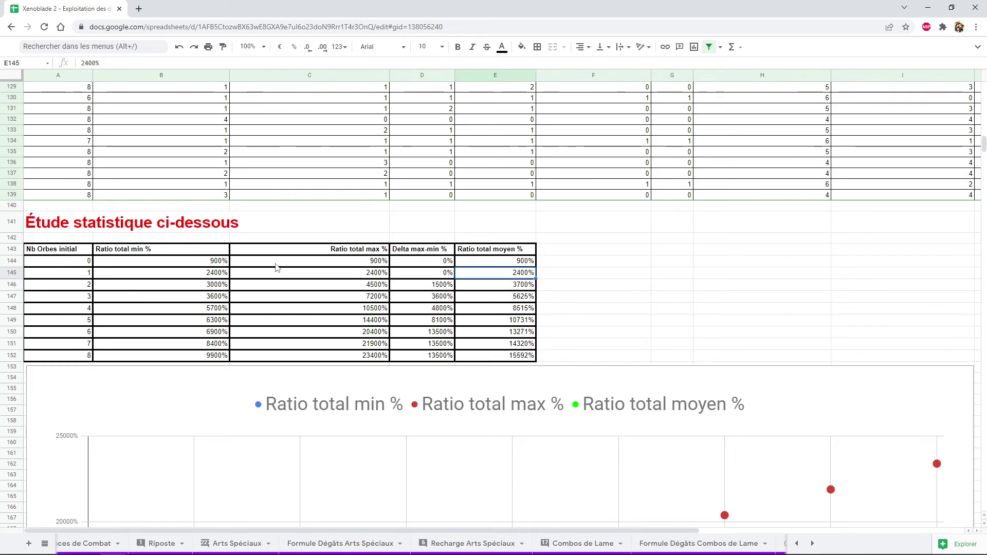
key("Down")
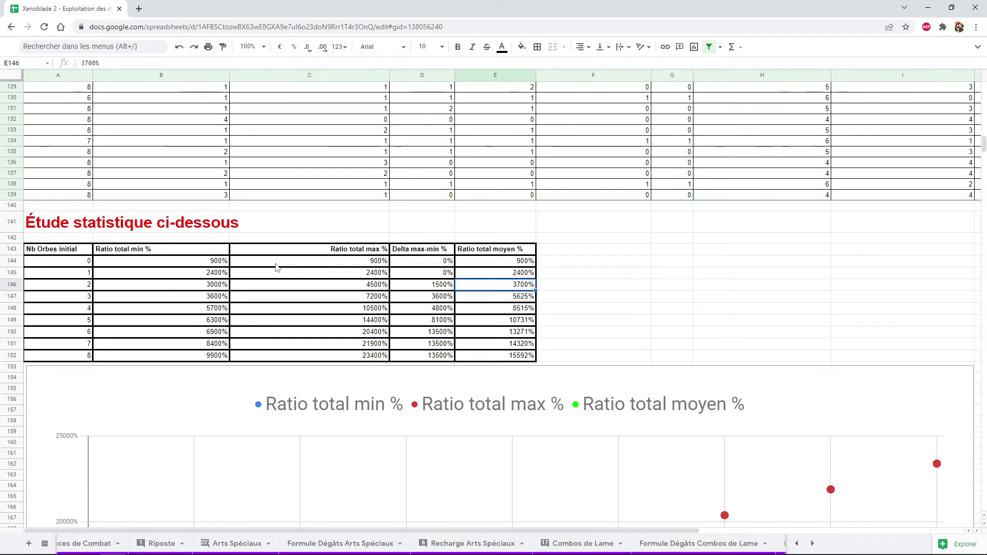
key("Up")
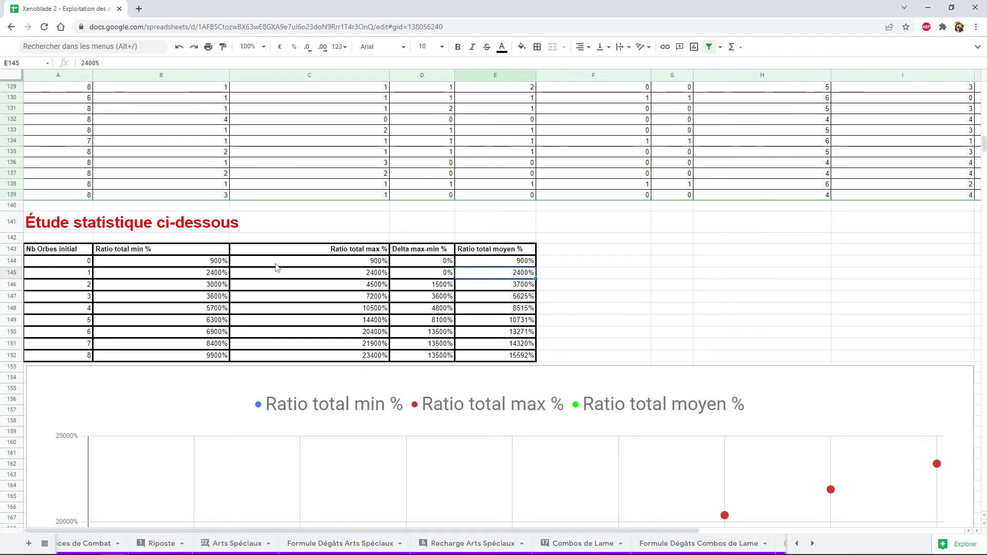
key("Down")
key("Up")
key("Down")
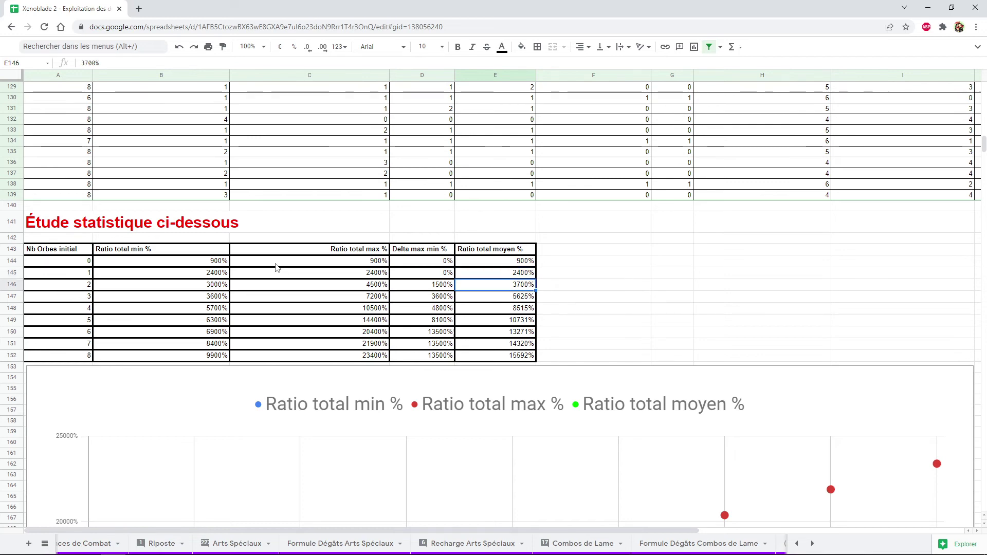
key("Left")
key("Home")
key("Down")
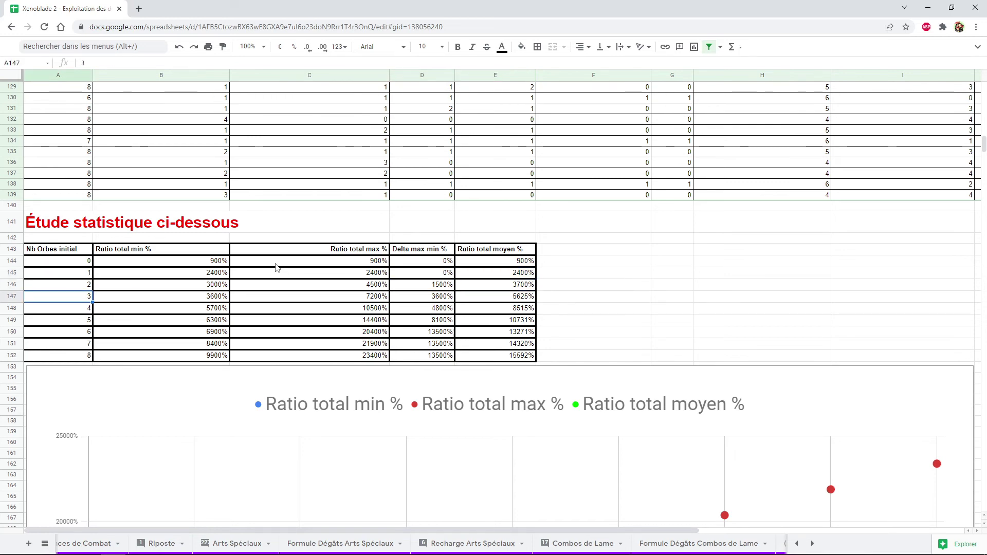
key("Right")
key("Right")
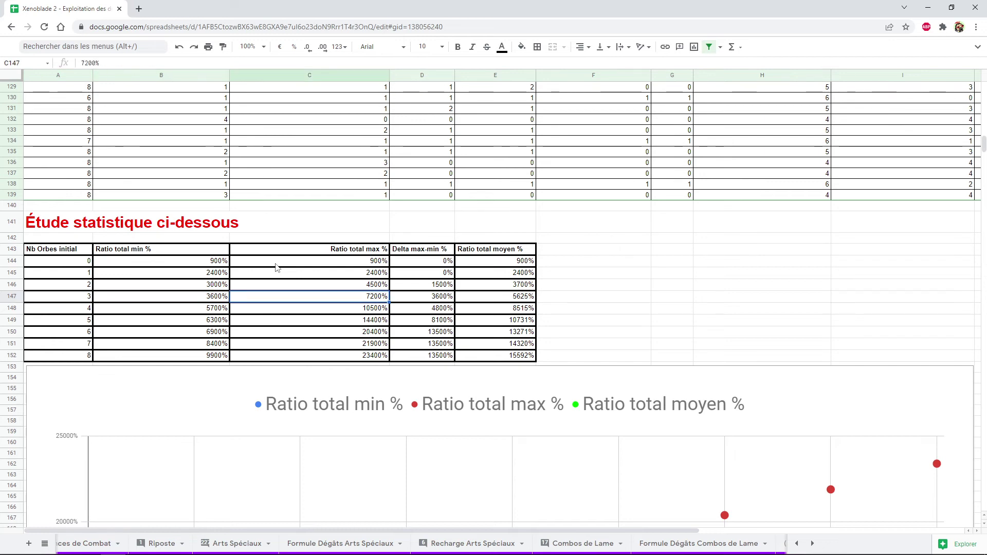
key("Up")
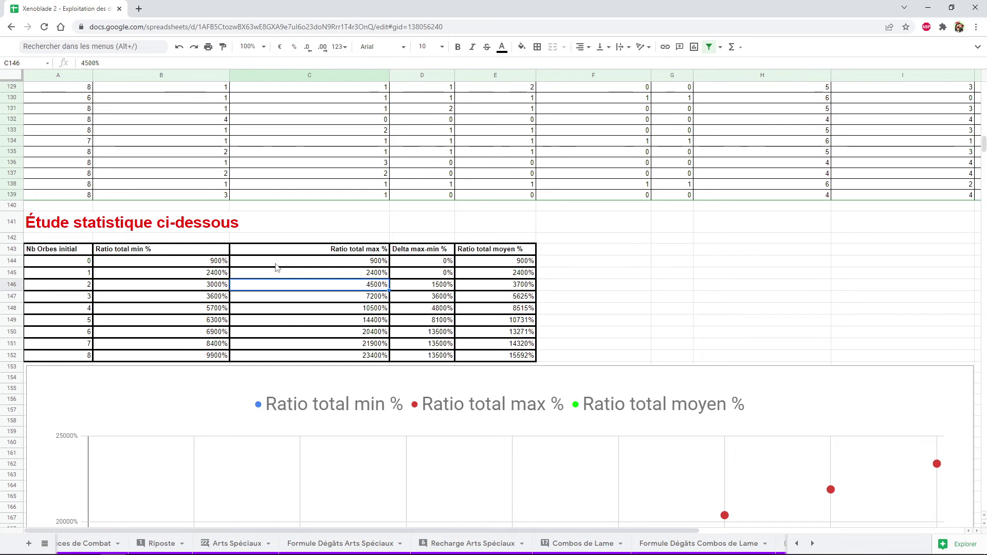
key("Down")
key("Left")
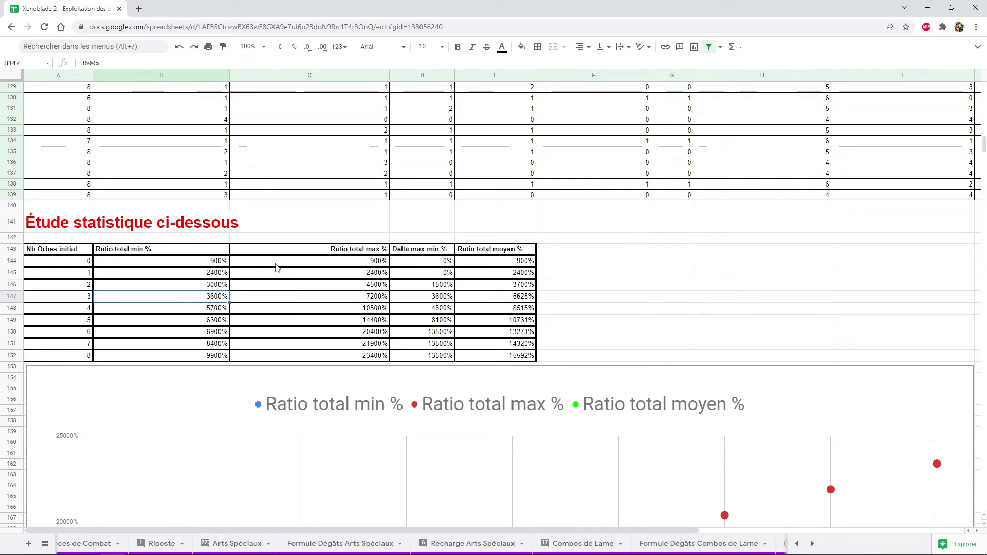
key("Right")
key("Up")
key("Left")
key("Right")
key("Down")
key("Left")
key("Right")
key("Up")
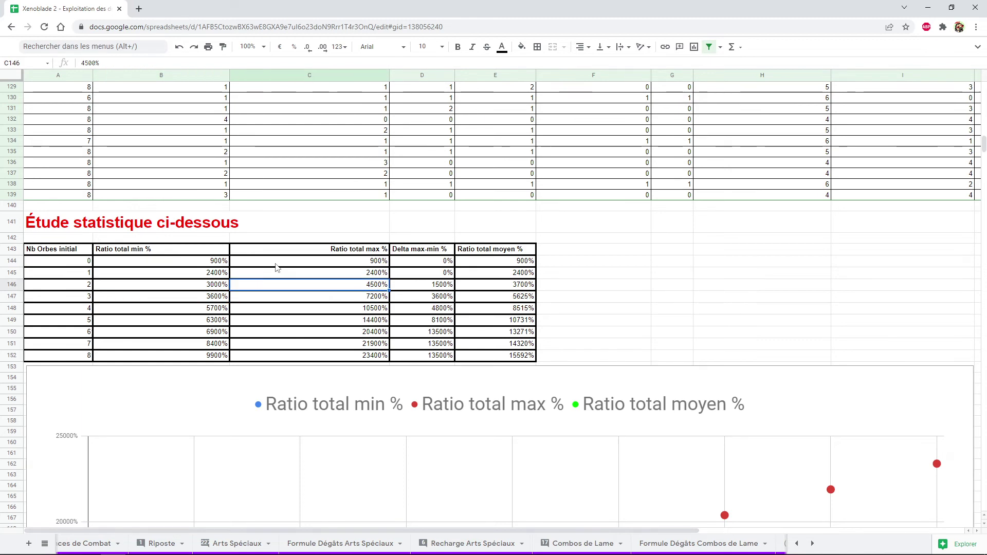
key("Down")
key("Left")
key("Right")
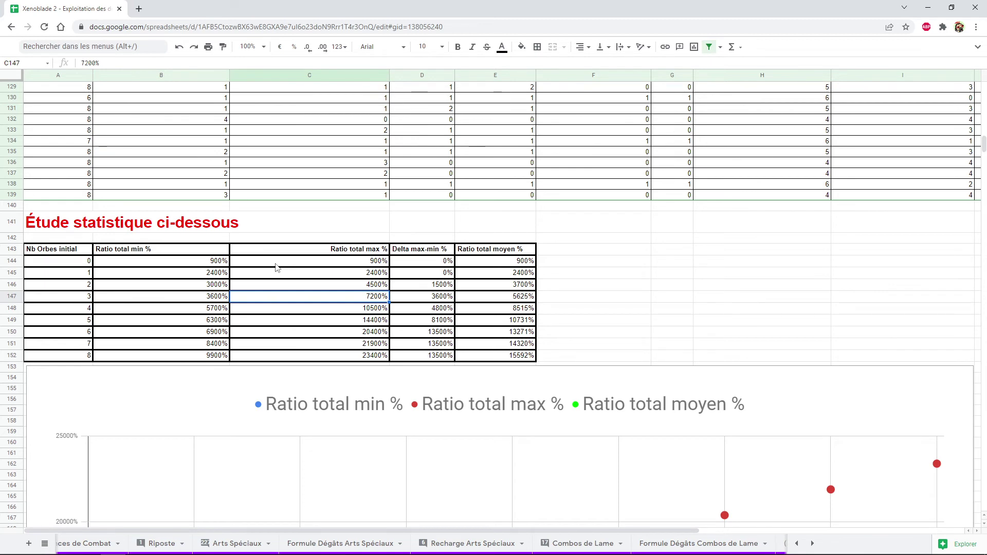
key("Right")
key("Right")
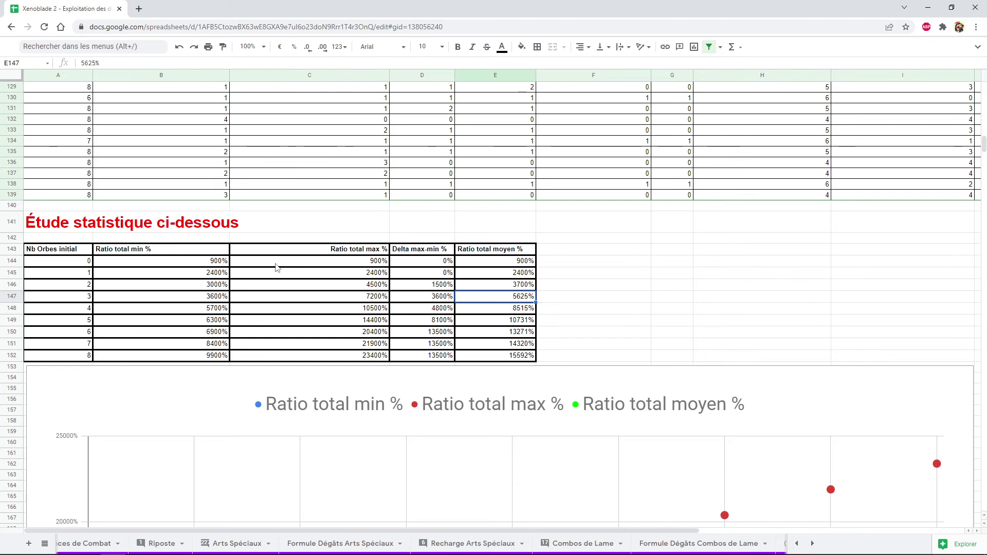
key("Left")
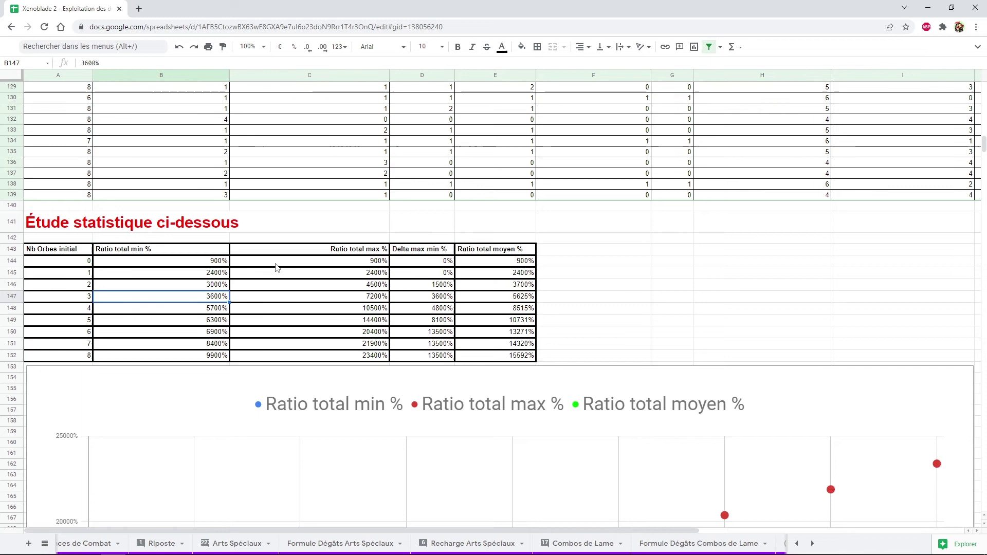
key("Left")
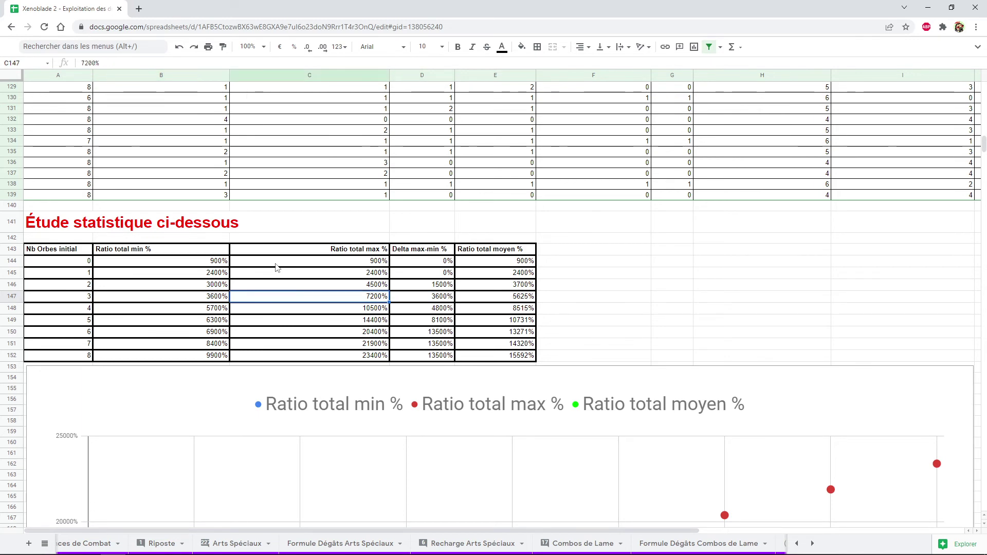
key("Left")
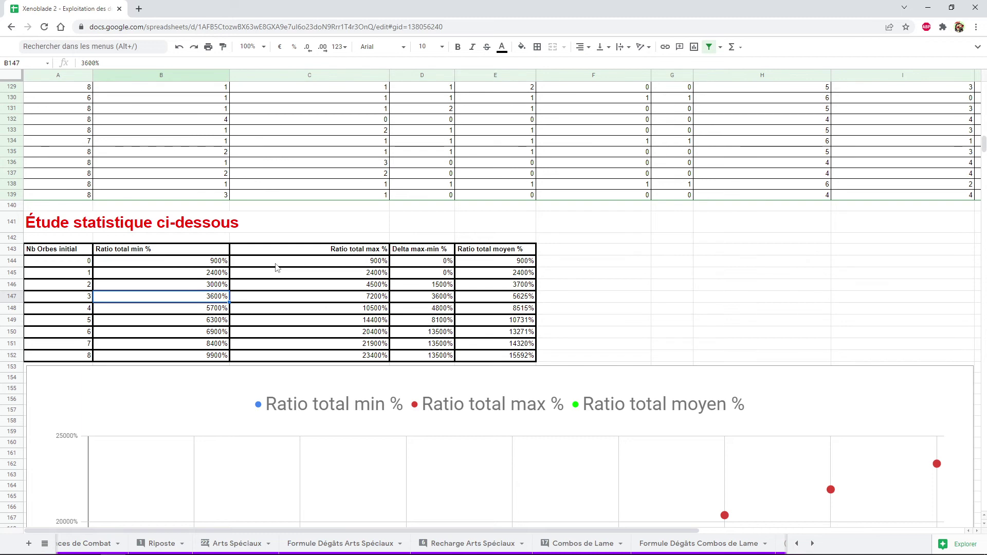
key("Down")
key("Down")
key("Up")
key("Up")
key("Down")
key("Down")
key("Up")
key("Up")
key("Right")
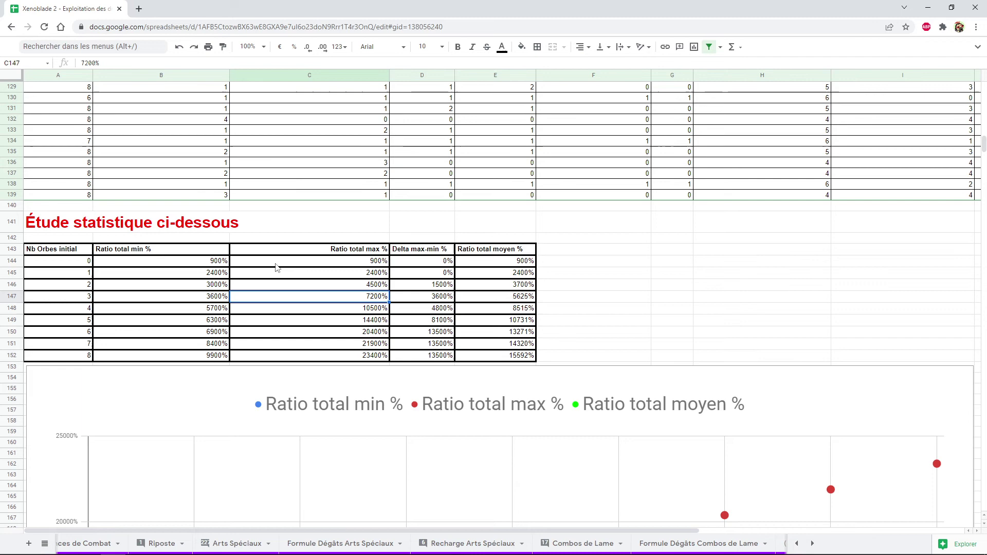
key("Right")
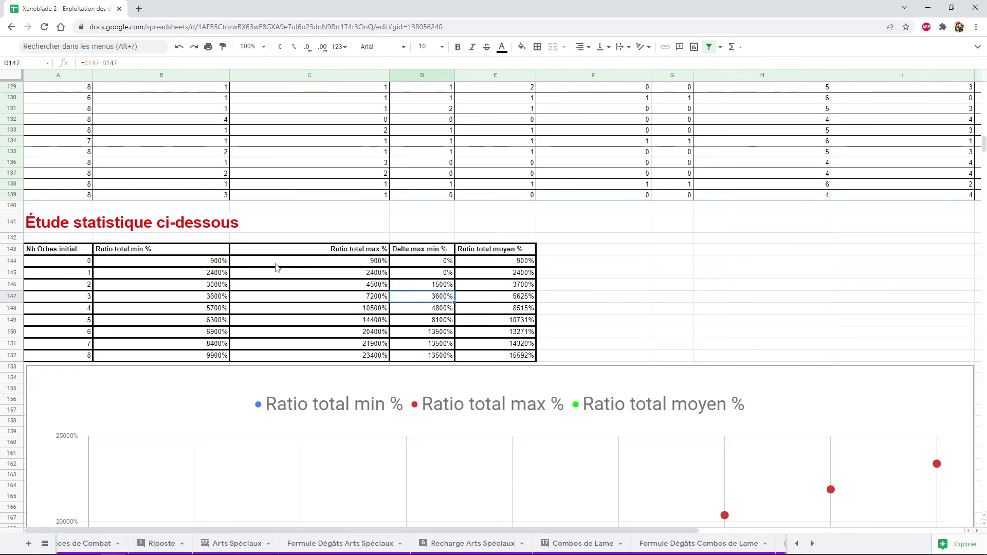
key("Down")
key("Left")
key("Left")
key("Left")
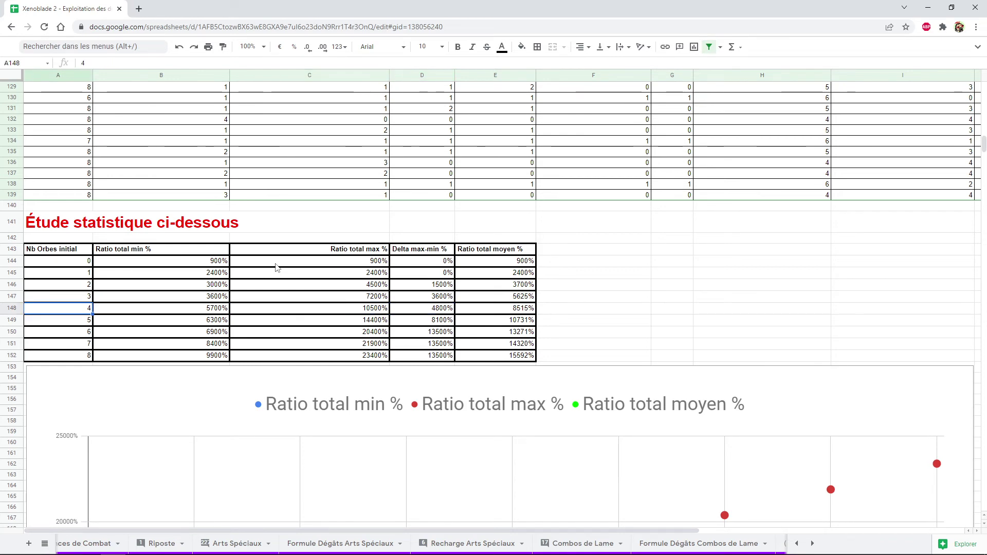
key("Right")
key("Right")
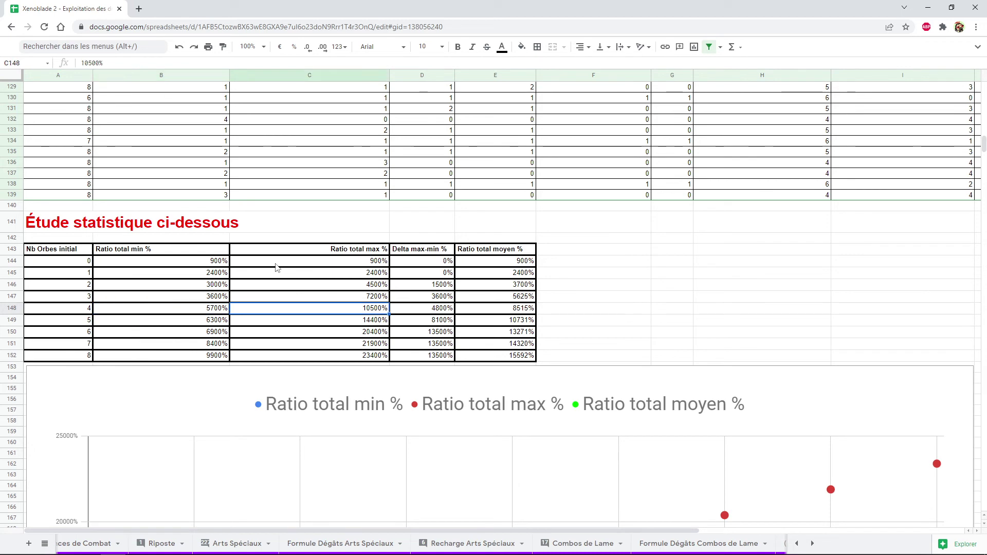
key("Left")
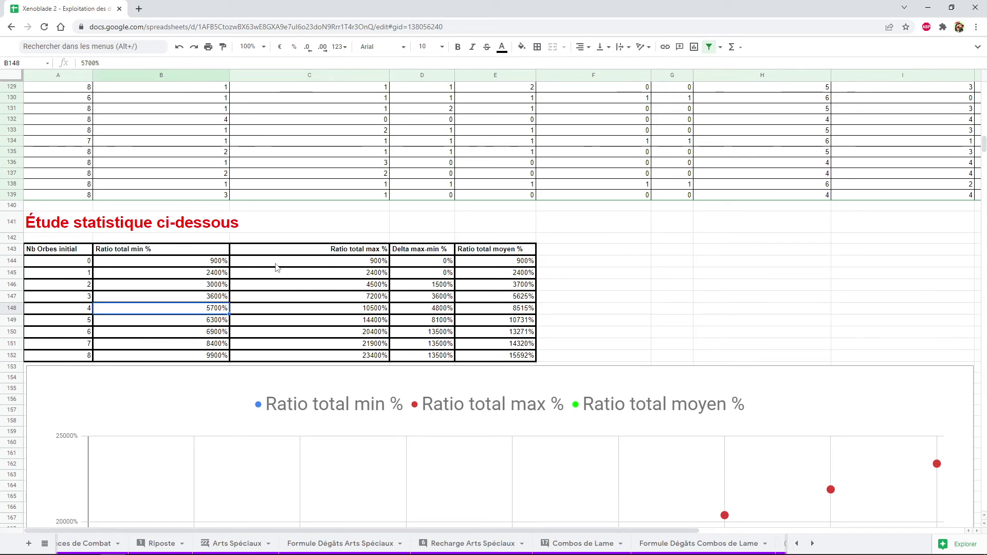
key("Right")
key("Up")
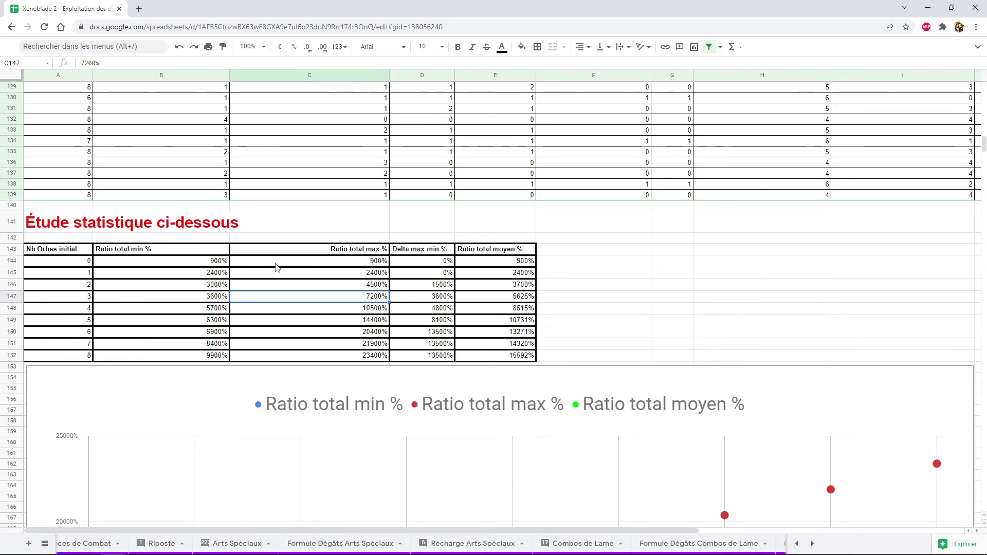
key("Down")
key("Right")
key("Right")
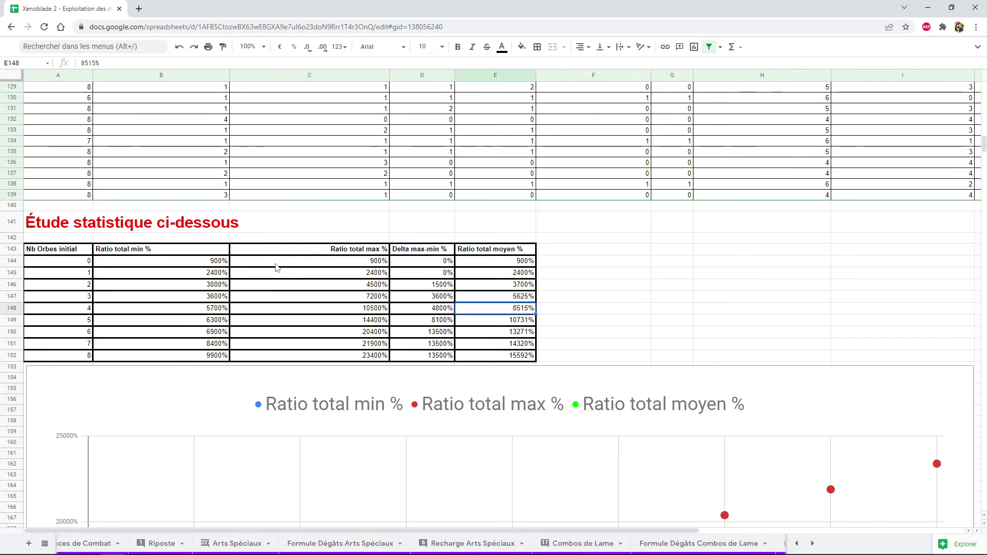
key("Left")
key("Left")
key("Left")
key("Left")
key("Down")
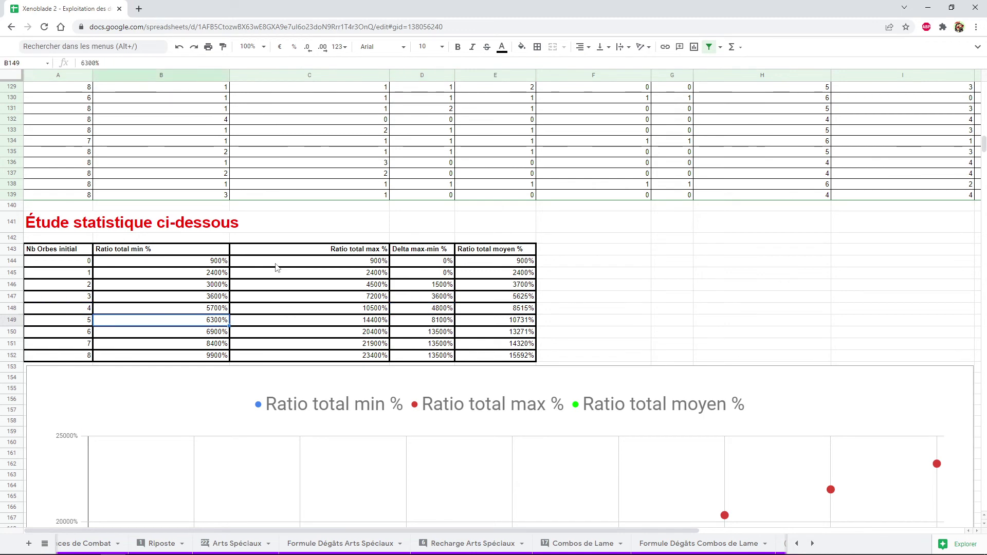
key("Right")
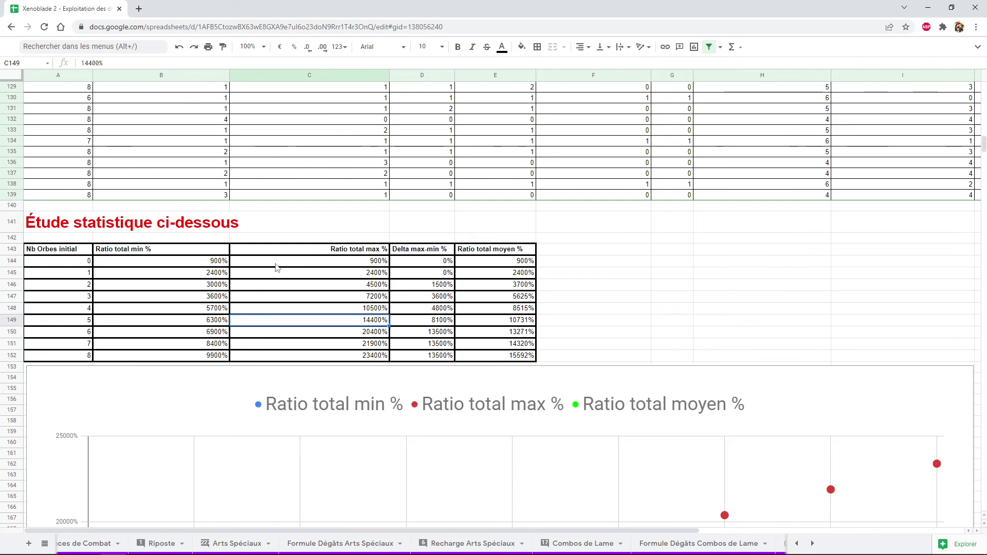
key("Left")
key("Up")
key("Up")
key("Right")
key("Left")
key("Right")
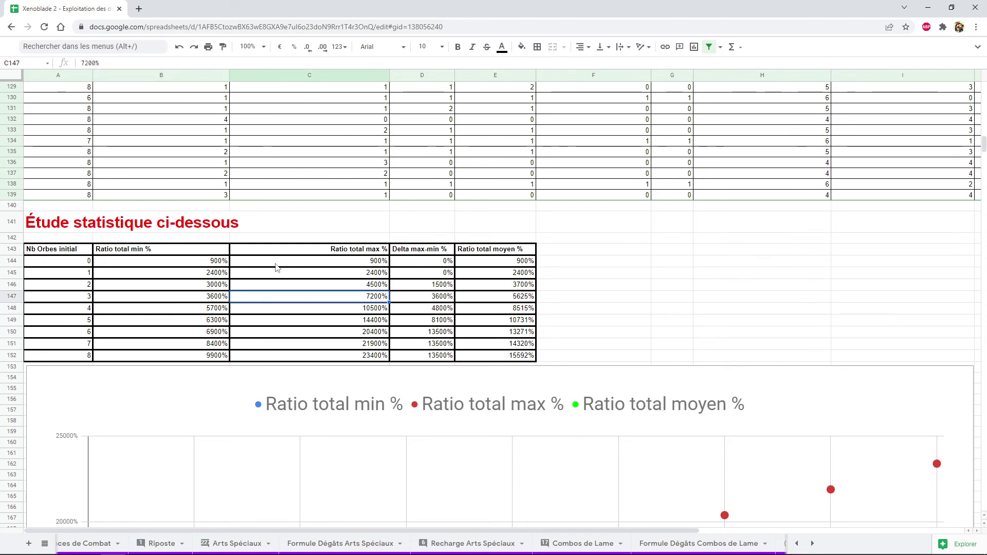
key("Left")
key("Down")
key("Down")
key("Right")
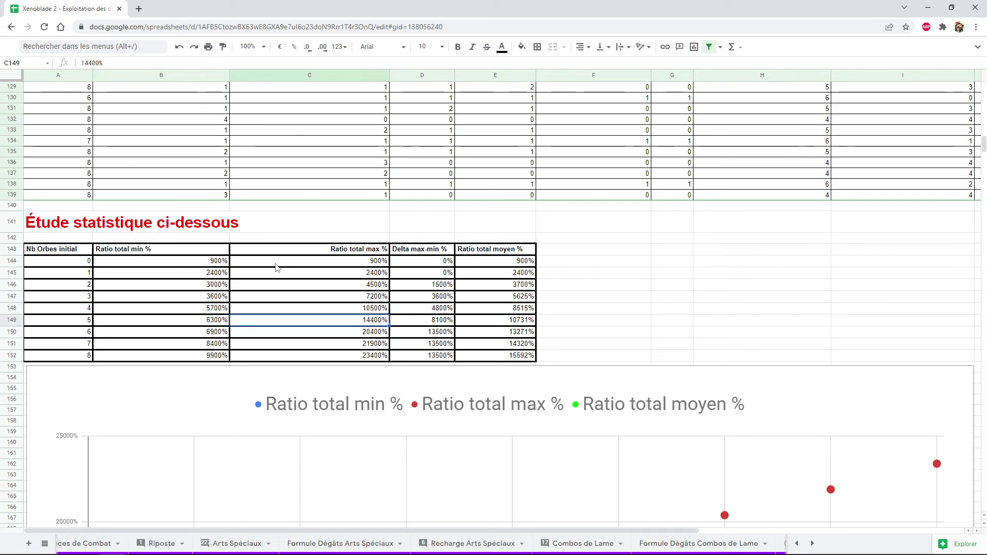
key("Left")
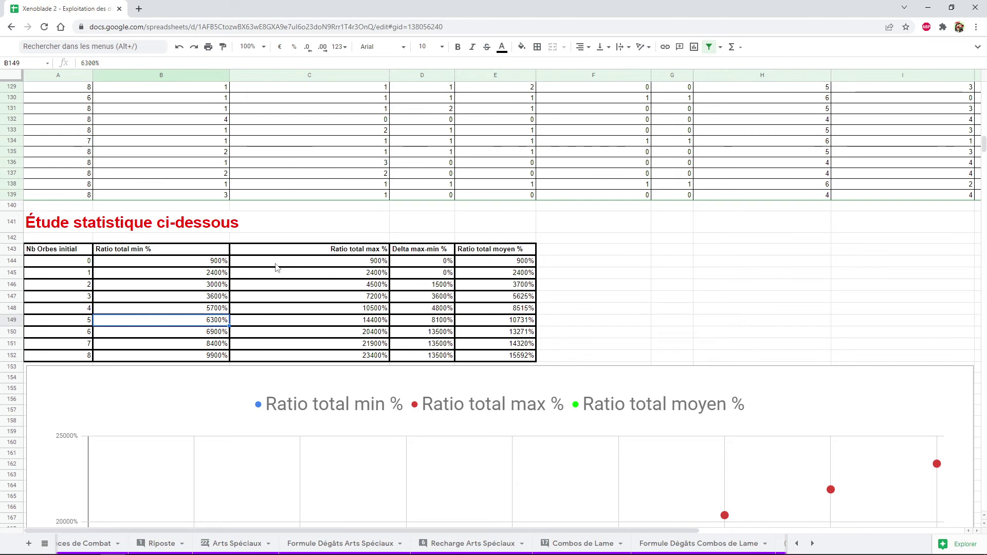
key("Up")
key("Up")
key("Left")
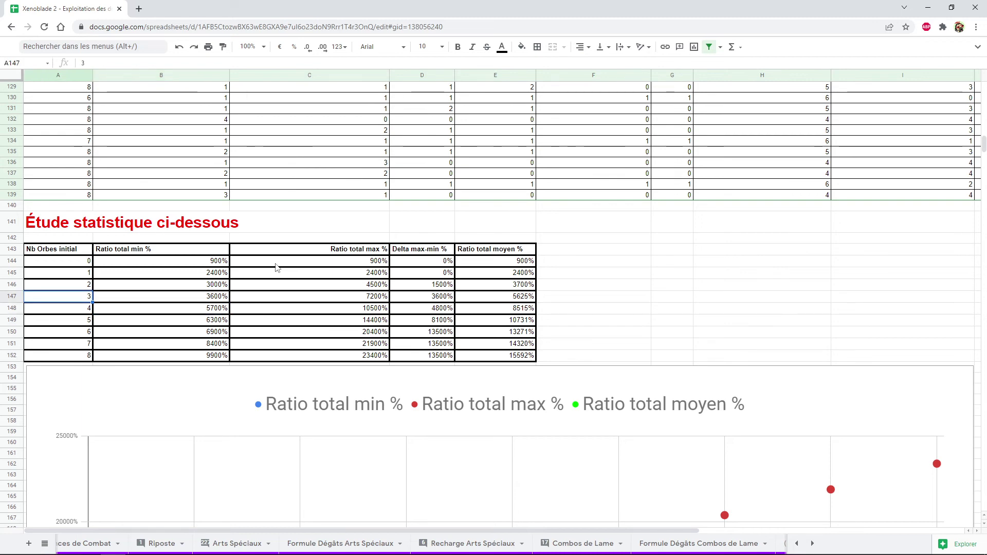
key("Right")
key("Right")
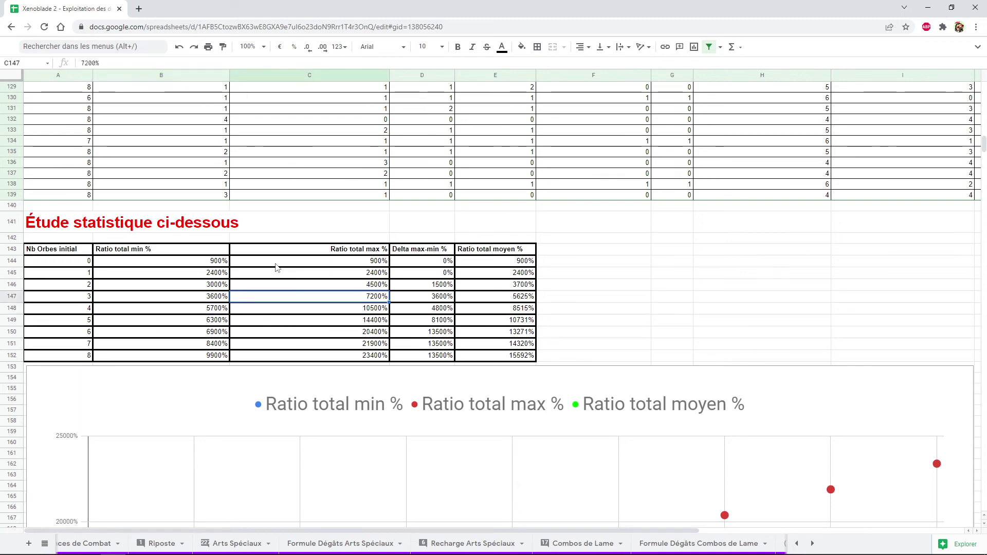
key("Down")
key("Down")
key("Left")
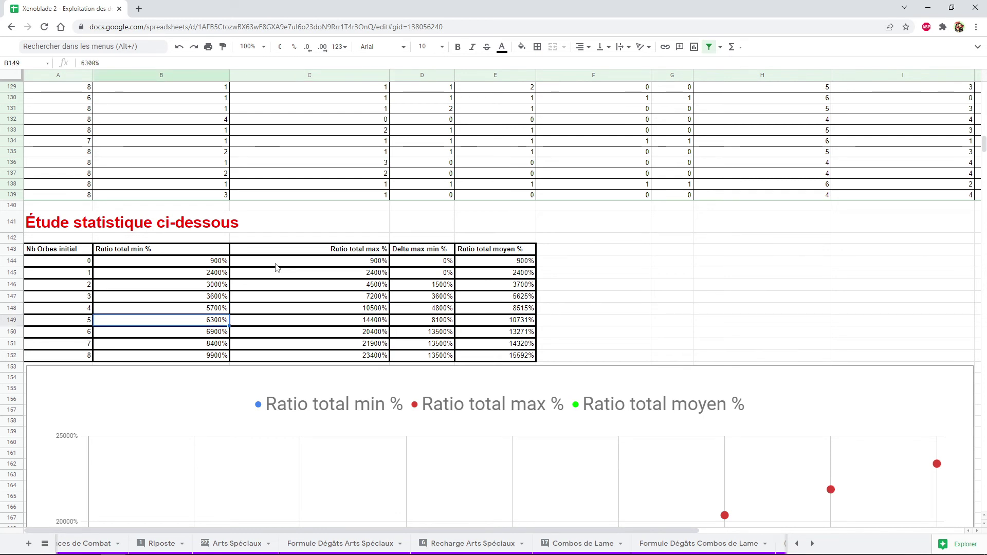
key("Up")
key("Up")
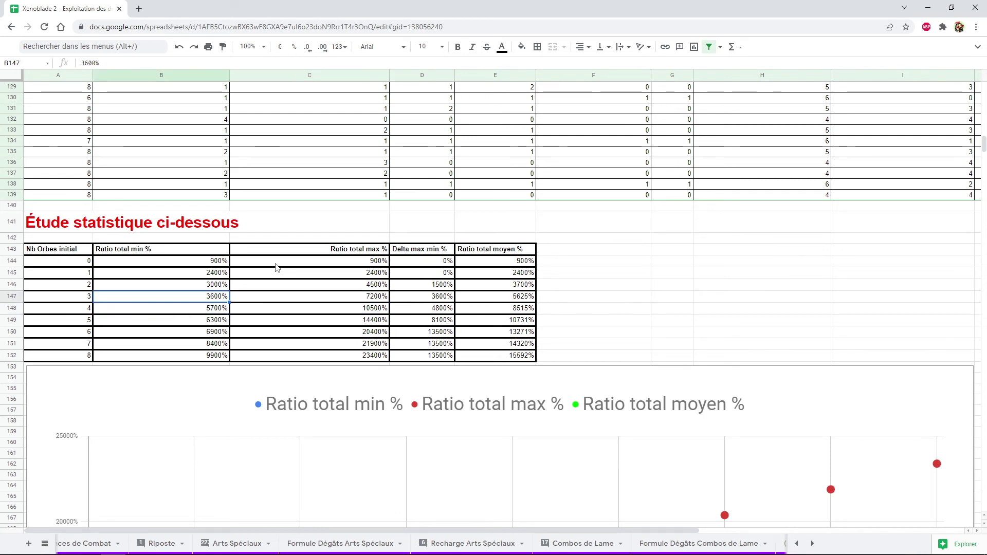
key("Left")
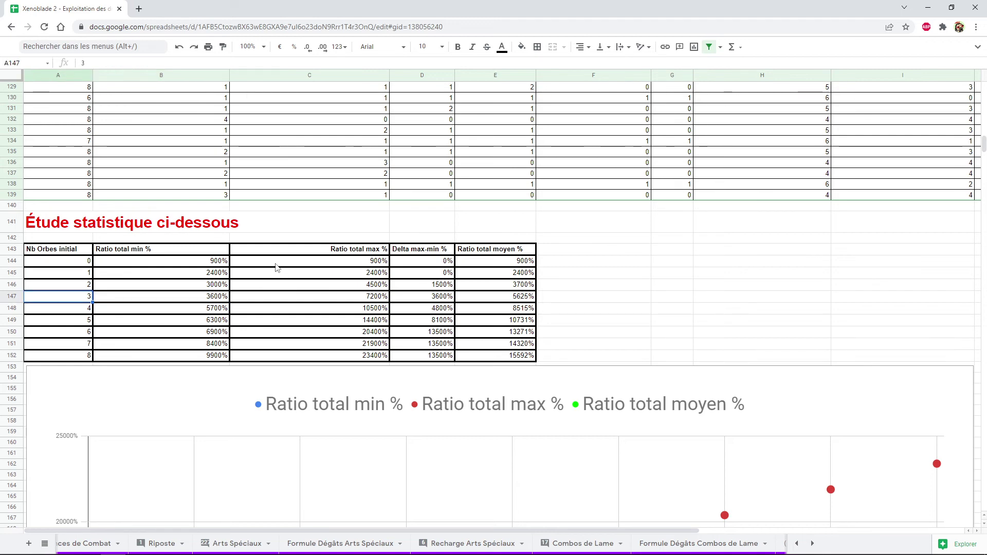
key("Down")
key("Down")
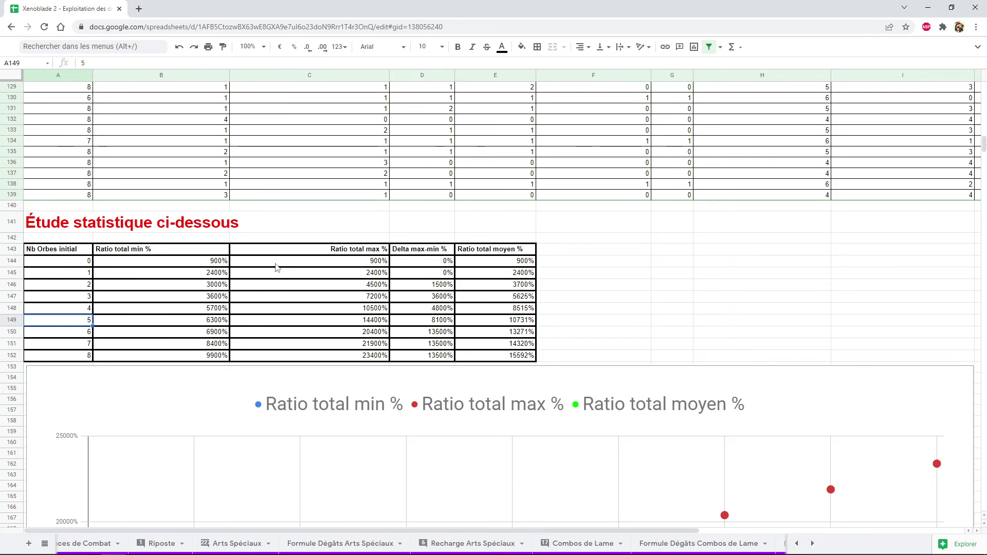
key("Down")
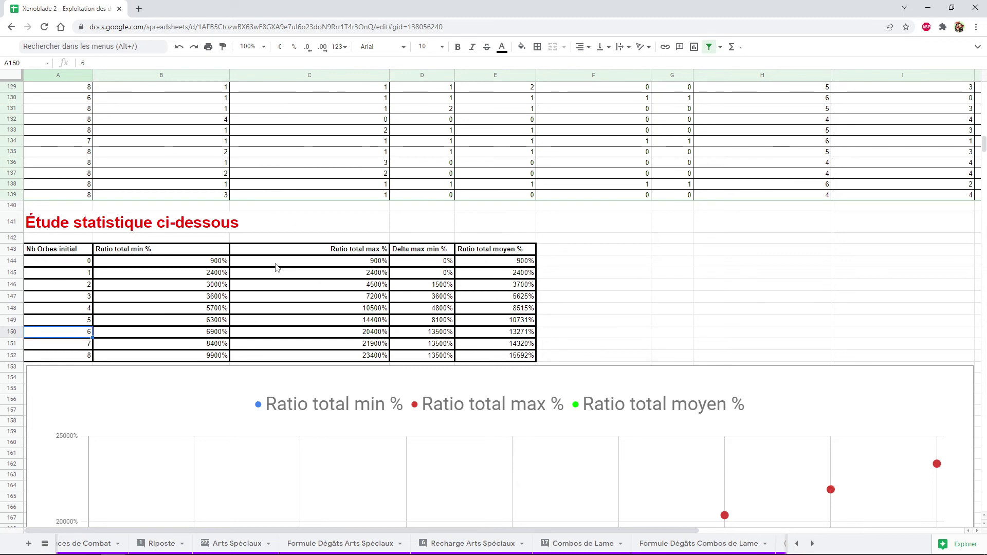
key("Right")
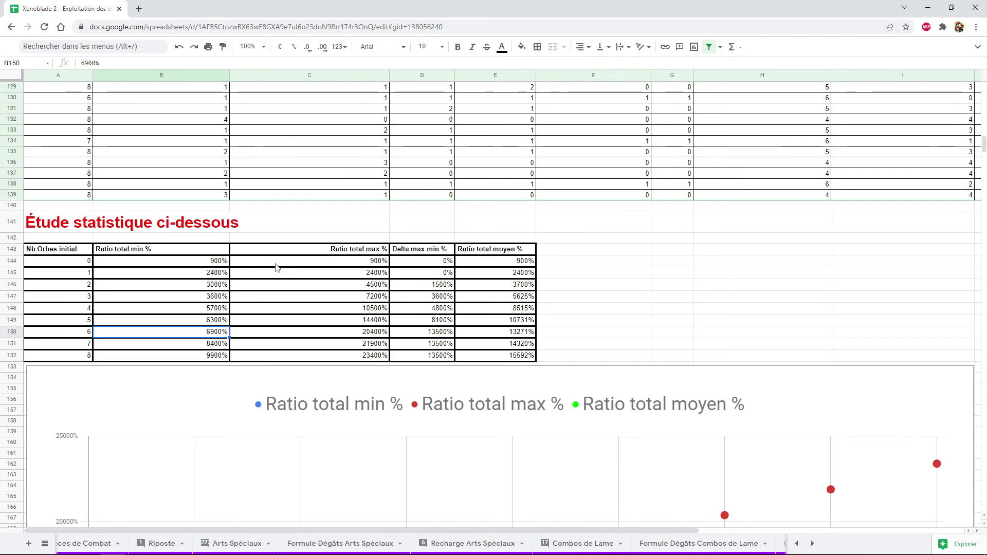
key("Up")
key("Left")
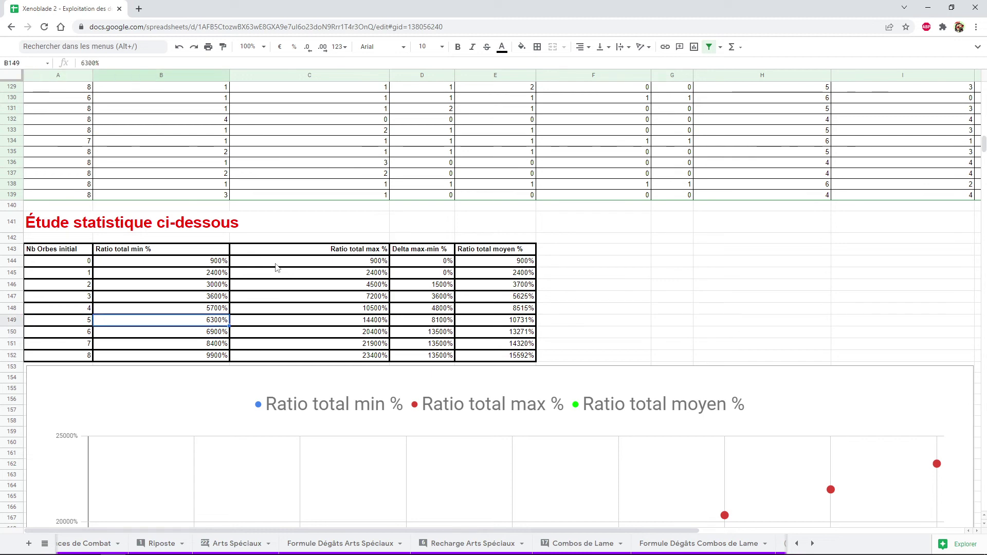
key("Down")
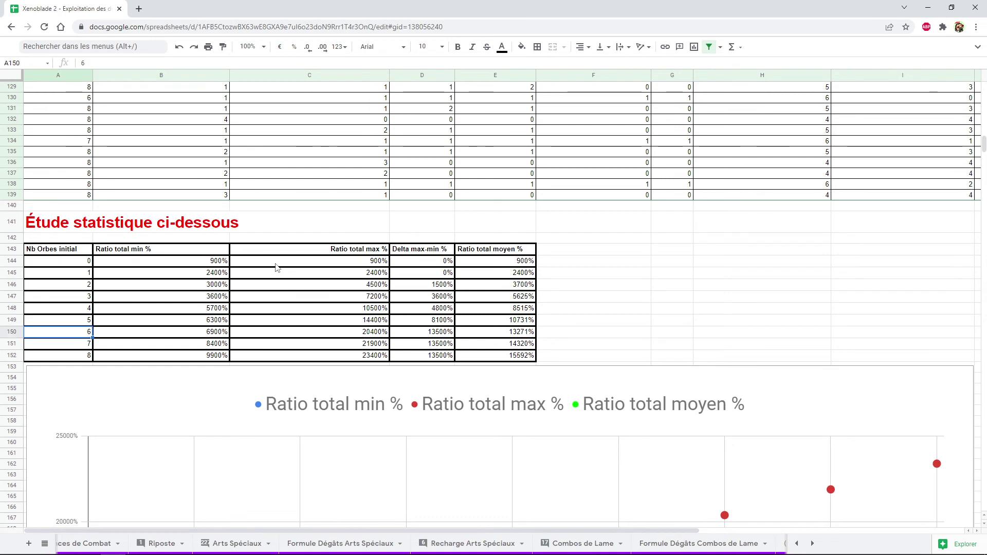
key("Right")
key("Up")
key("Up")
key("Up")
key("Down")
key("Down")
key("Down")
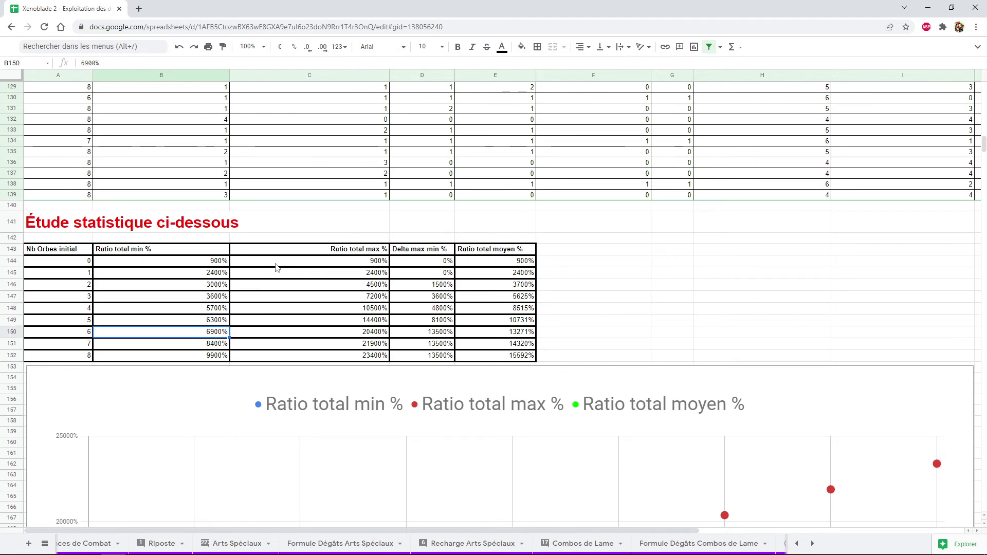
key("Right")
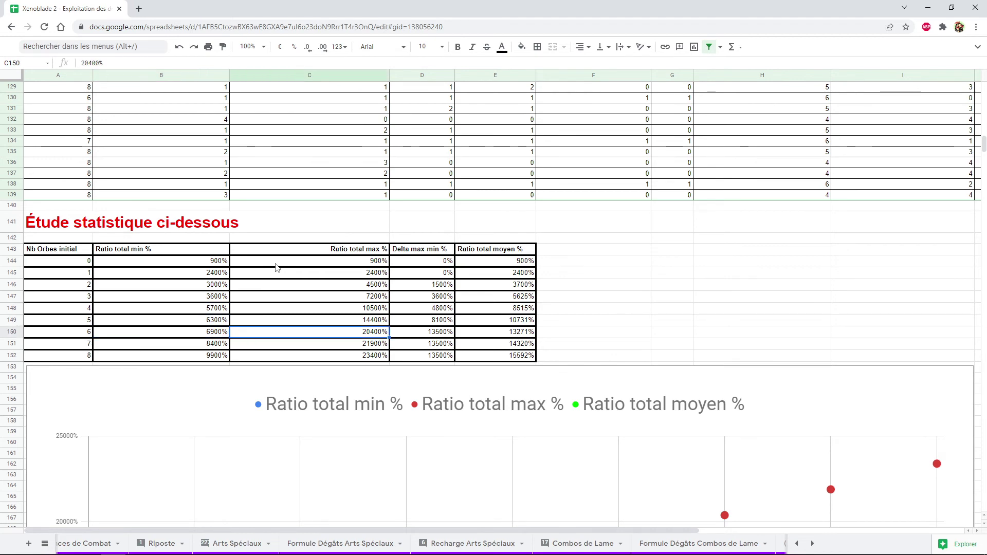
key("Up")
key("Down")
key("Down")
key("Down")
key("Up")
key("Up")
key("Right")
key("Right")
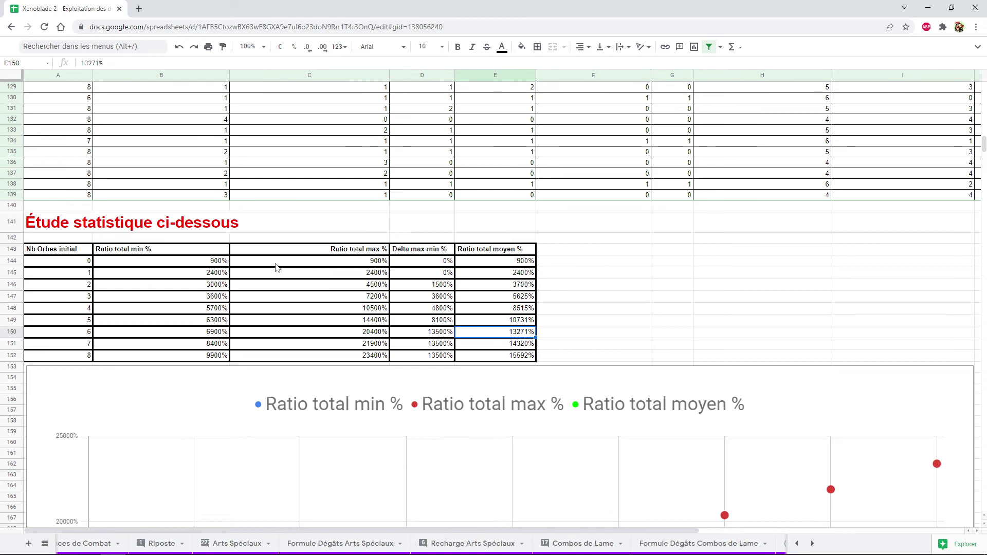
key("Left")
key("Left")
key("Left")
key("Left")
key("Down")
key("Right")
key("Right")
key("Right")
key("Right")
key("Left")
key("Left")
key("Left")
key("Left")
key("Down")
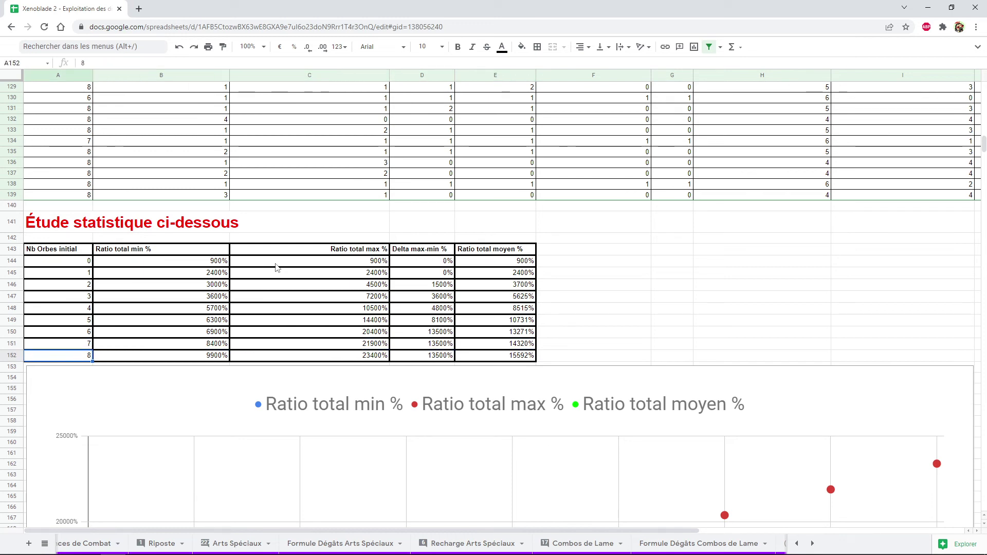
key("Right")
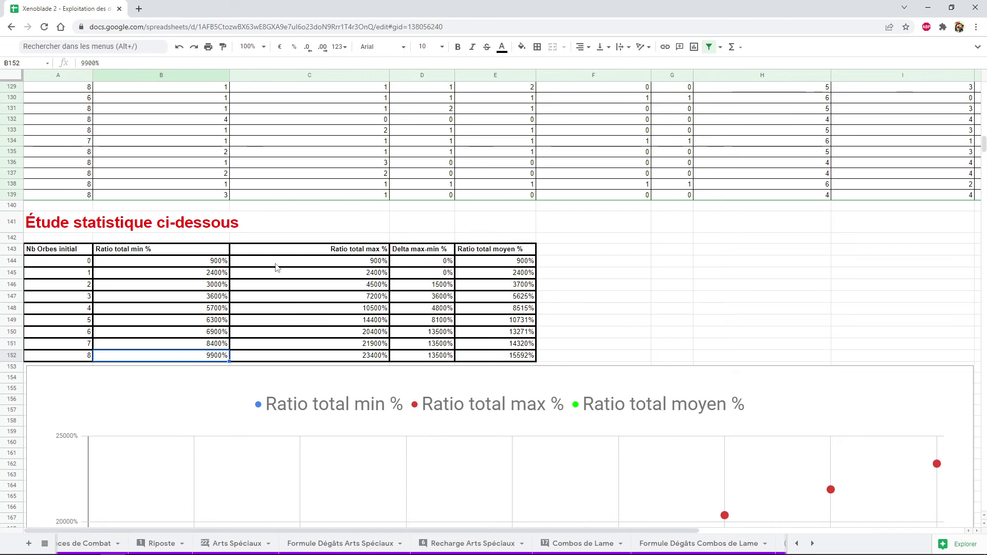
key("Up")
key("Up")
key("Up")
key("Up")
key("Right")
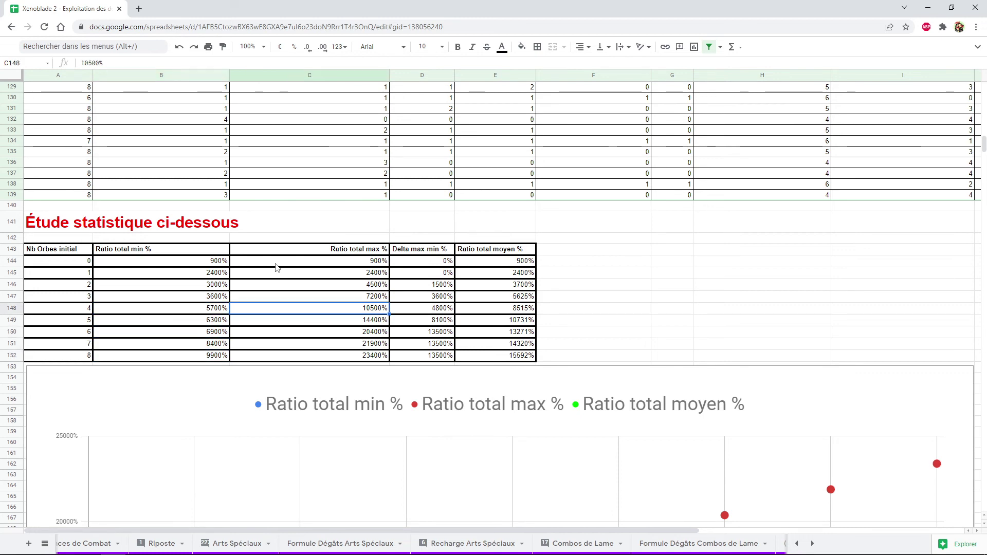
key("Down")
key("Down")
key("Down")
key("Down")
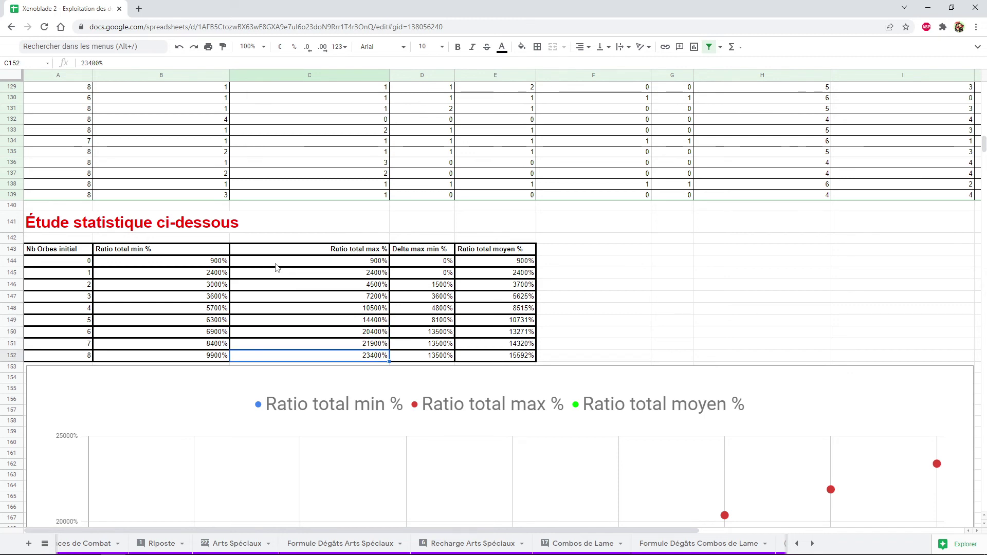
key("Right")
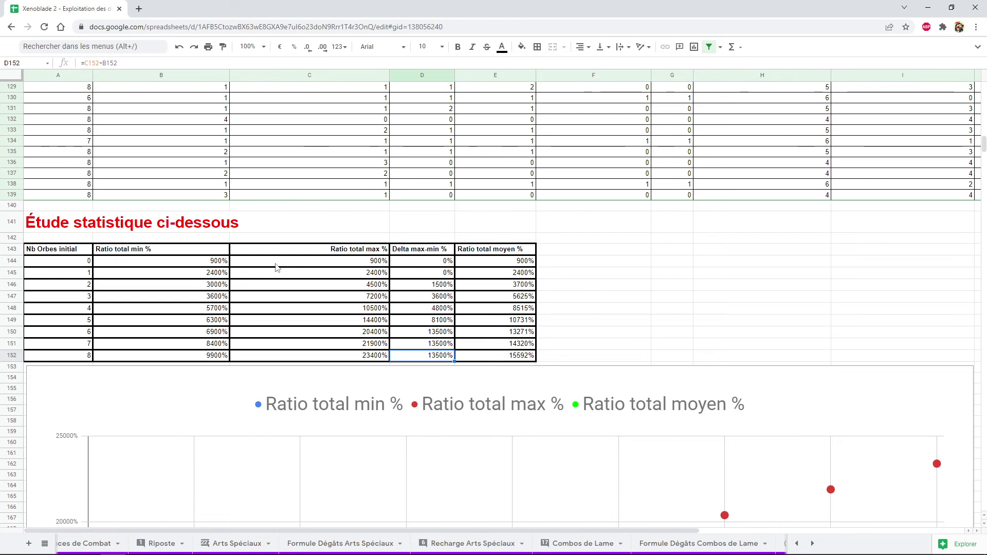
key("Left")
key("Left")
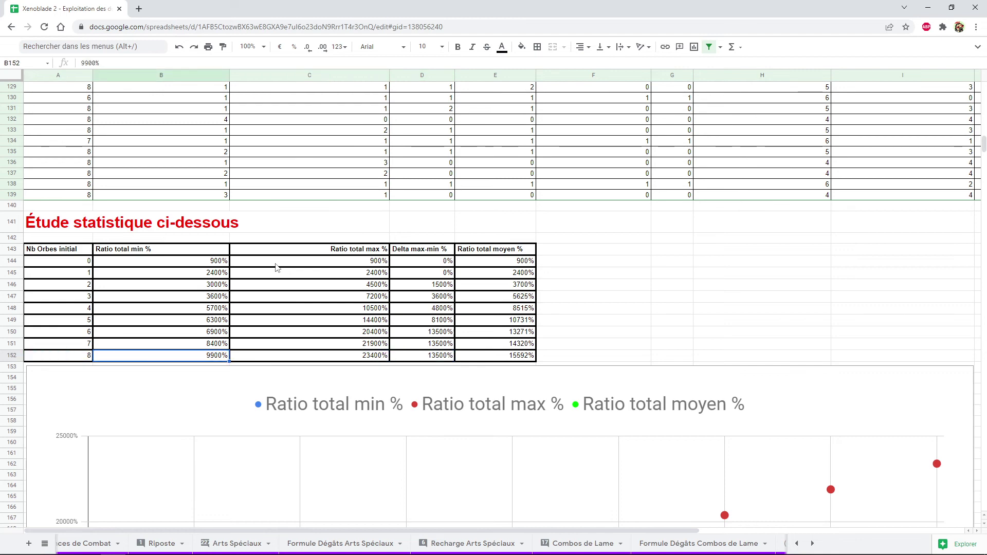
key("Right")
key("Right")
key("Right")
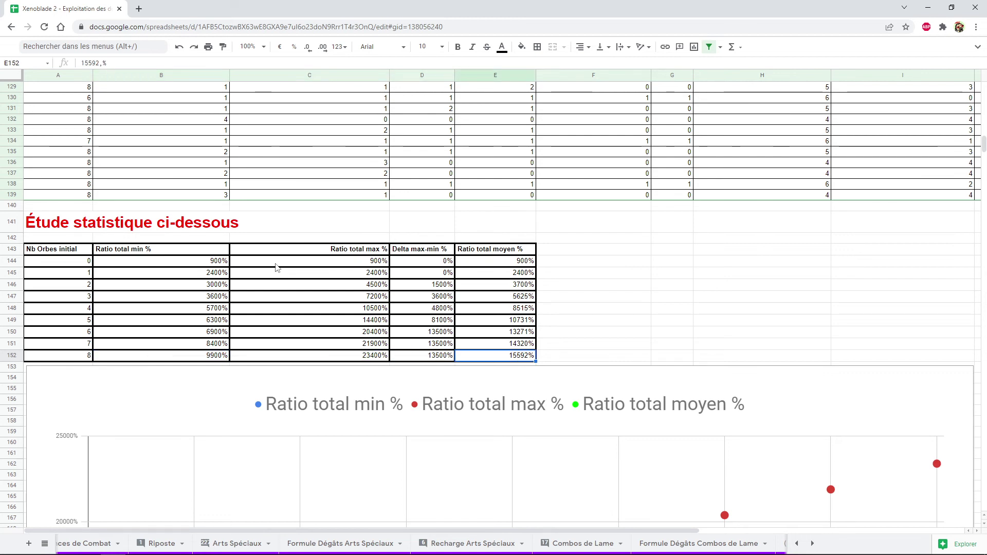
key("Left")
key("Left")
key("Right")
key("Right")
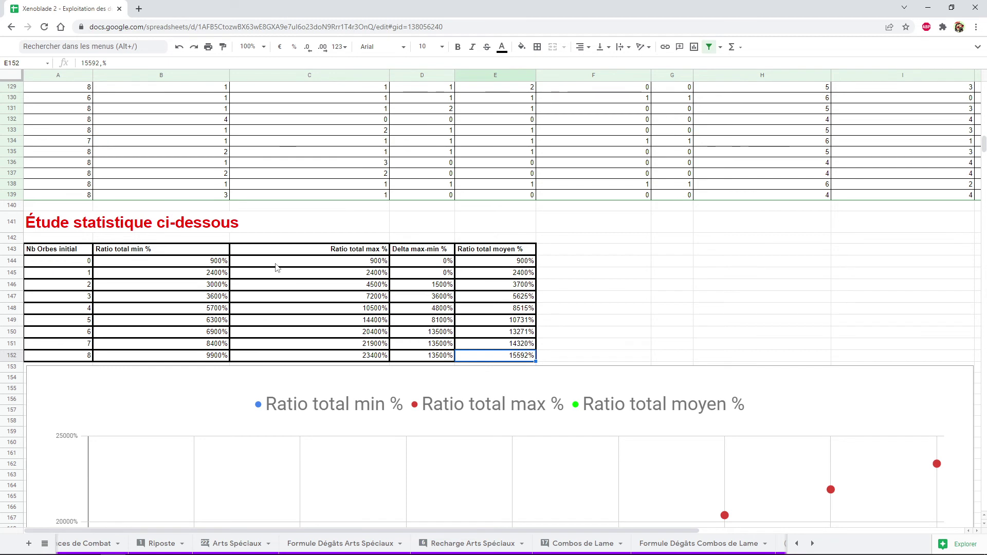
key("Left")
key("Left")
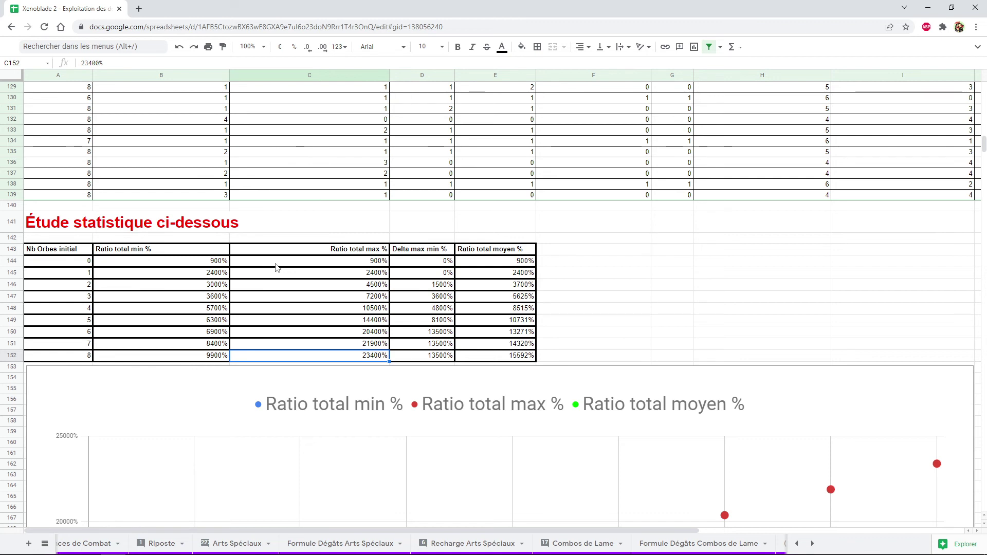
key("Right")
key("Right")
key("Left")
key("Left")
key("Right")
key("Right")
key("Left")
key("Left")
key("Right")
key("Right")
key("Right")
key("Right")
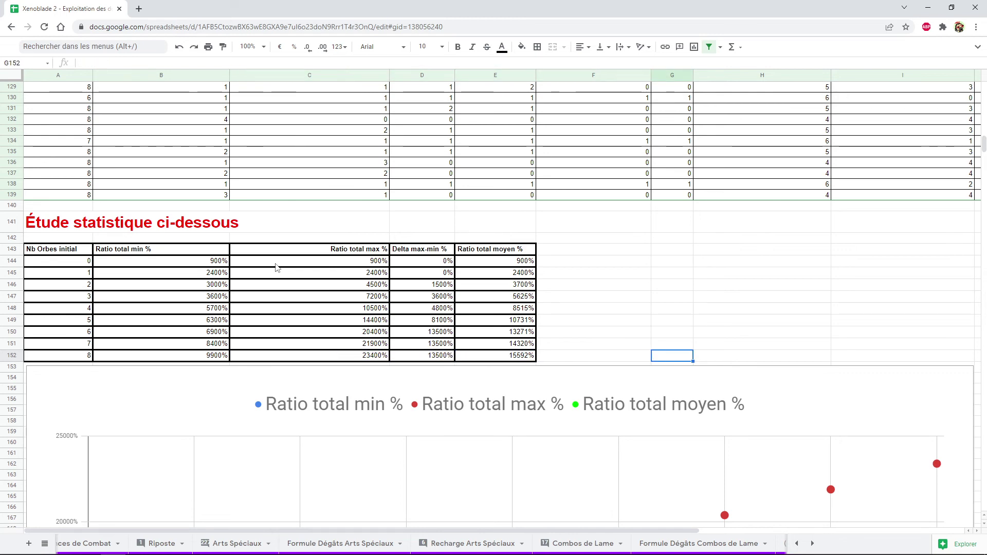
scroll(276, 265, "down", 2)
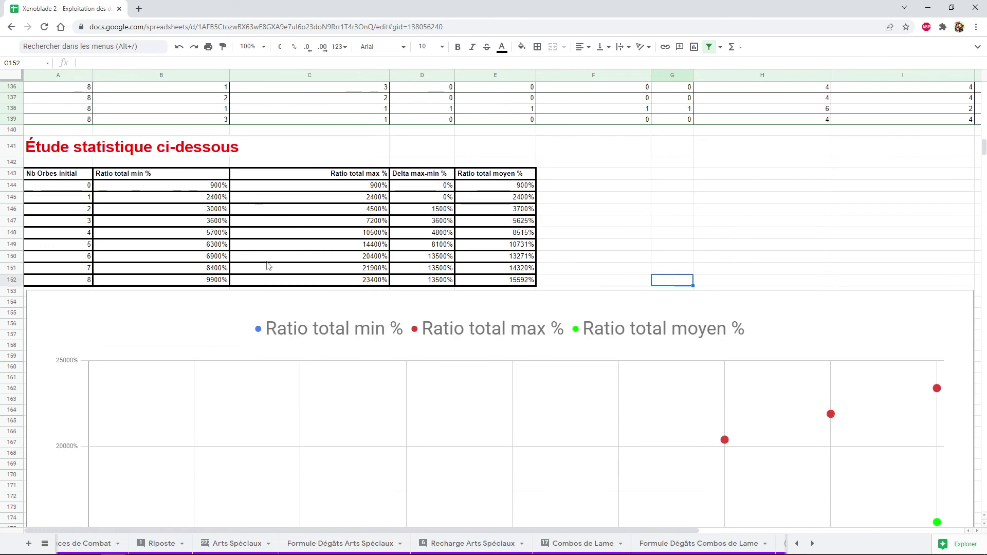
scroll(273, 259, "down", 2)
scroll(273, 259, "down", 1)
scroll(273, 259, "down", 2)
scroll(274, 257, "down", 2)
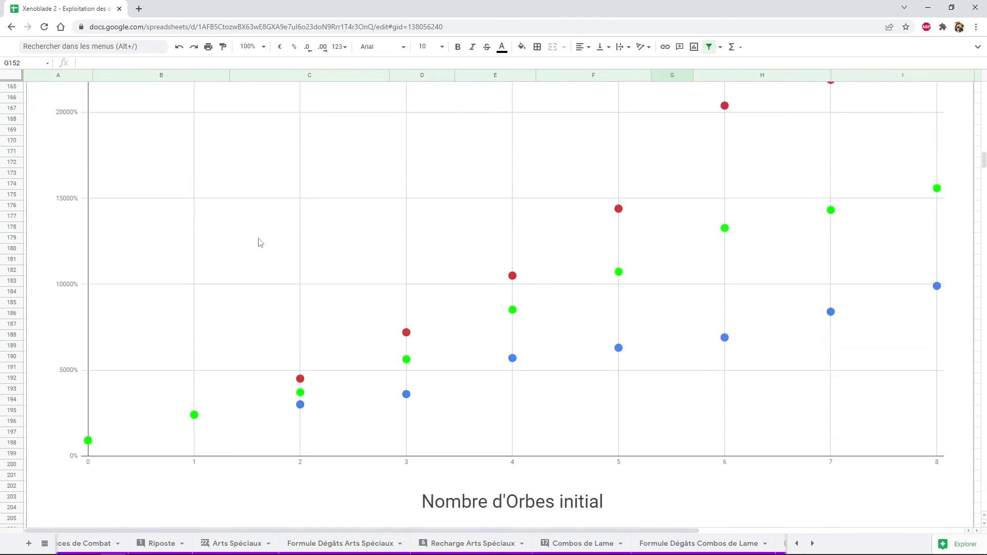
left_click(263, 49)
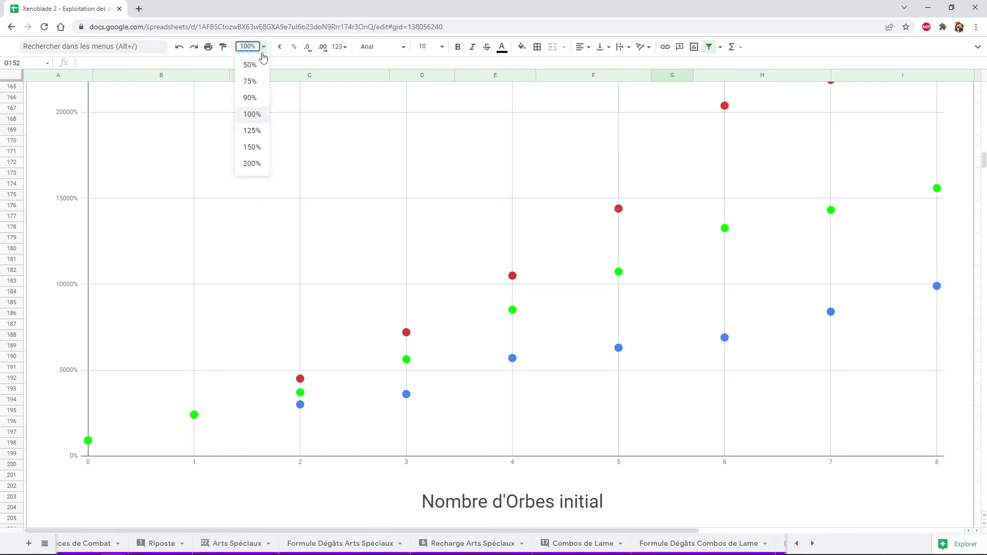
left_click(256, 98)
scroll(452, 258, "up", 2)
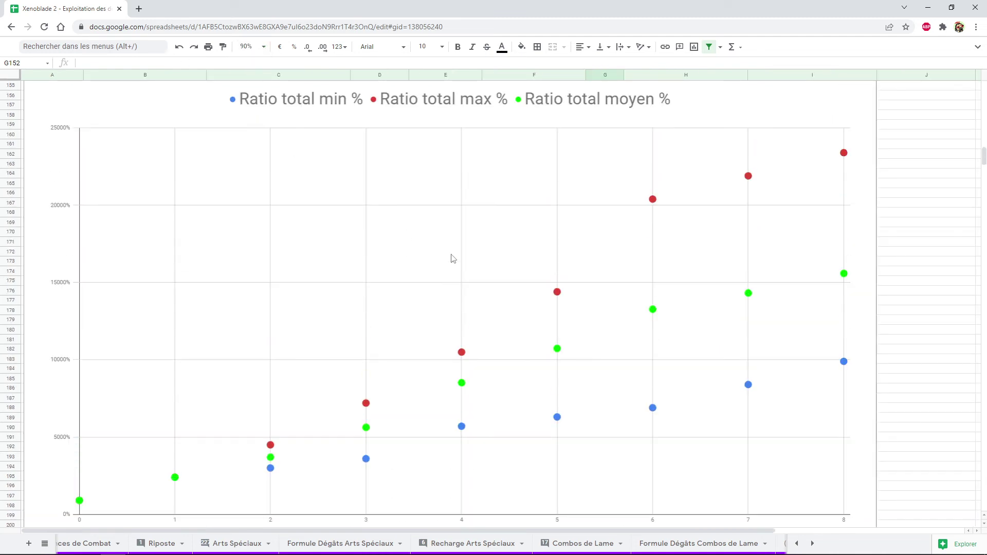
scroll(289, 128, "up", 2)
scroll(289, 129, "down", 2)
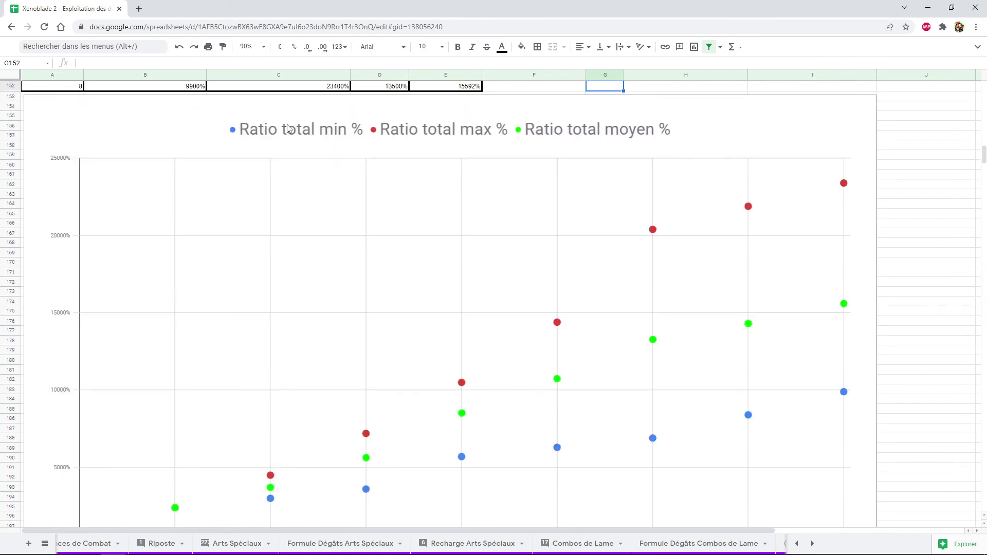
scroll(414, 270, "down", 1)
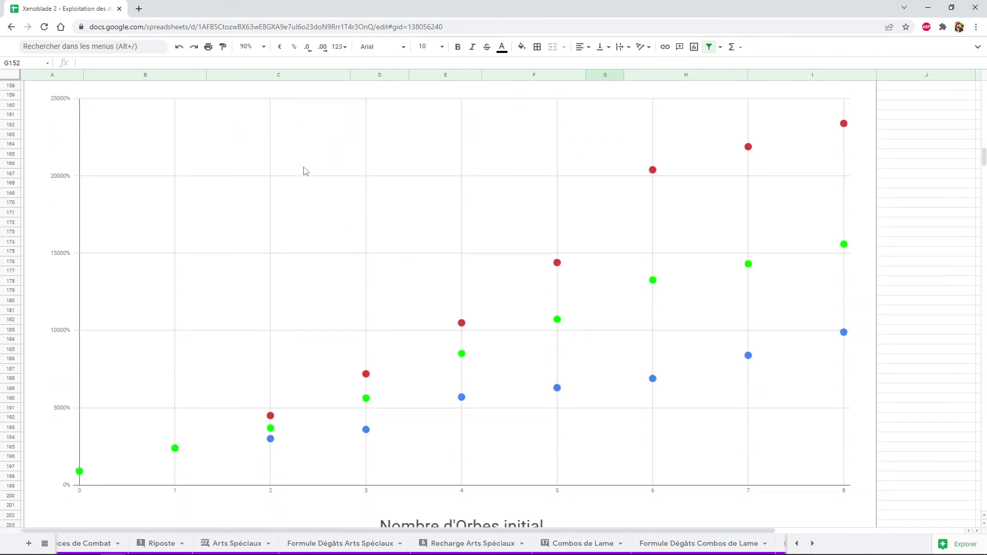
left_click(264, 46)
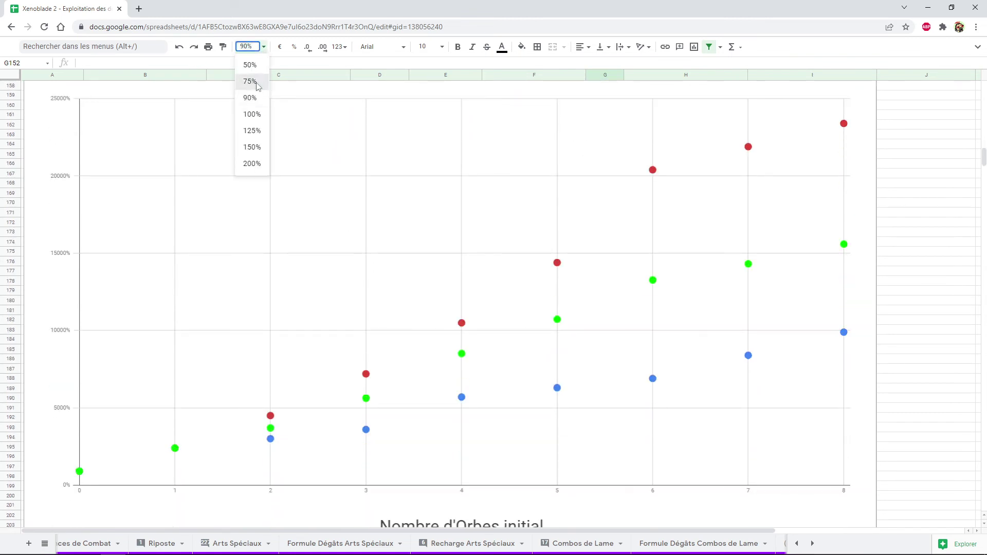
left_click(250, 80)
scroll(436, 266, "up", 1)
scroll(436, 265, "up", 1)
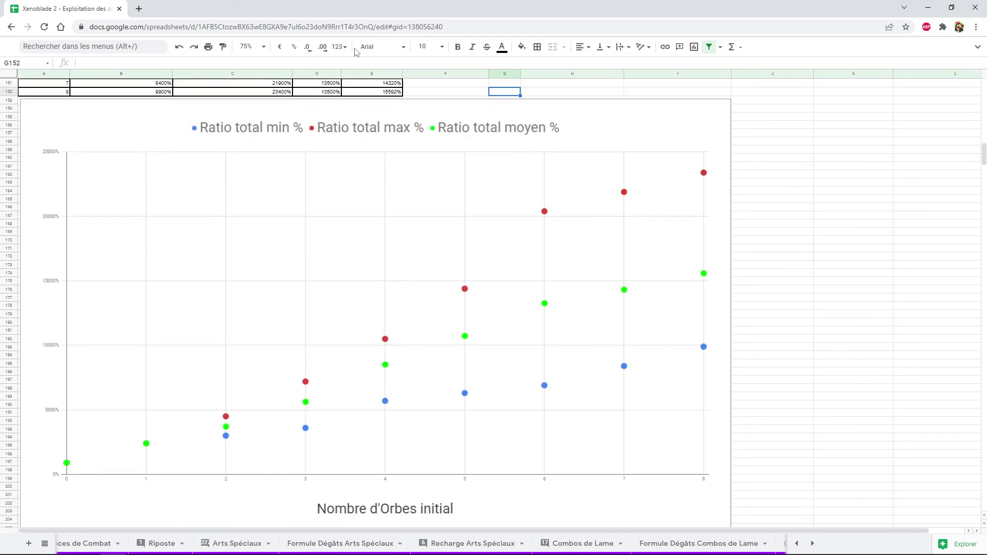
left_click(263, 48)
left_click(252, 114)
scroll(628, 324, "down", 4)
scroll(629, 324, "down", 1)
left_click(934, 489)
scroll(940, 489, "down", 2)
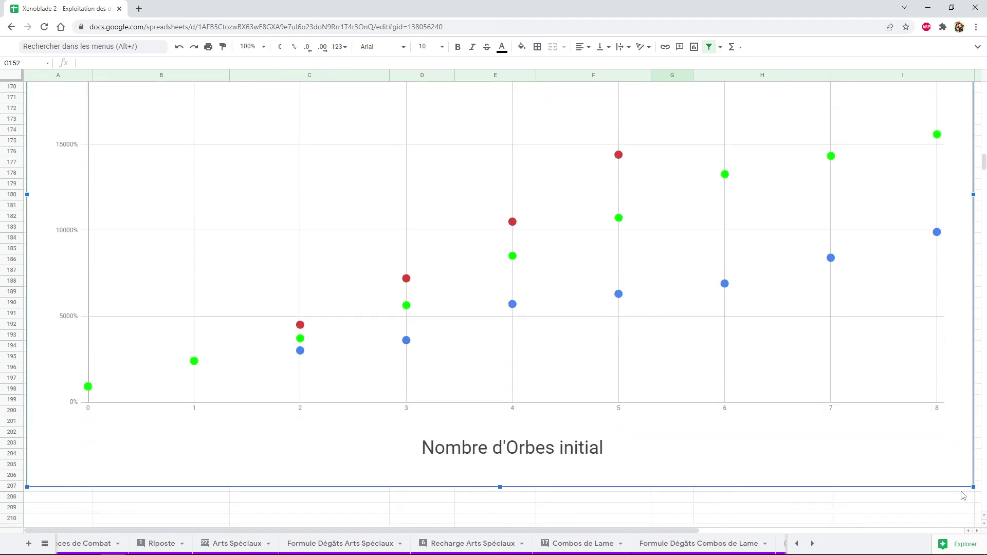
Shrink the ratio scatter chart from its bottom-right corner, then readjust it to fit
scroll(874, 483, "up", 3)
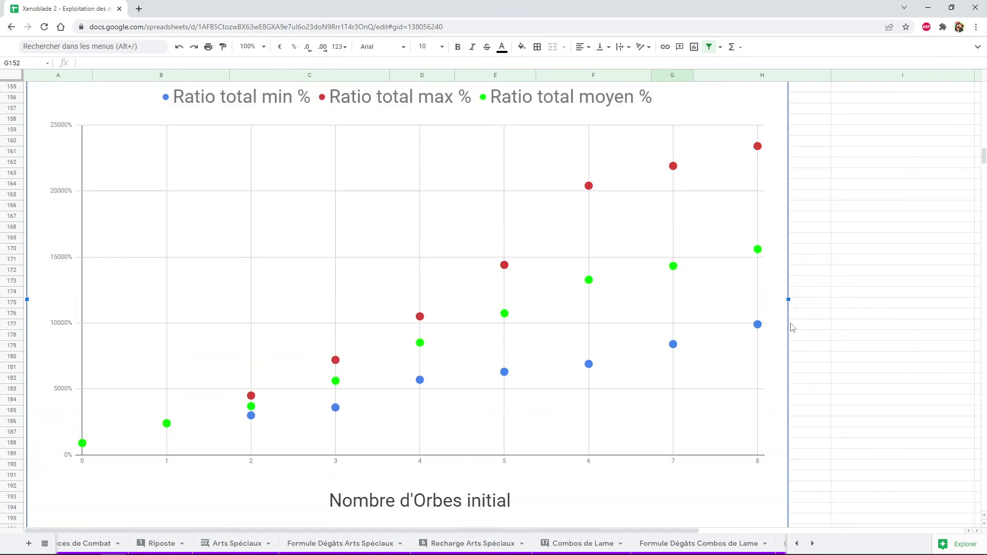
scroll(792, 509, "down", 2)
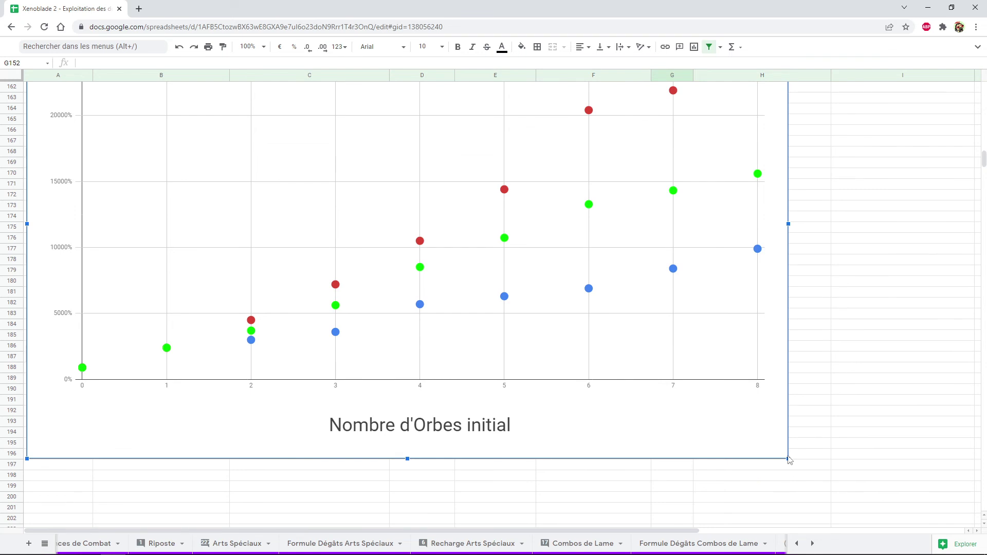
left_click_drag(787, 456, 640, 366)
scroll(643, 321, "up", 3)
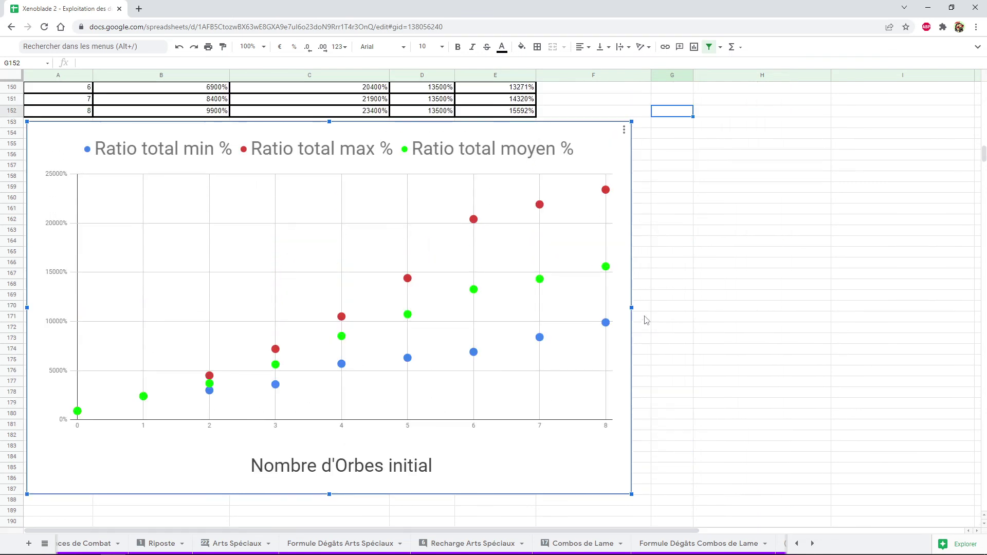
scroll(645, 322, "down", 1)
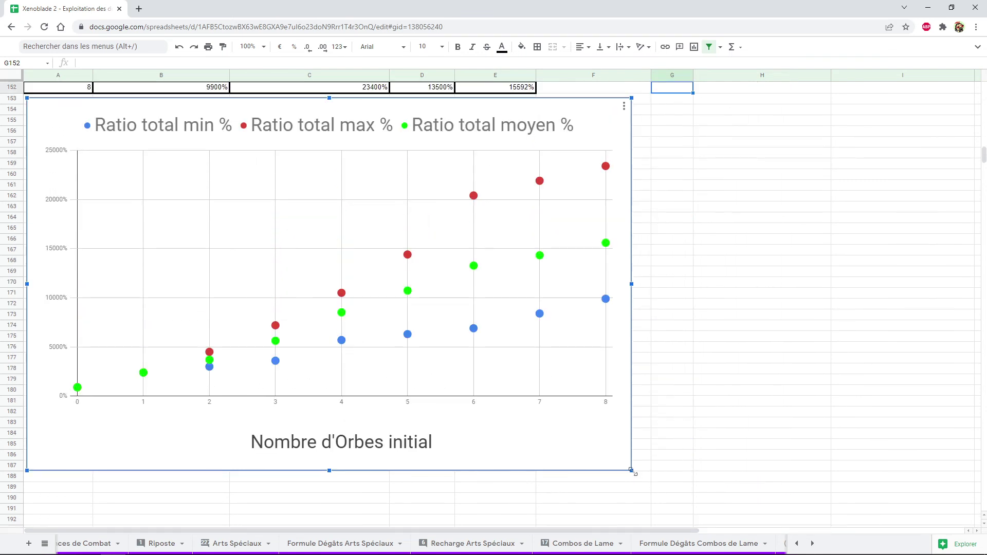
left_click_drag(632, 470, 711, 512)
left_click(791, 239)
left_click(764, 115)
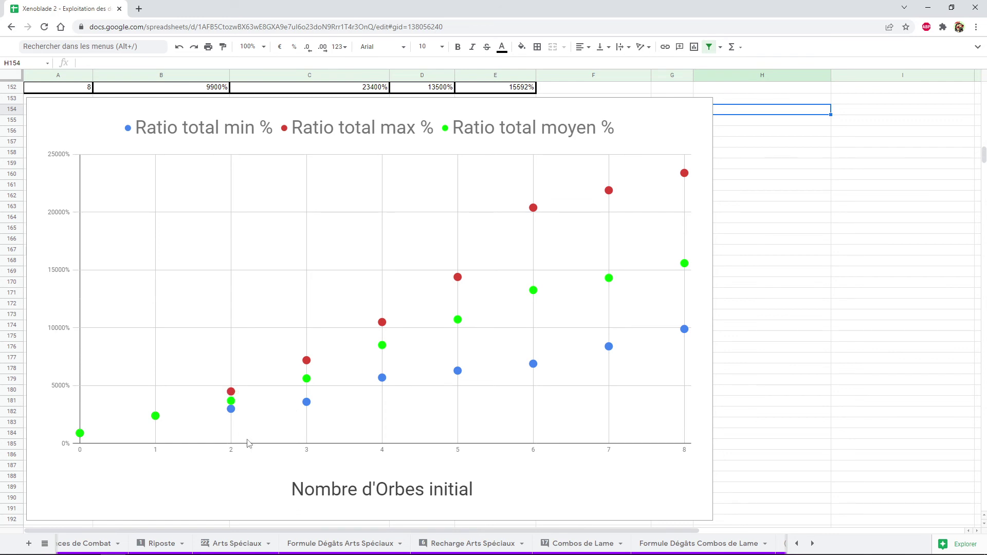
left_click(231, 413)
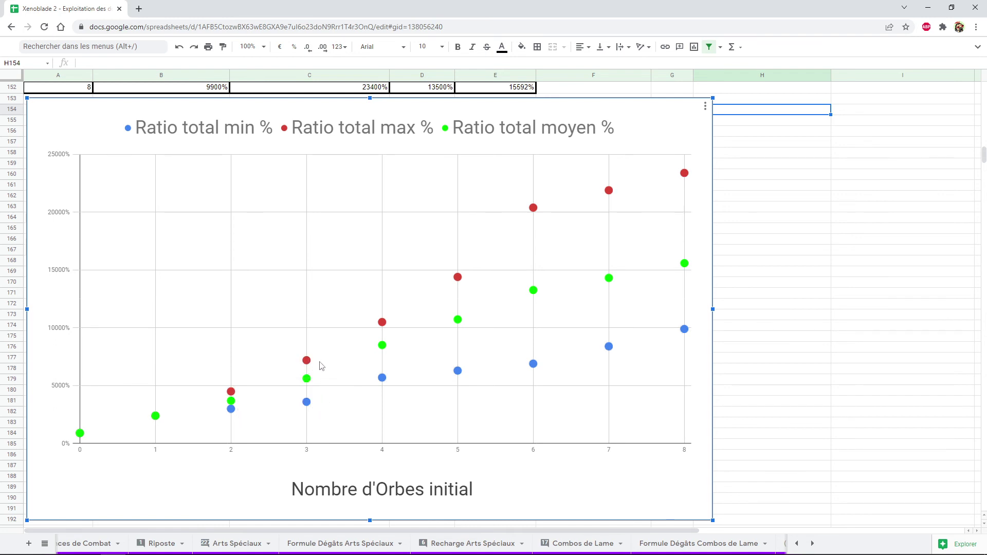
mouse_move(306, 360)
scroll(306, 364, "up", 3)
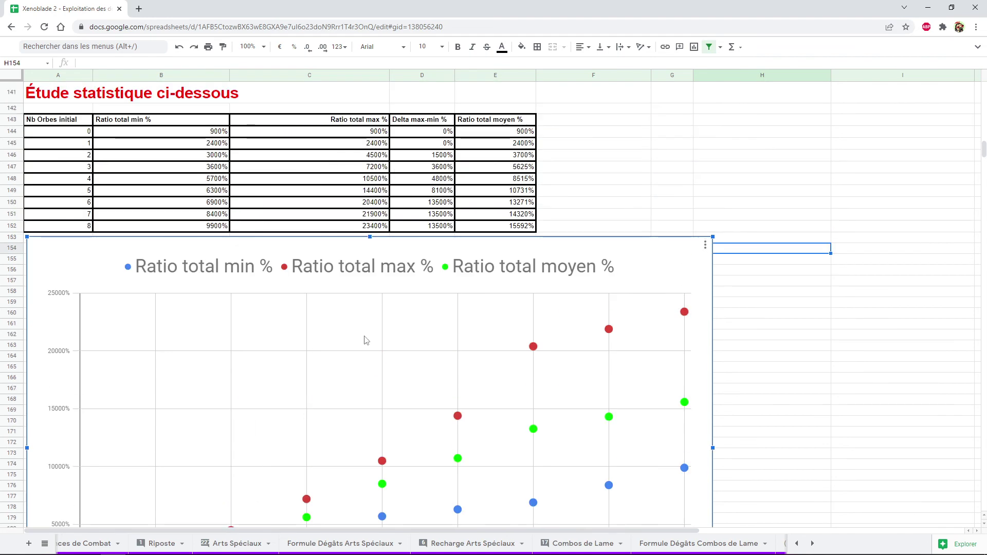
scroll(364, 337, "down", 3)
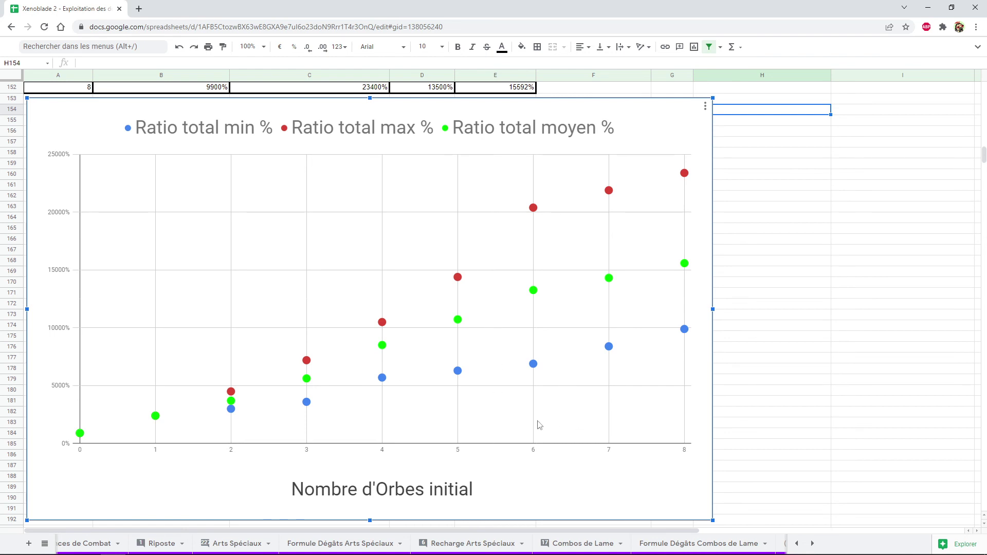
scroll(541, 451, "up", 3)
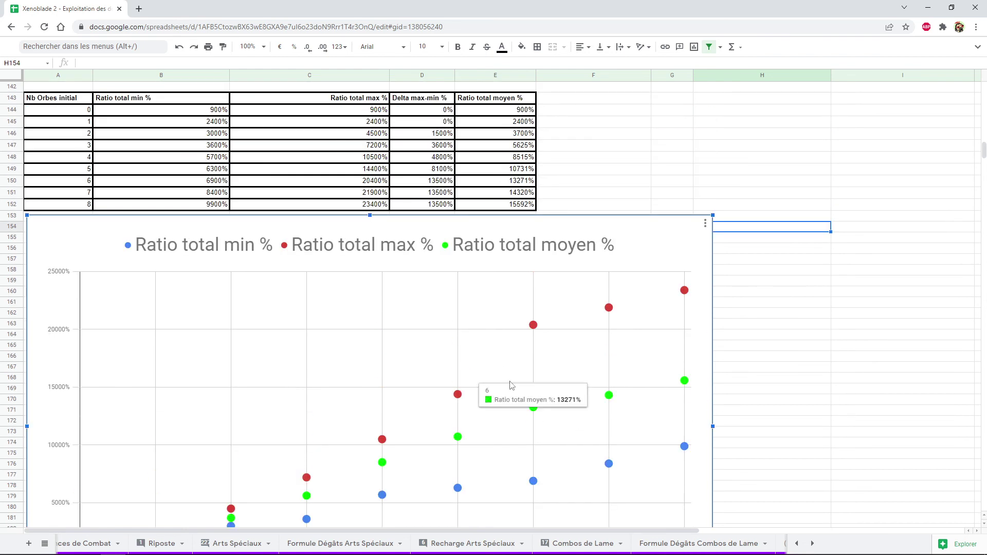
left_click(423, 189)
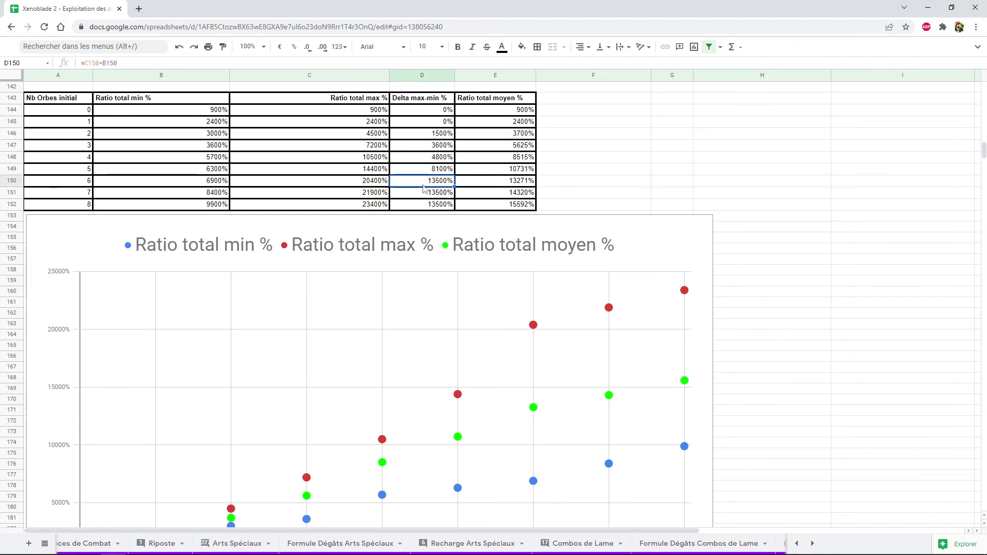
key("Down")
key("Down")
key("Up")
key("Up")
key("Down")
key("Down")
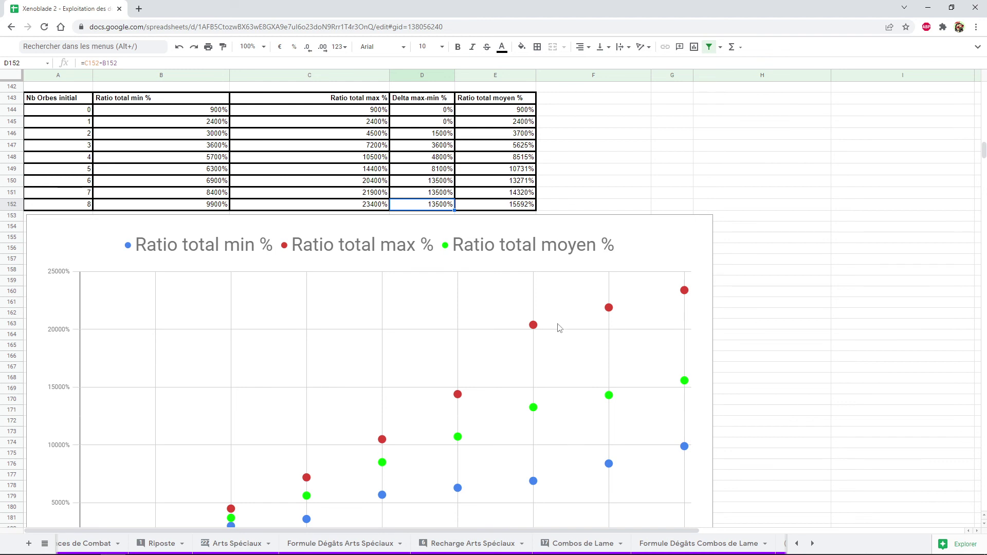
scroll(563, 353, "down", 3)
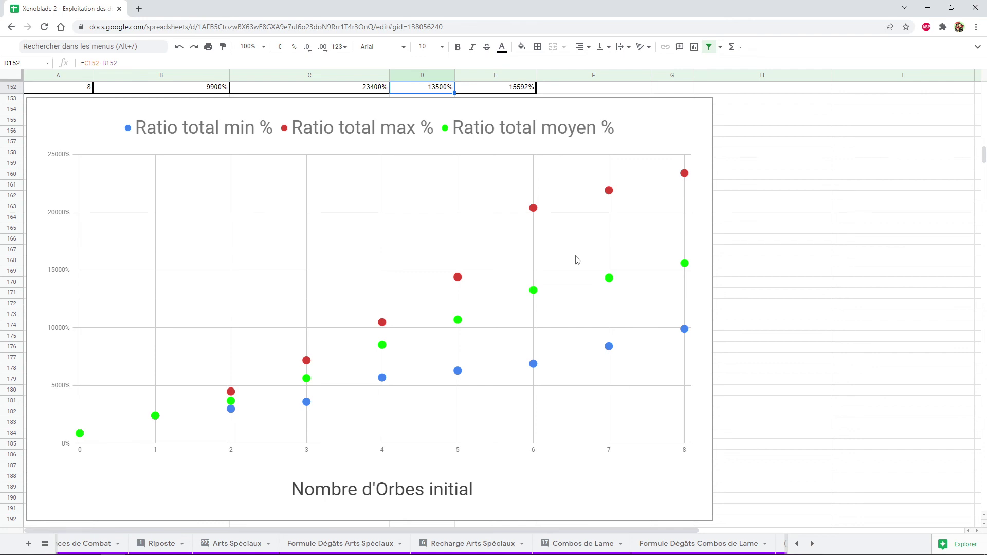
scroll(577, 257, "up", 2)
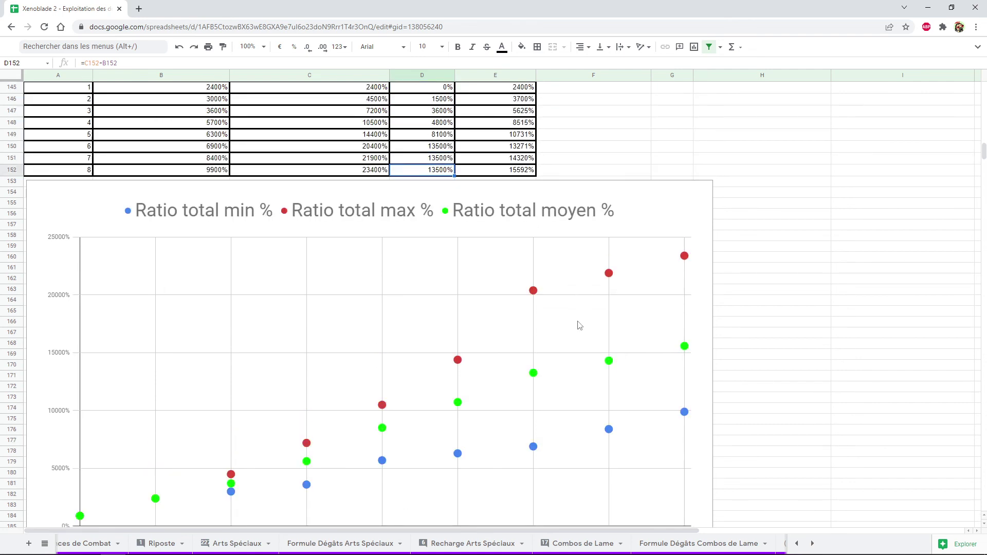
scroll(581, 335, "down", 1)
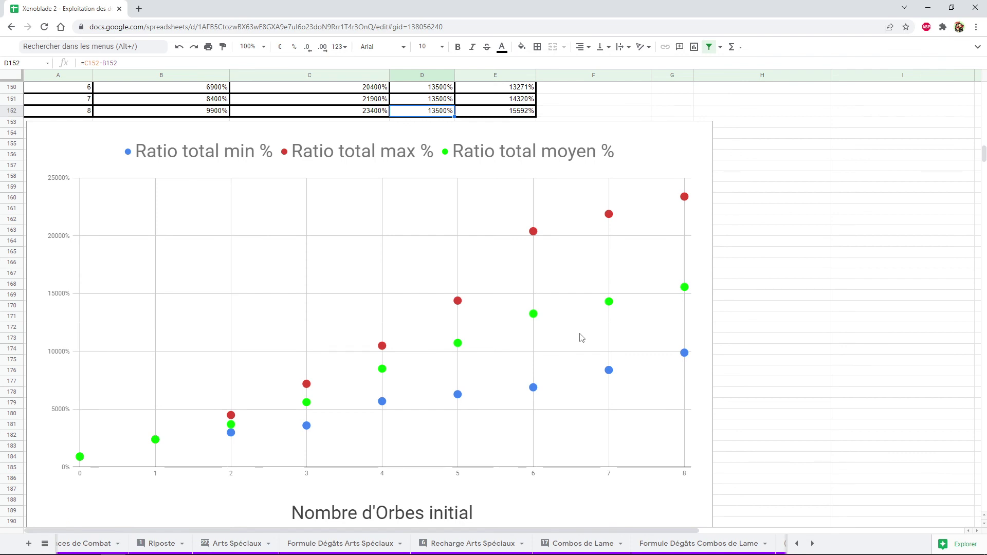
scroll(581, 338, "up", 1)
scroll(581, 337, "up", 1)
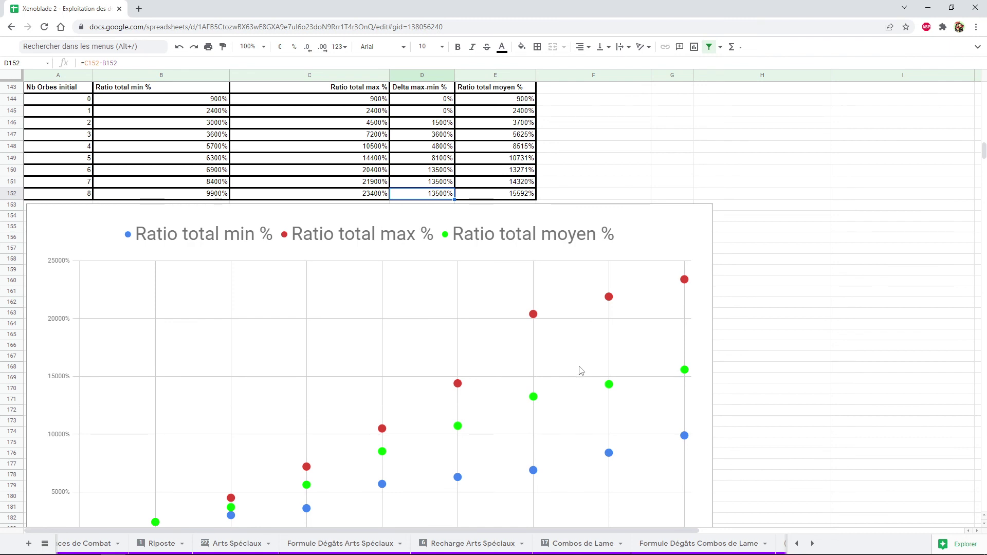
scroll(567, 443, "down", 3)
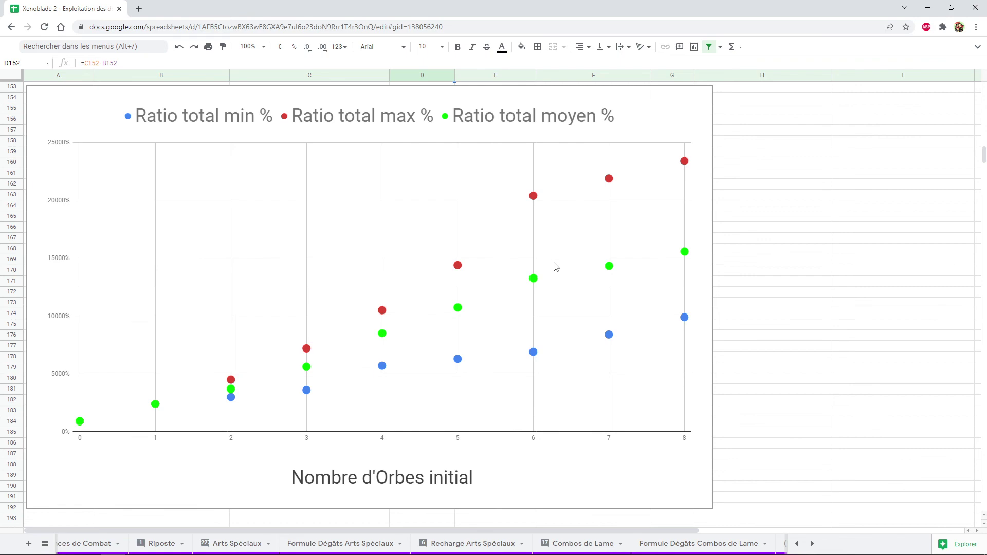
Filter the Nb Orbes initial column to show only rows with 5 initial orbs
scroll(555, 266, "up", 2)
scroll(551, 288, "up", 4)
scroll(550, 288, "up", 4)
scroll(550, 291, "down", 8)
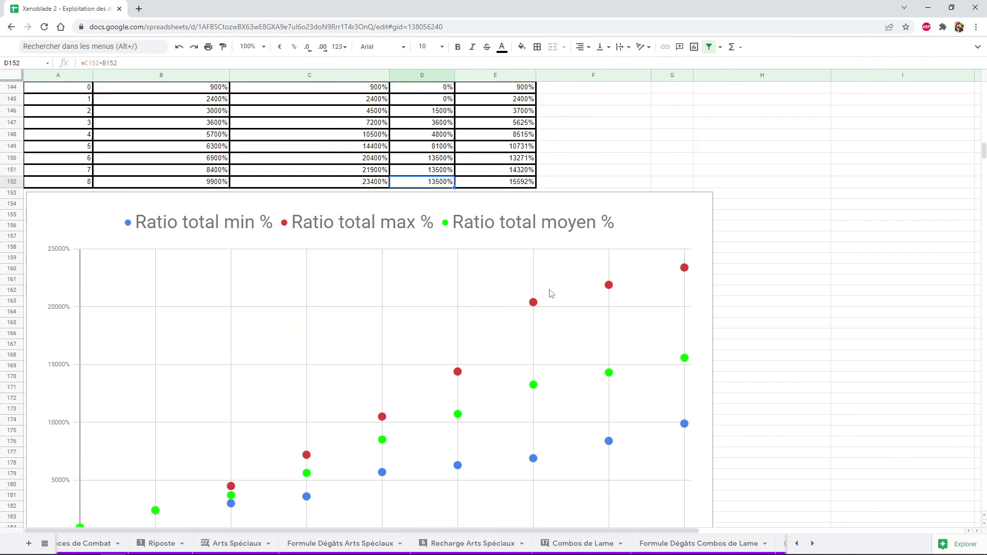
scroll(551, 293, "down", 3)
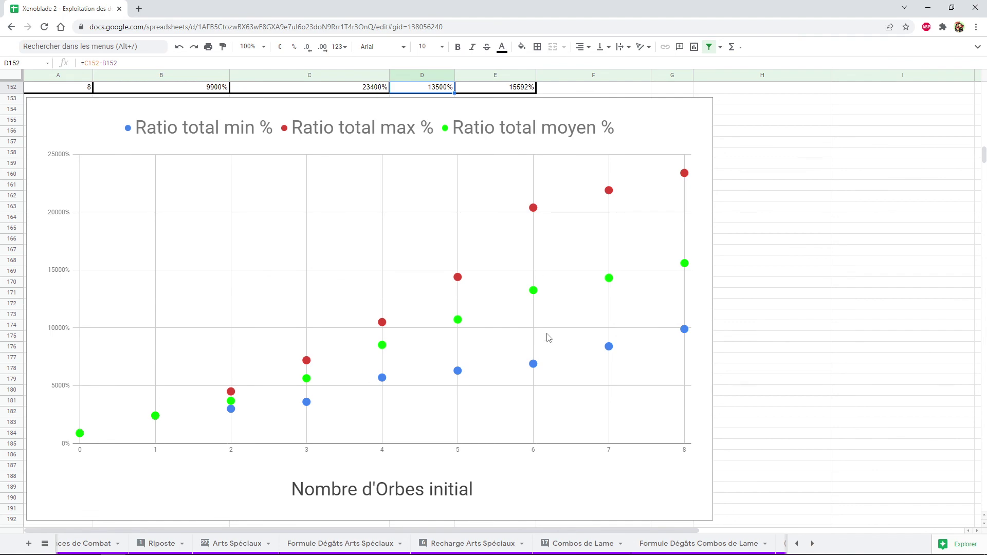
scroll(543, 396, "up", 10)
scroll(546, 390, "up", 7)
scroll(553, 383, "up", 8)
scroll(132, 128, "up", 5)
scroll(171, 189, "up", 5)
scroll(137, 159, "up", 5)
scroll(123, 145, "up", 2)
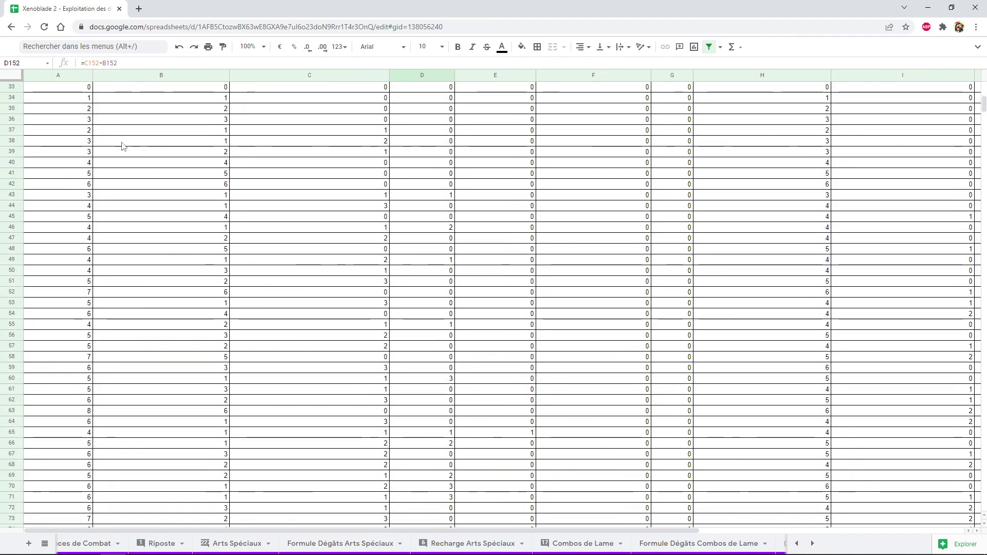
scroll(123, 145, "up", 7)
left_click(87, 321)
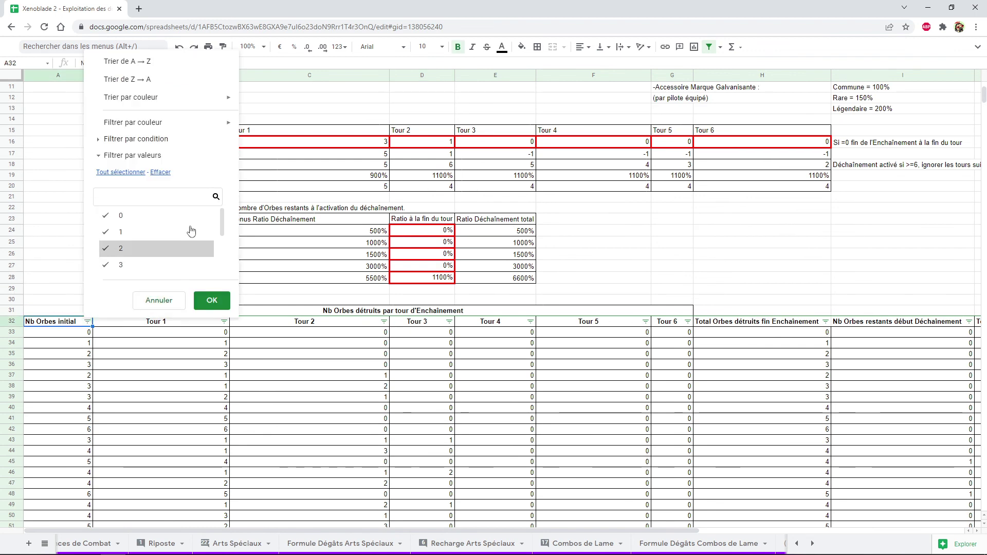
left_click(165, 172)
scroll(166, 265, "down", 2)
left_click(154, 246)
left_click(210, 300)
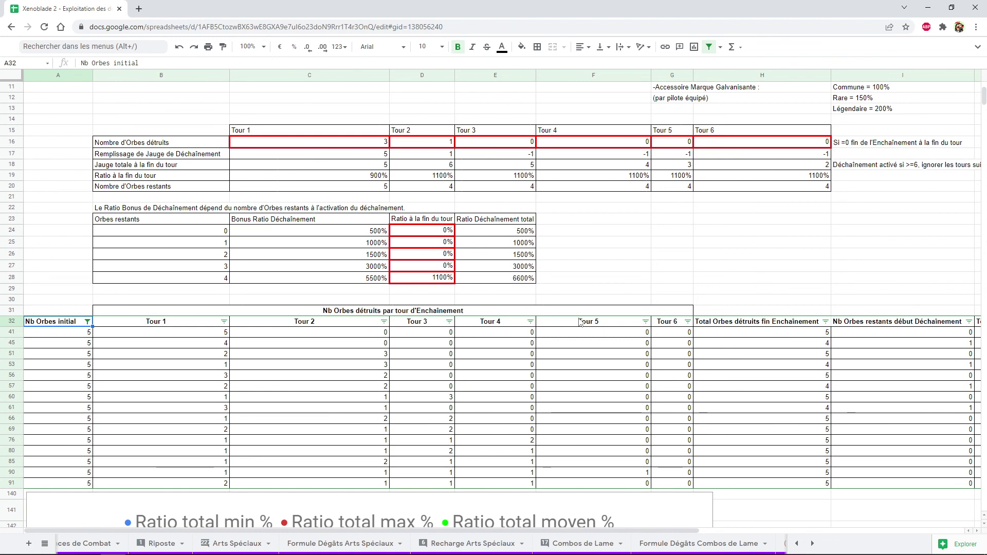
Select the filtered remaining-orbs values in I41:I76 to check their sum
scroll(577, 322, "down", 2)
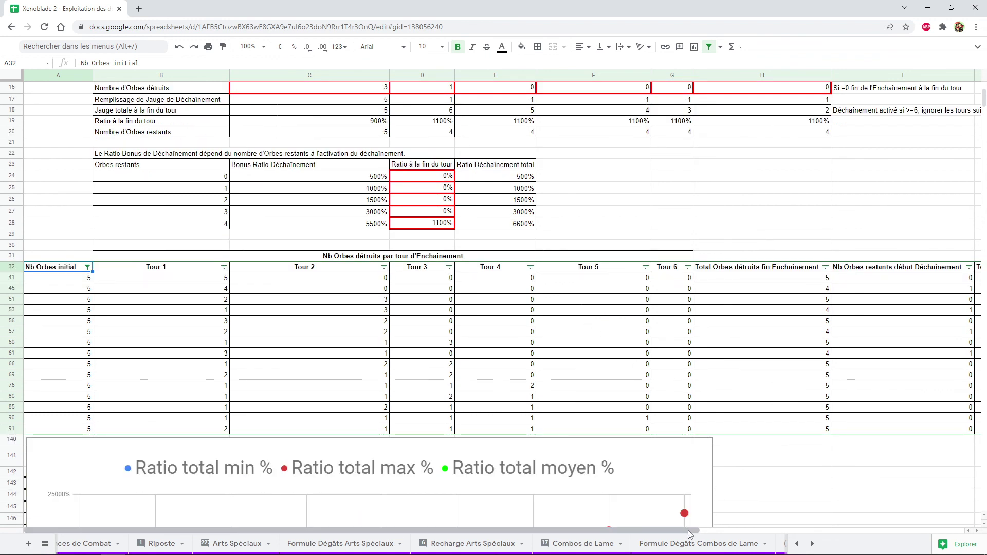
left_click_drag(689, 534, 853, 534)
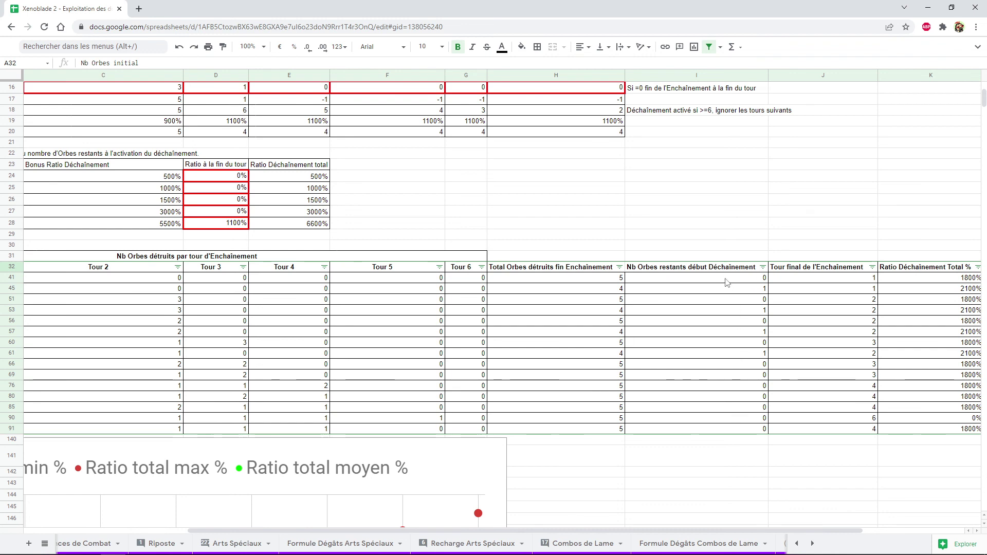
left_click_drag(726, 282, 669, 385)
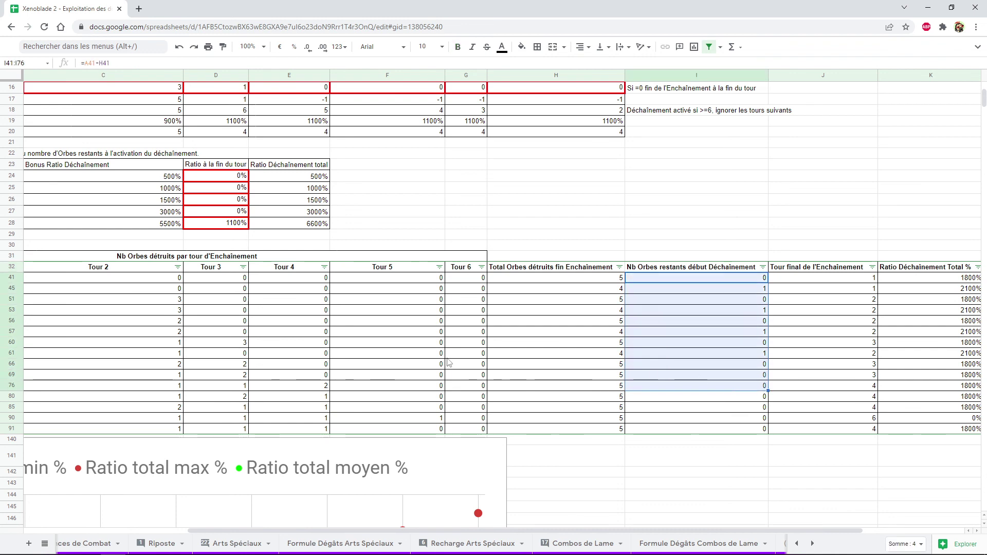
left_click_drag(542, 530, 378, 530)
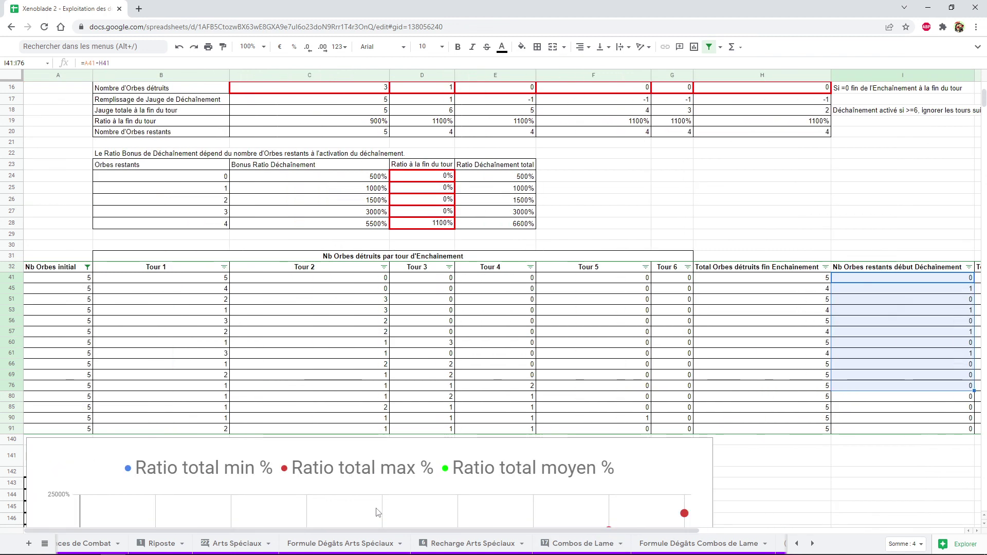
left_click_drag(516, 532, 704, 533)
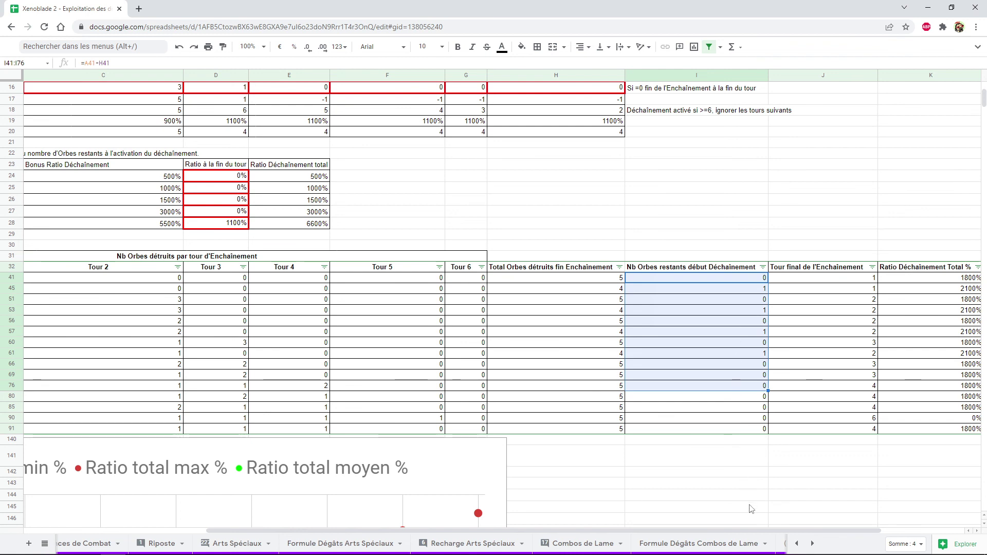
mouse_move(755, 532)
left_mouse_down()
mouse_move(879, 535)
mouse_move(90, 272)
left_mouse_up()
left_click(88, 268)
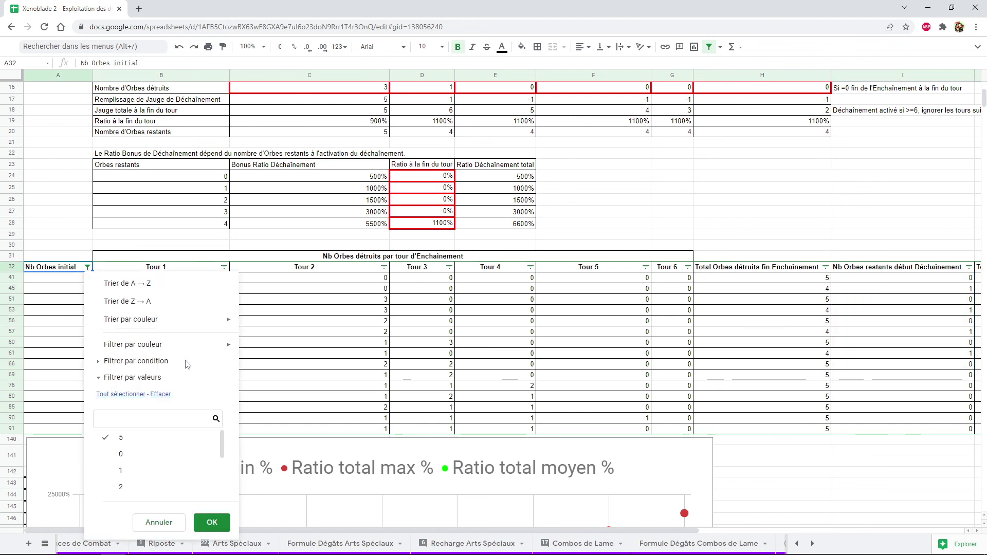
Filter Nb Orbes initial to 6 and inspect the remaining-orbs formula and values in column I
scroll(157, 471, "down", 2)
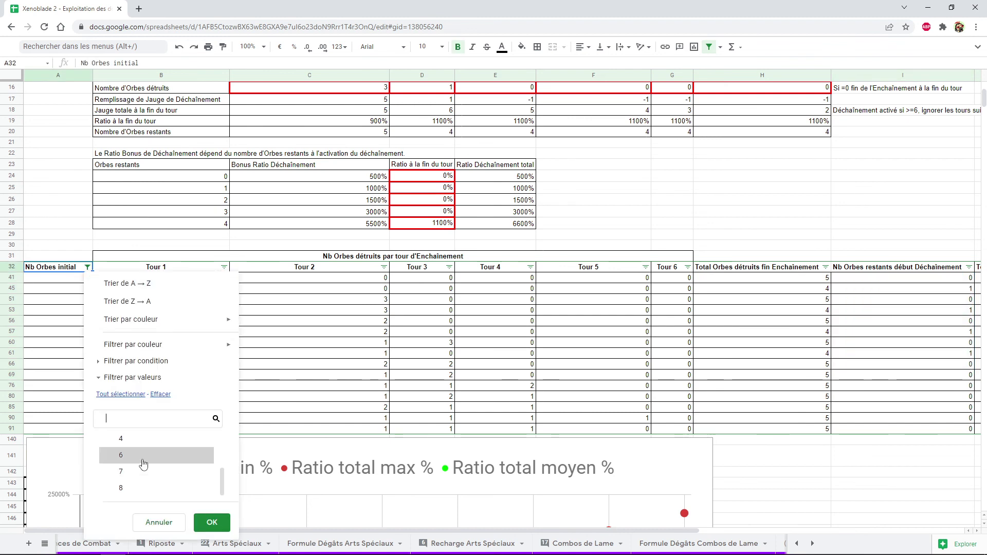
left_click(212, 522)
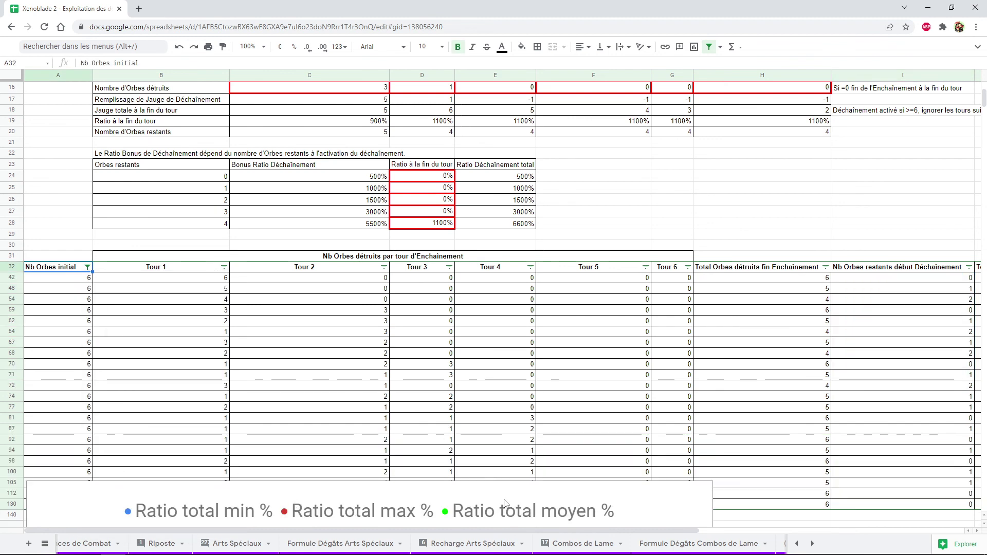
left_click_drag(555, 531, 694, 531)
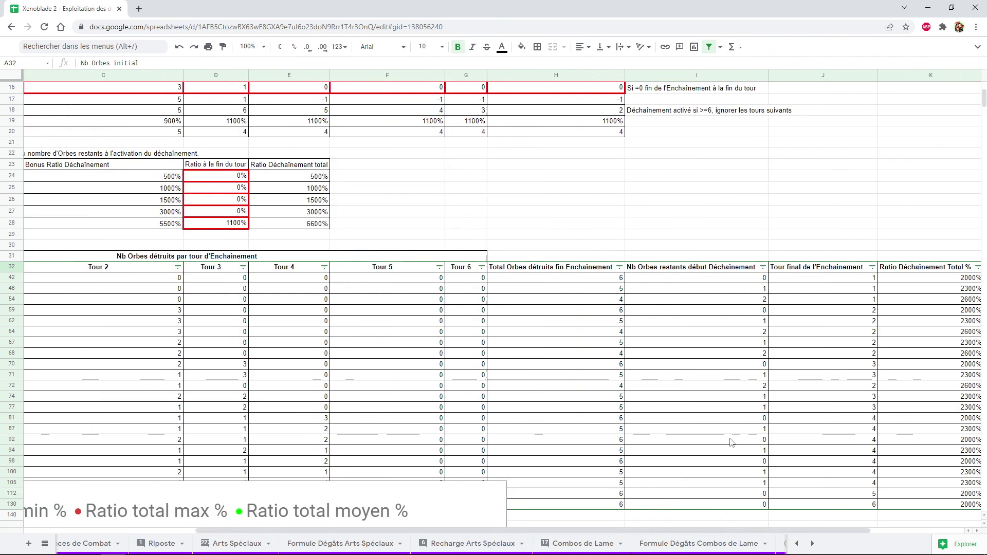
left_click(705, 300)
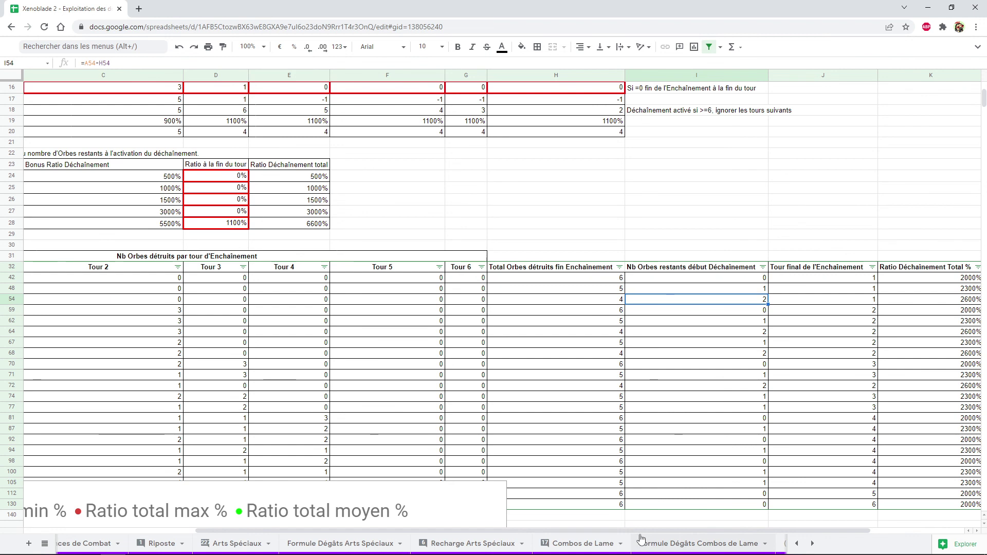
left_click_drag(708, 531, 801, 533)
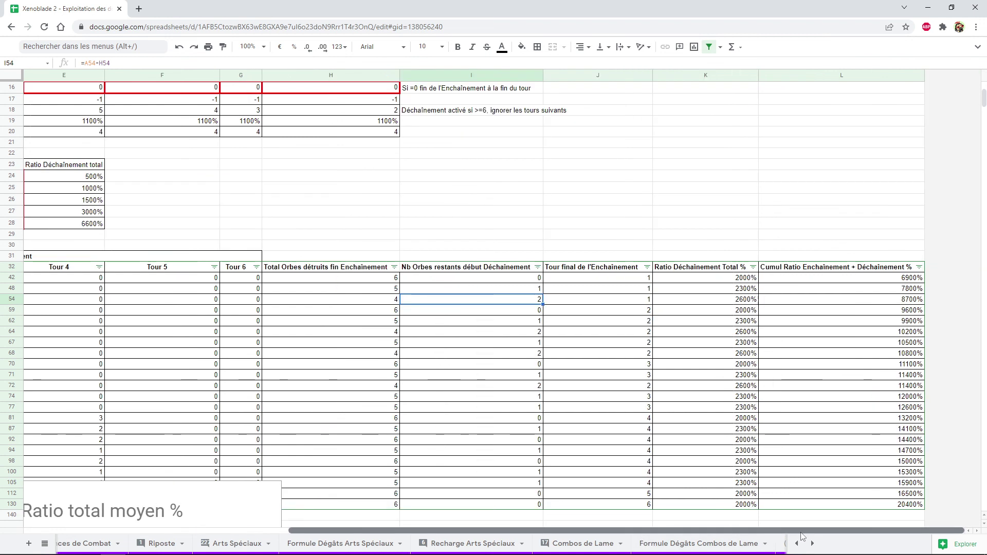
left_click_drag(508, 504, 511, 440)
left_click_drag(673, 531, 383, 541)
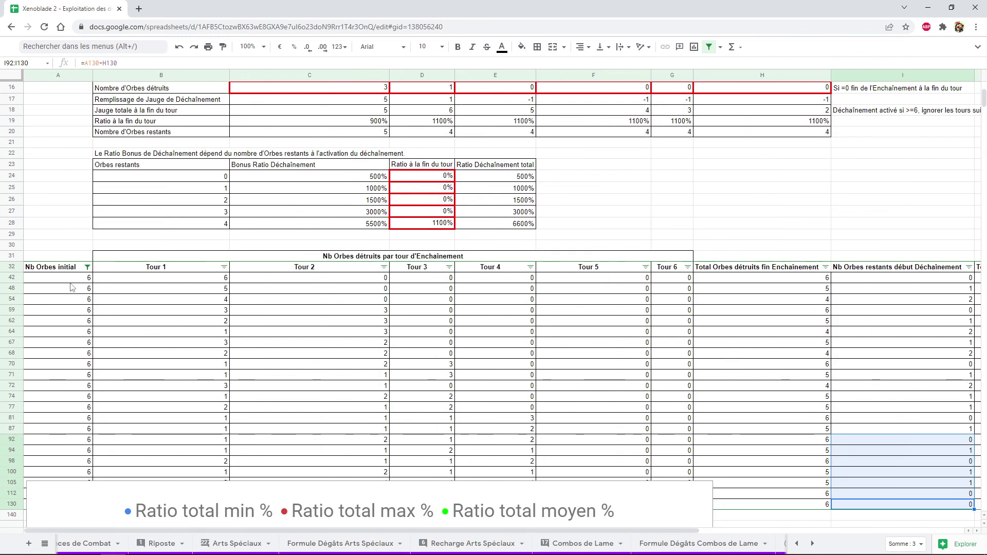
Select all values in the Nb Orbes initial filter to show every orb count again
left_click(87, 266)
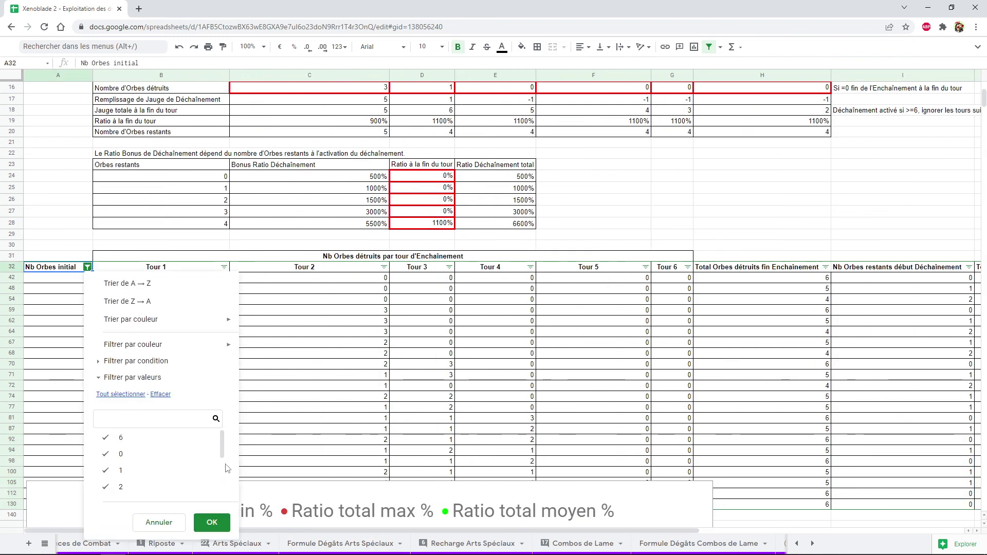
left_click(222, 524)
scroll(448, 410, "down", 15)
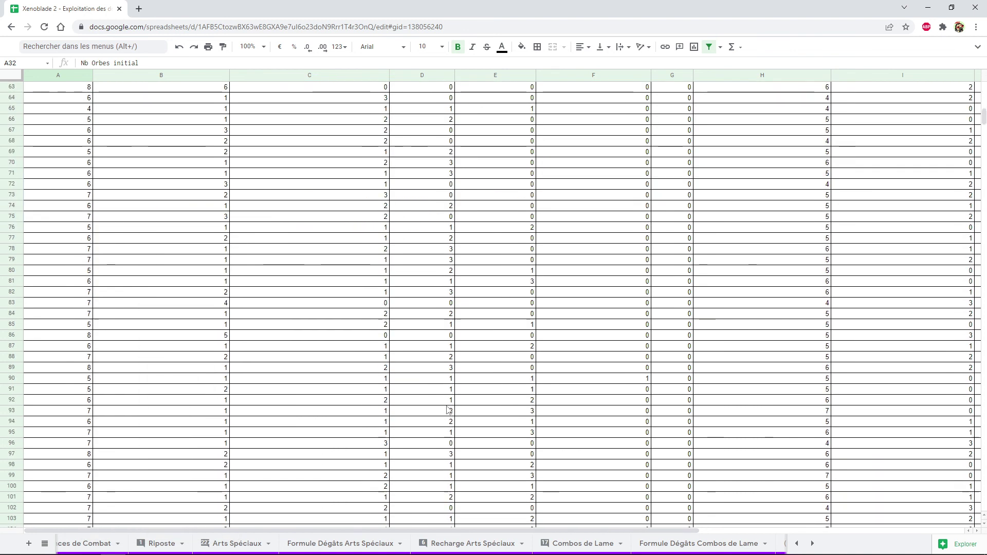
Move the min/max/average ratio scatter chart up and left to sit just under the row-152 statistics table
scroll(448, 410, "down", 3)
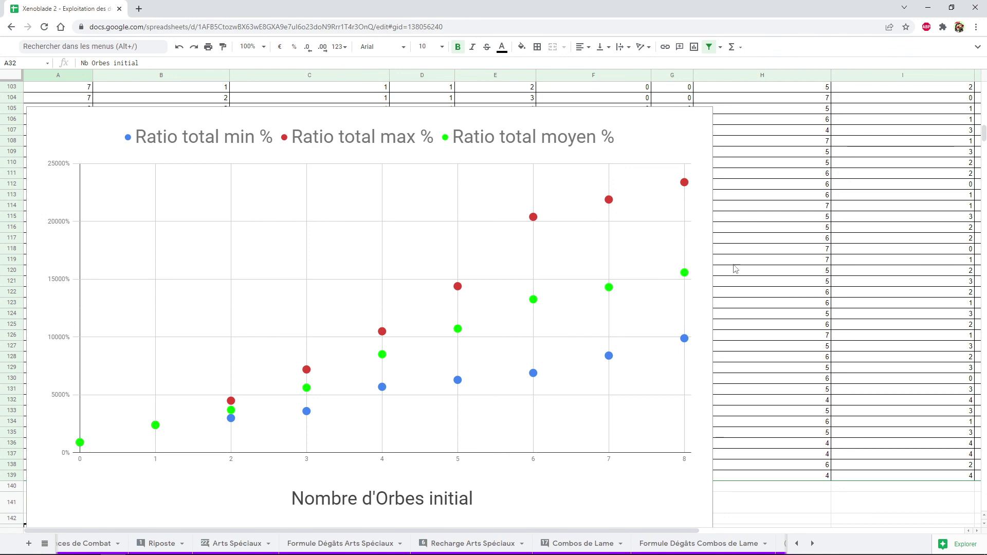
scroll(622, 311, "down", 4)
scroll(623, 311, "up", 4)
scroll(411, 318, "up", 3)
scroll(119, 314, "down", 4)
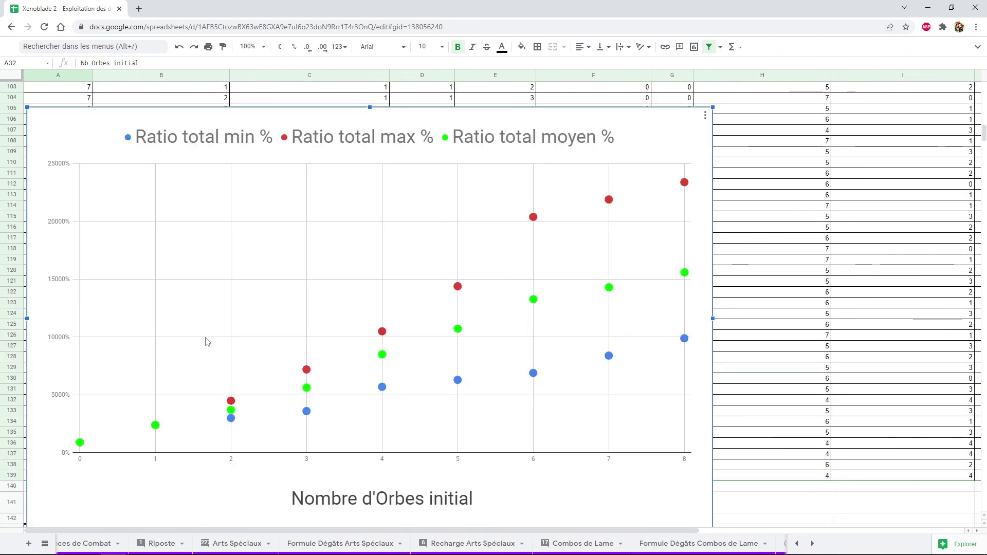
scroll(161, 310, "down", 3)
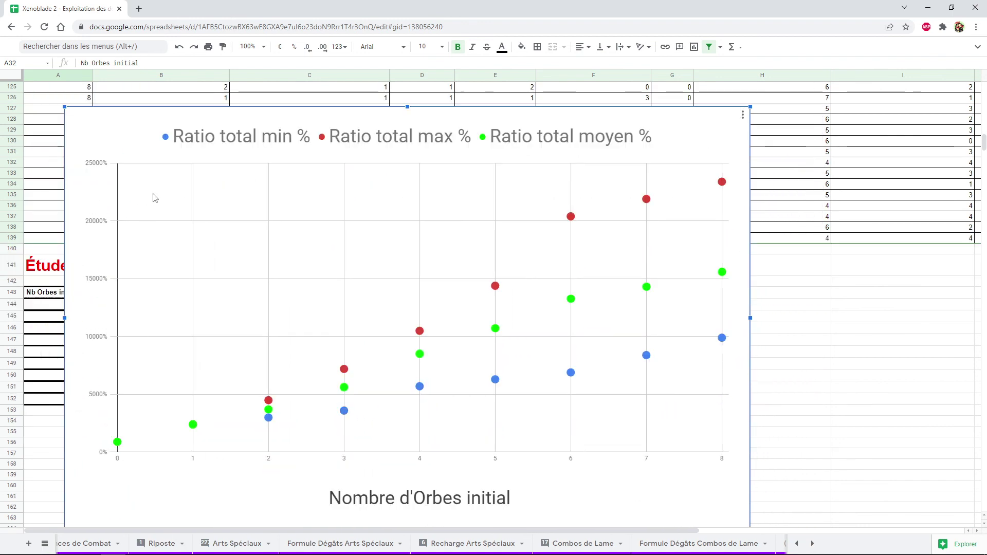
scroll(150, 195, "down", 5)
left_click_drag(118, 357, 93, 185)
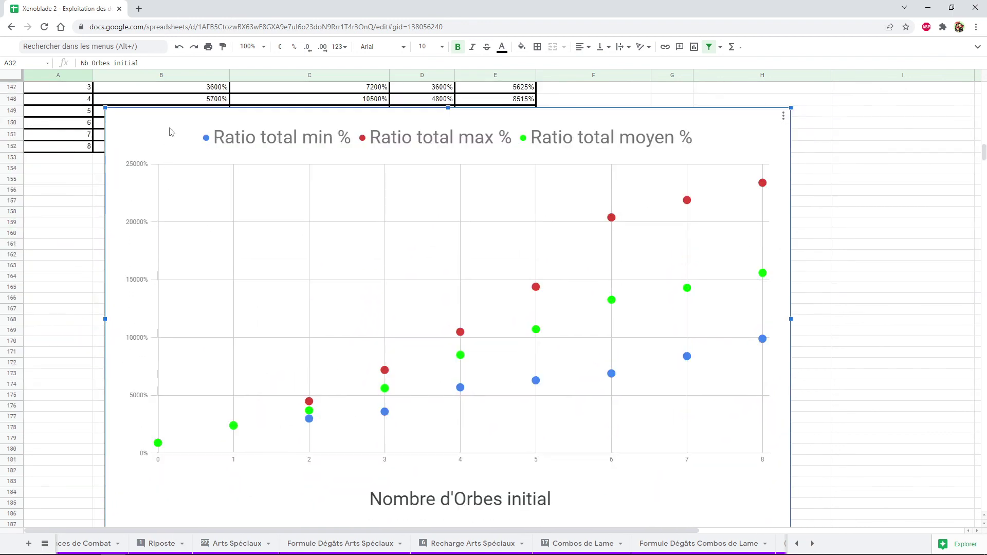
scroll(412, 226, "down", 1)
left_click(794, 262)
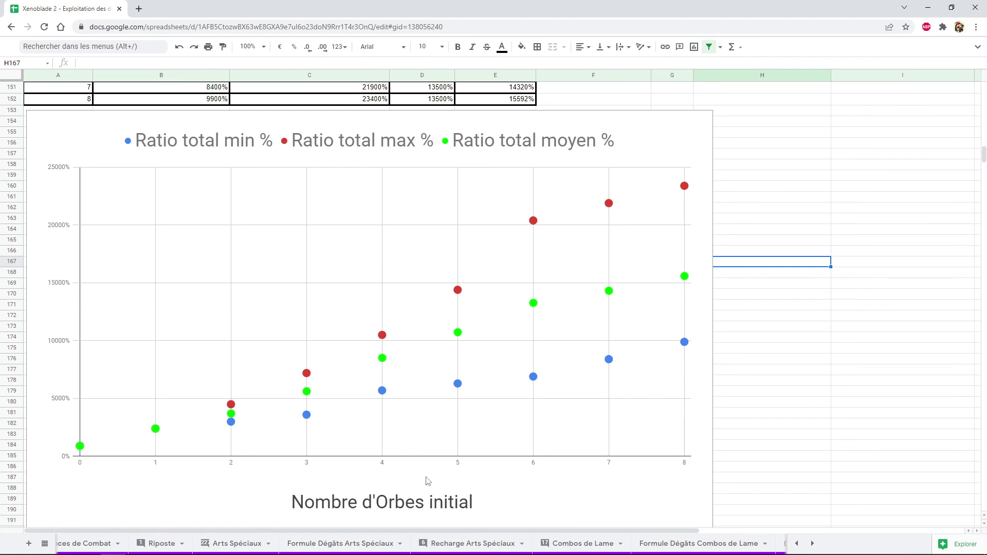
scroll(391, 483, "down", 1)
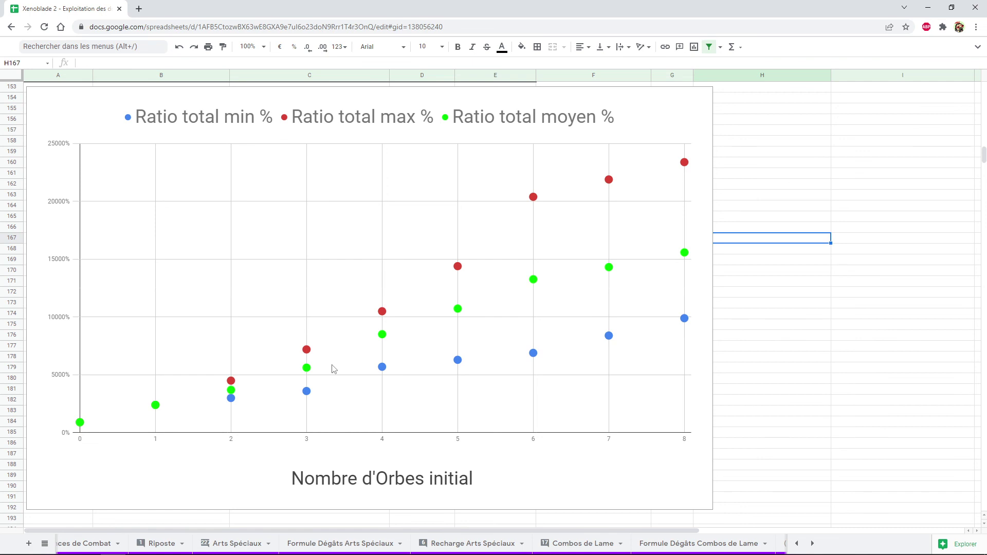
scroll(337, 355, "up", 5)
Return to cell B9 at the sheet top and scroll the sheet tabs to show Déchaînement and Métamode
scroll(336, 355, "up", 4)
scroll(339, 348, "up", 3)
scroll(340, 348, "up", 5)
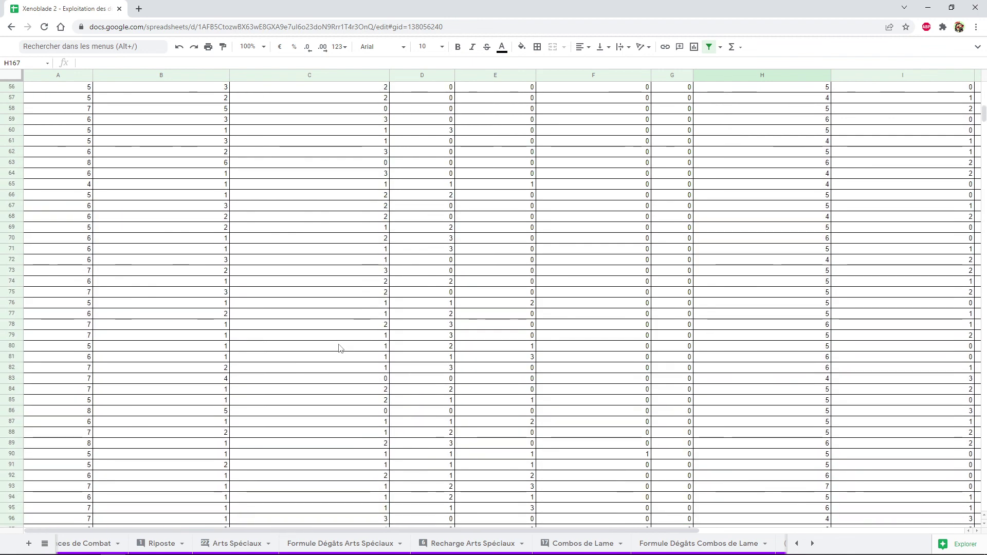
scroll(339, 348, "up", 10)
scroll(339, 348, "up", 2)
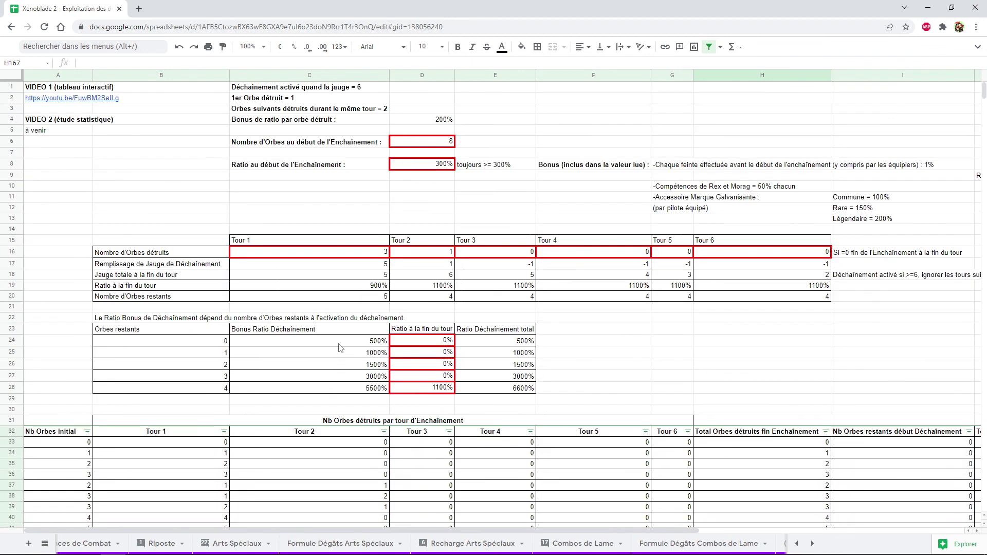
left_click(118, 176)
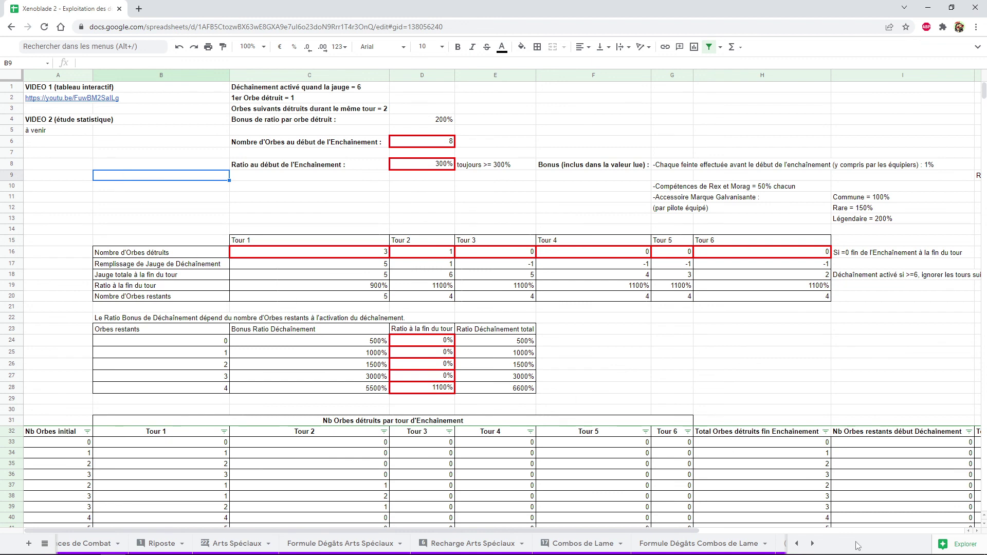
left_click(816, 549)
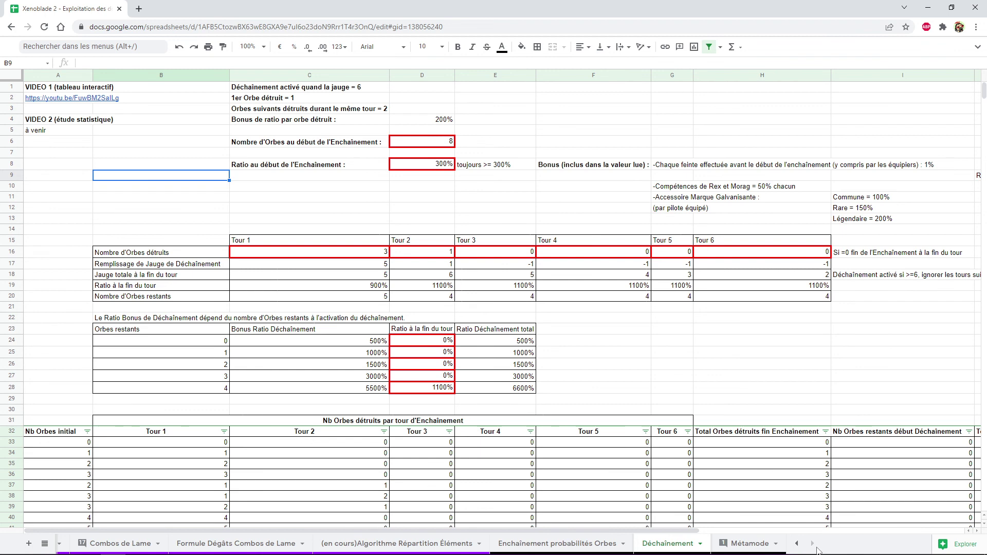